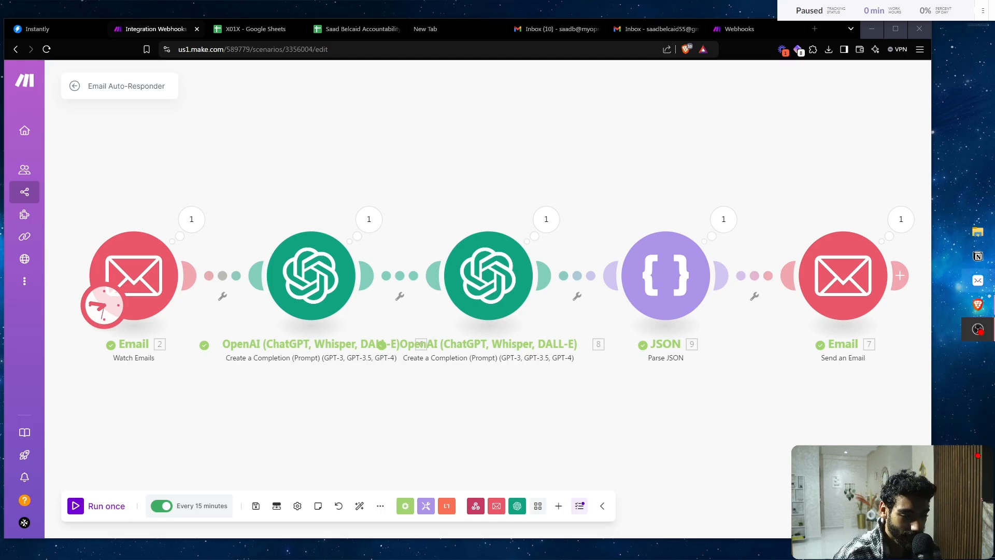
- Bring the browser forward and switch to the Gmail tab with the blank new message
click(977, 304)
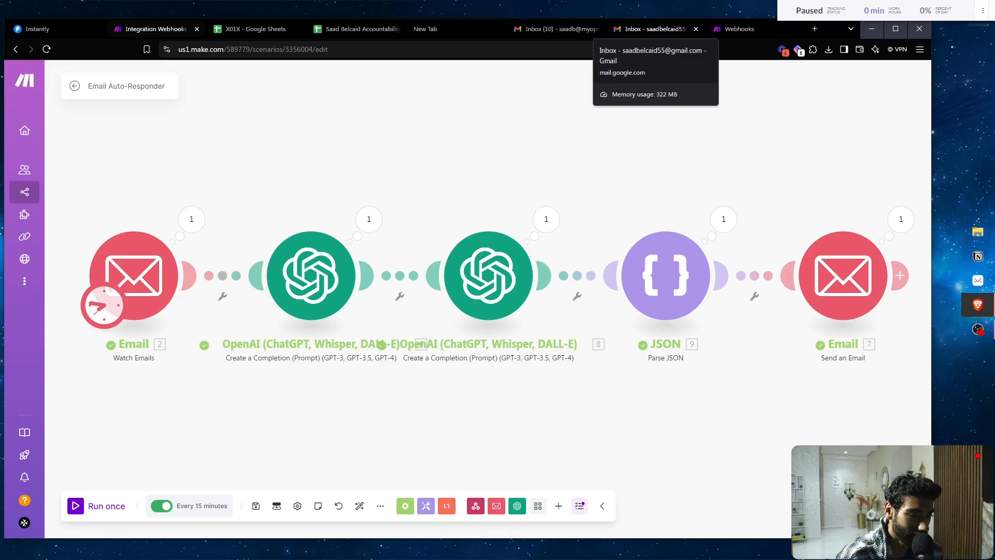
click(652, 29)
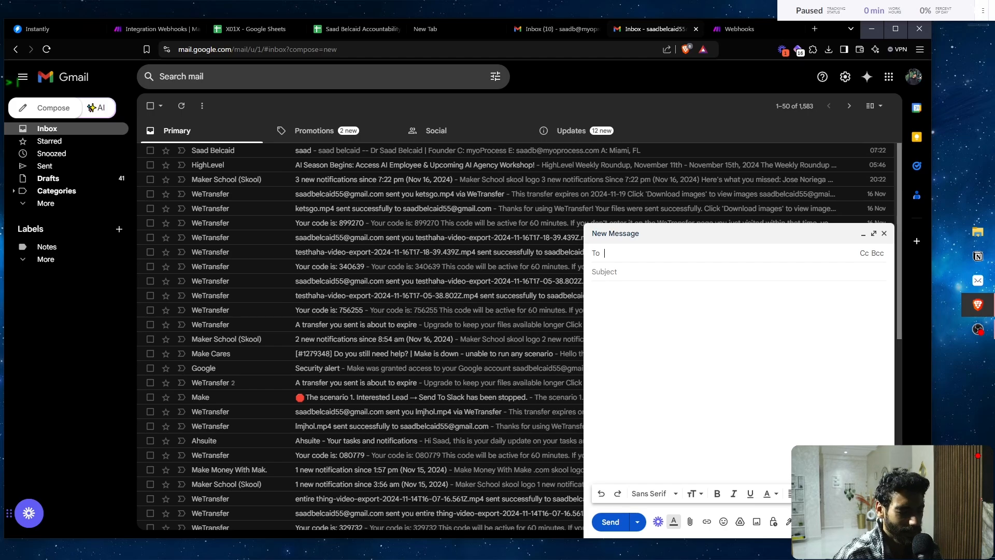
- Address the new message to the contact's work e-mail address
text(saa)
key(Down)
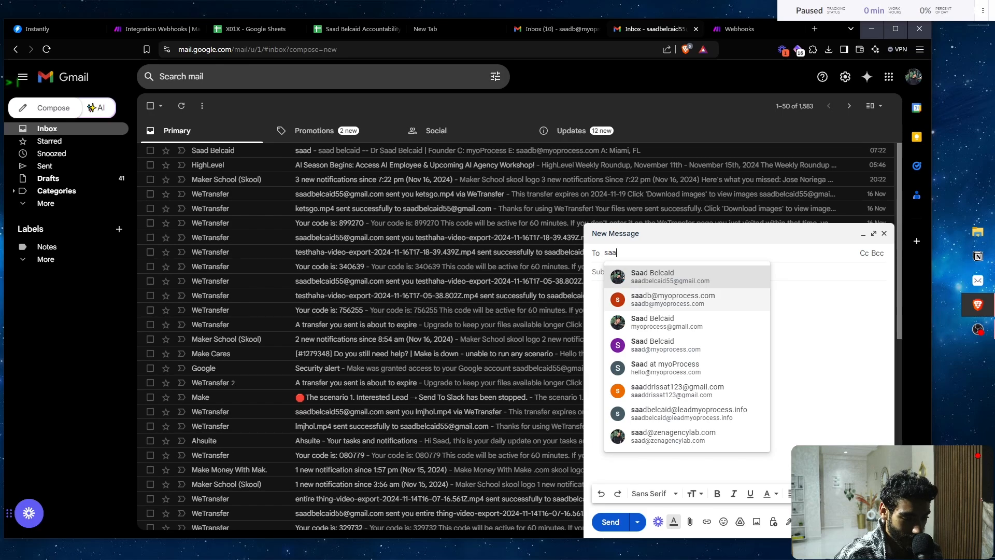
key(Return)
key(Tab)
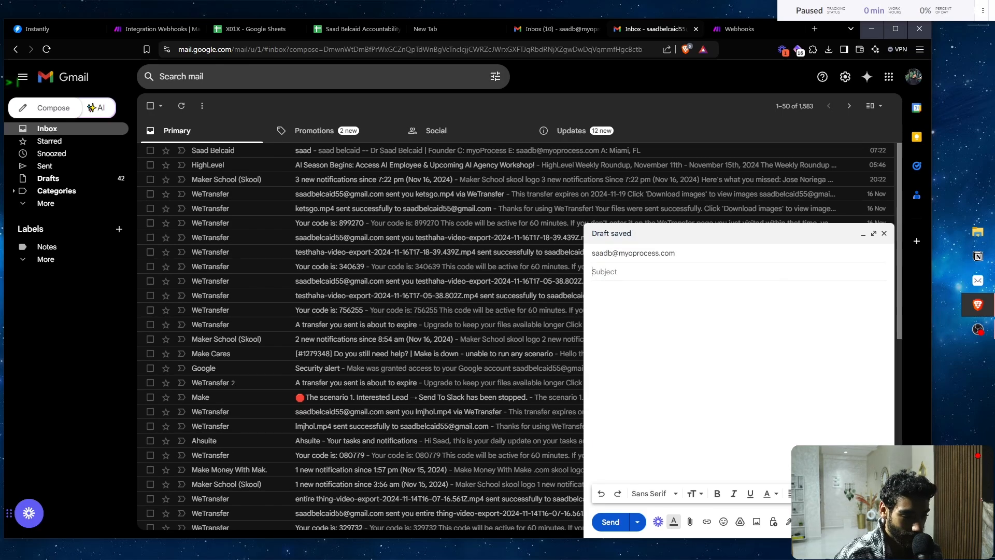
- Enter the subject 'Hey, I am Interested In your marketing services'
text(H)
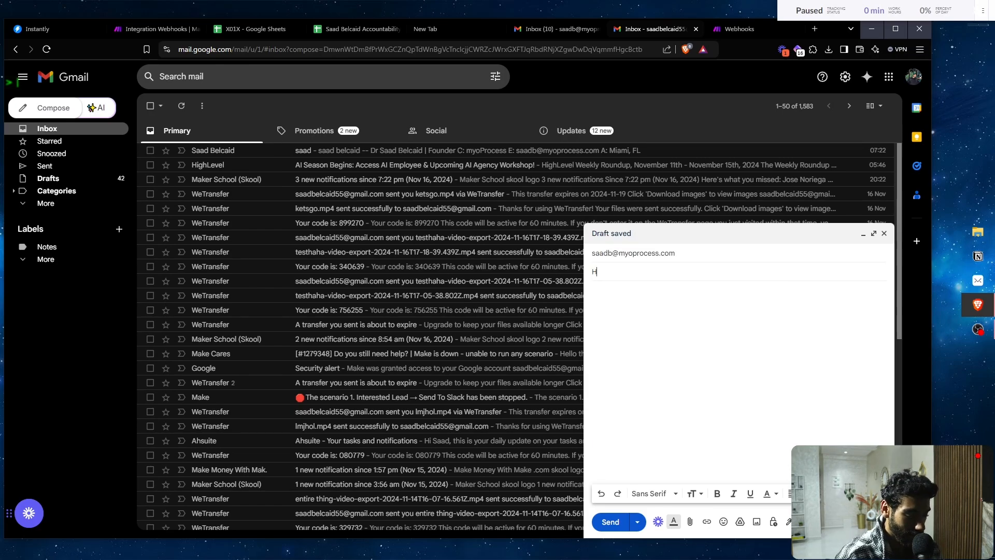
text(ey, I am Inte)
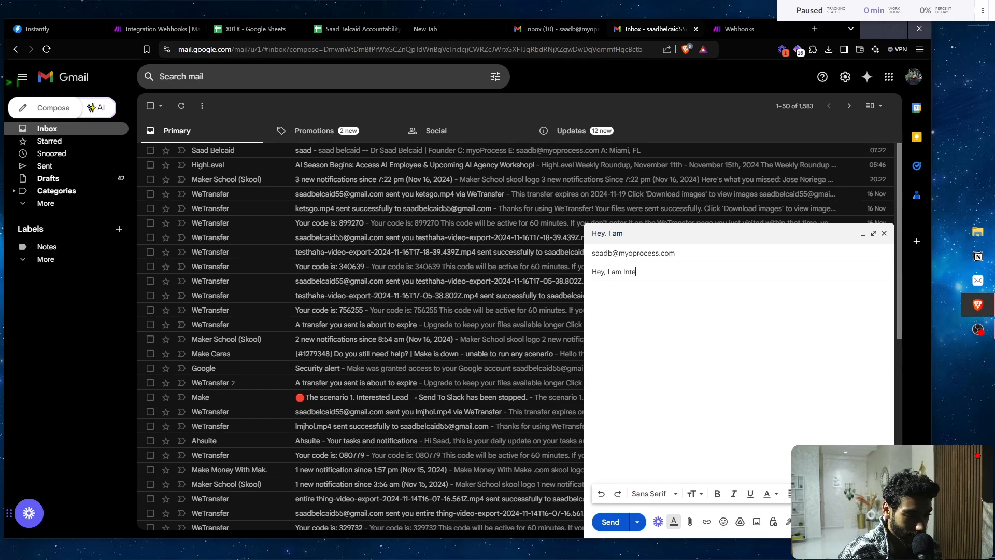
text(rested )
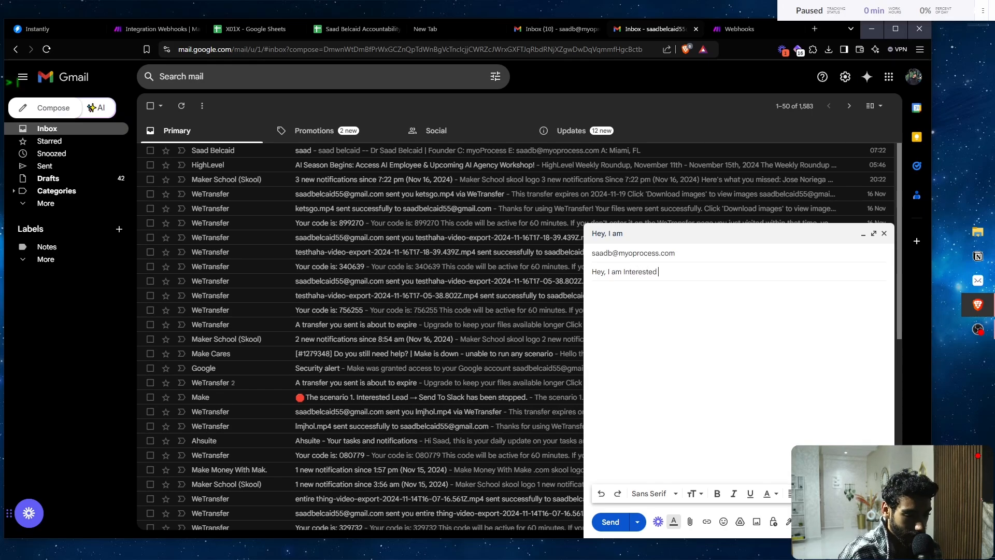
text(In your )
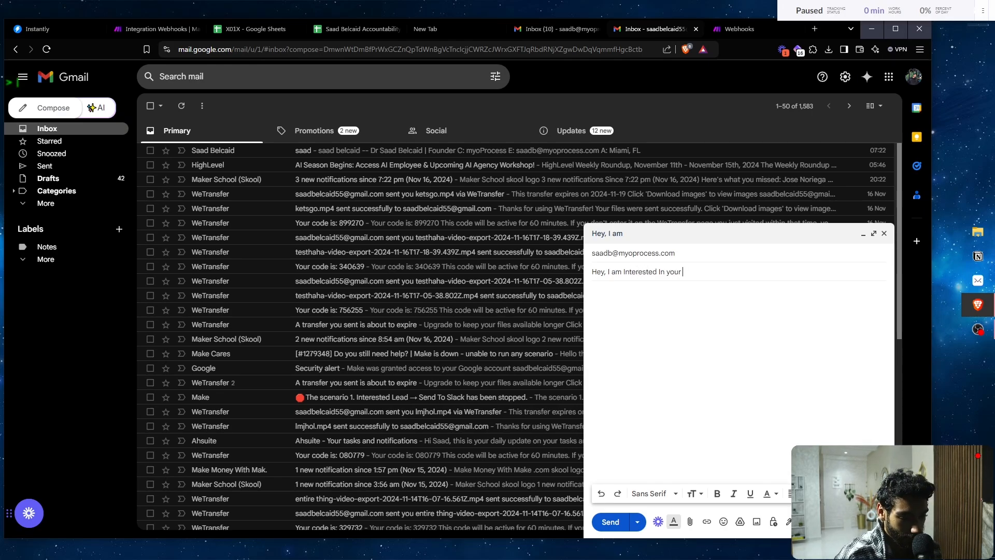
text(Se)
key(BackSpace)
key(BackSpace)
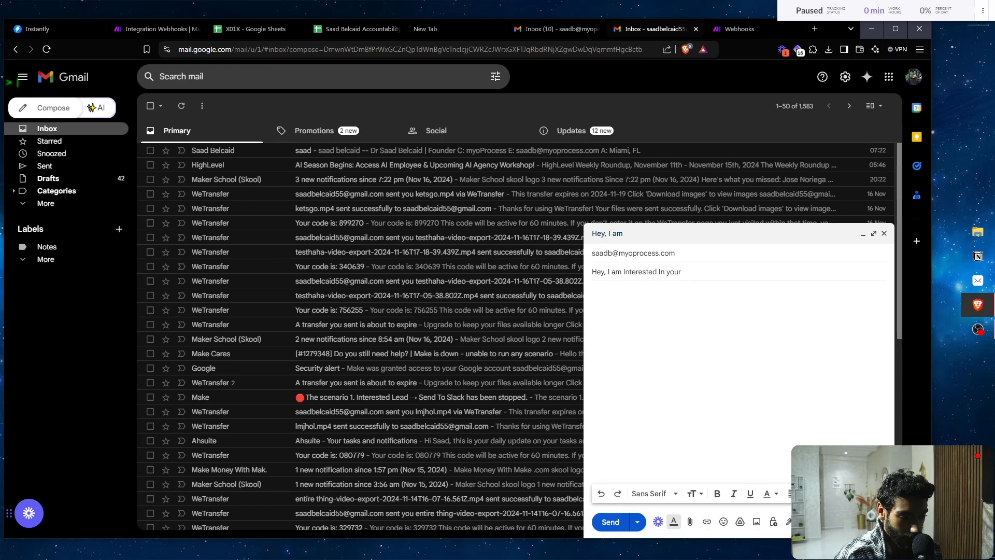
text(marketin)
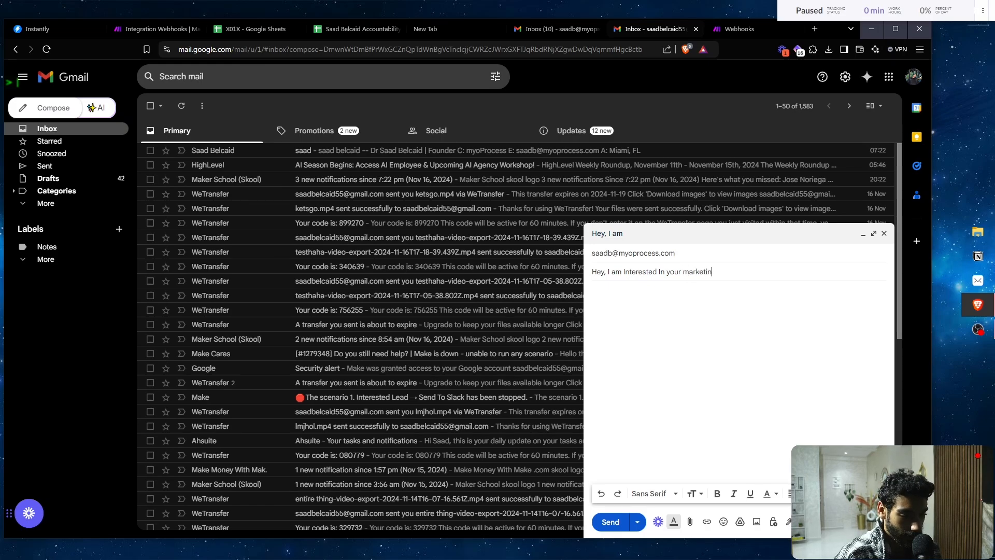
text(g services)
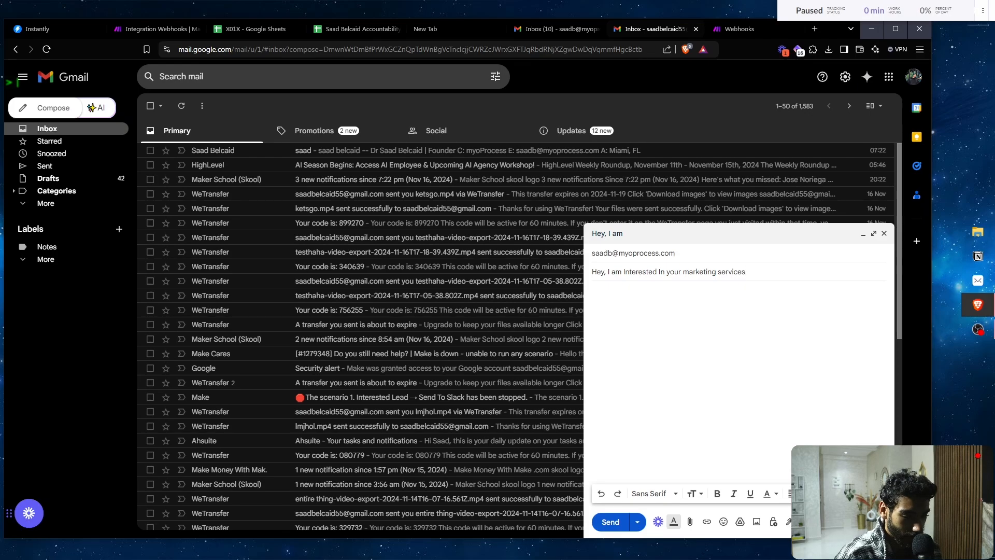
key(Tab)
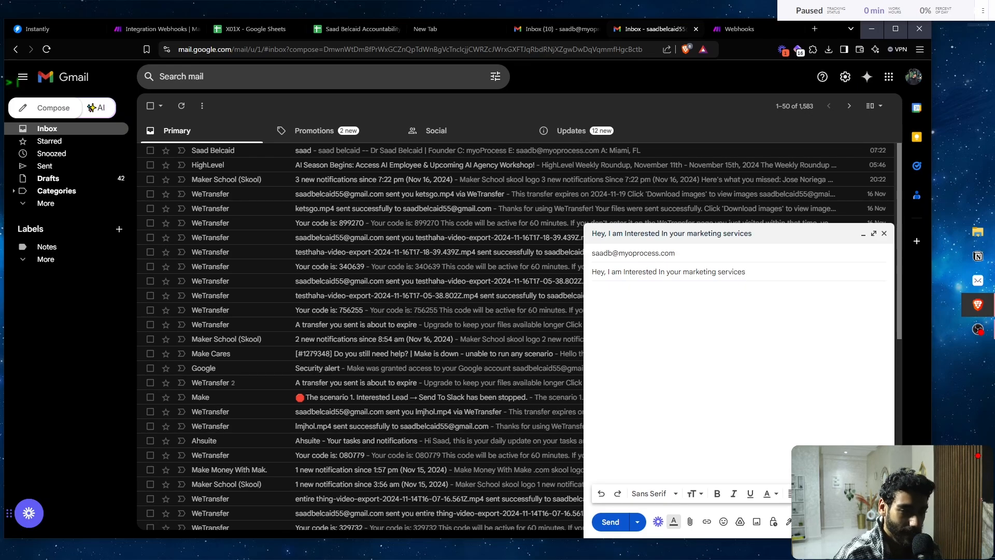
- Type body labels First Name, Last Name, Company Name, Phone Number, Email Address, Email Message on separate lines
text(First Na)
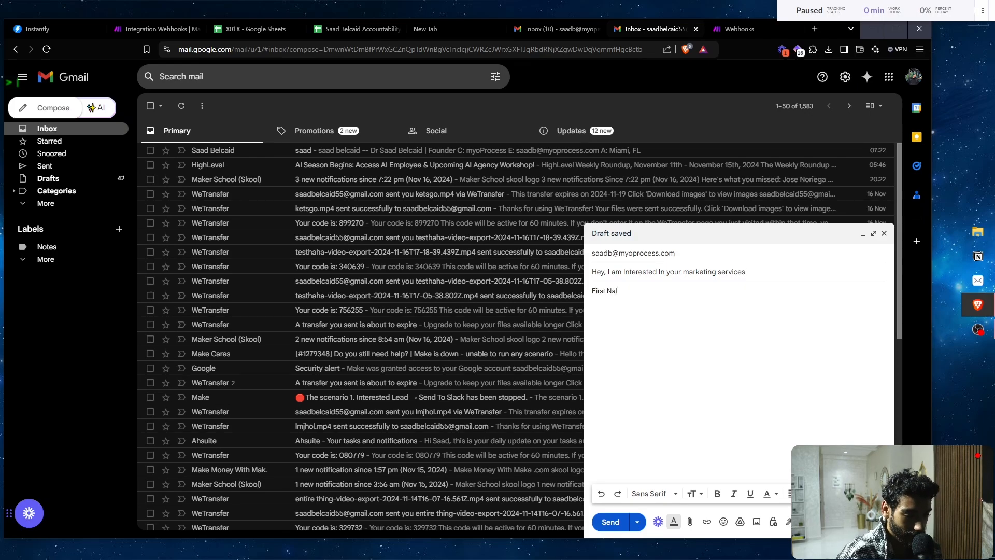
text(me:)
key(Return)
text(Last Name:)
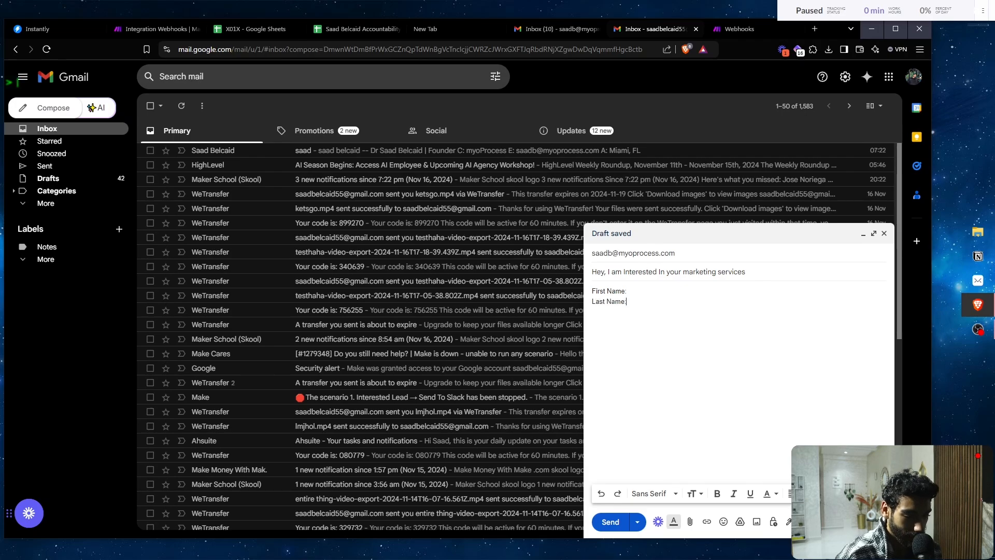
key(Return)
text(Com)
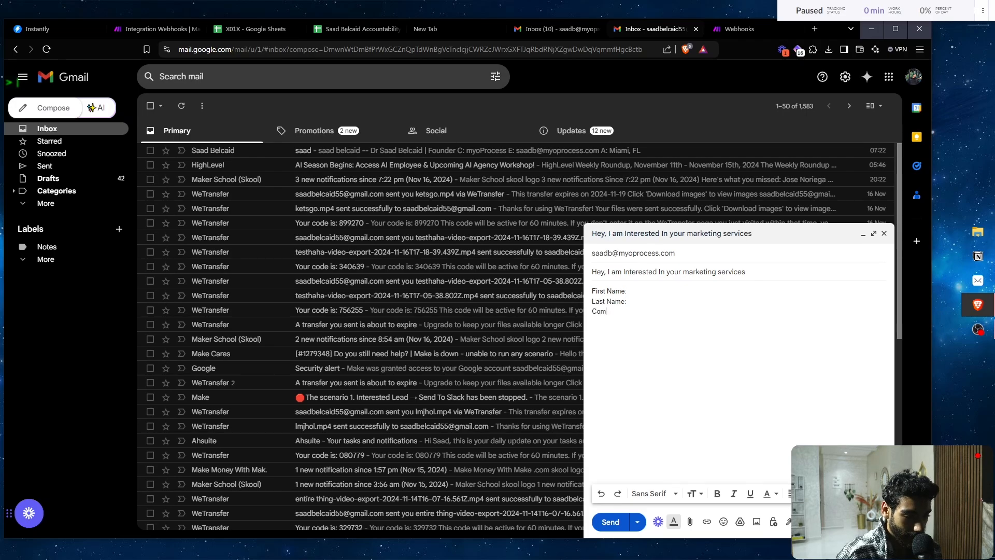
text(pany)
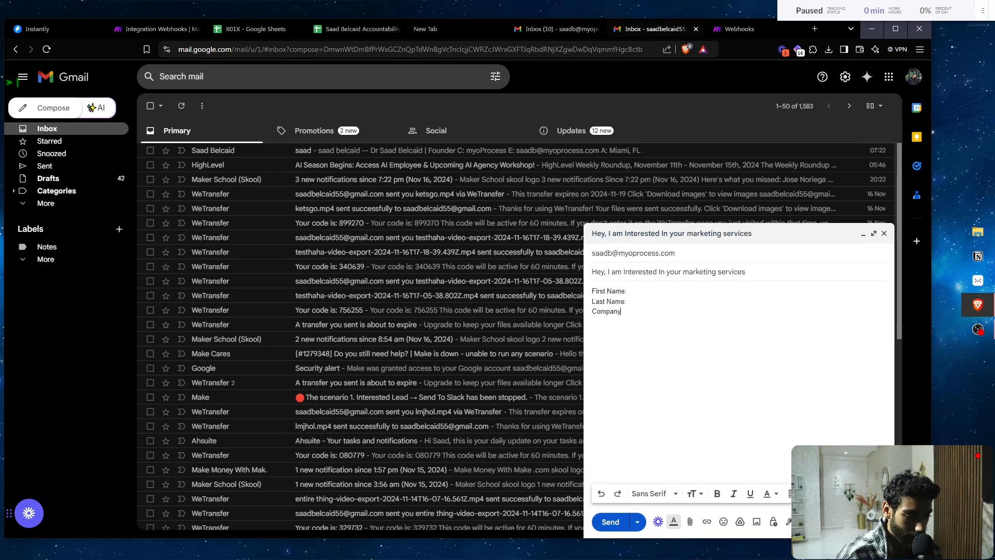
text( Name)
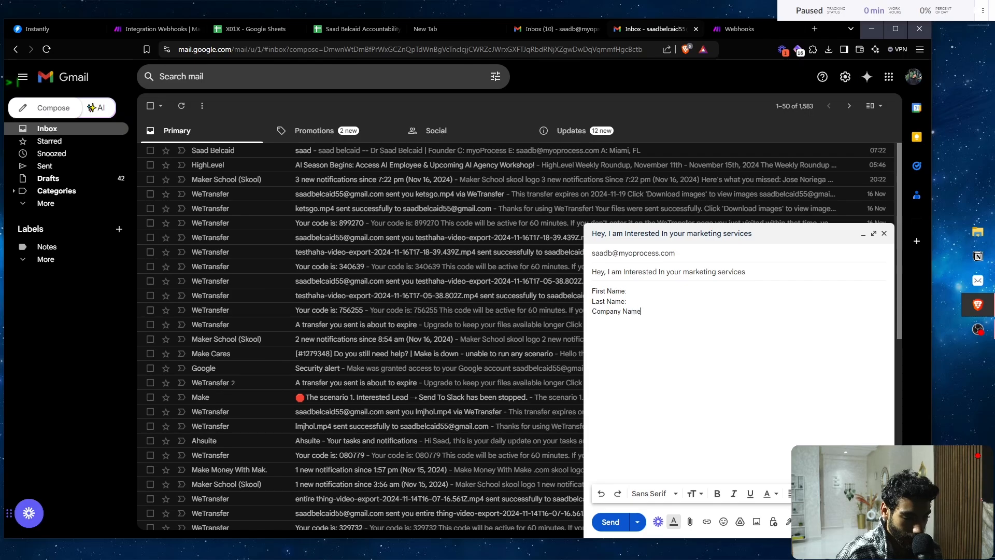
text(:)
key(Return)
text(Phone Number:)
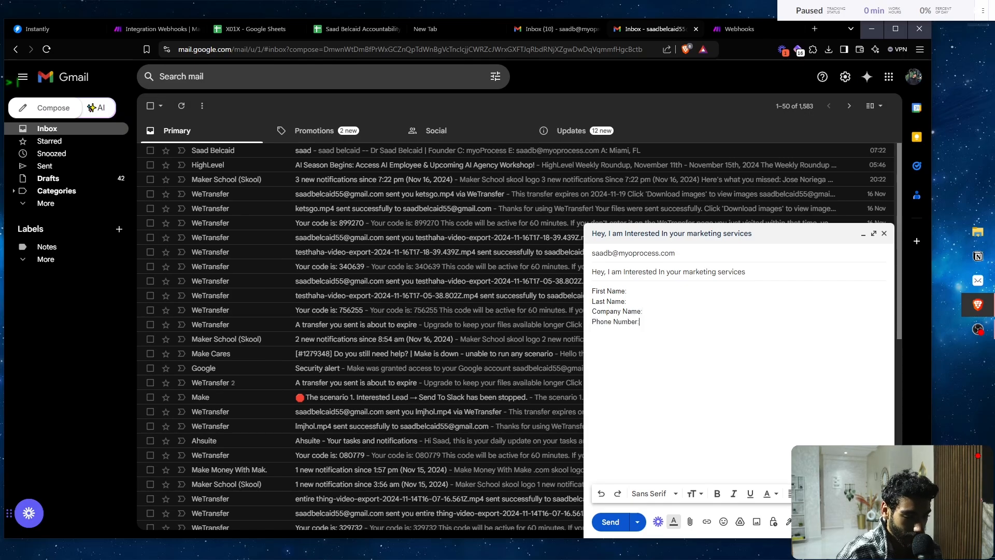
key(Return)
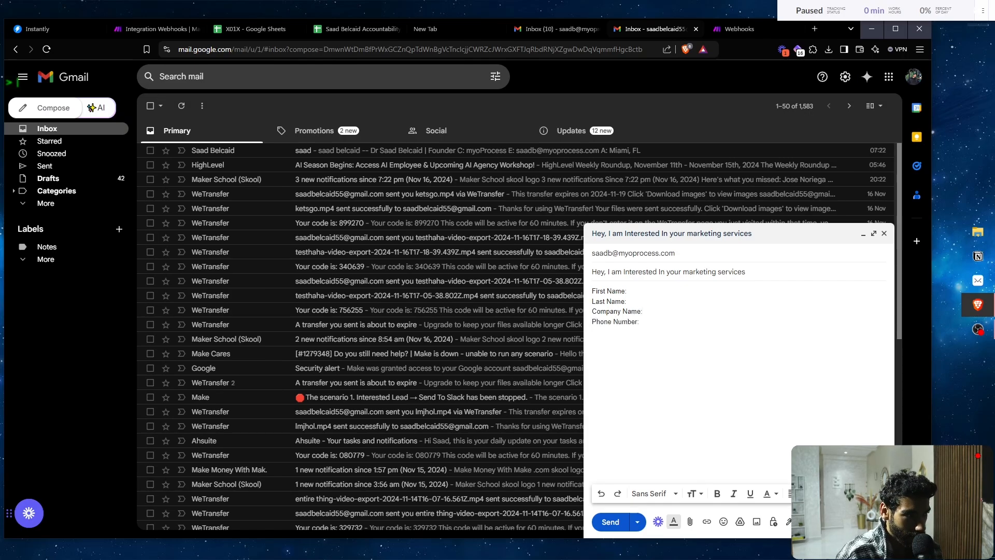
text(Email Address:)
key(Return)
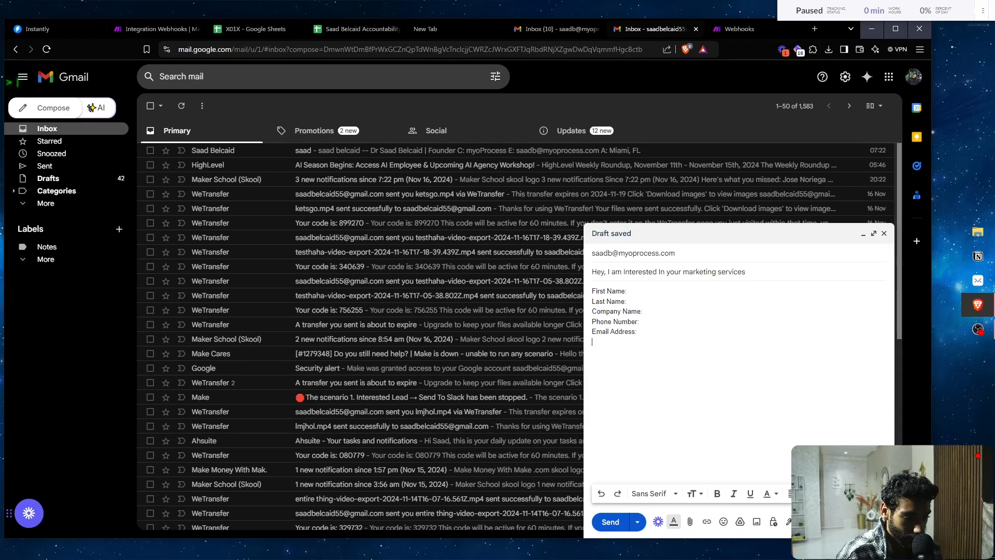
text(Email)
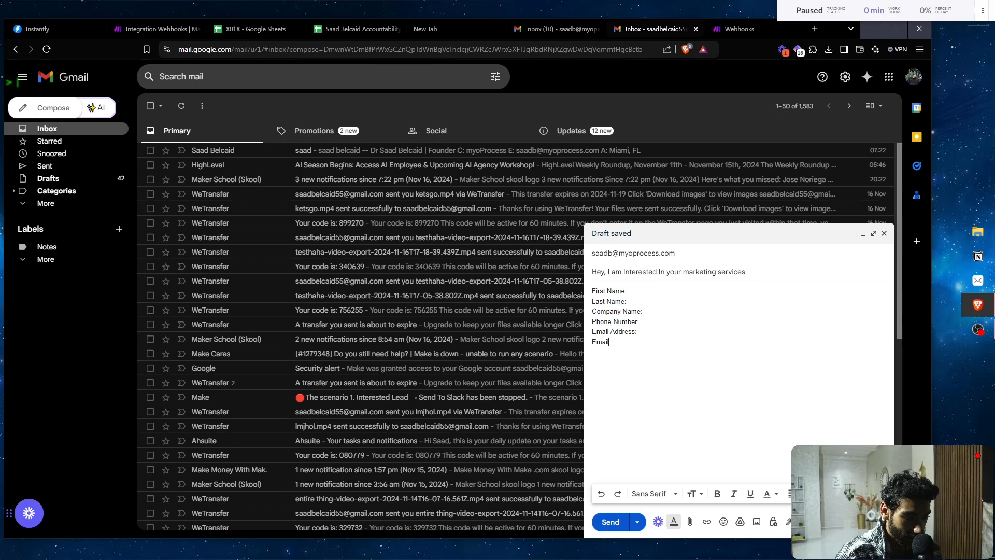
text( Message:)
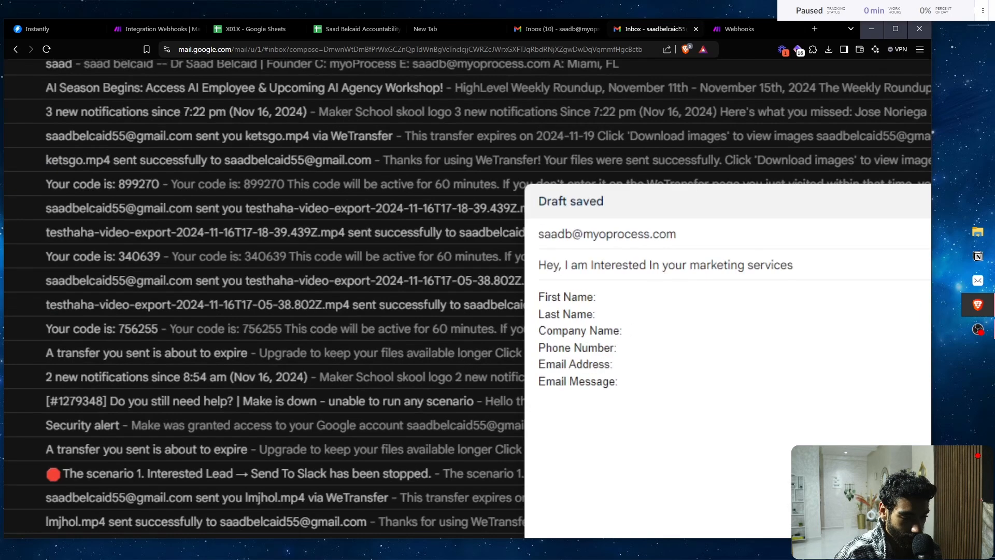
- Fill in the lead's name, company name, phone number and e-mail address lines
scroll(676, 279, up, 2)
click(584, 299)
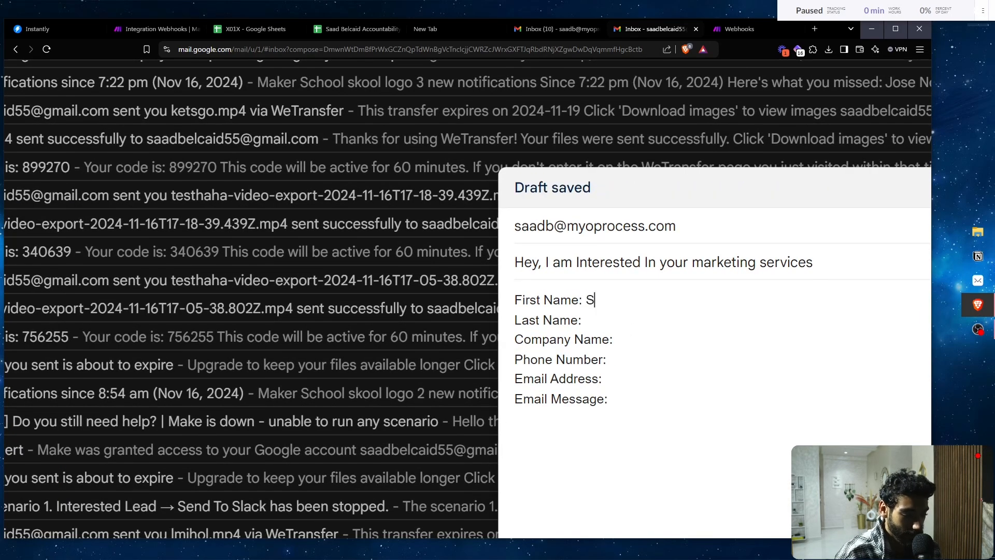
key(BackSpace)
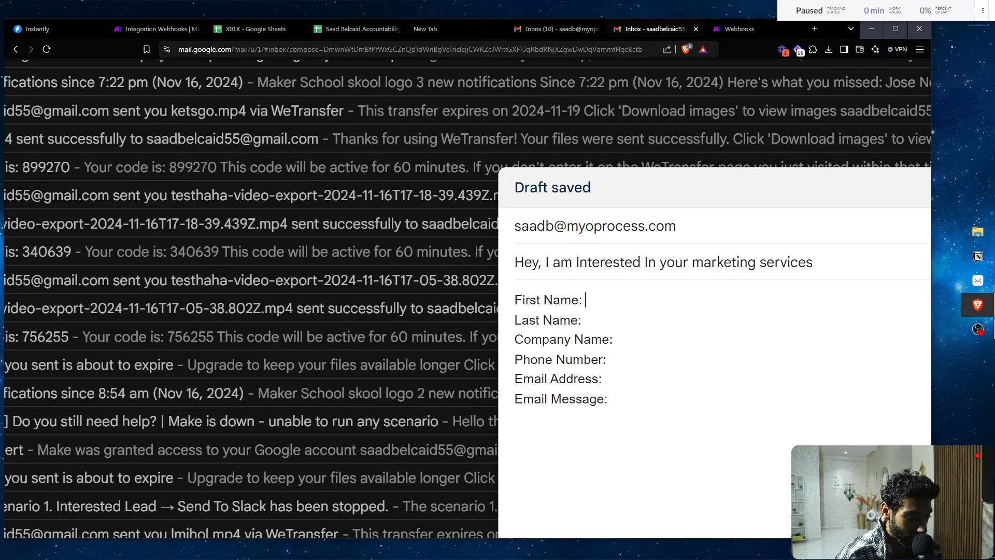
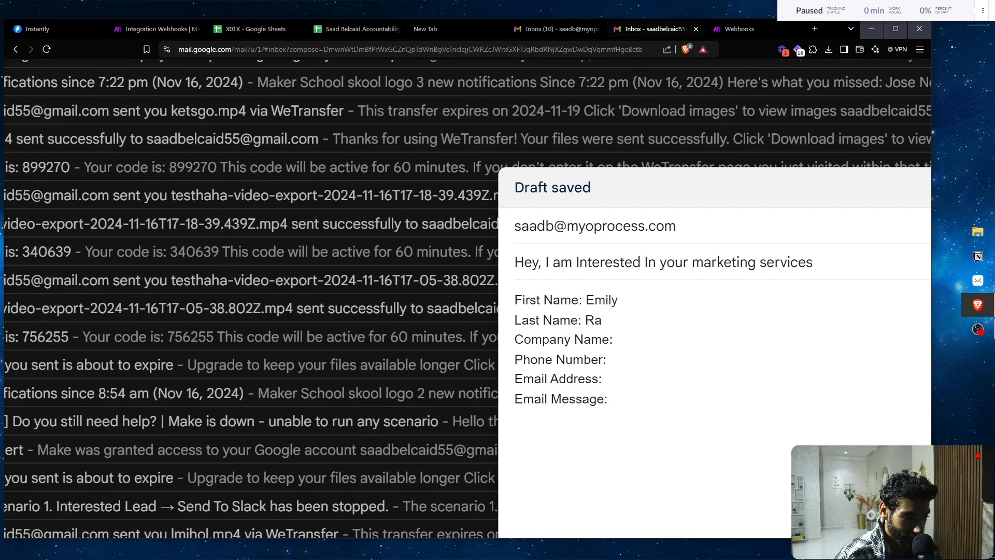
key(Down)
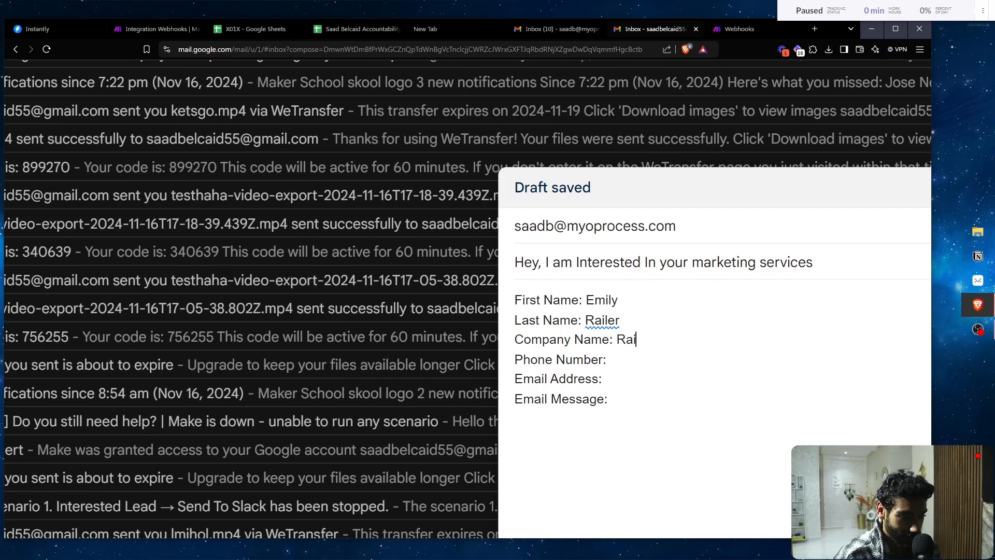
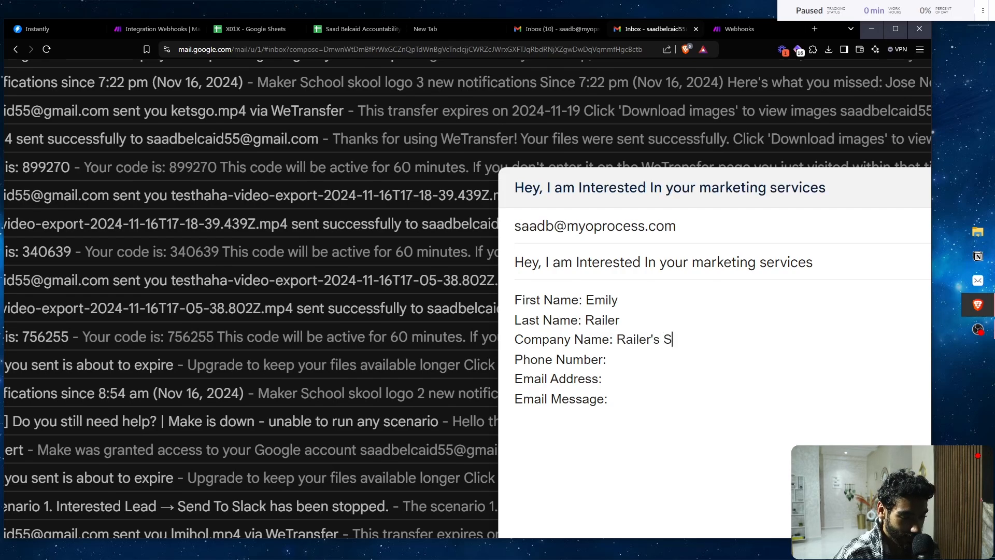
key(Down)
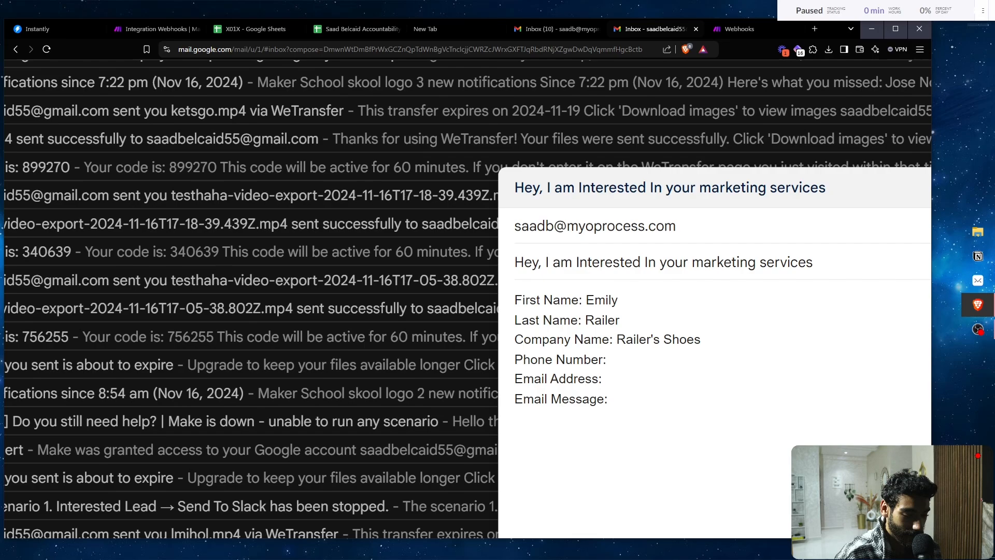
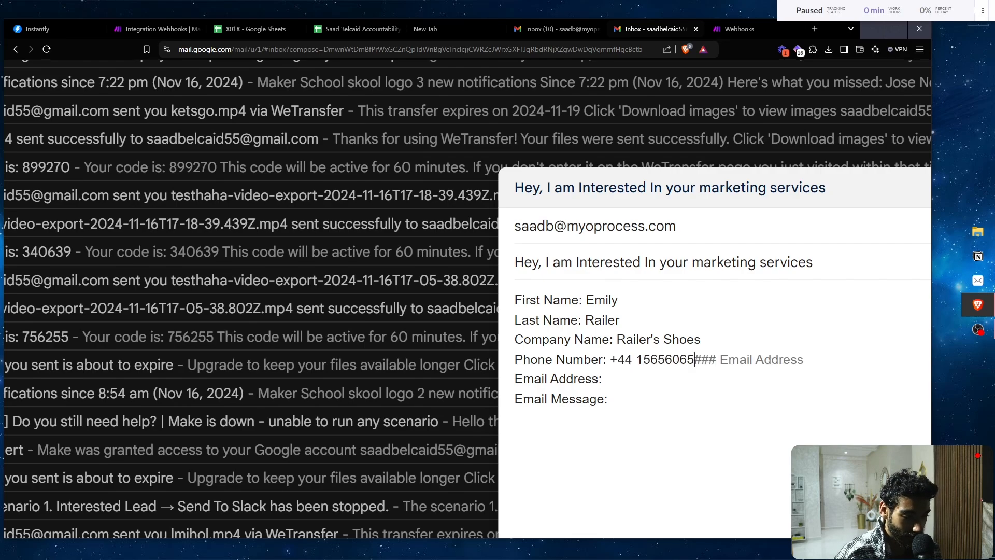
key(Down)
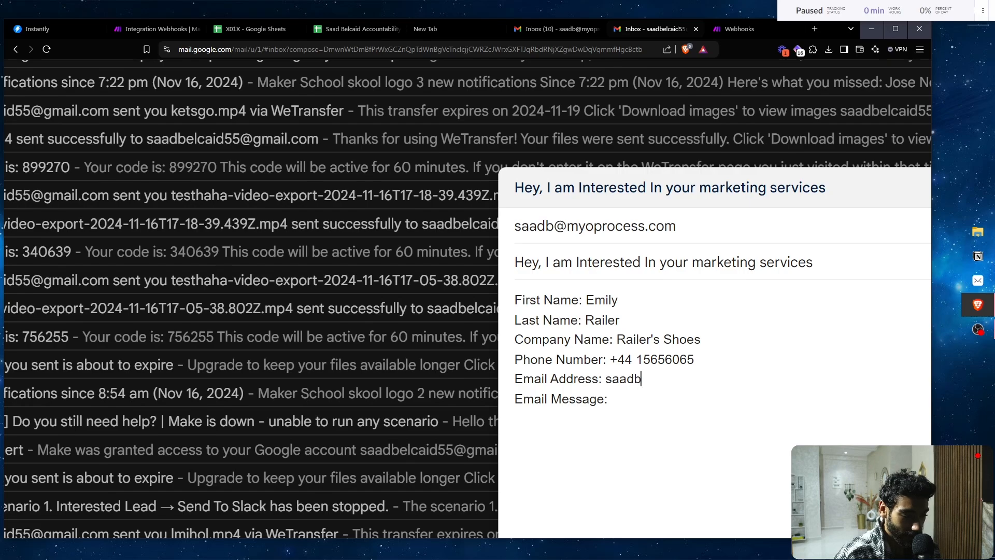
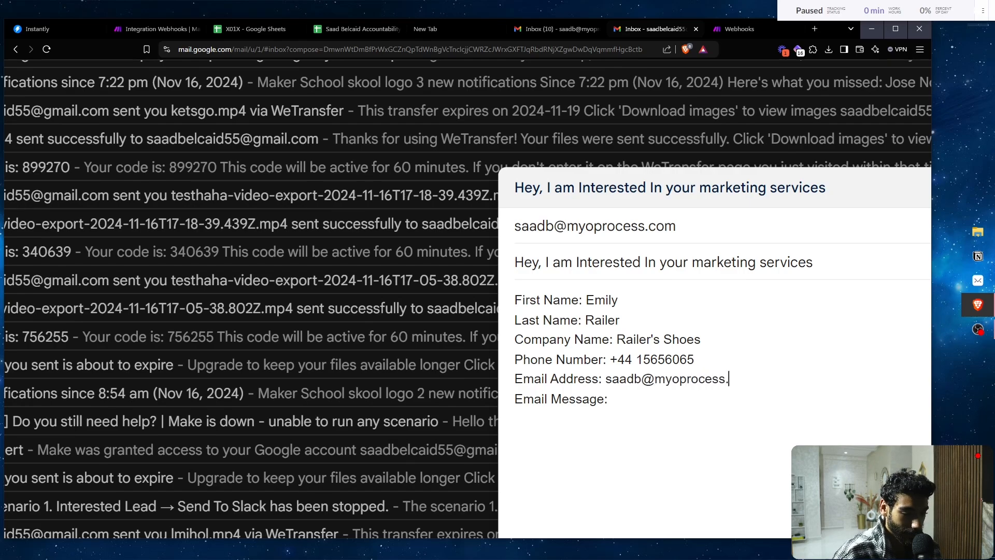
key(BackSpace)
key(BackSpace)
key(BackSpace)
key(BackSpace)
key(BackSpace)
key(BackSpace)
key(BackSpace)
key(BackSpace)
key(BackSpace)
key(BackSpace)
key(BackSpace)
key(BackSpace)
key(BackSpace)
key(BackSpace)
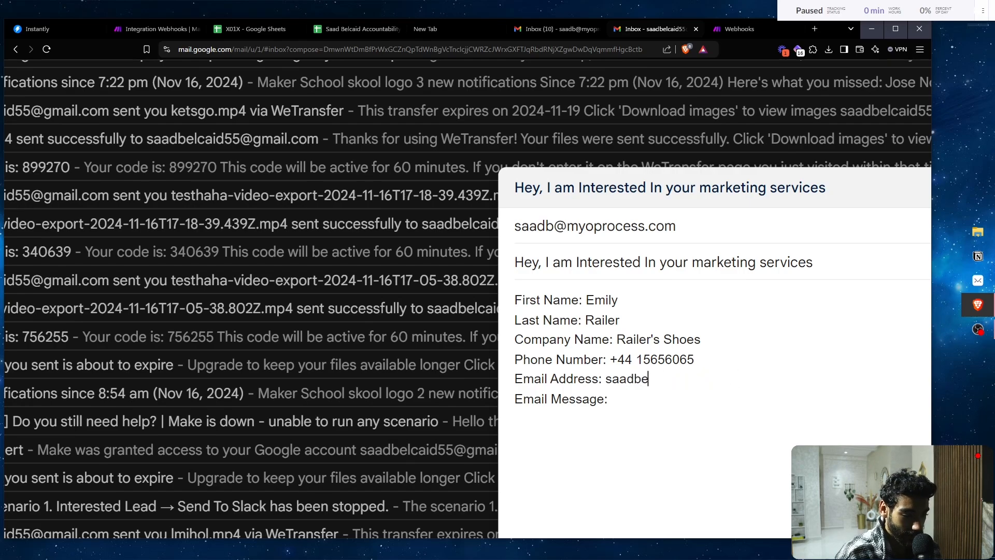
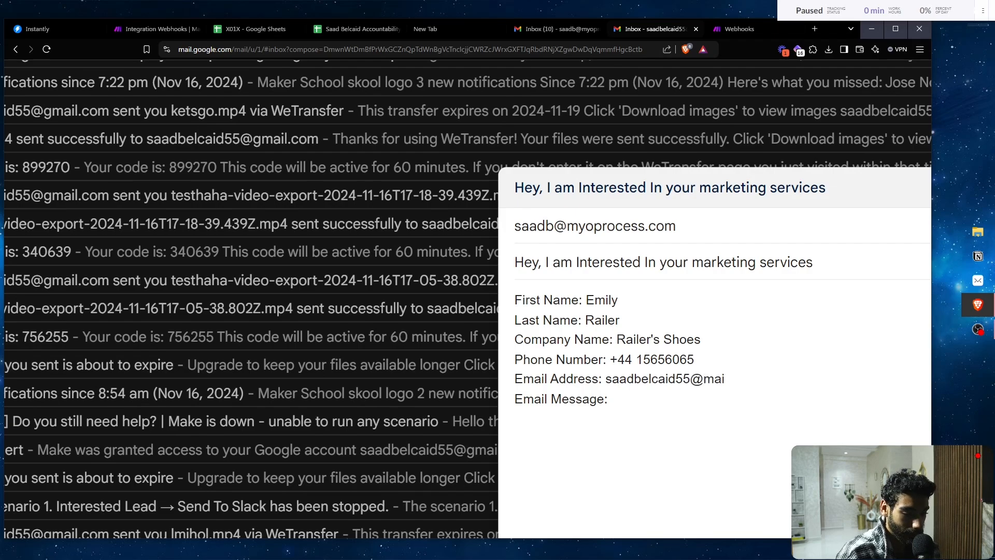
key(BackSpace)
key(BackSpace)
key(BackSpace)
key(BackSpace)
key(BackSpace)
key(BackSpace)
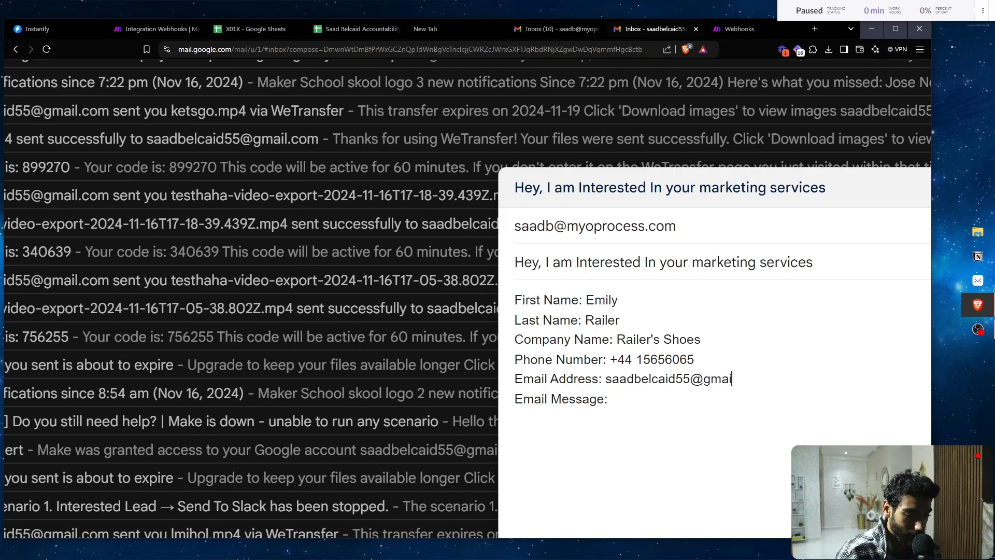
key(Down)
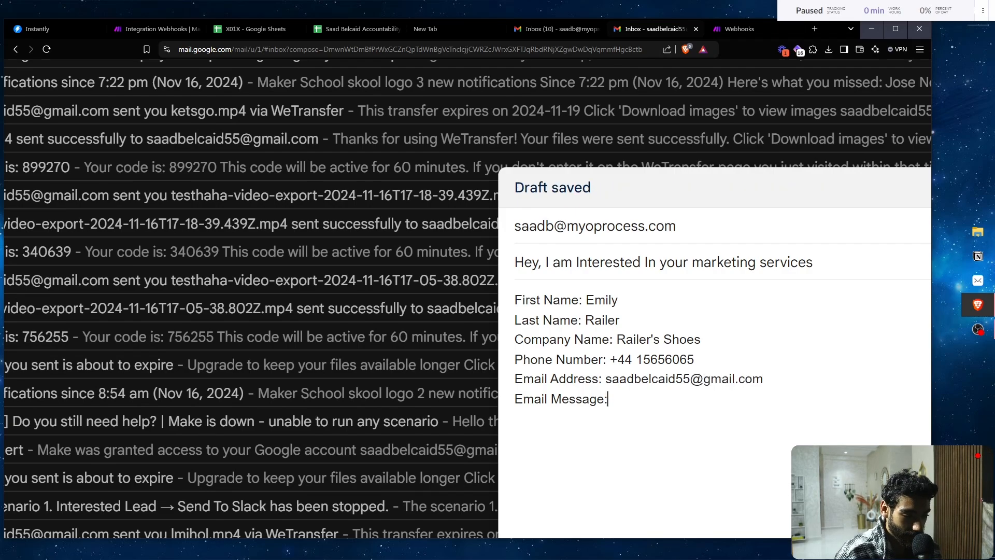
- Write the Email Message 'Hey, I am interested in building a landing page for my shopify store.'
text(Hey, I am i)
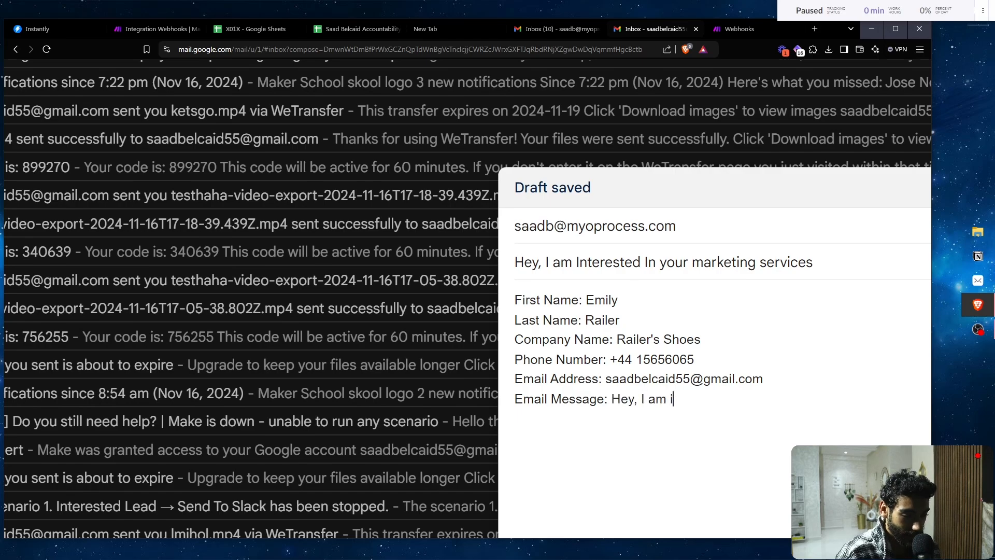
text(nter)
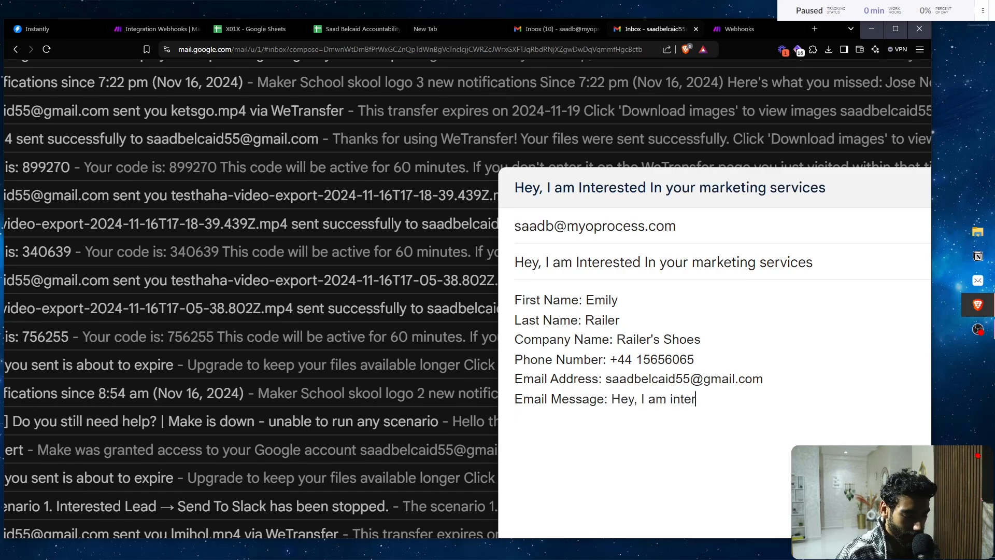
text(ested u)
key(BackSpace)
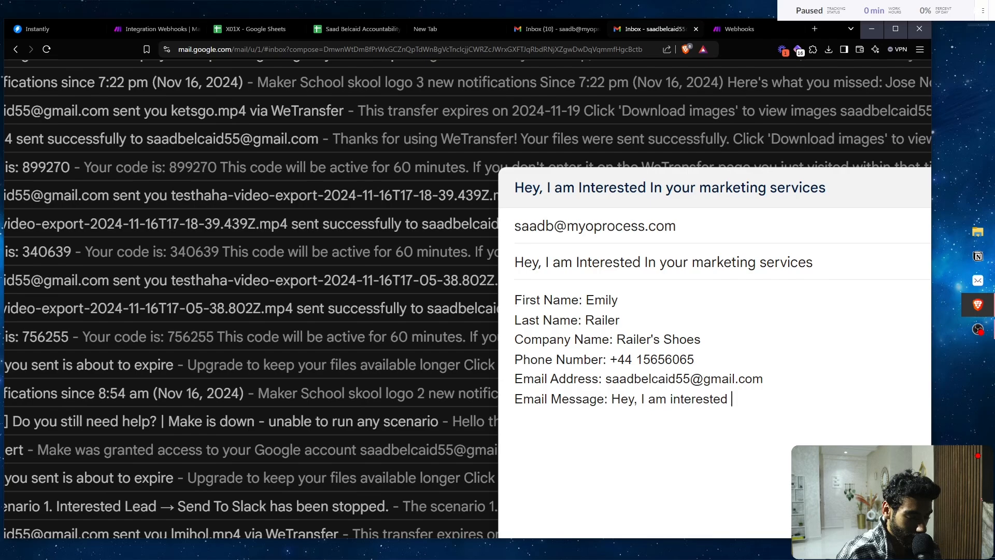
text(in byu)
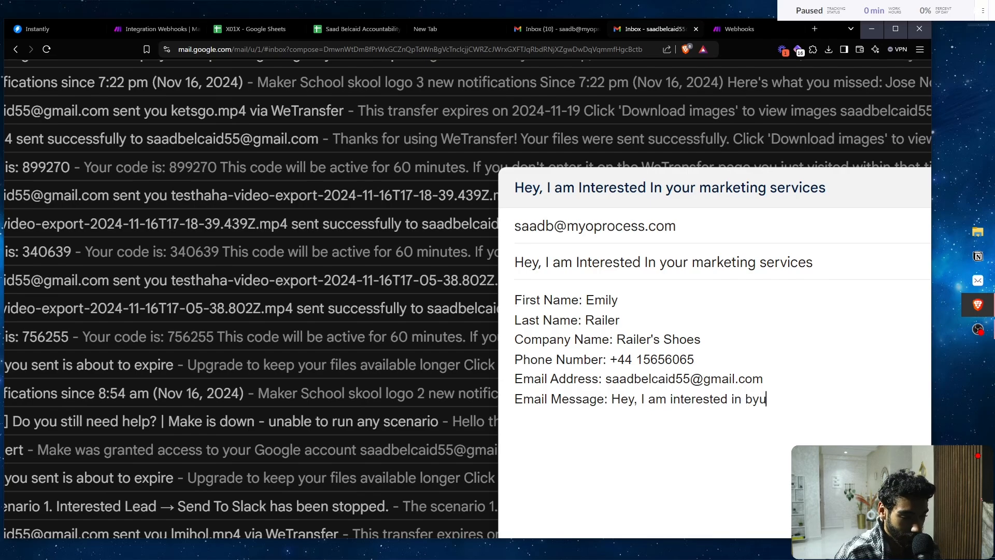
key(BackSpace)
key(BackSpace)
text(uild)
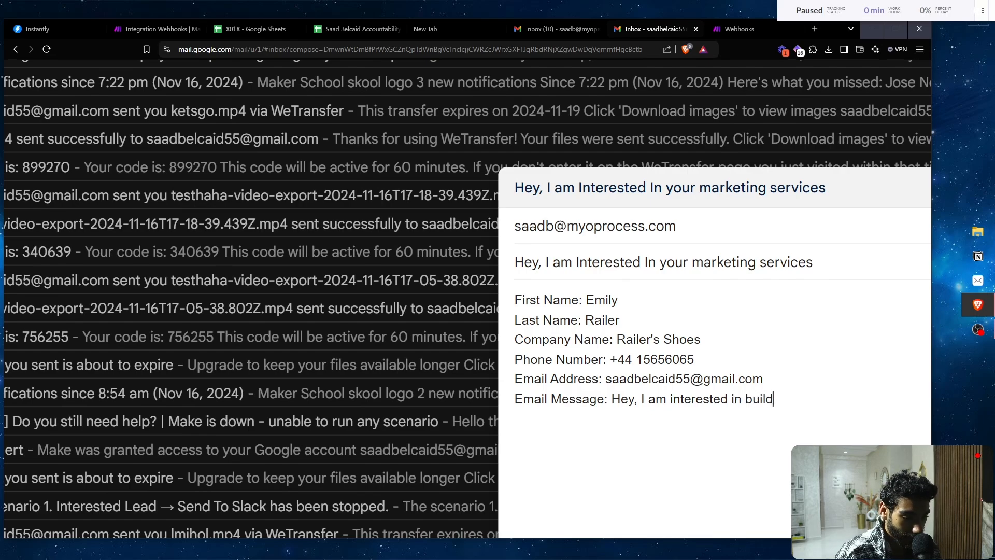
text(ing a landing oage)
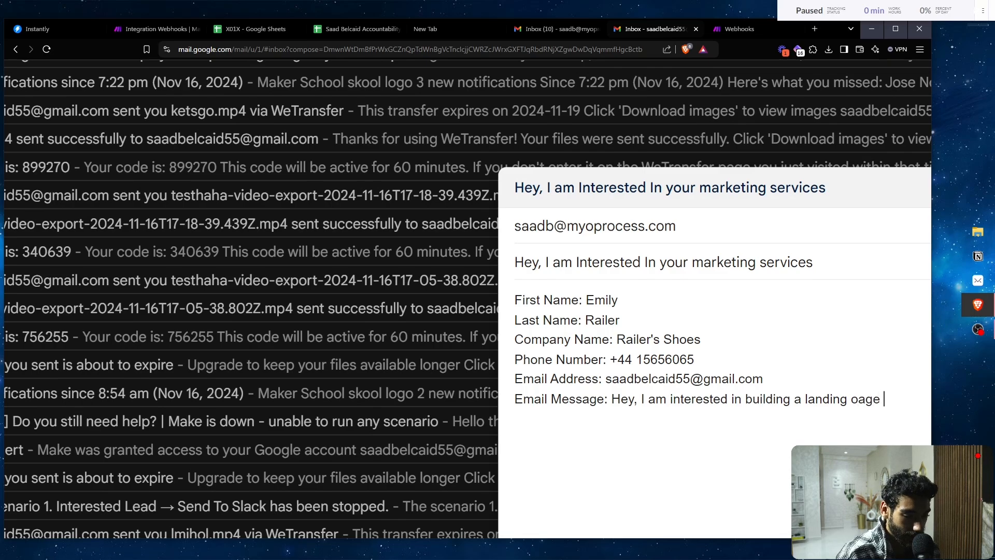
key(BackSpace)
key(BackSpace)
key(BackSpace)
key(BackSpace)
text(page for m)
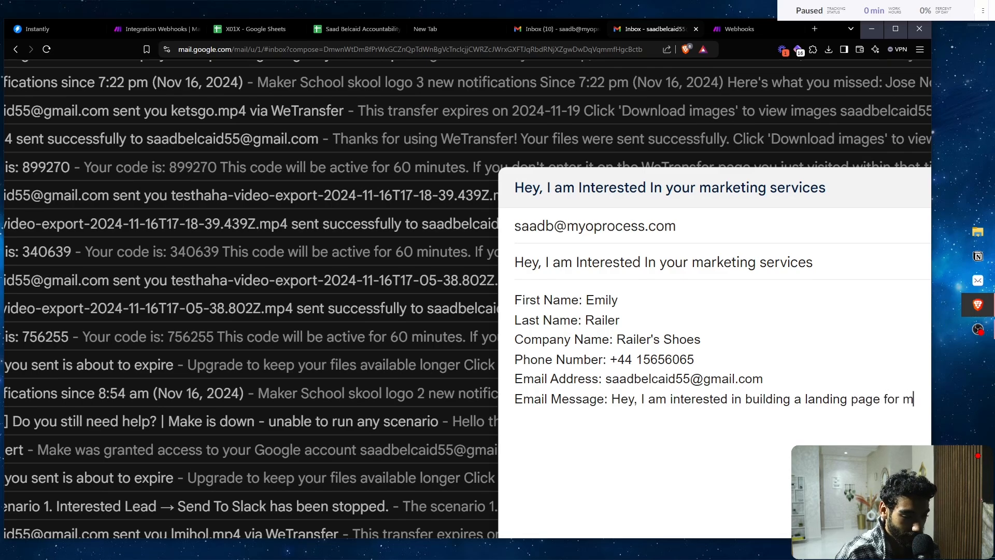
text(y sh)
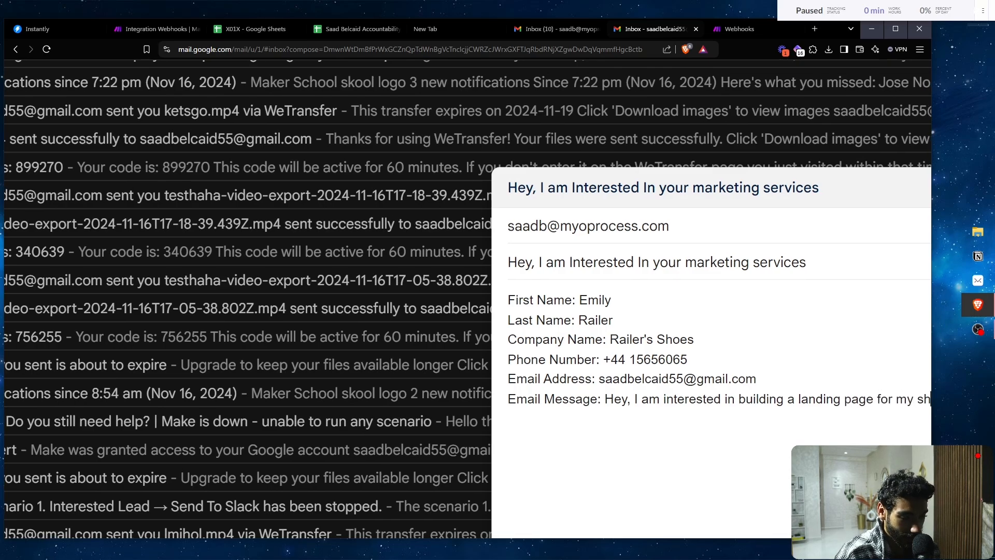
text(oe bu)
key(BackSpace)
key(BackSpace)
key(BackSpace)
key(BackSpace)
key(BackSpace)
key(BackSpace)
key(BackSpace)
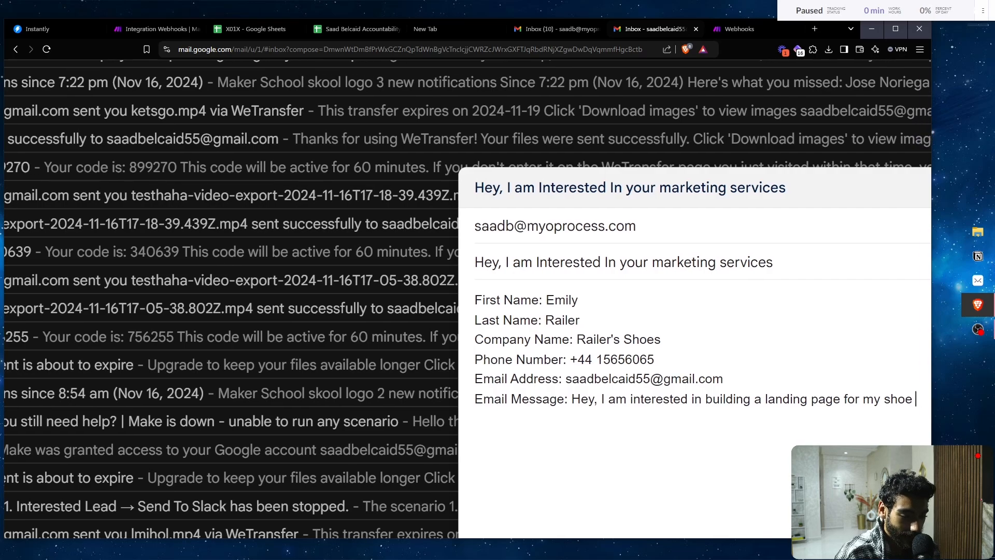
text(sh)
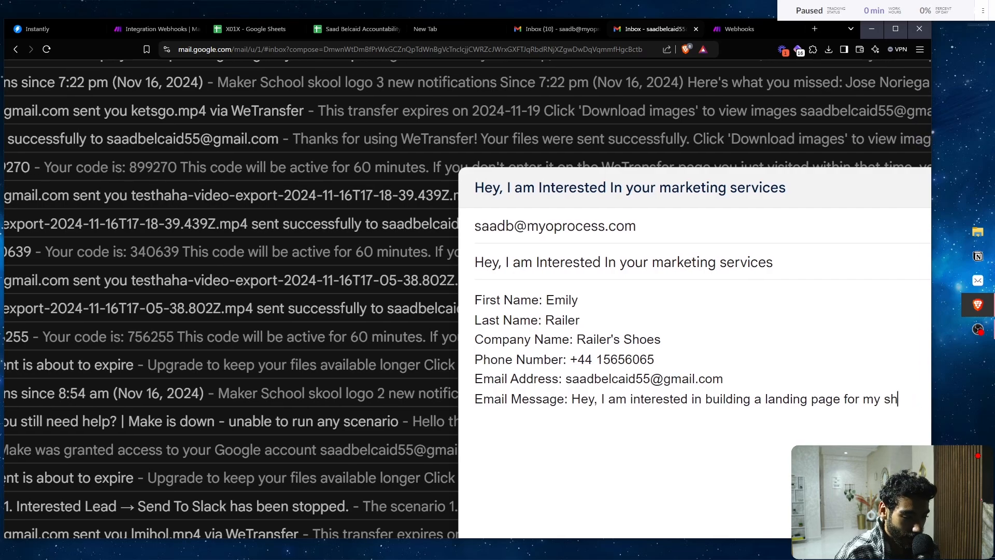
text(opify stor)
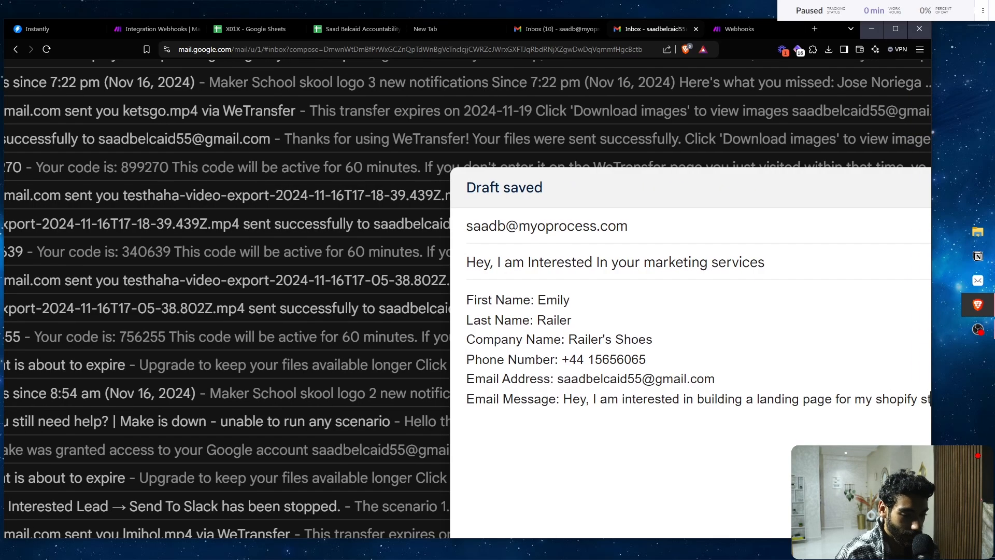
key(BackSpace)
key(BackSpace)
key(BackSpace)
key(BackSpace)
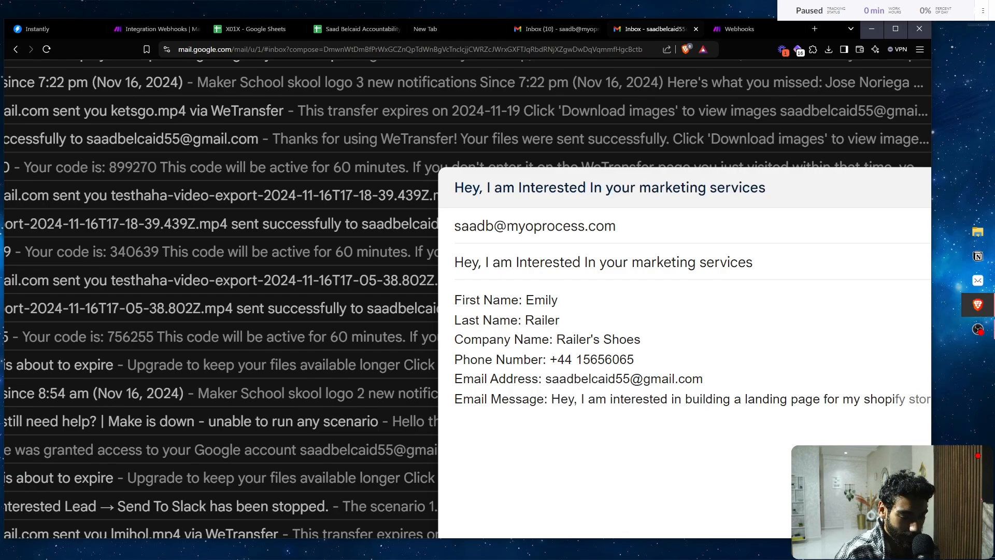
key(Tab)
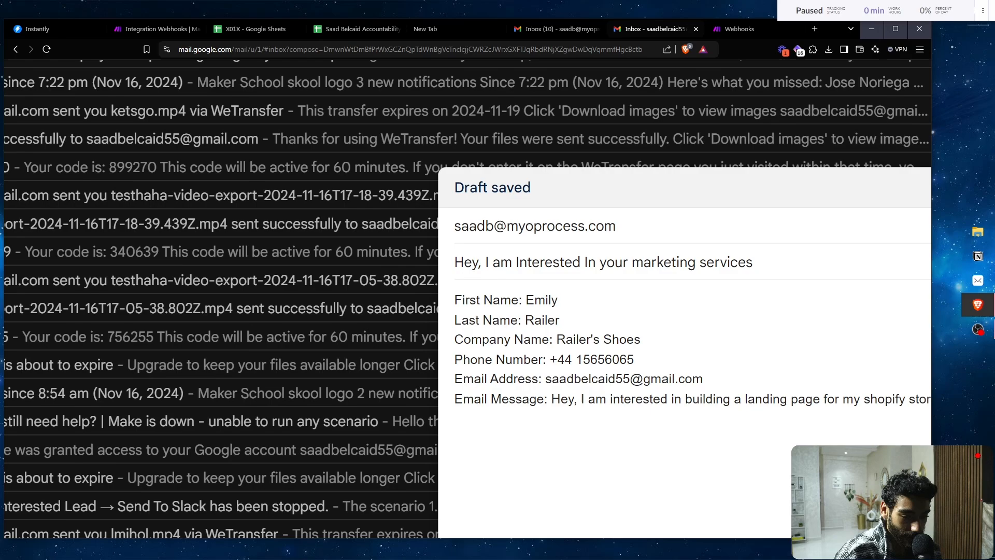
text(.)
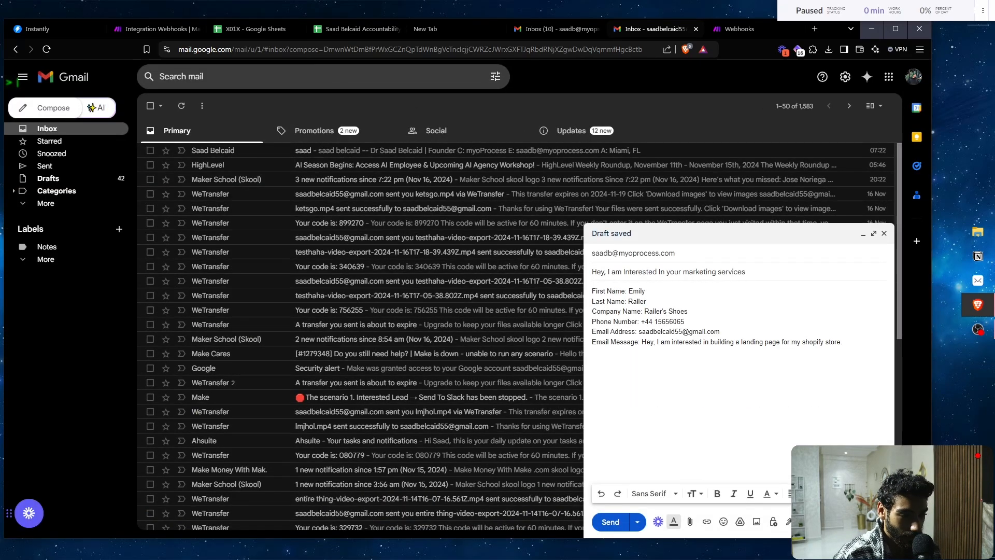
- Set the Make trigger's schedule interval to 1 minute
click(150, 29)
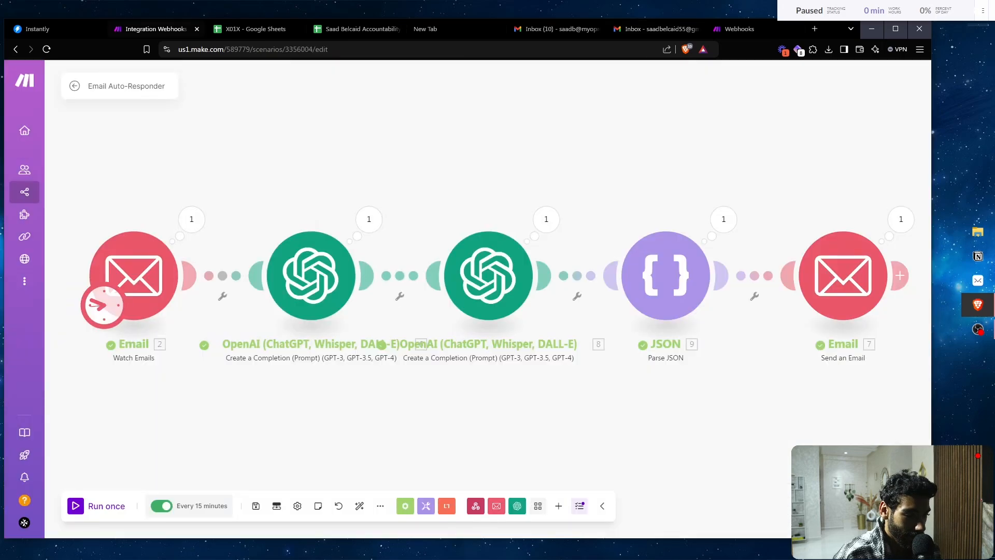
click(97, 304)
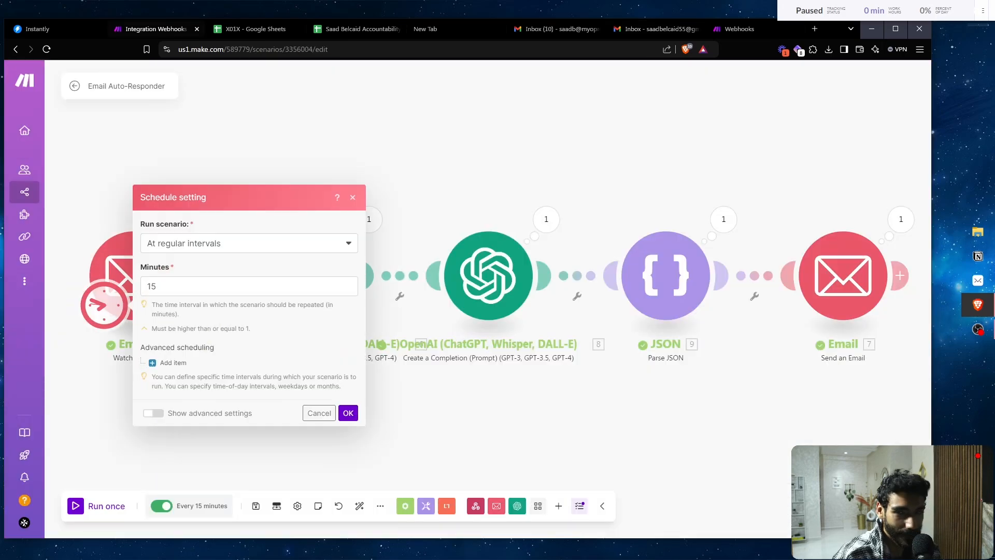
double_click(176, 286)
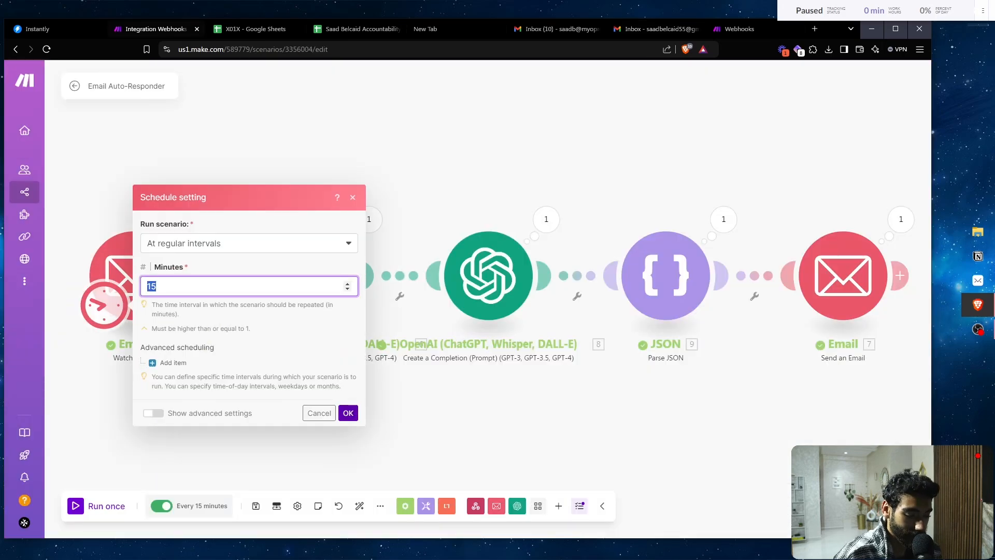
text(1)
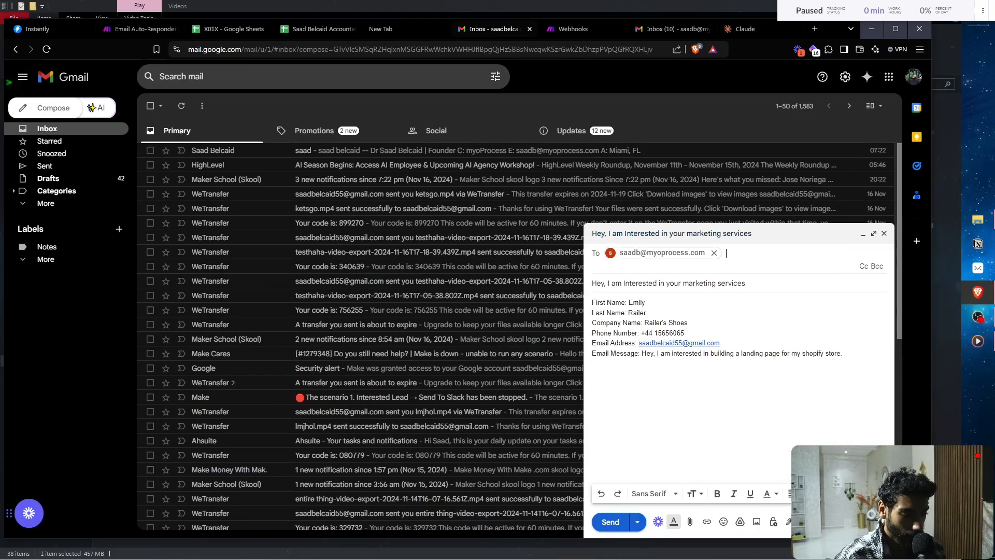
- Send the lead email from Gmail and bring up the Webhooks help page
click(610, 521)
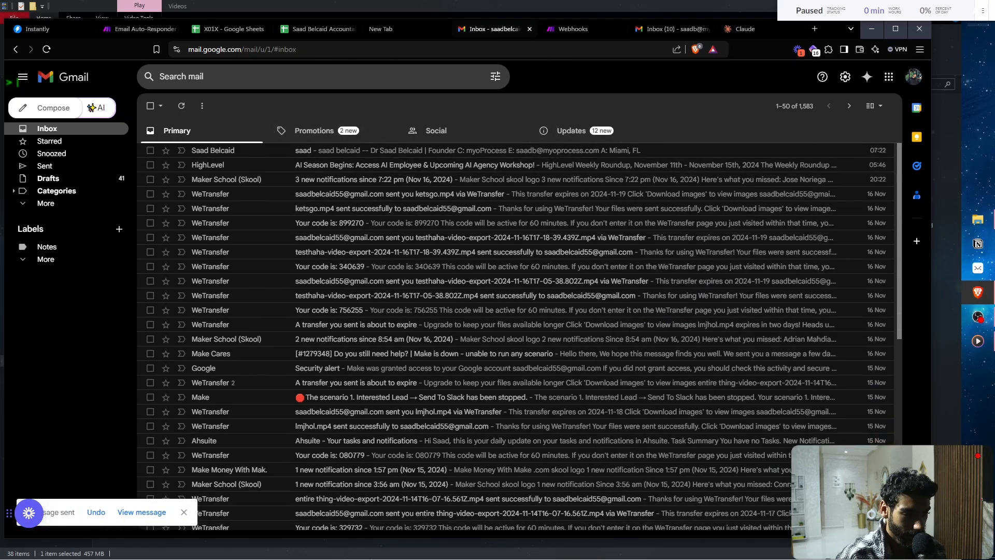
click(572, 29)
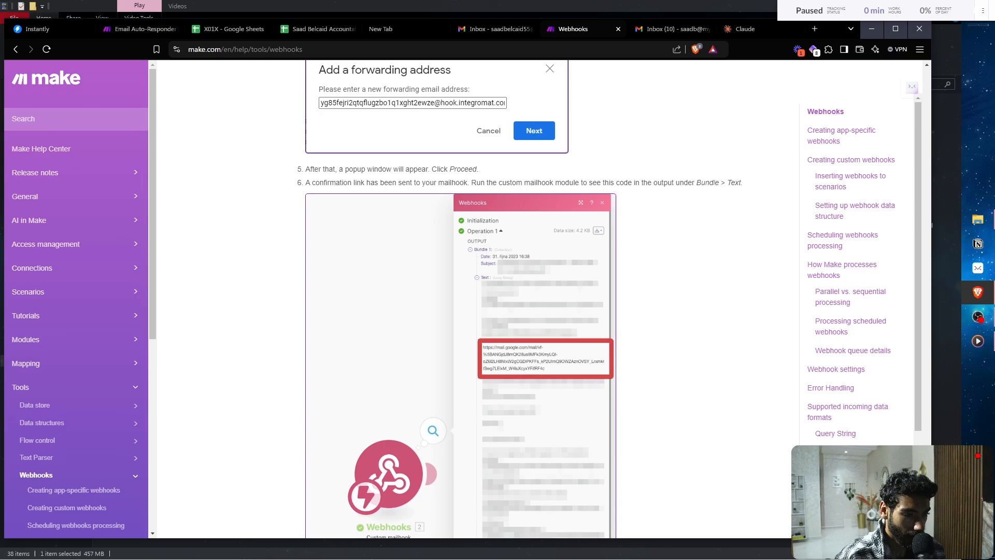
- Open the marketing-services enquiry email and review the lead's details and message
click(673, 29)
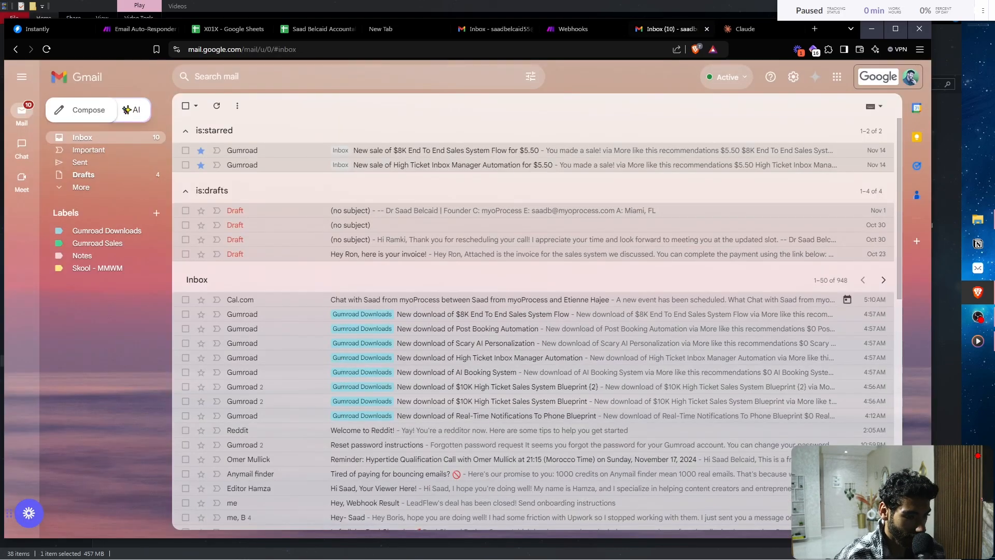
click(140, 29)
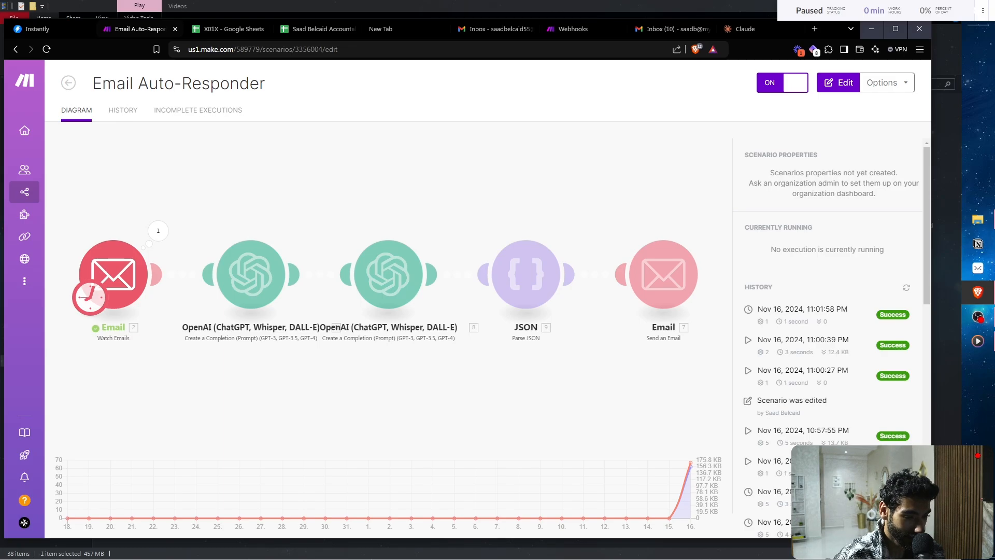
click(500, 29)
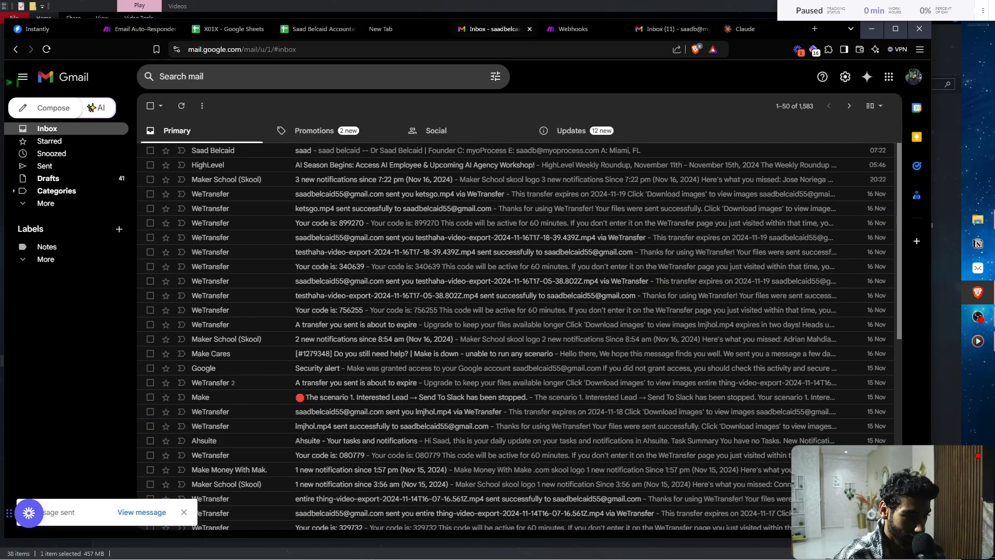
click(675, 29)
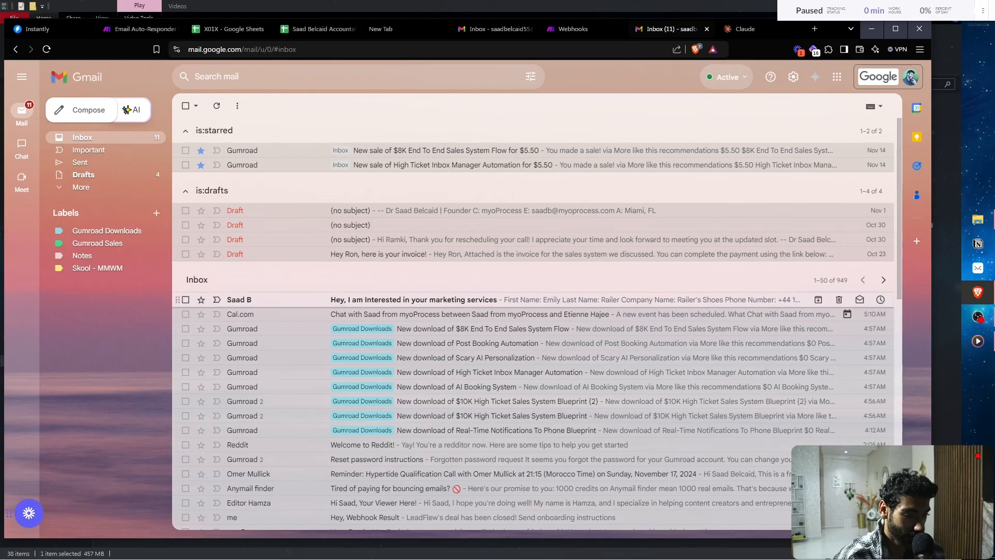
click(414, 299)
scroll(272, 199, up, 3)
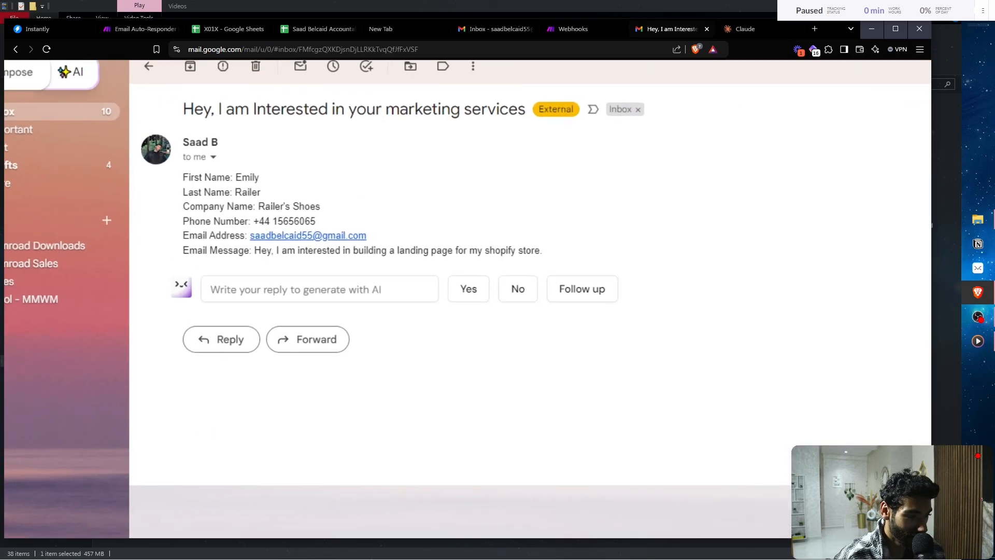
scroll(272, 199, down, 3)
drag(209, 183, 255, 223)
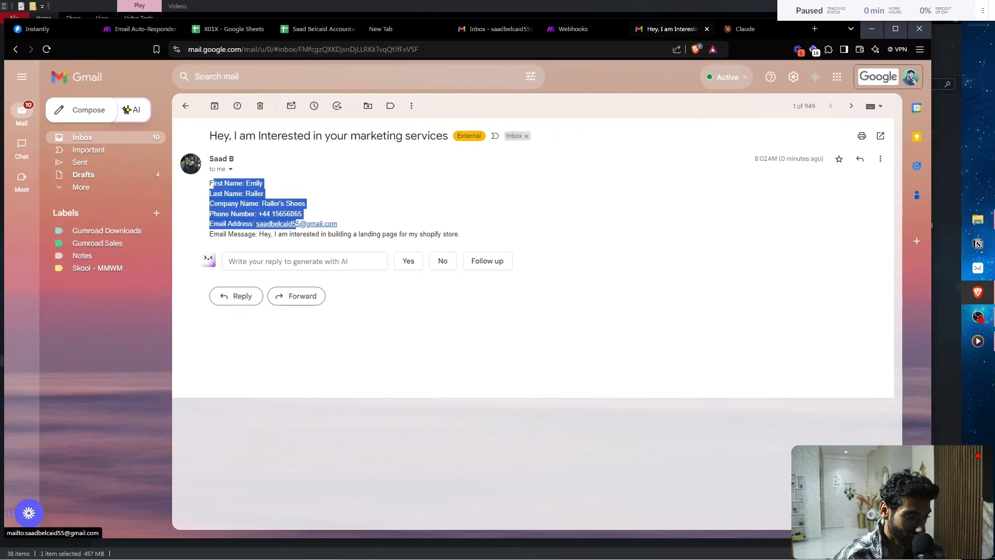
triple_click(311, 234)
click(311, 233)
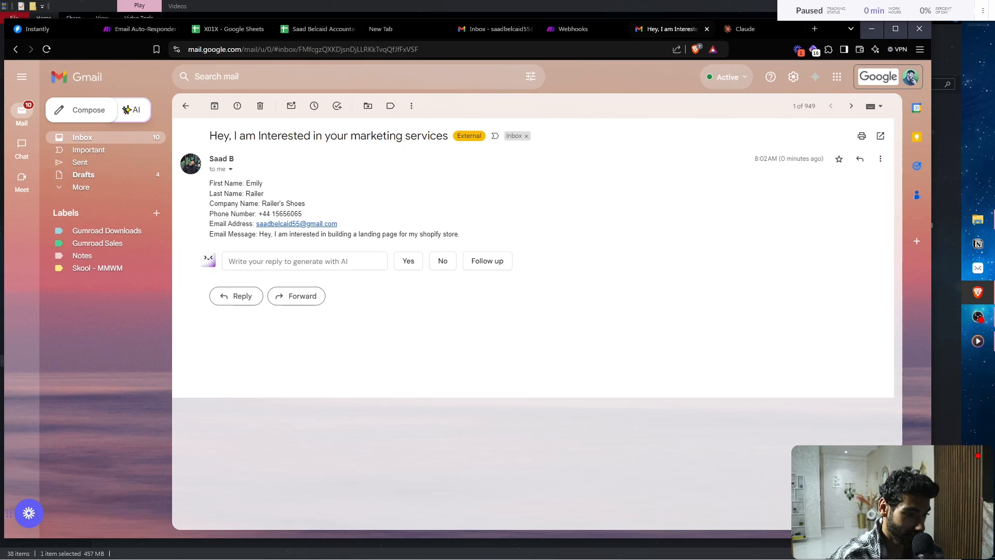
triple_click(368, 234)
click(369, 233)
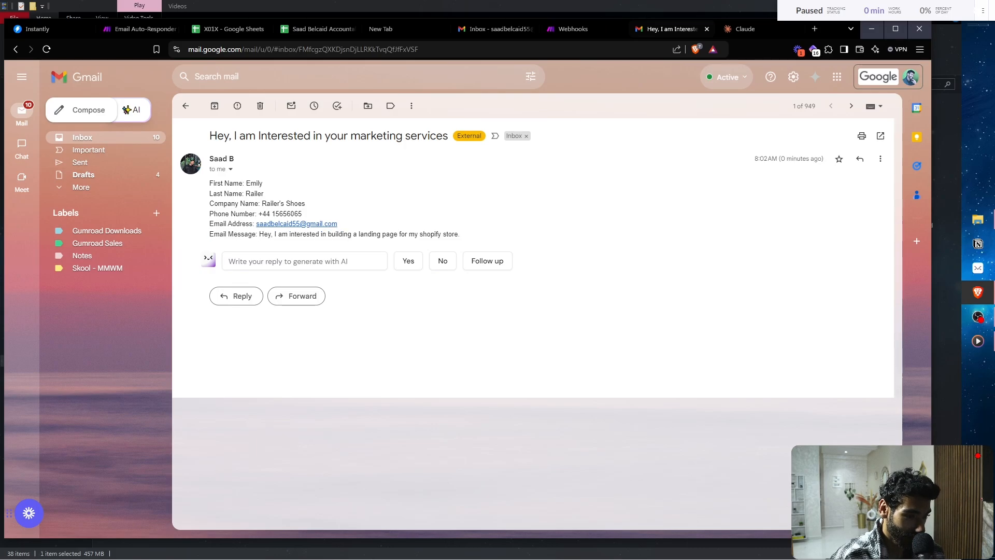
- Close the Webhooks tab, check the scenario, and return to the inbox for the reply
click(618, 29)
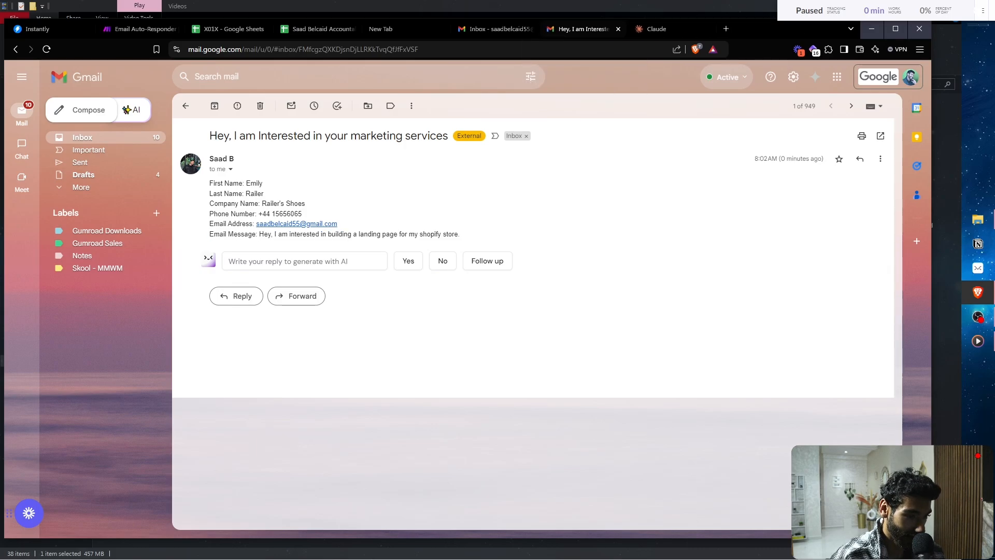
click(500, 29)
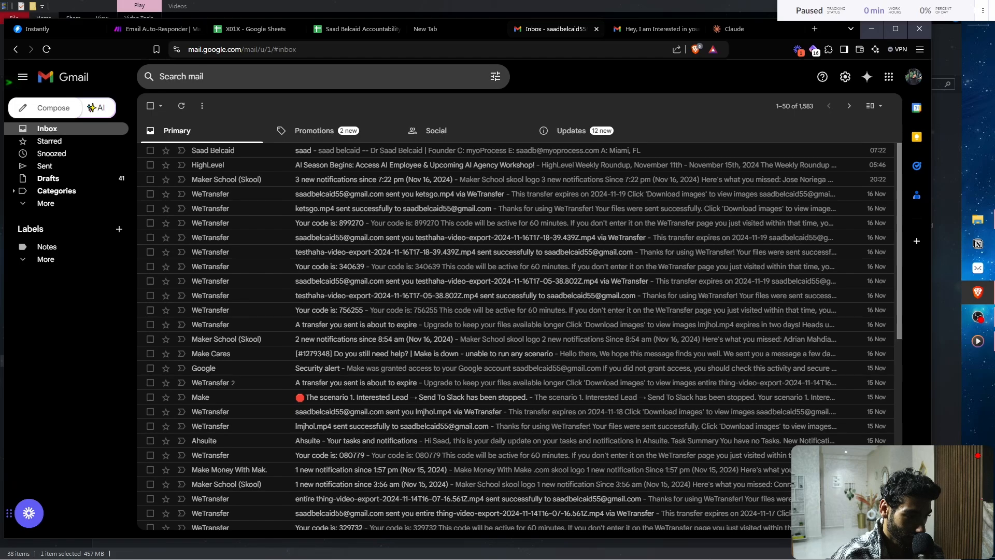
click(156, 29)
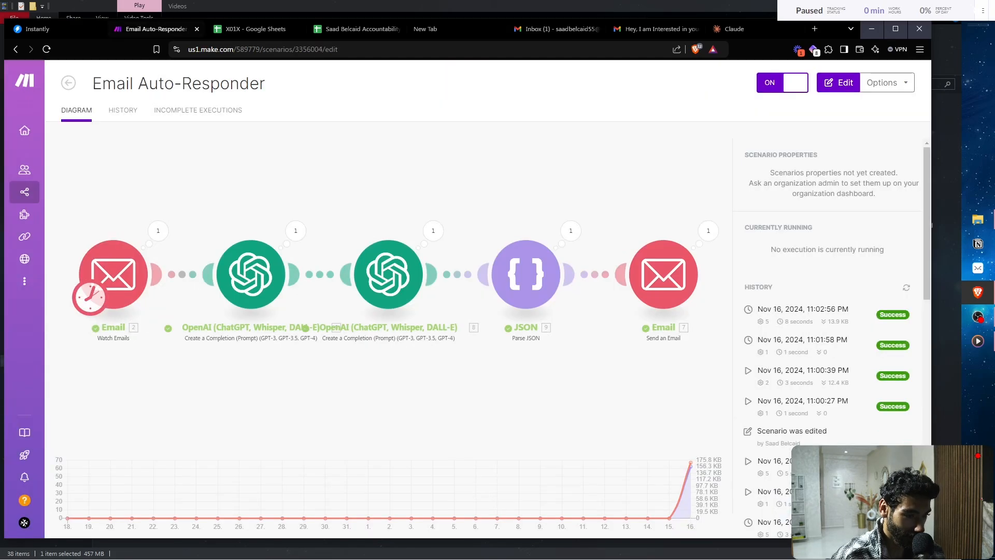
click(554, 29)
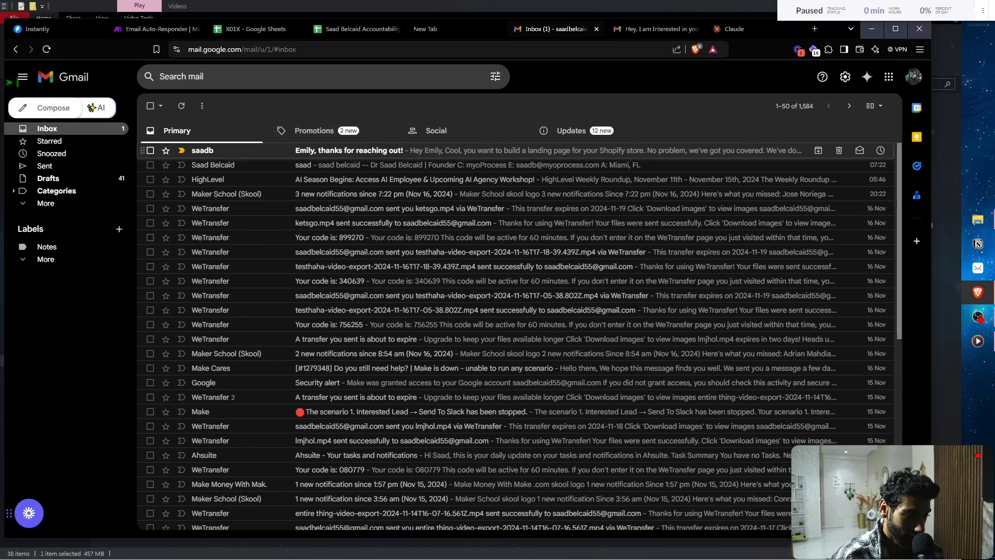
- Read the automated reply offering Shopify landing page help, then return to the Make scenario
click(518, 151)
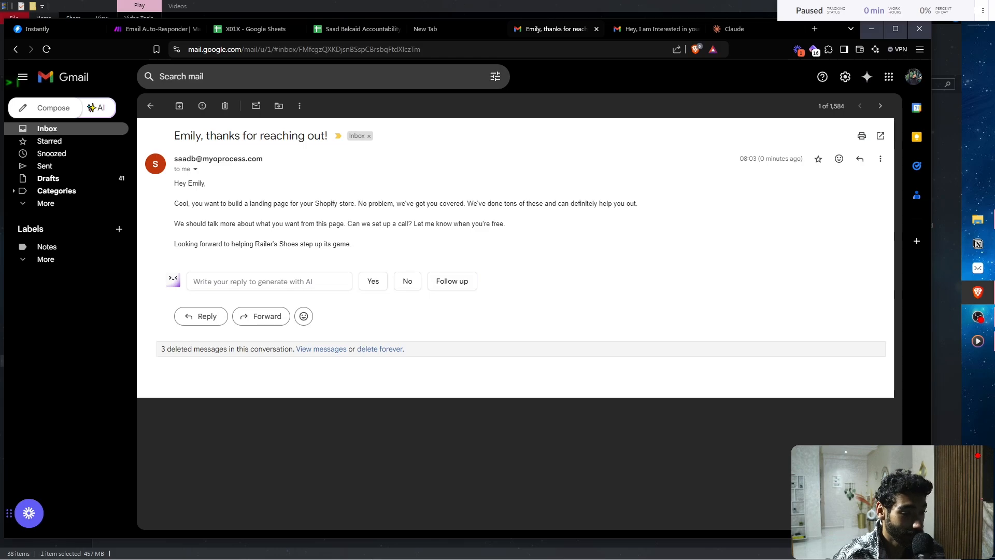
triple_click(318, 244)
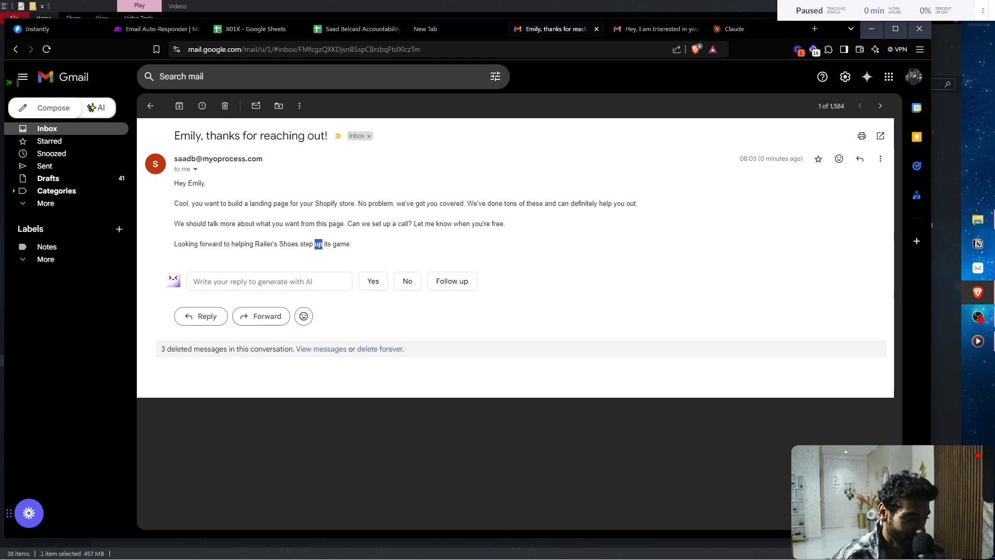
click(318, 244)
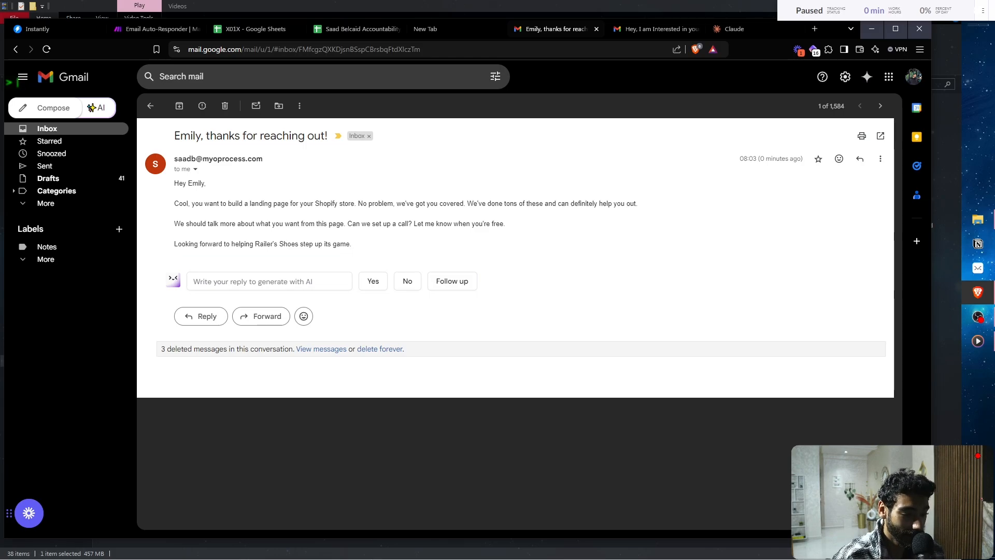
double_click(318, 234)
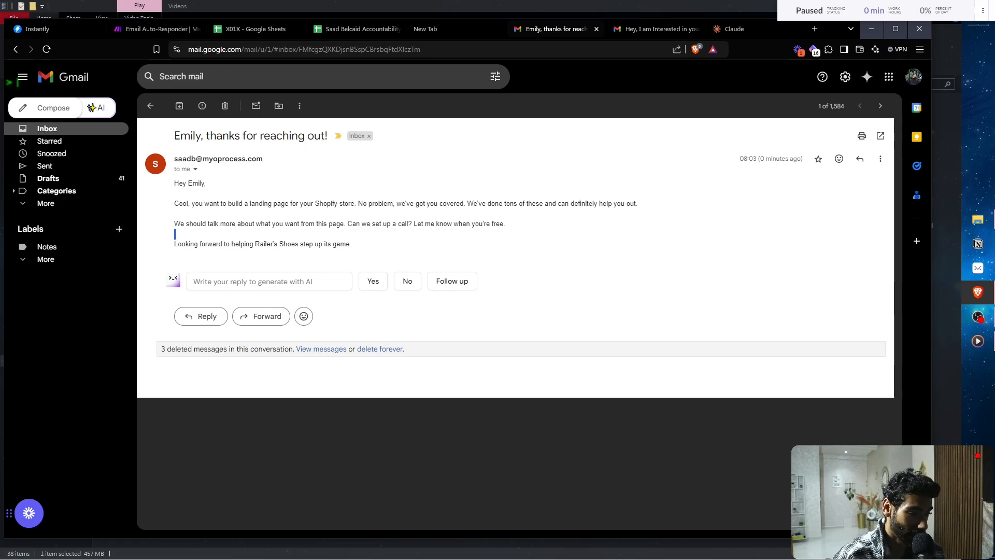
key(ctrl+2)
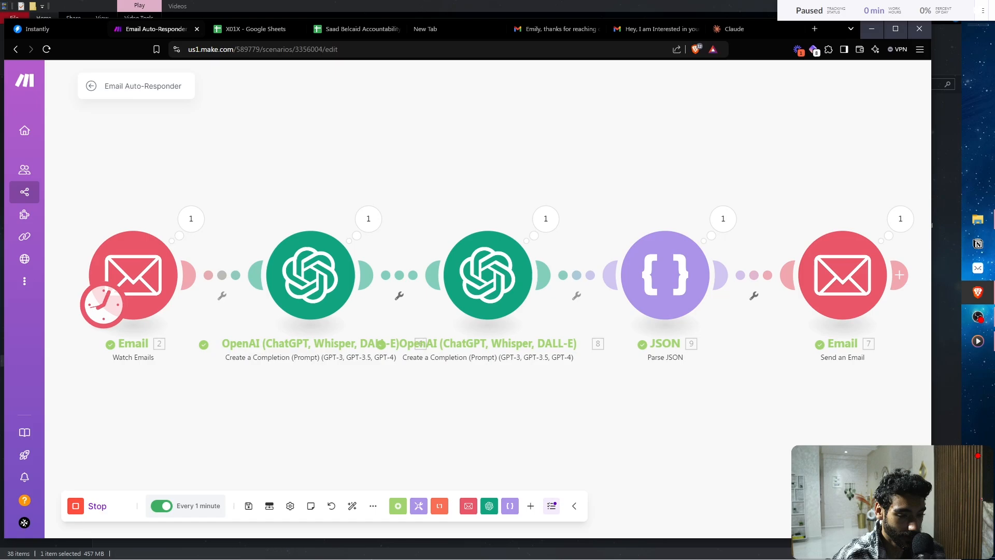
- Box-select all modules on the Email Auto-Responder canvas and delete them
click(977, 340)
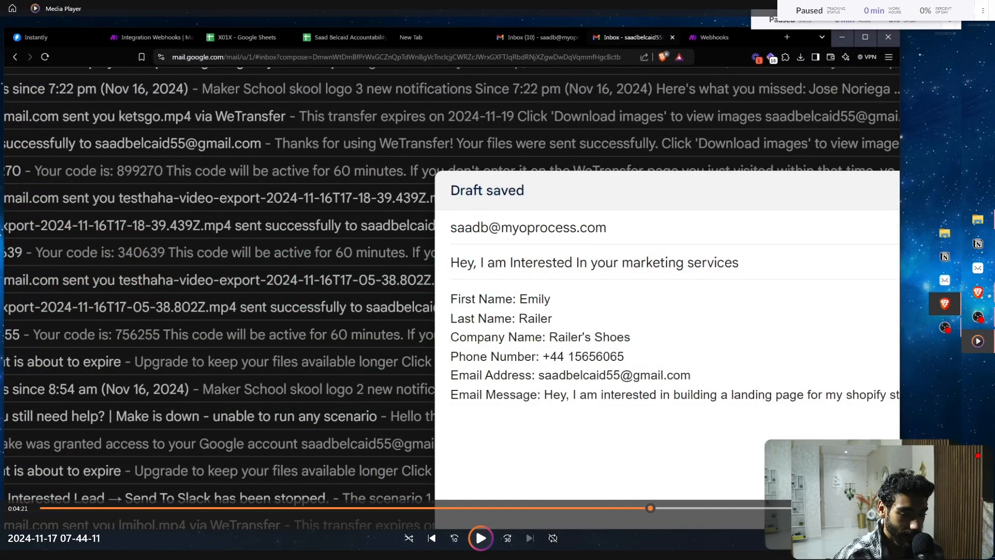
click(977, 340)
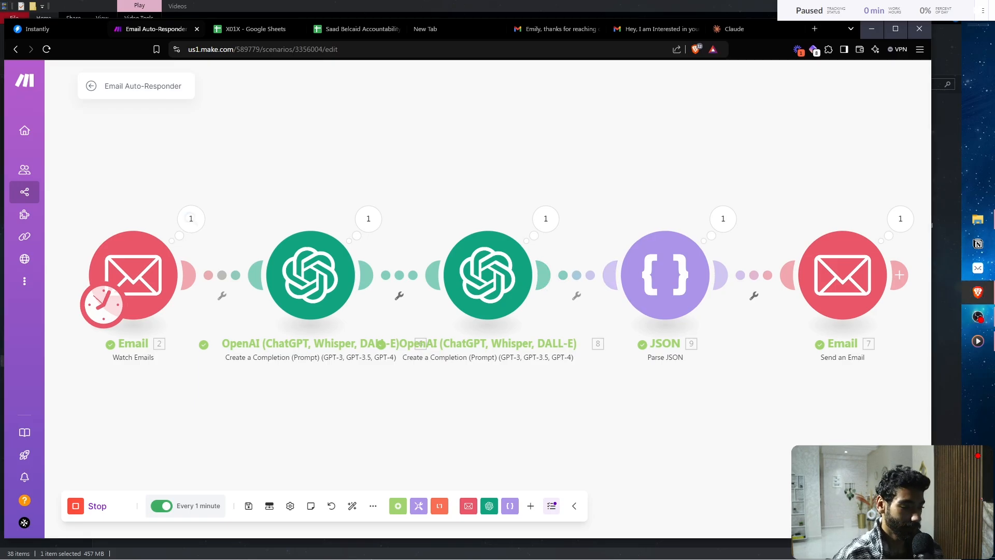
drag(96, 220, 777, 368)
key(Delete)
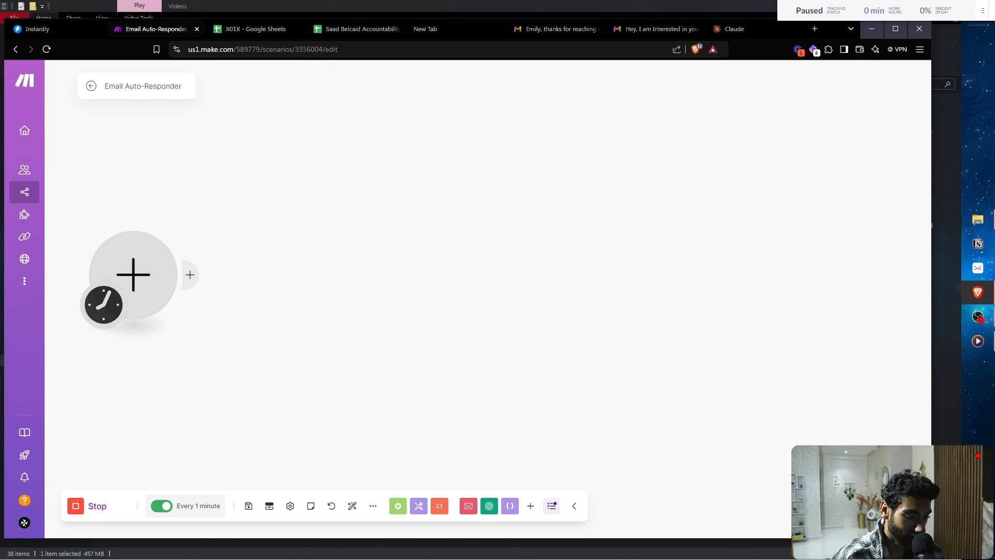
- Add an Email Watch Emails trigger and confirm its every-1-minute schedule
click(530, 505)
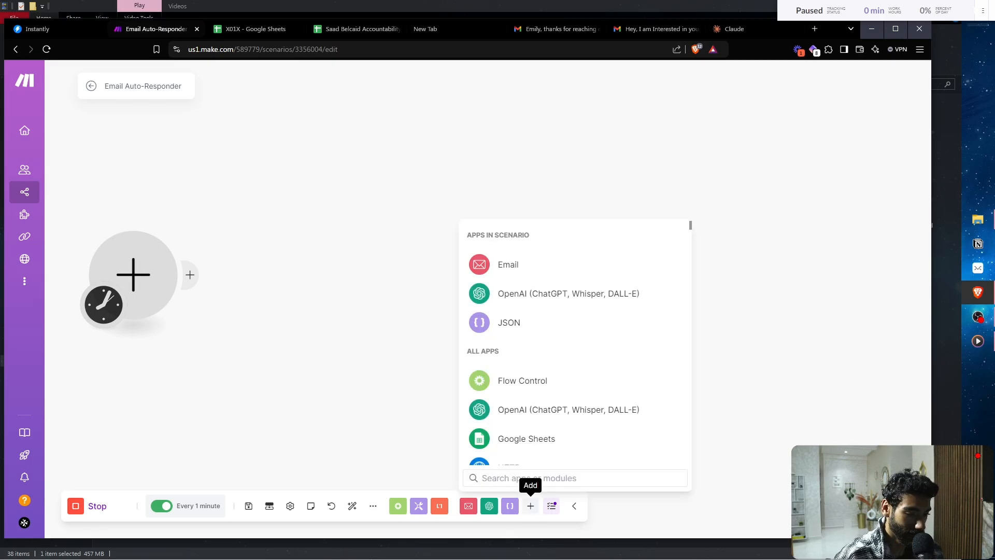
text(emai)
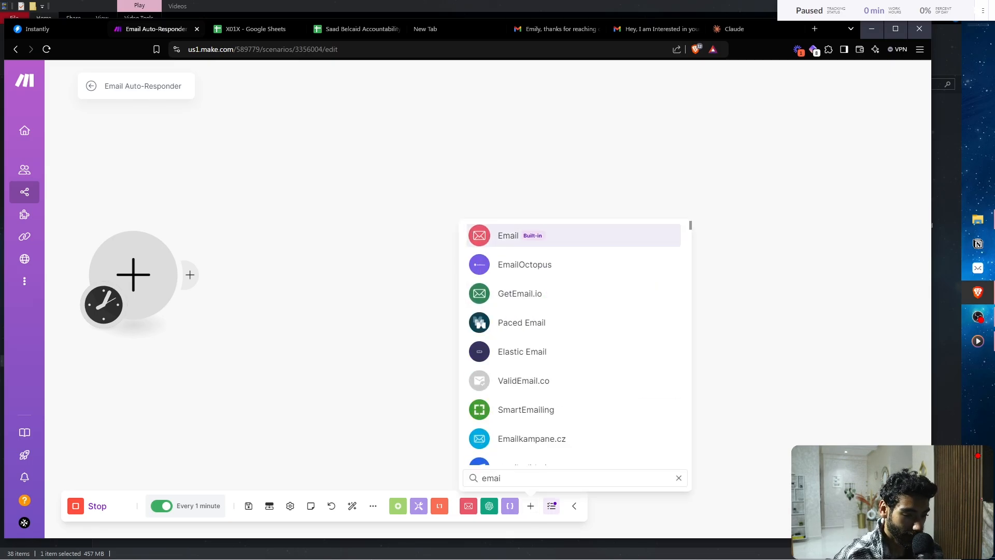
key(Return)
key(Return)
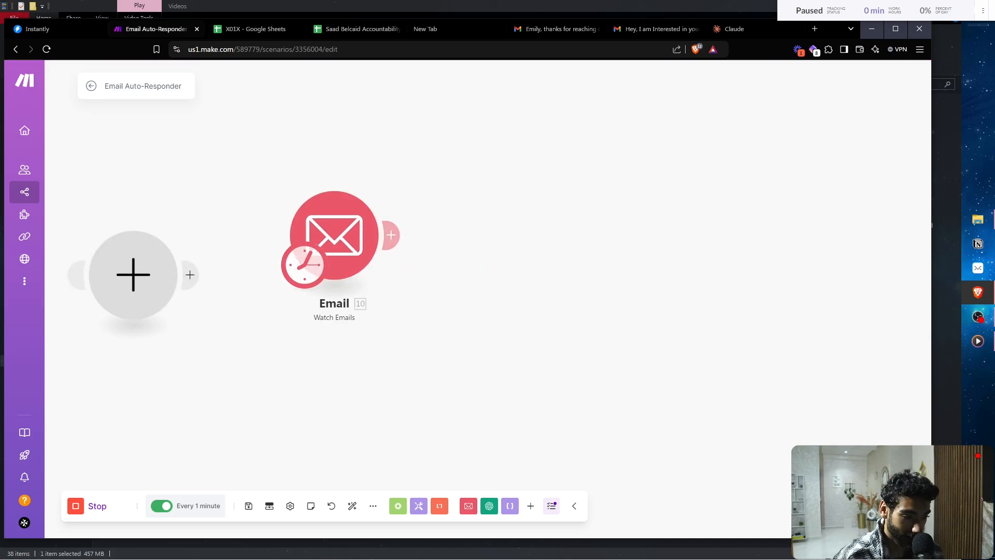
click(305, 264)
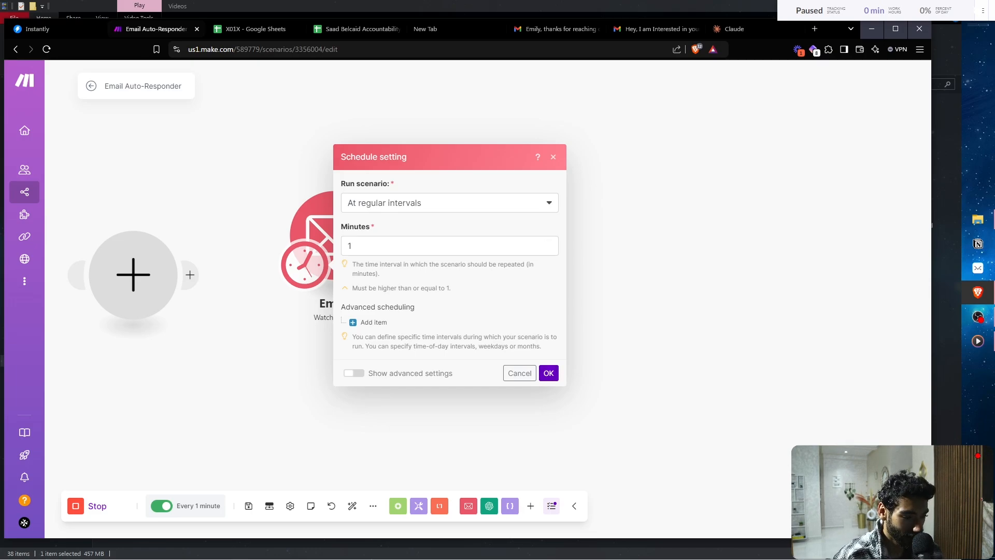
click(548, 373)
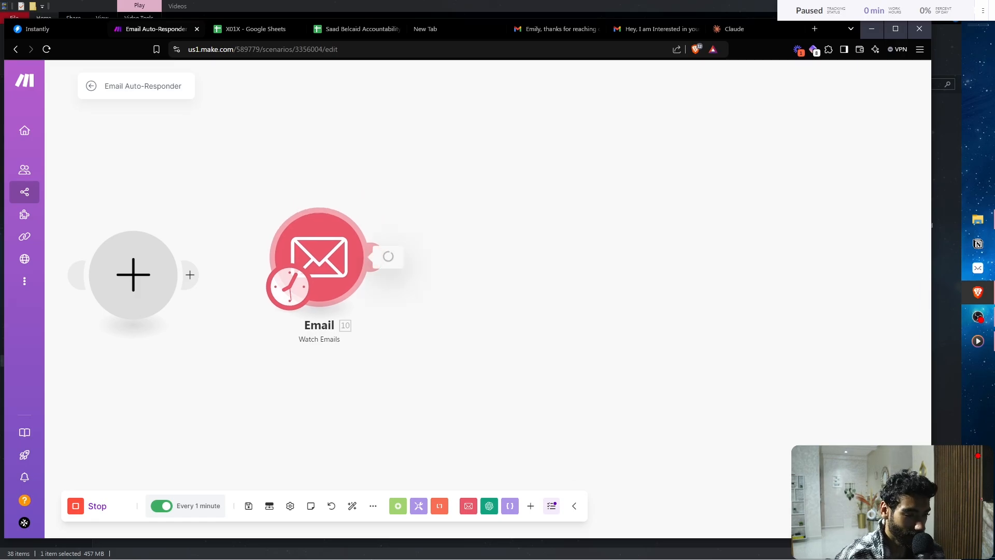
- Choose an existing mailbox connection for the Watch Emails trigger
click(487, 124)
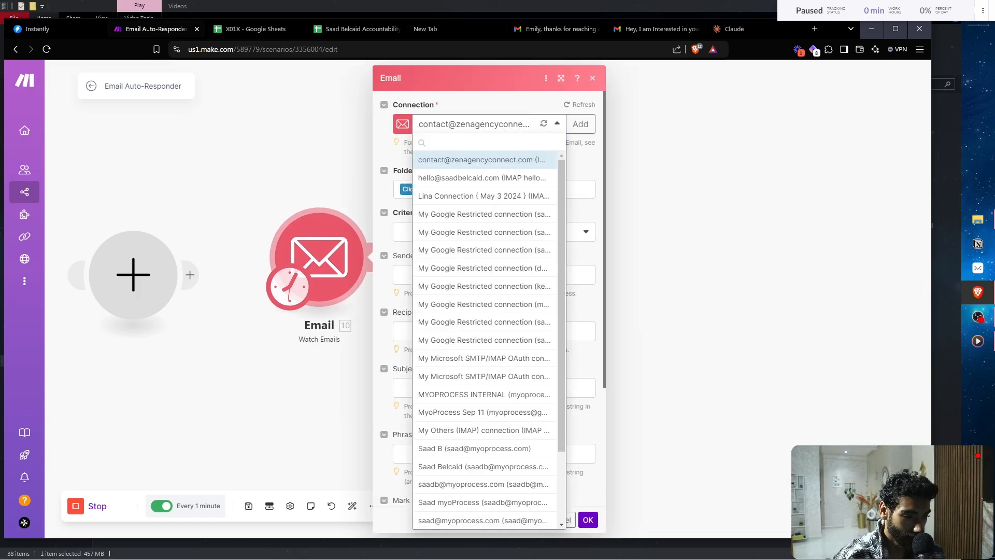
click(580, 124)
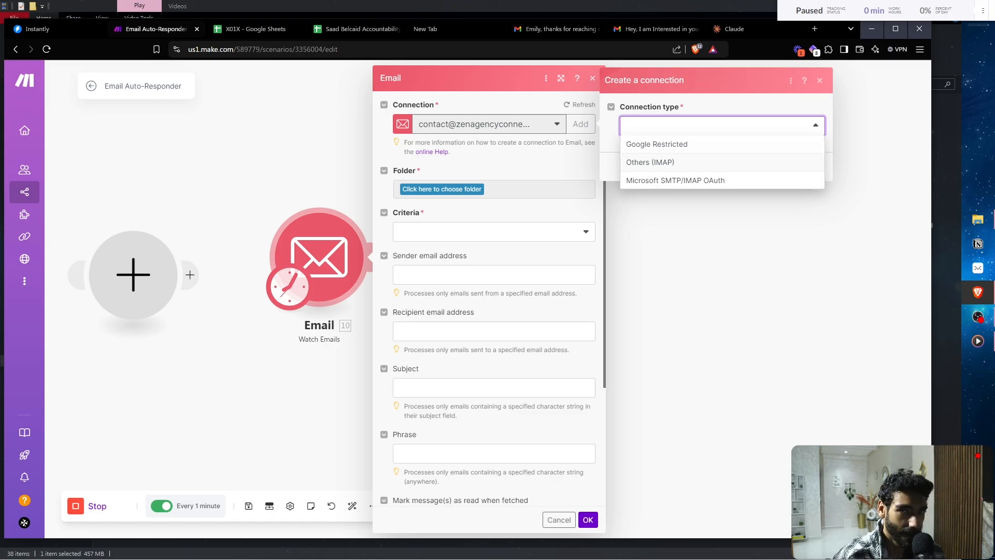
key(Escape)
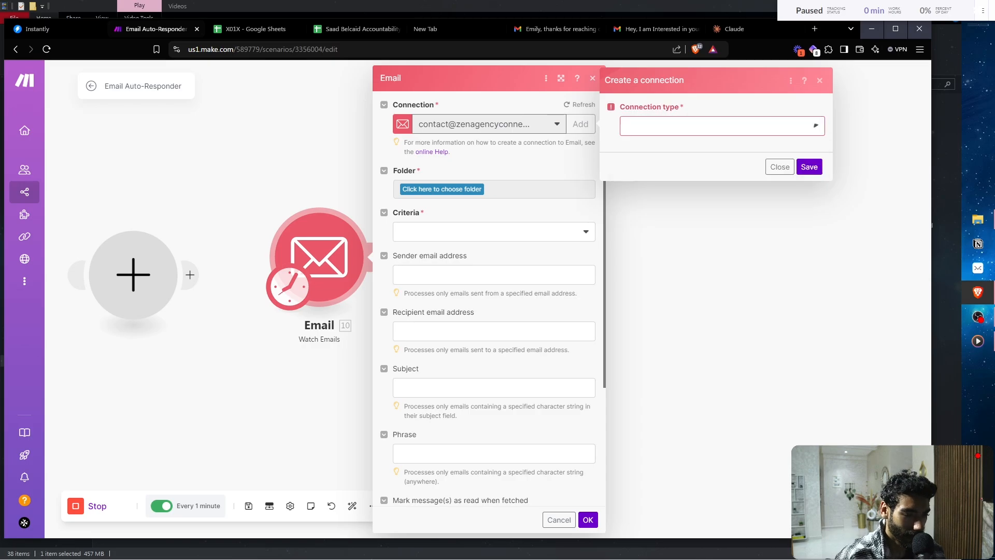
click(780, 182)
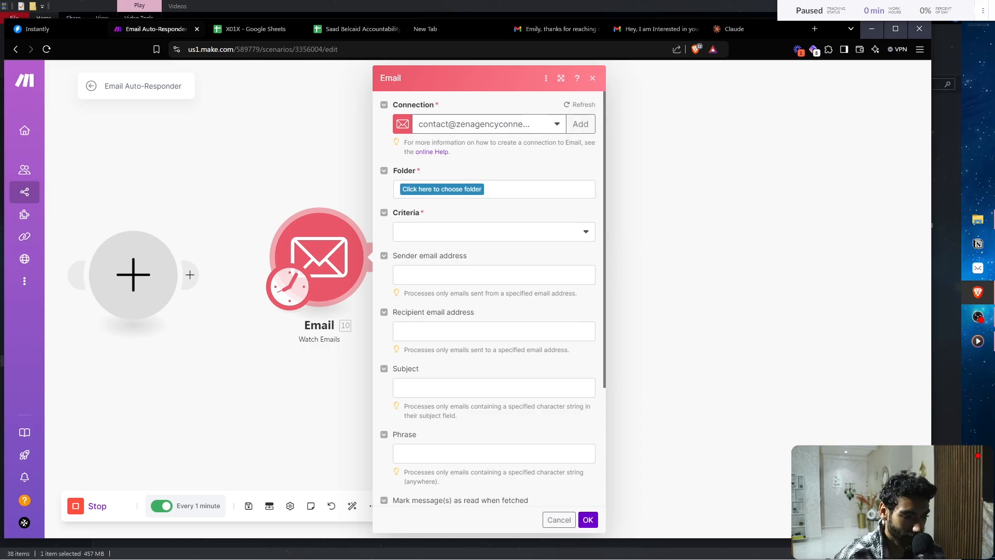
click(556, 124)
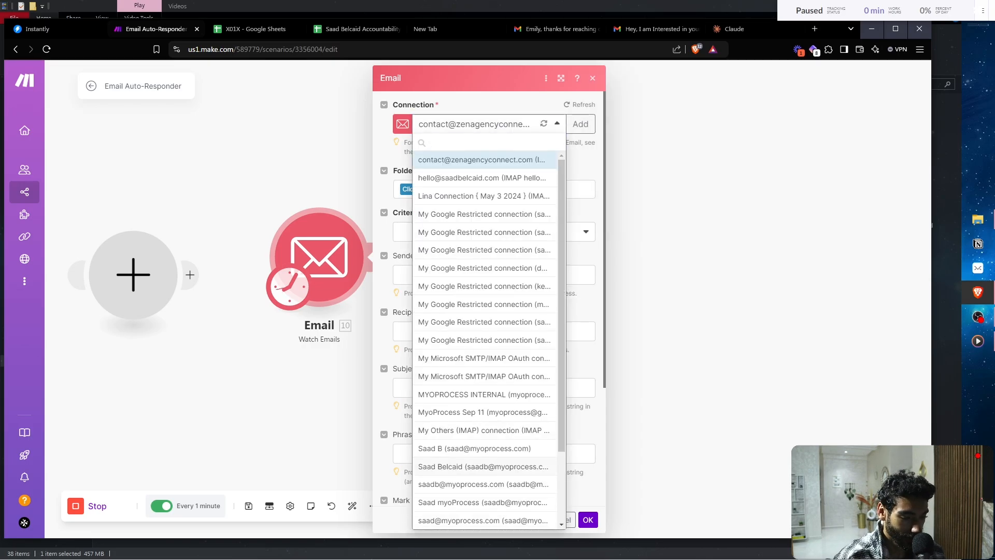
click(483, 466)
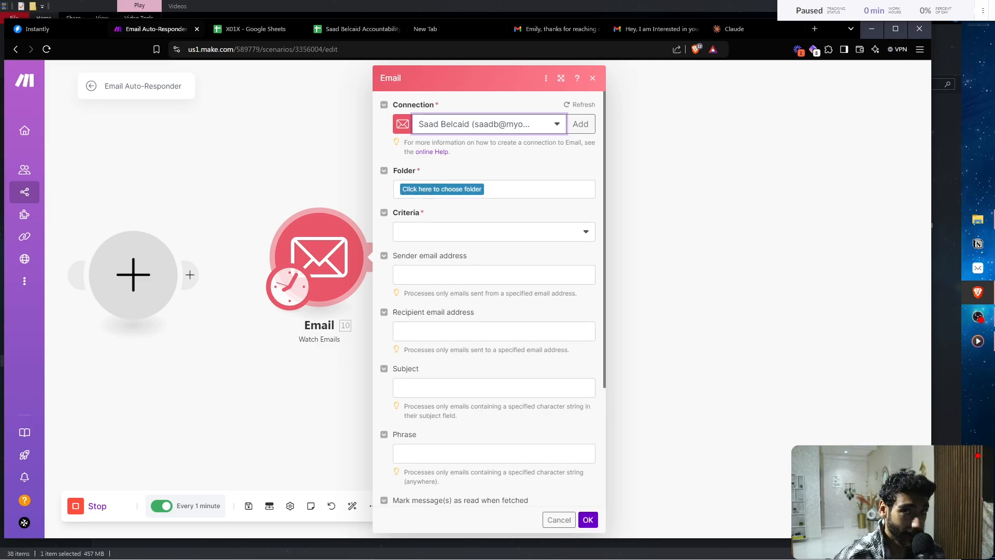
- Watch the INBOX folder for All emails and confirm the trigger settings
click(441, 189)
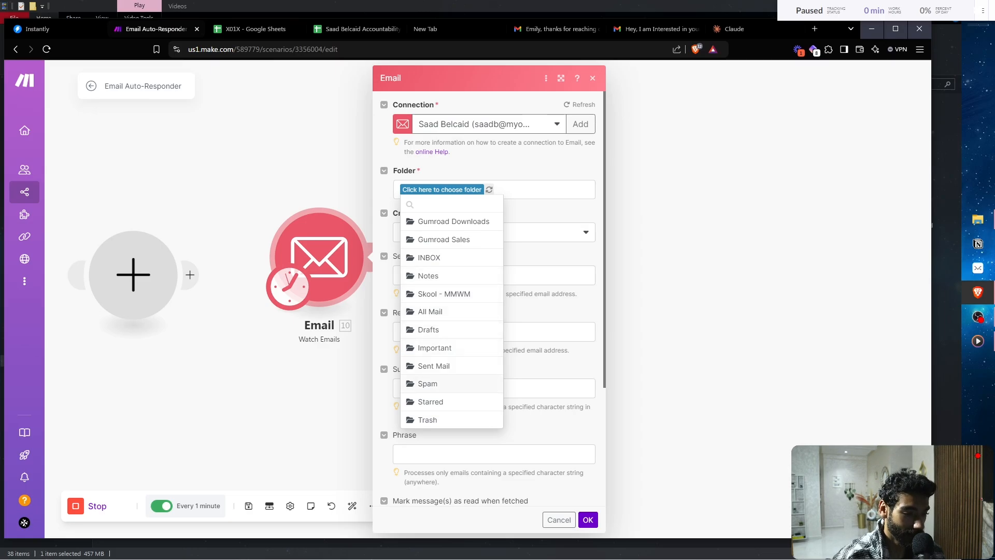
click(429, 257)
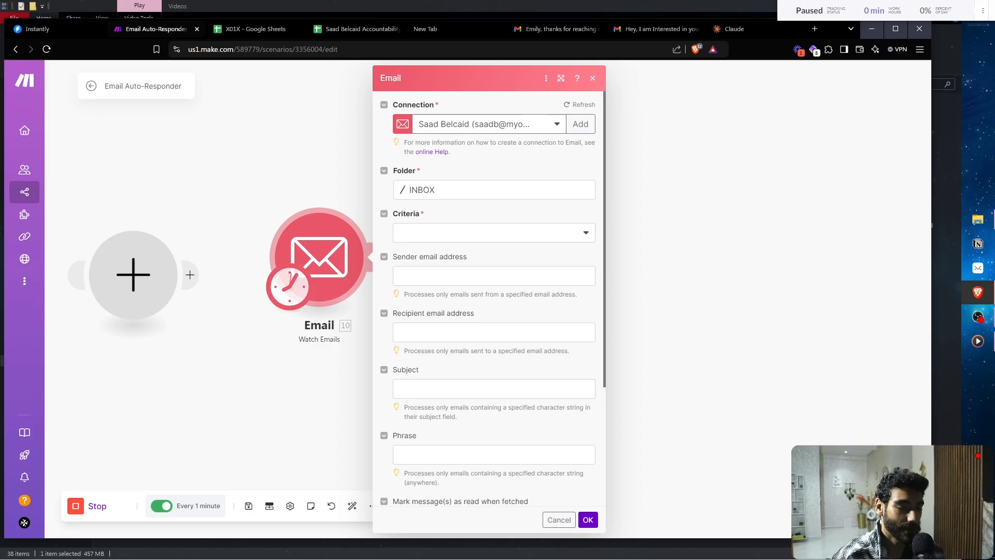
click(494, 232)
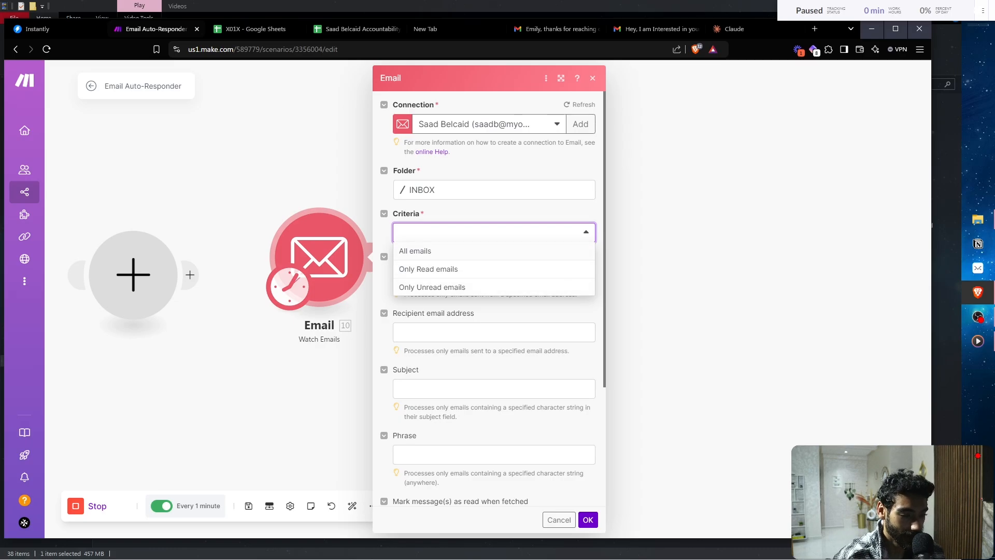
click(415, 251)
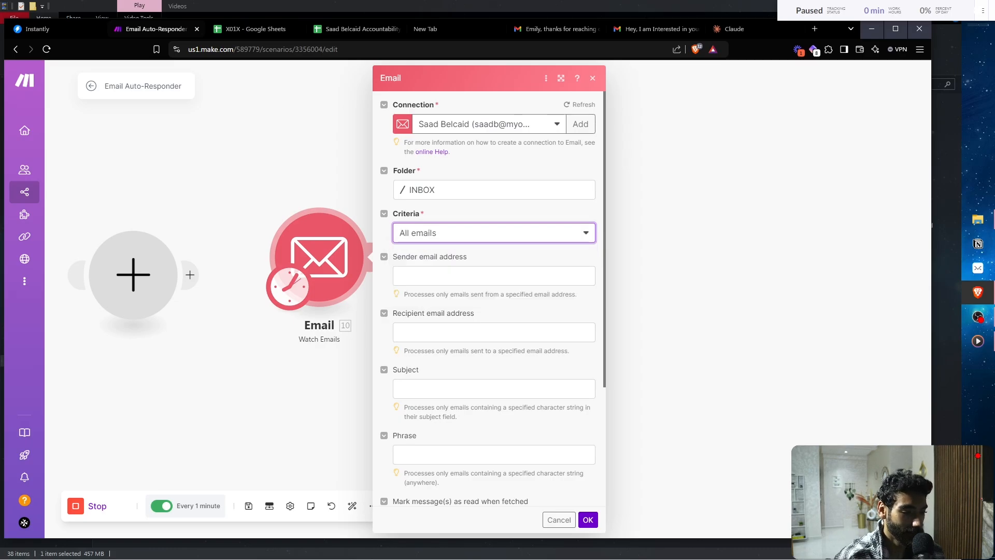
click(487, 275)
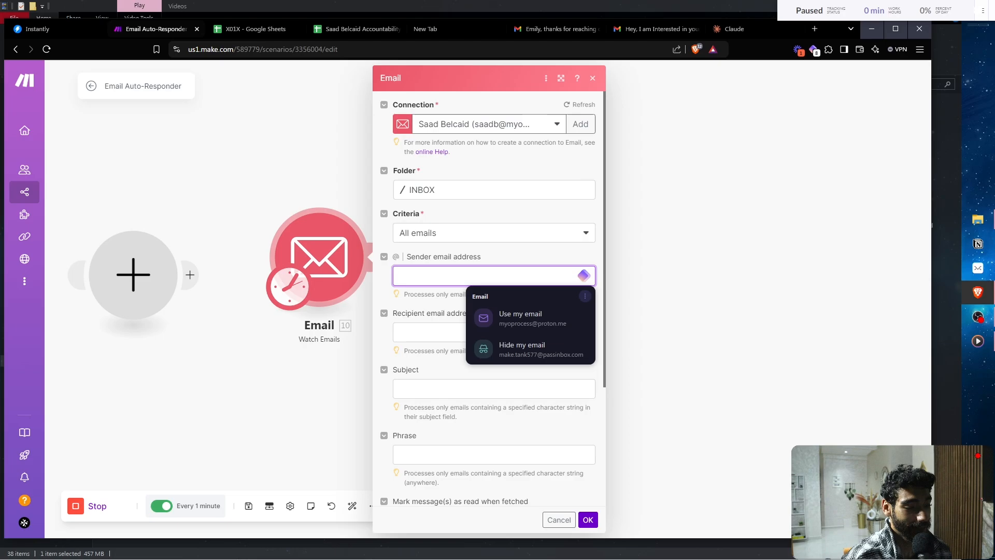
triple_click(429, 256)
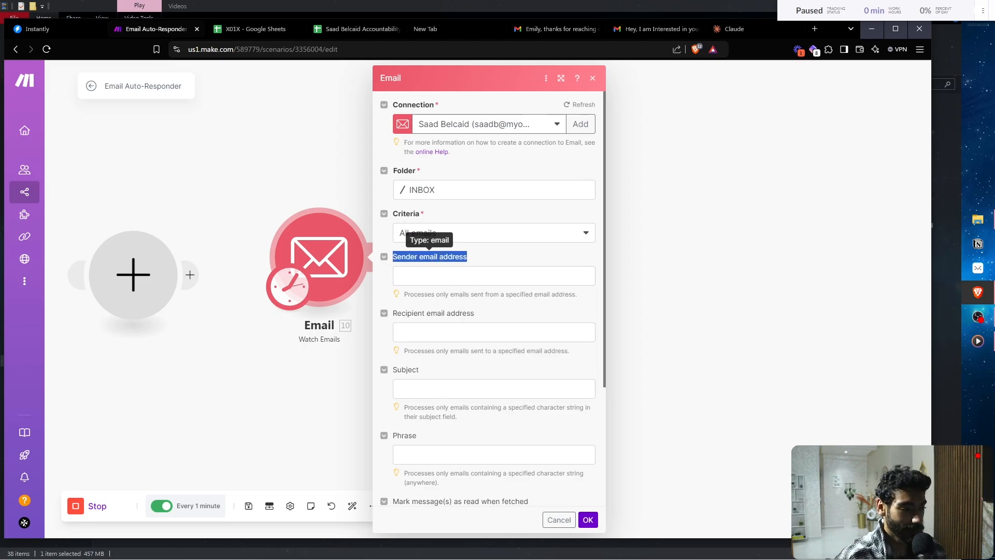
click(501, 256)
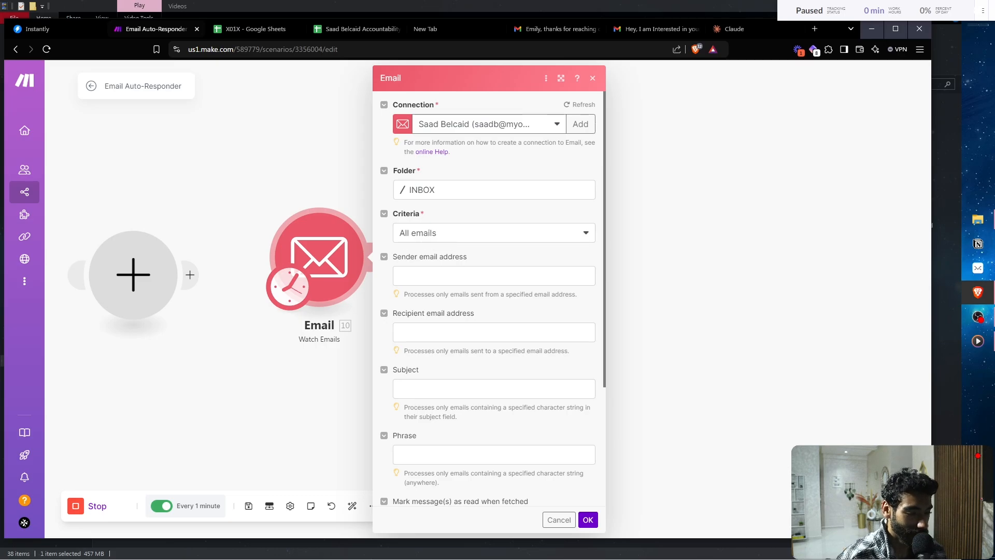
click(400, 275)
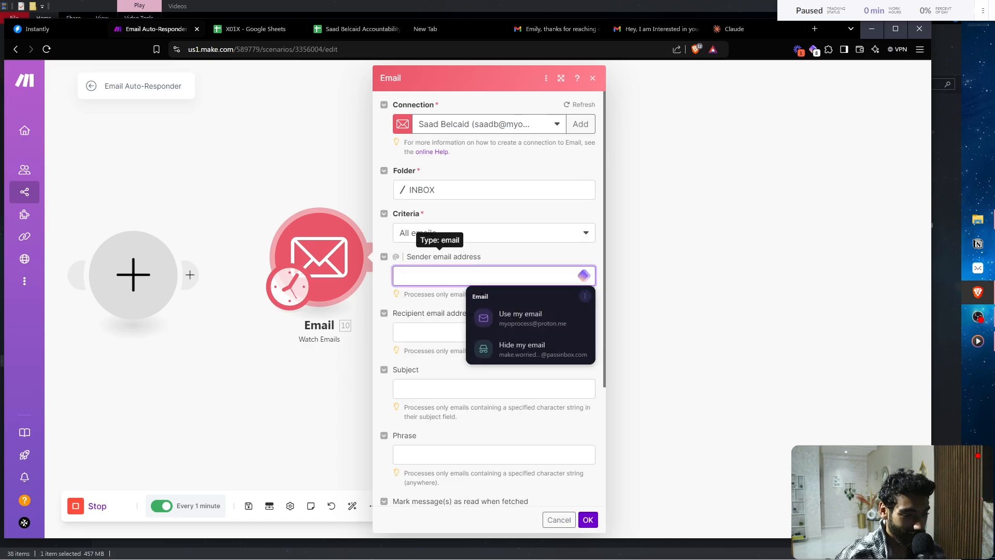
scroll(435, 249, down, 2)
scroll(435, 441, down, 2)
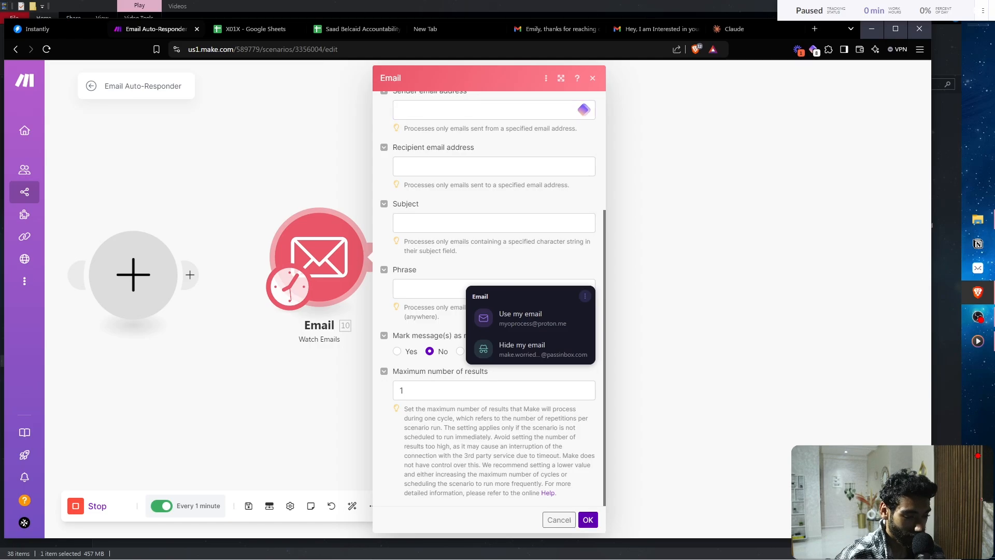
click(588, 519)
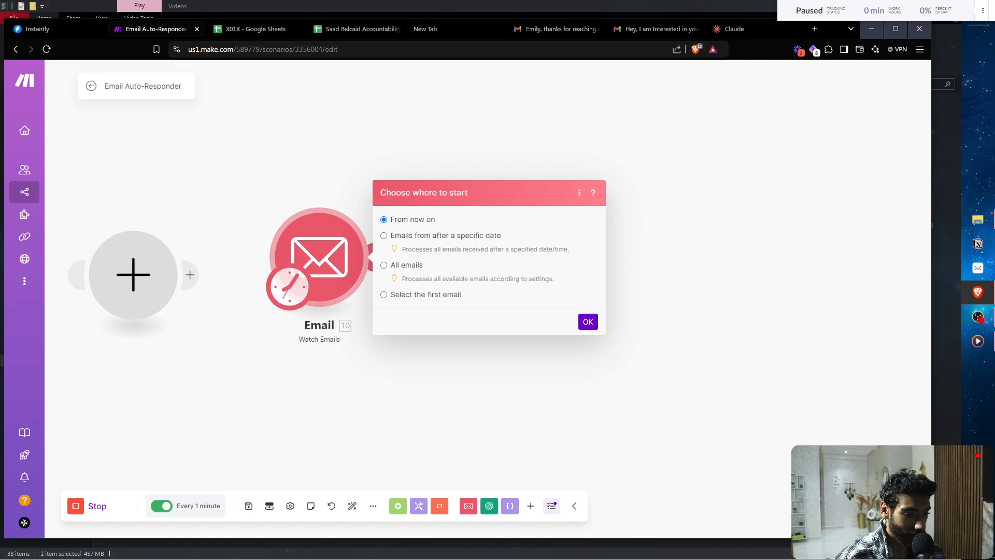
- Set the Email trigger to start processing emails from now on
click(384, 294)
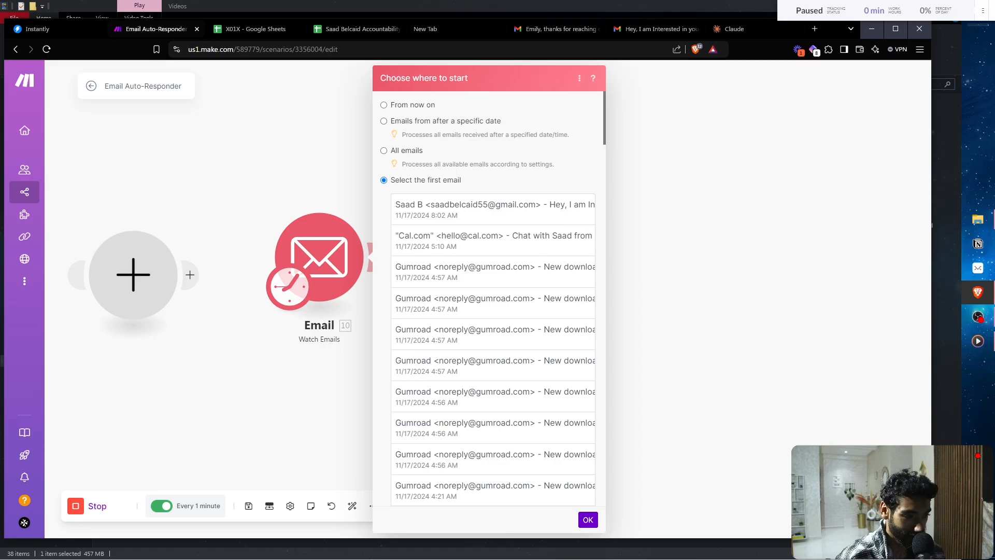
click(383, 105)
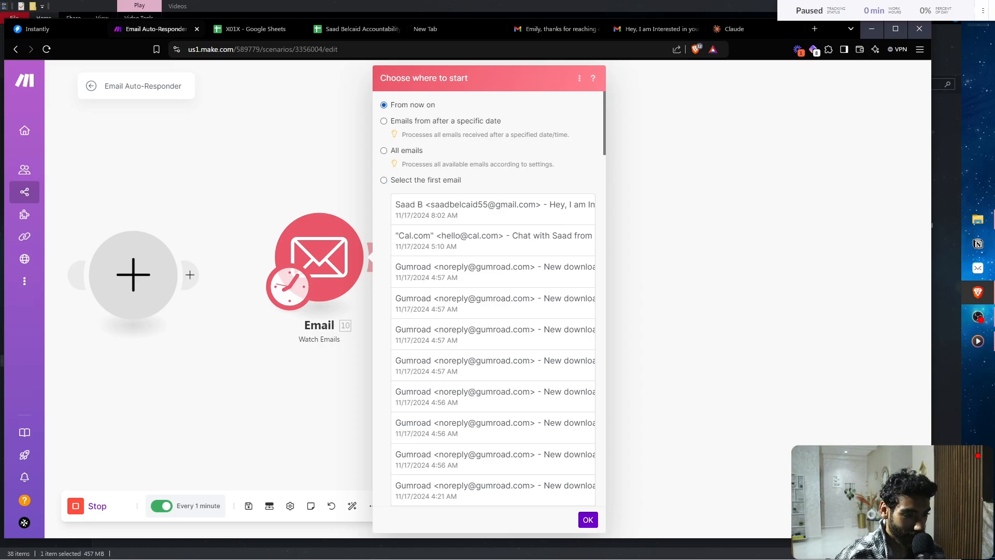
click(587, 519)
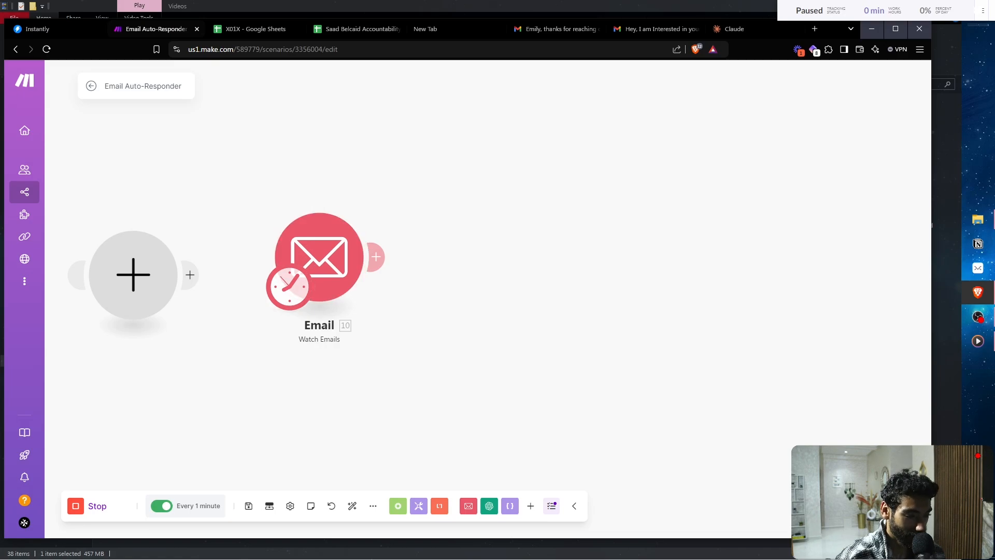
- Add an OpenAI 'Create a Completion (Prompt)' module after the Watch Emails trigger
drag(456, 291, 445, 304)
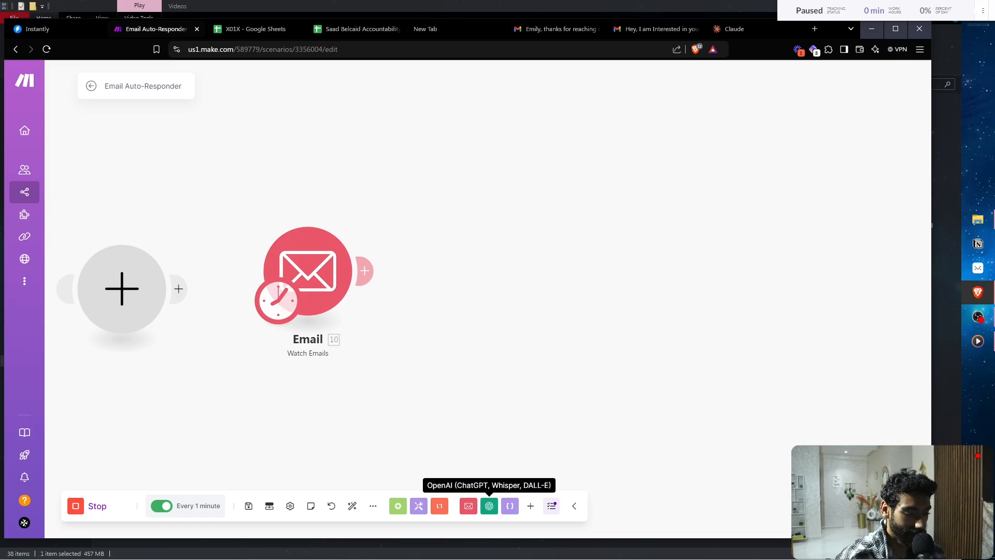
click(489, 505)
click(530, 505)
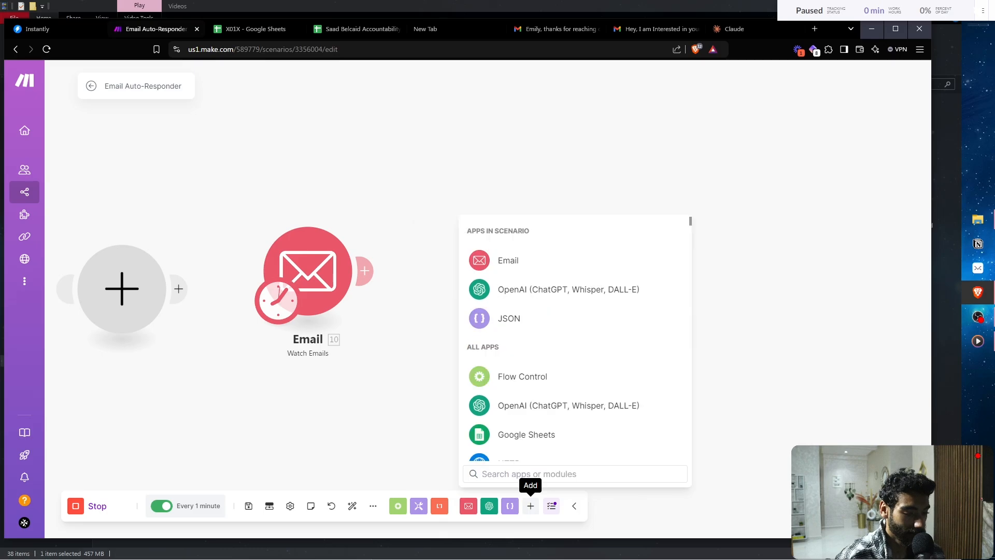
text(open)
key(Return)
text(cre)
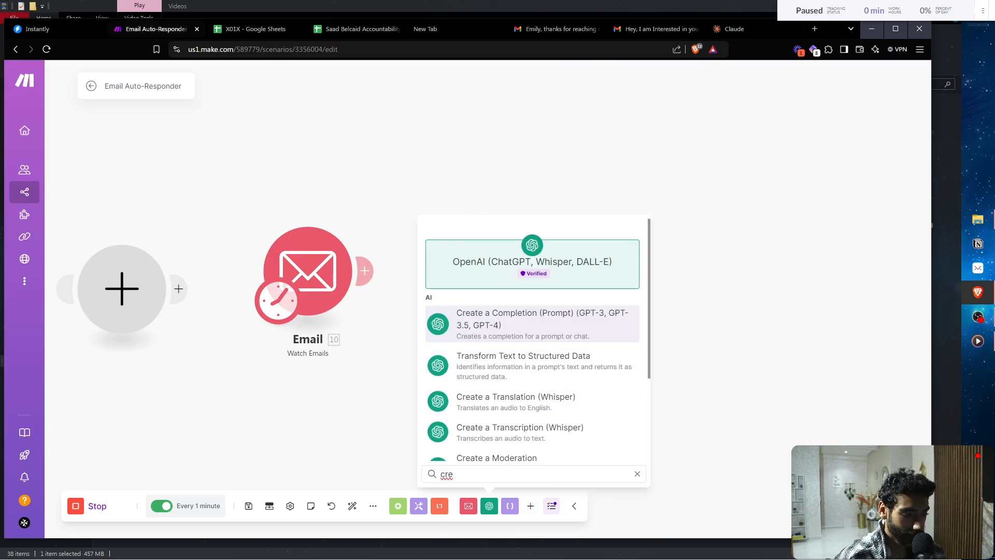
key(Return)
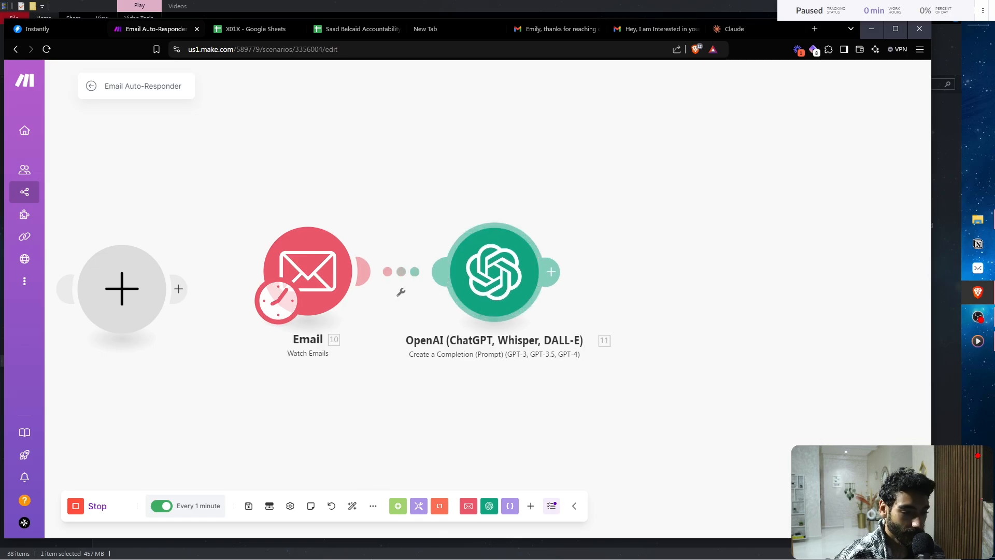
- Open the OpenAI Chat Playground in a new tab and sign in with Google
key(ctrl+t)
text(open)
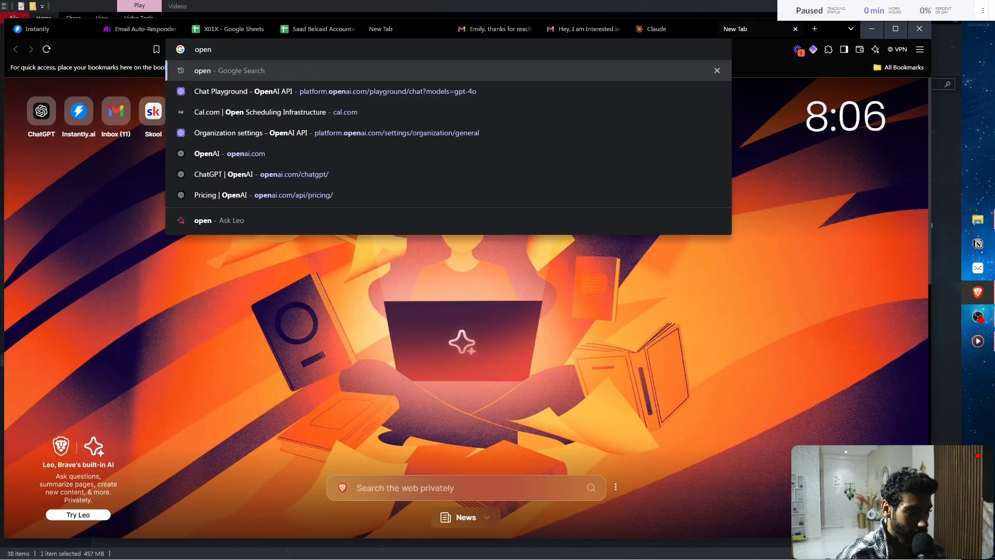
key(Down)
key(Return)
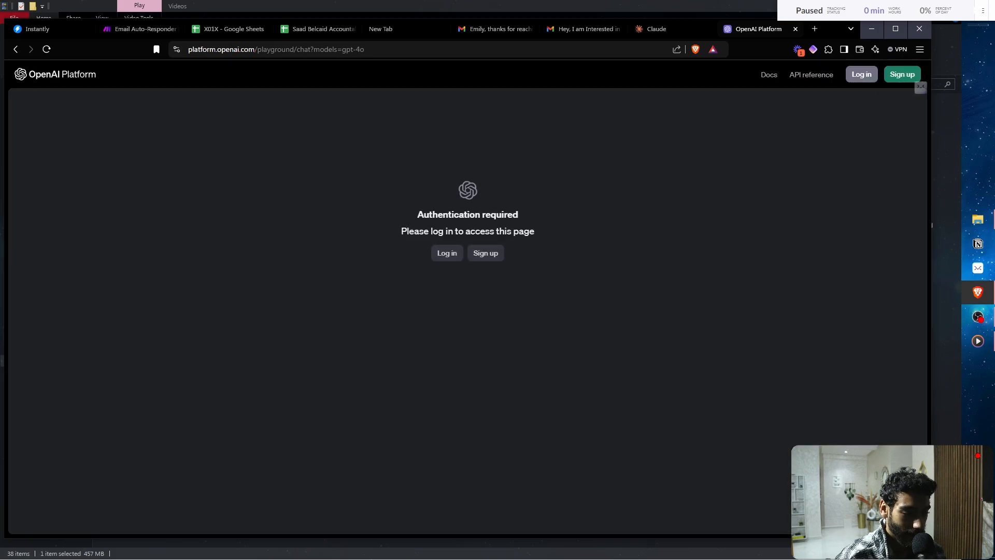
click(447, 253)
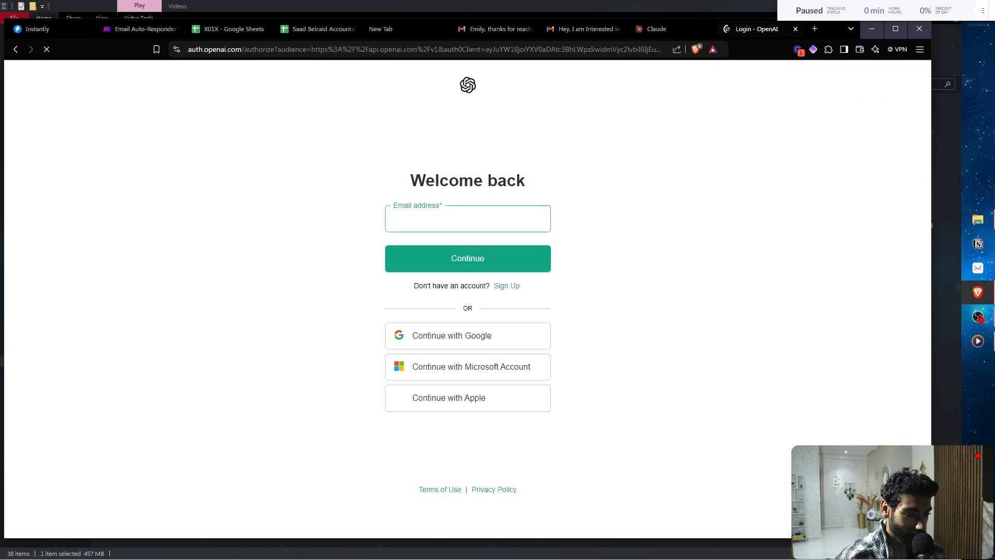
click(467, 335)
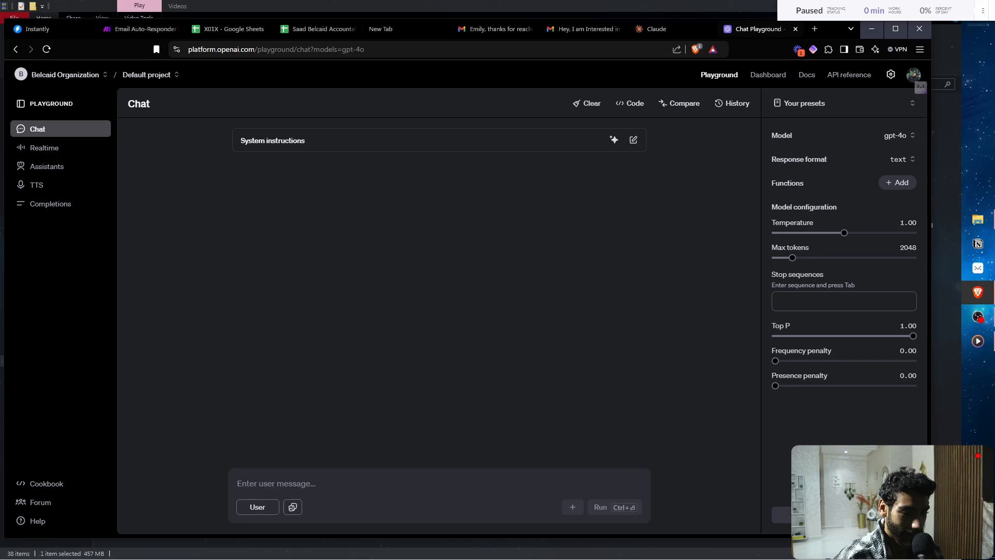
- Go to the organization settings and show the list of API keys
scroll(926, 64, up, 5)
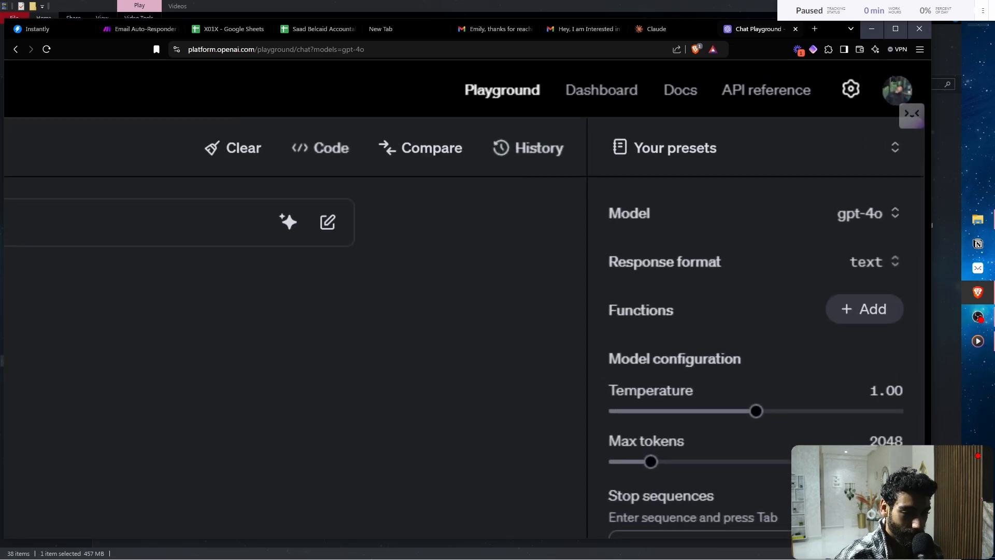
scroll(850, 88, down, 5)
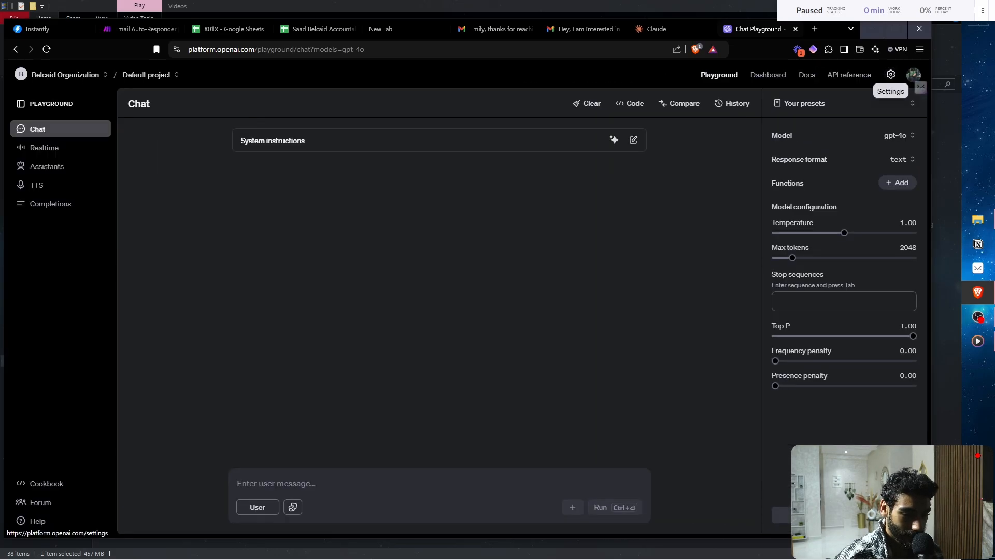
click(890, 74)
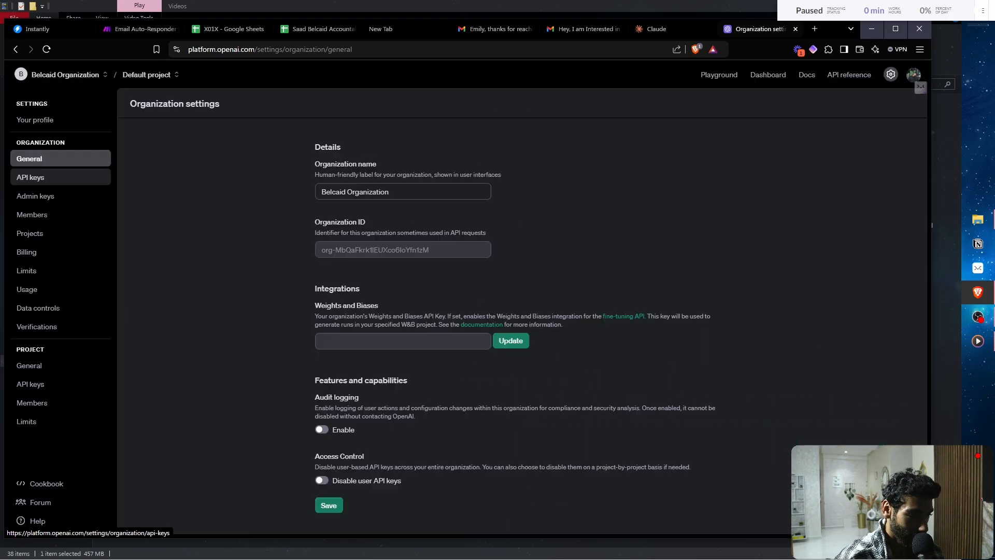
click(30, 177)
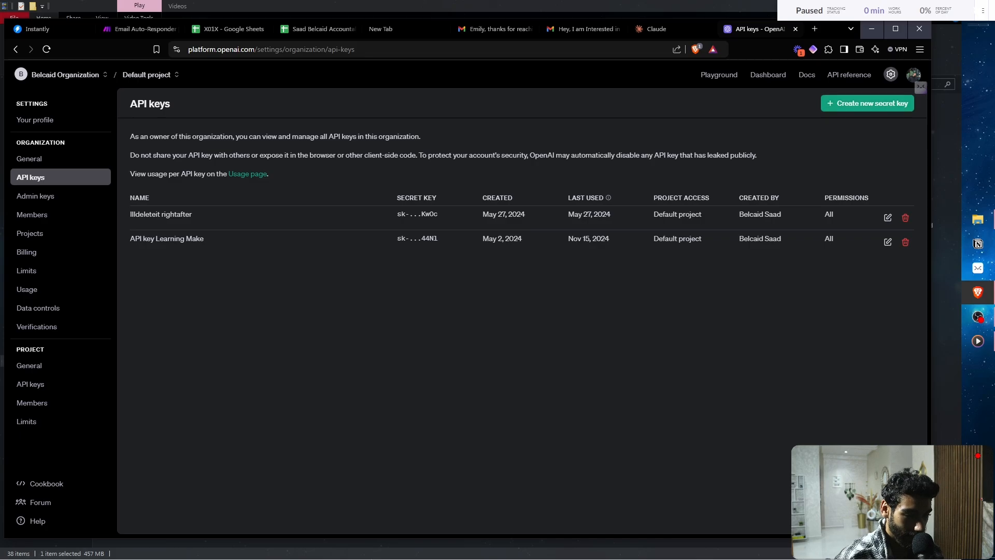
- Start creating a new secret key, cancel it, and view the billing overview
click(867, 103)
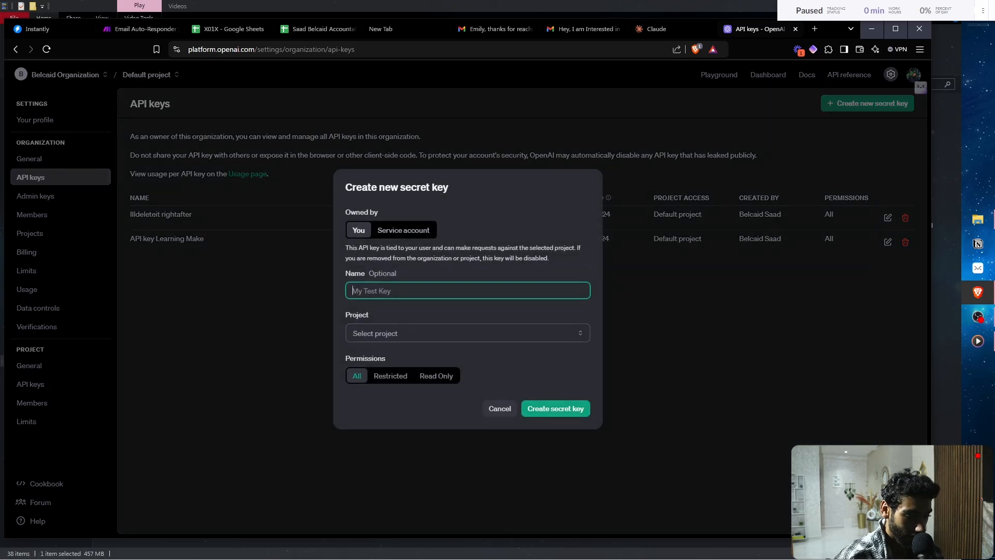
click(500, 408)
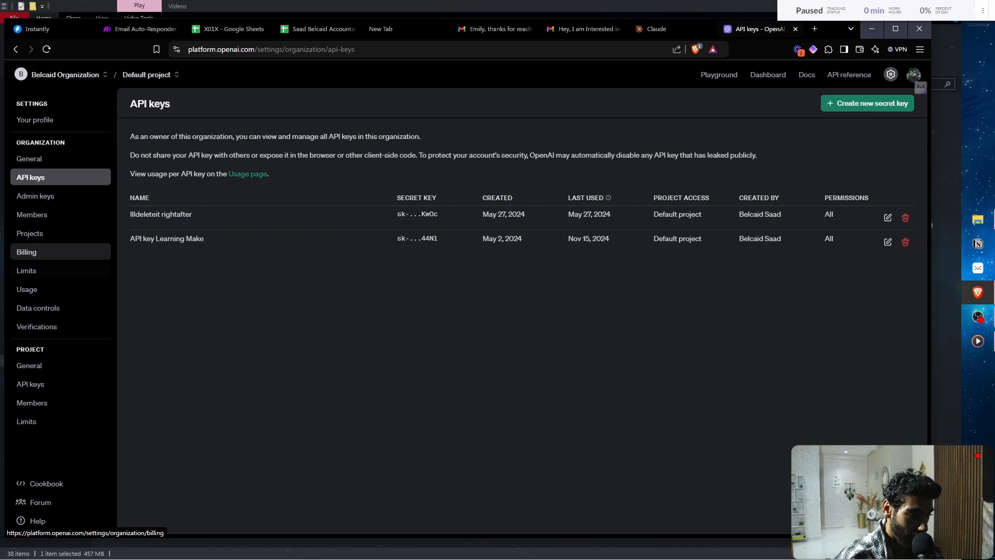
click(28, 252)
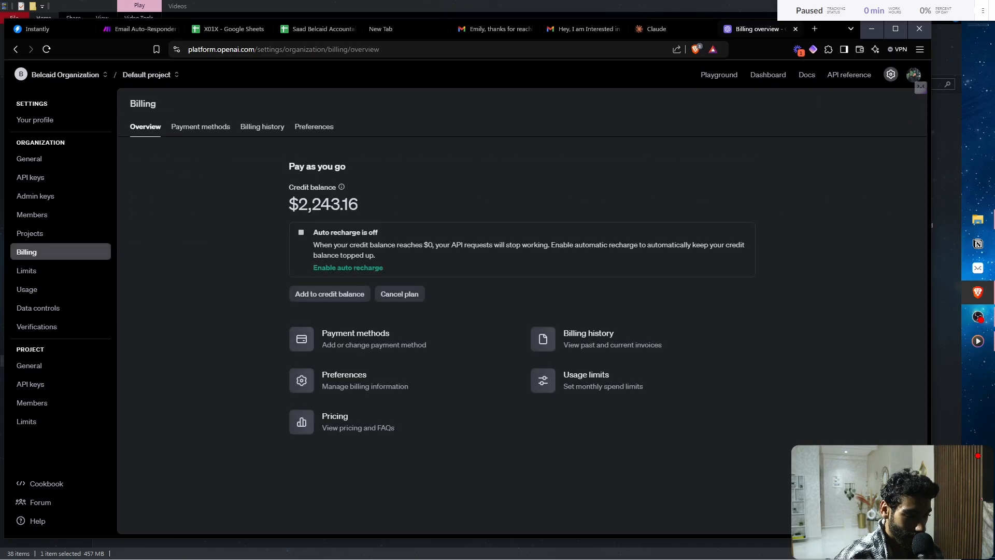
- Enter a 10.11 credit top-up, cancel it, and return to the Email Auto-Responder tab
click(330, 294)
text(10)
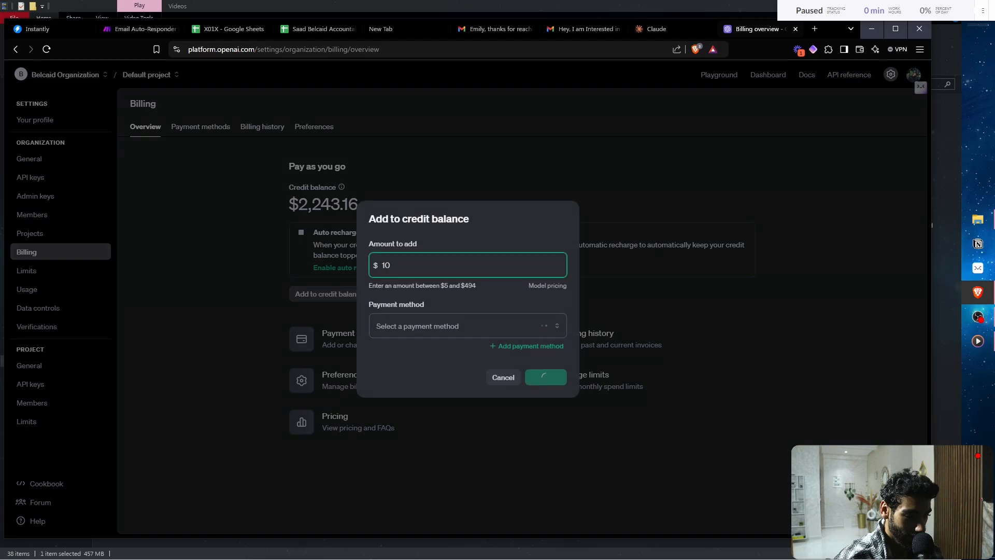
text(.11)
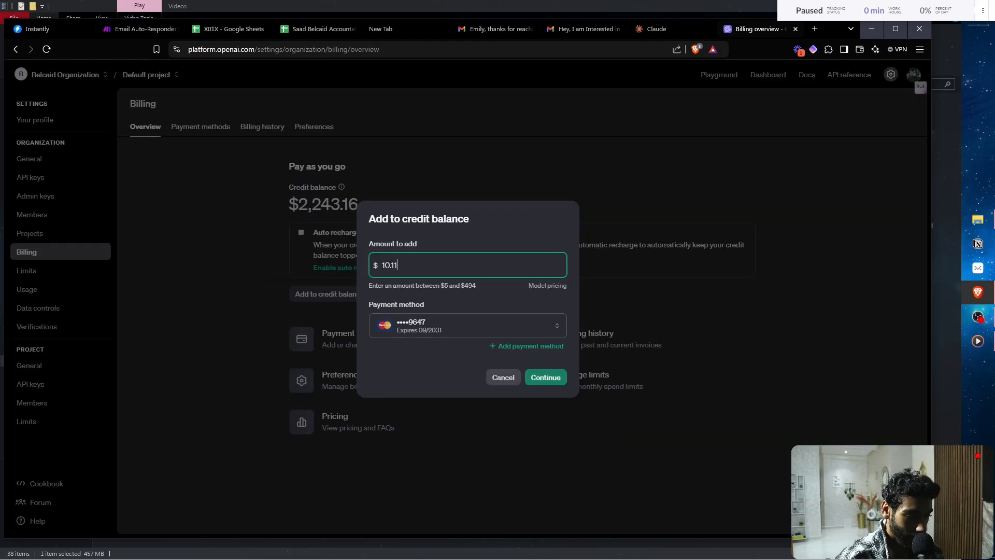
click(502, 377)
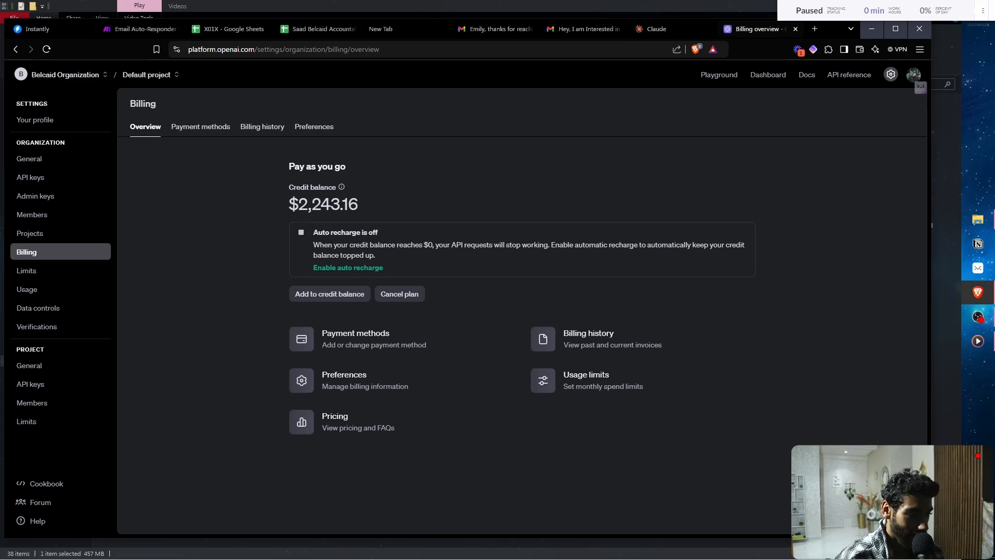
click(137, 29)
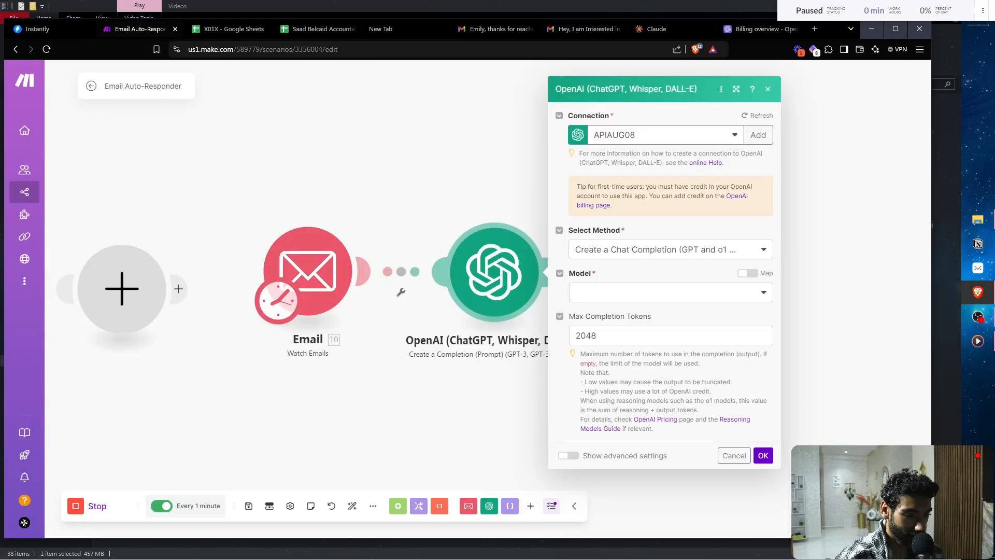
- Start a new OpenAI connection, then abandon it and keep the APIAUG08 connection
click(757, 134)
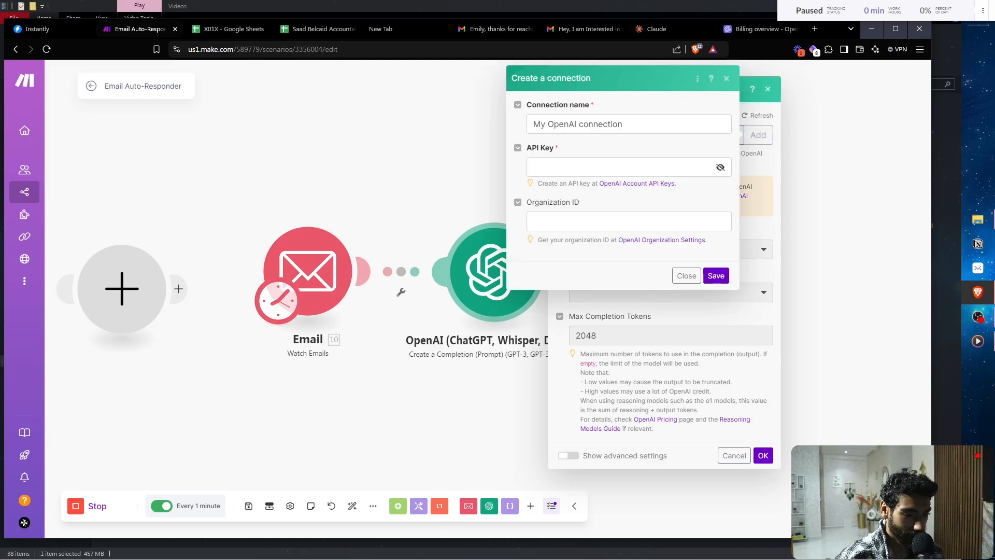
click(622, 167)
click(648, 148)
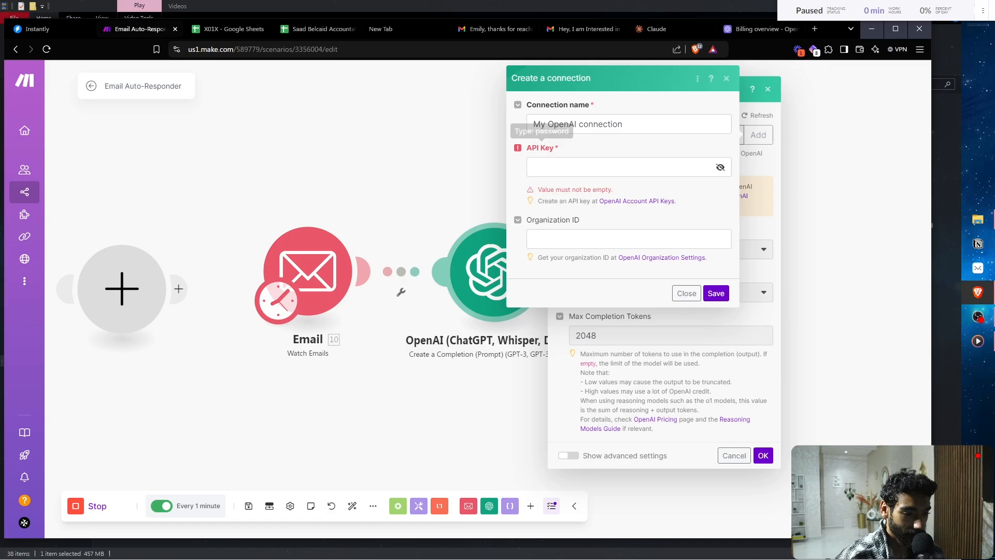
click(687, 293)
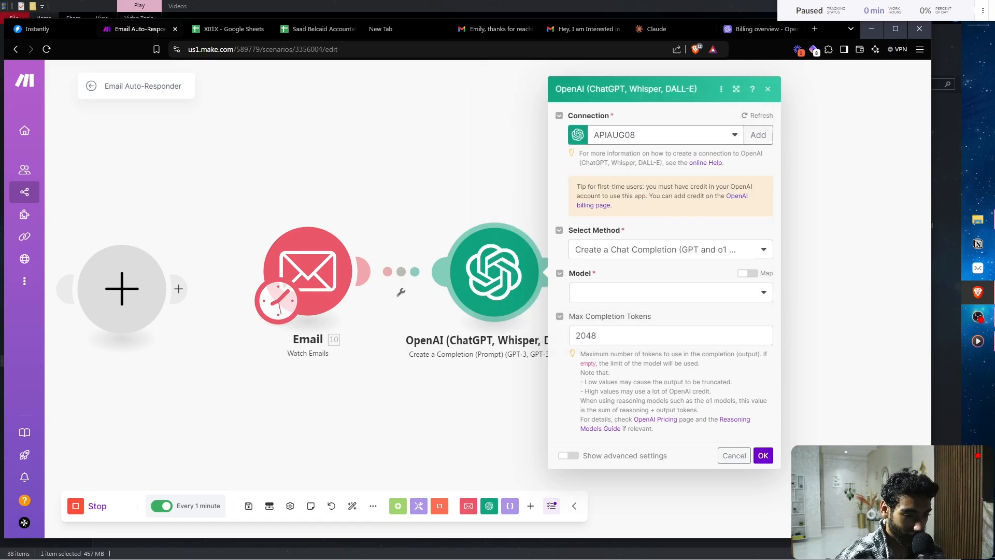
- Keep Create a Chat Completion as the method and choose gpt-4 as the model
click(669, 250)
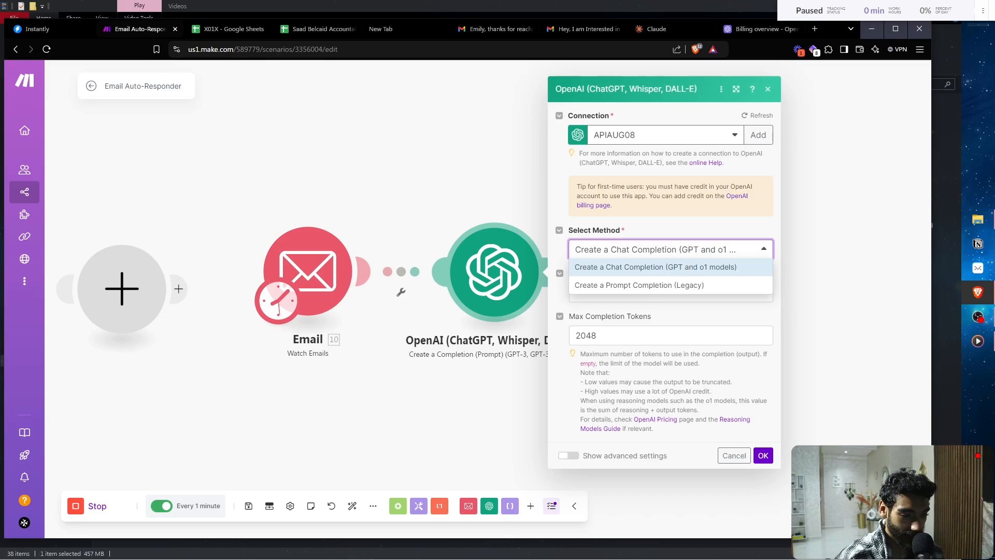
key(Return)
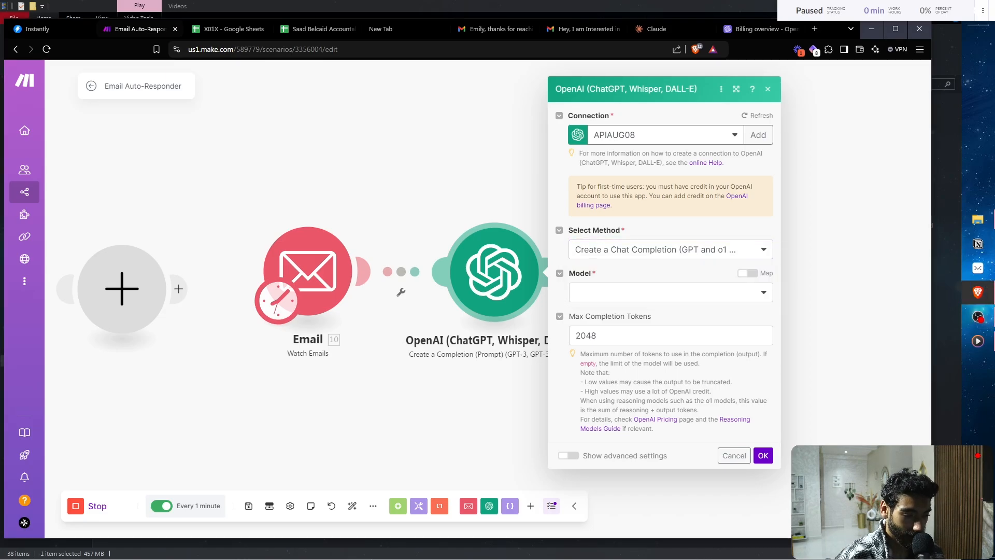
click(666, 292)
scroll(669, 415, down, 3)
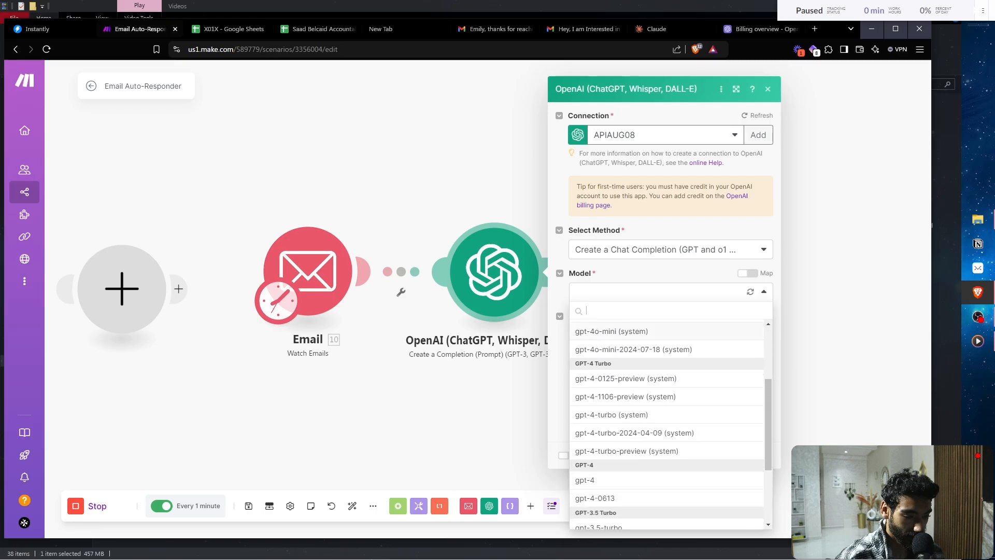
scroll(669, 415, down, 2)
click(585, 420)
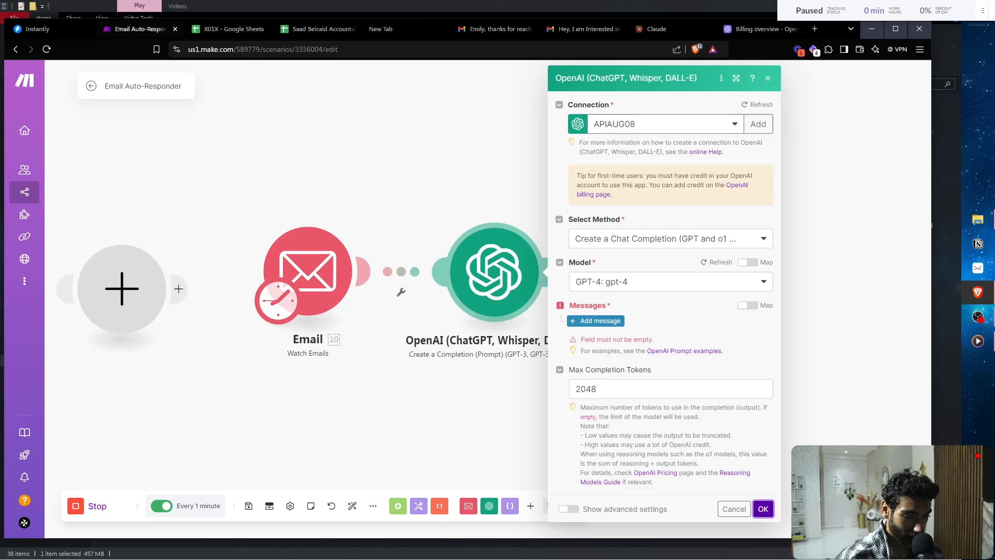
- Add a System message: 'You are a helpful intelligent sales assistant.'
click(599, 320)
click(674, 355)
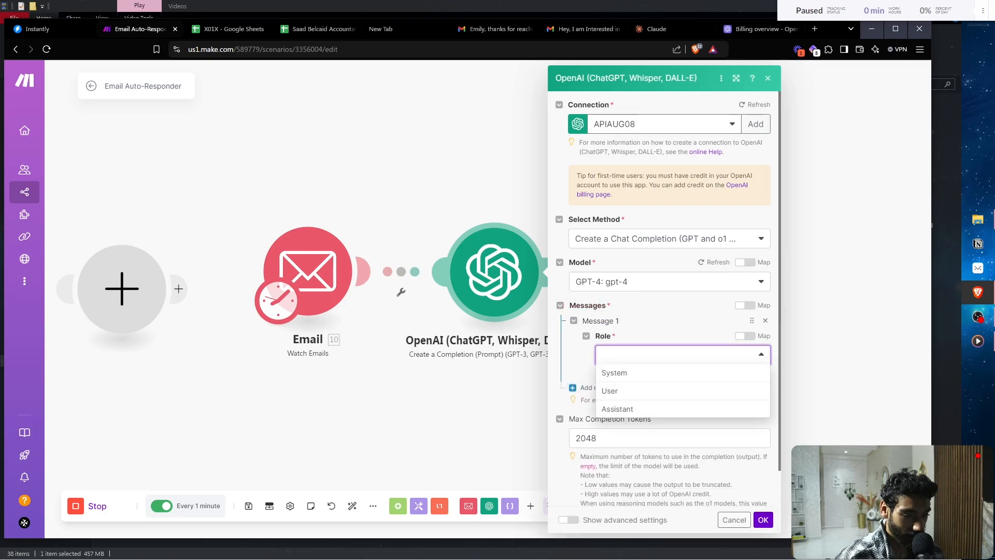
click(614, 372)
click(673, 398)
text(You )
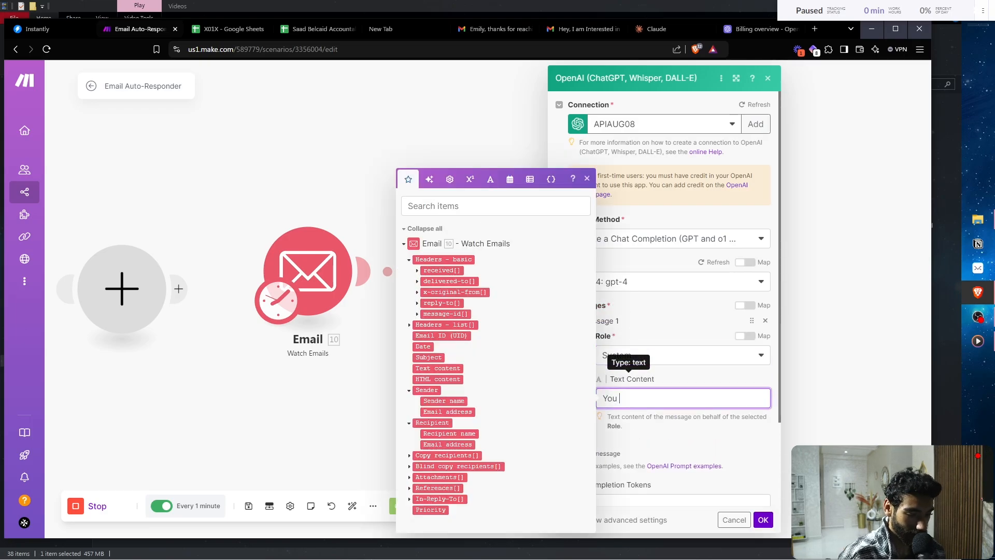
text(are a helpful int)
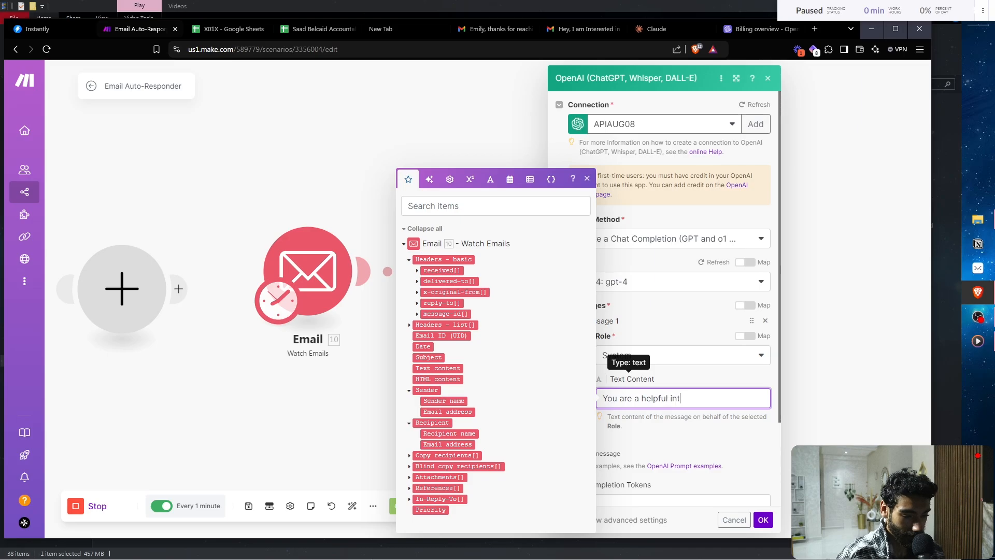
text(elligent)
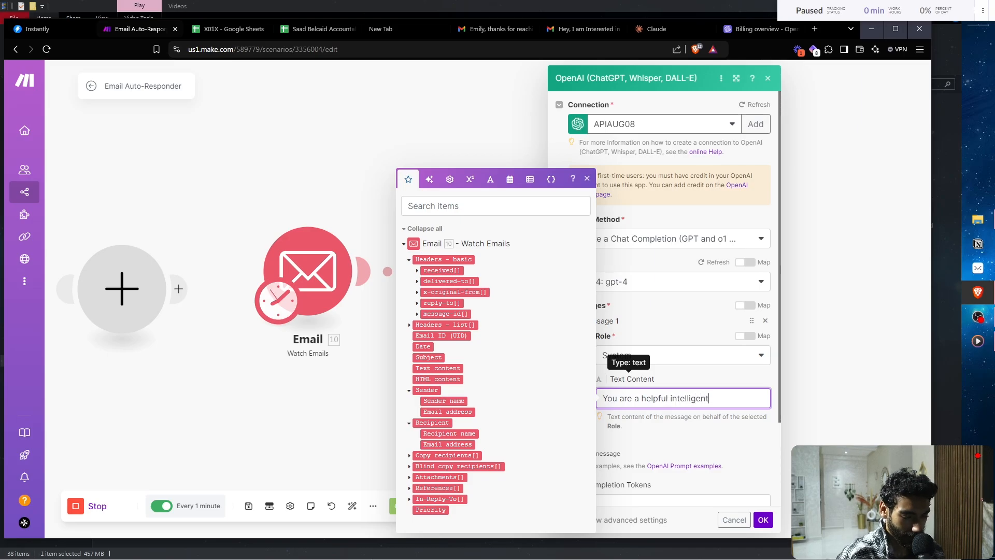
text( sales assistant.)
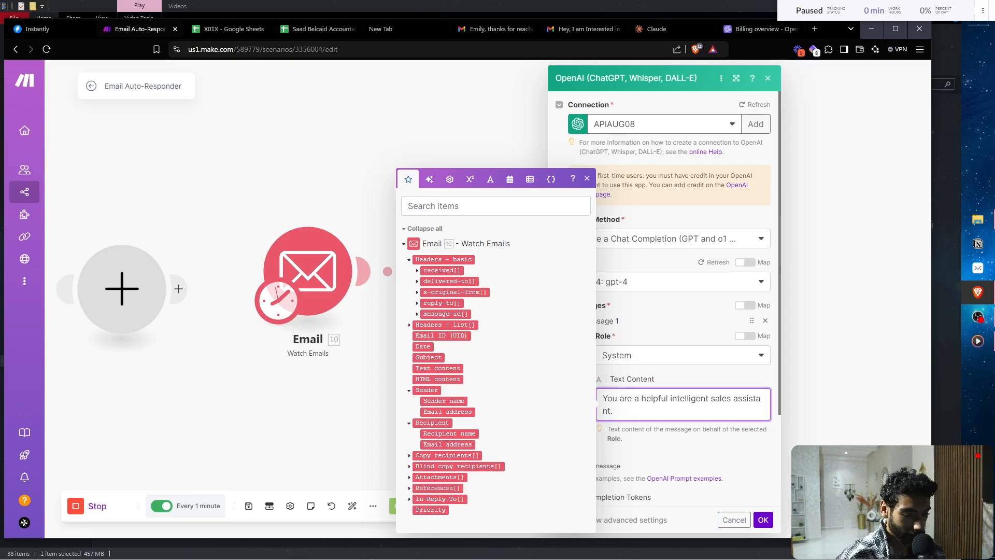
- Close the OpenAI settings, delete the empty placeholder module, and switch to the lead's Gmail email
key(Escape)
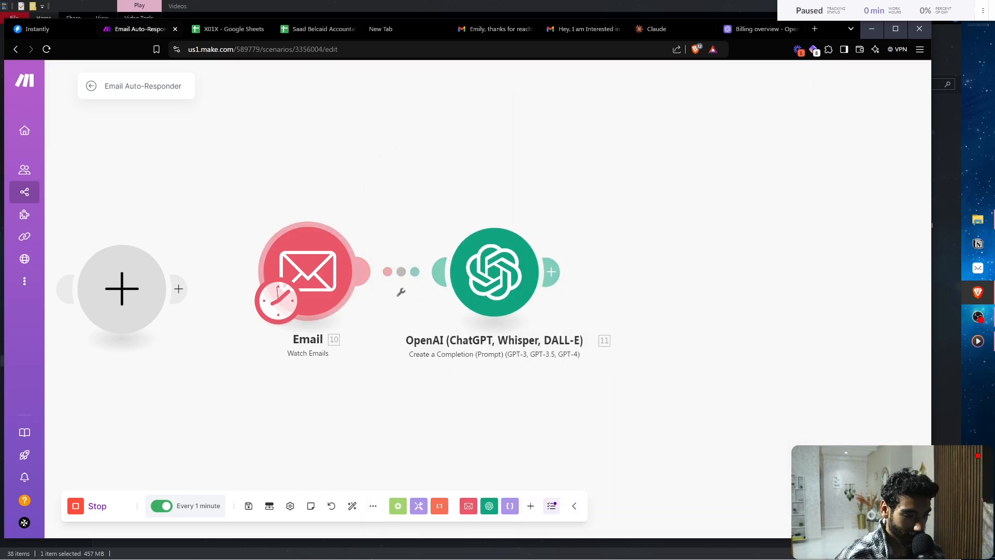
right_click(100, 288)
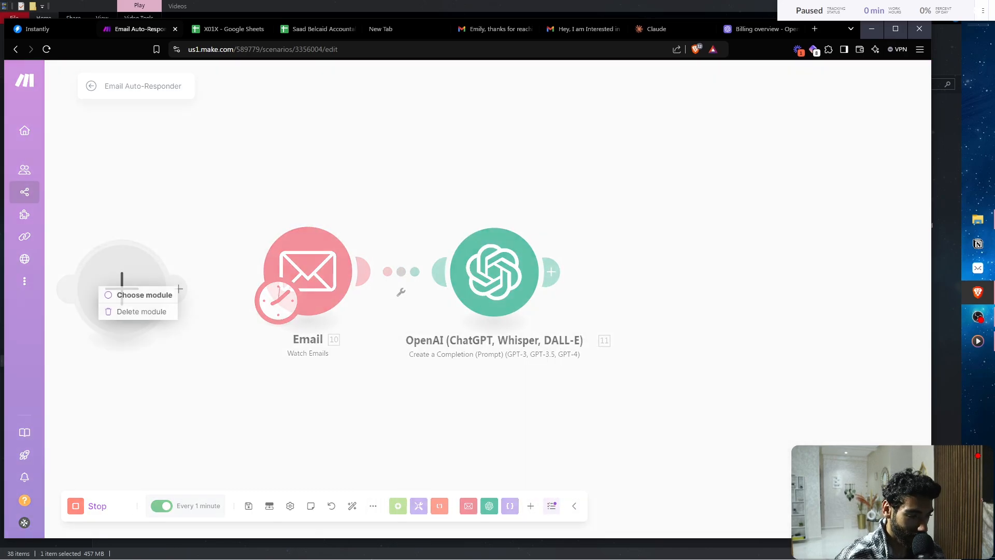
click(140, 311)
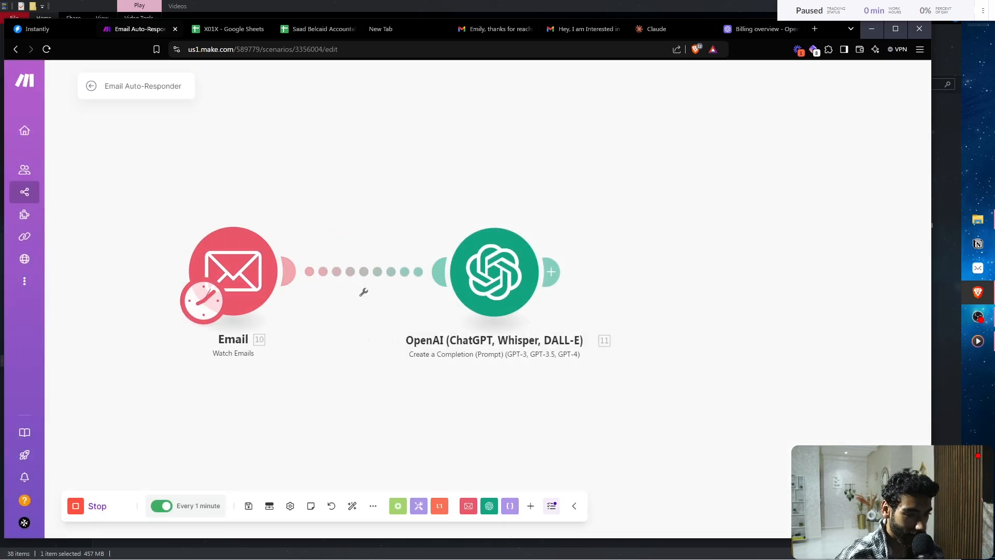
click(583, 29)
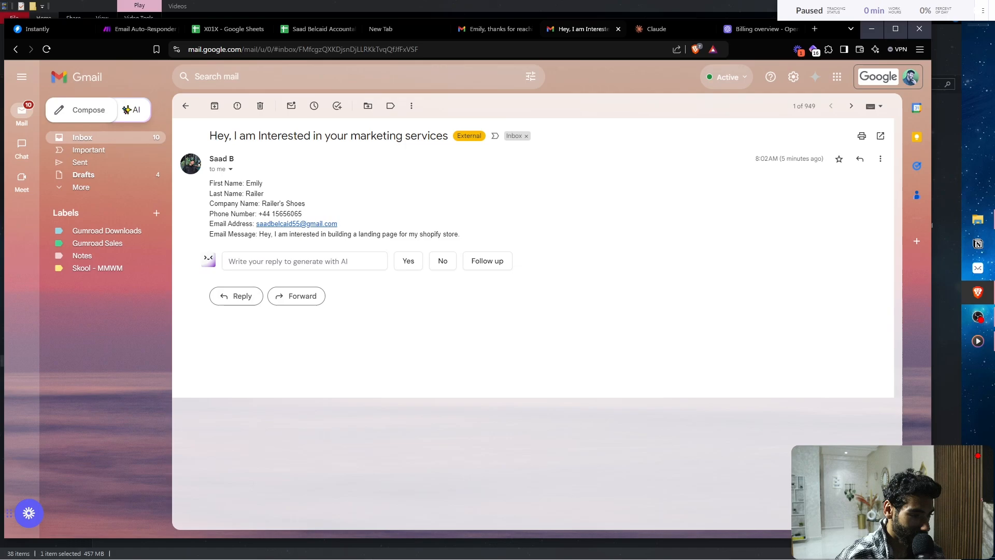
- Return to the Gmail inbox and start a new email to the suggested recipient address
click(186, 106)
click(494, 29)
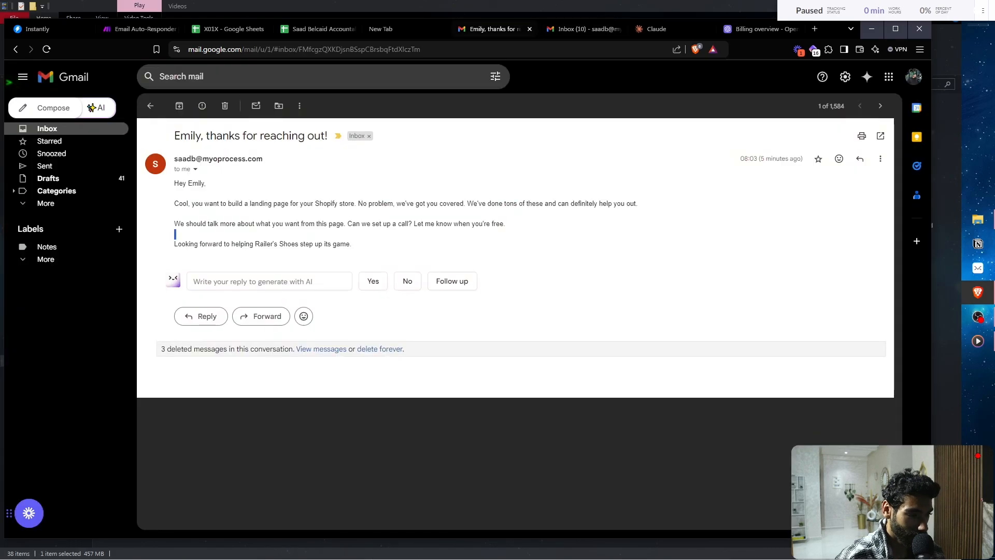
key(u)
key(c)
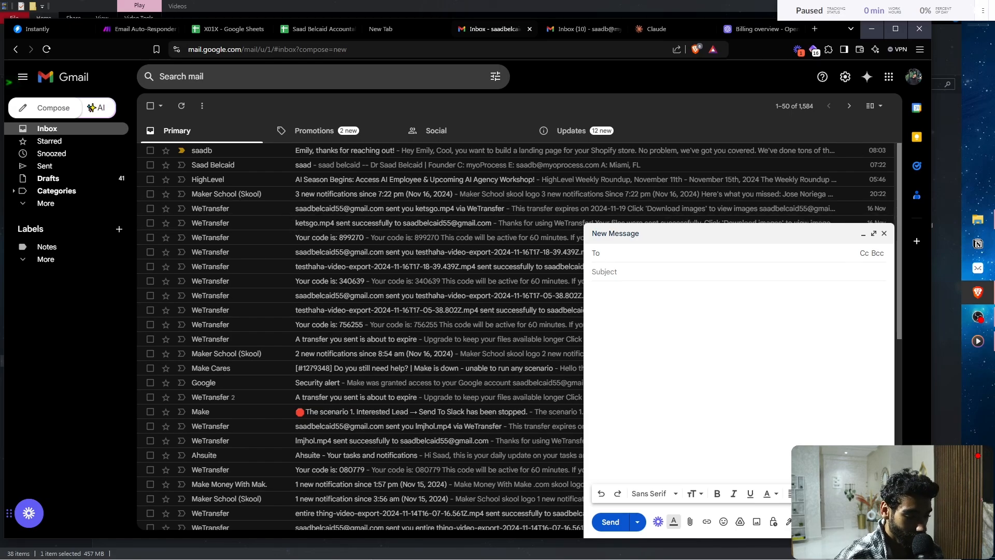
text(saad)
key(Return)
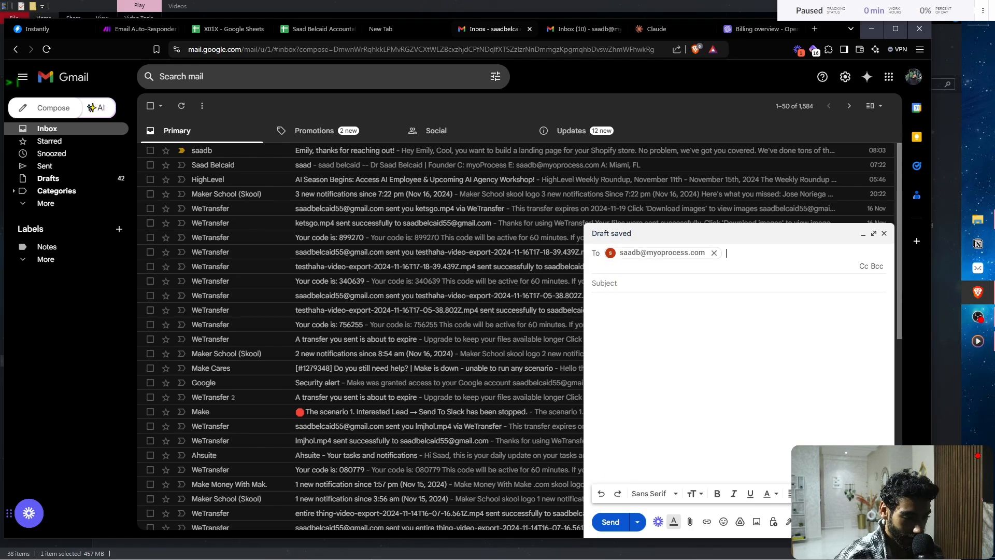
- Set the subject to 'Hey, I am interested in your marketing services'
text(s)
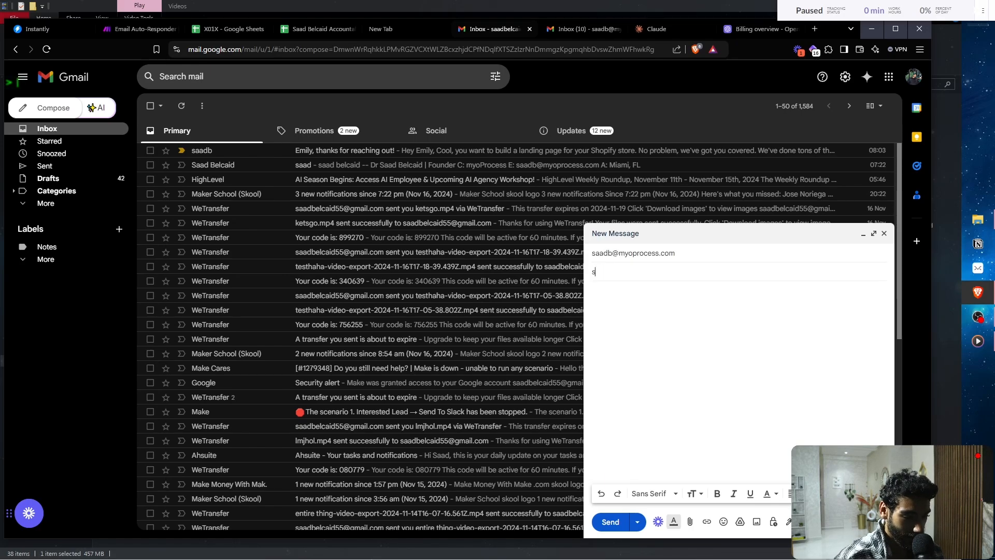
key(BackSpace)
key(BackSpace)
key(BackSpace)
text(Yoo)
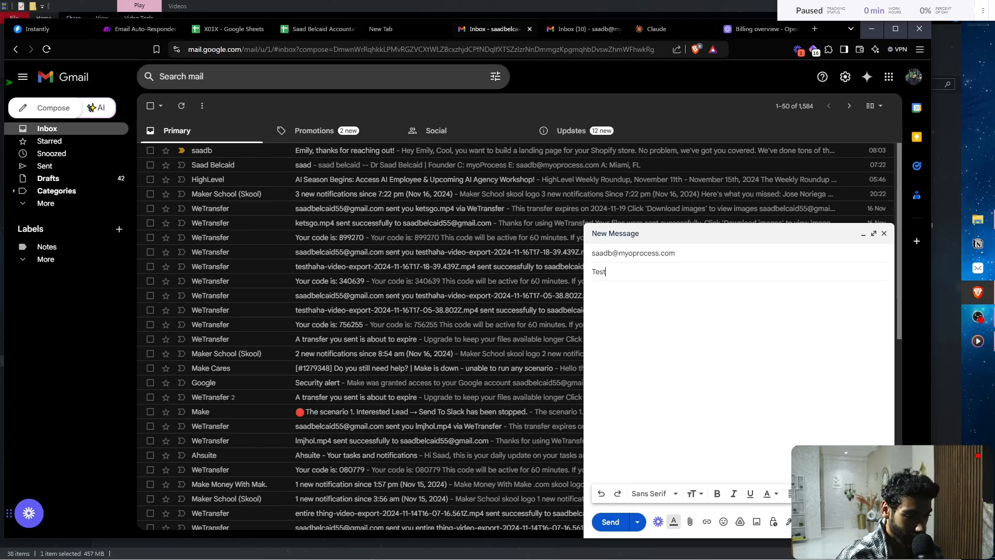
key(BackSpace)
key(BackSpace)
key(BackSpace)
text(Hey,)
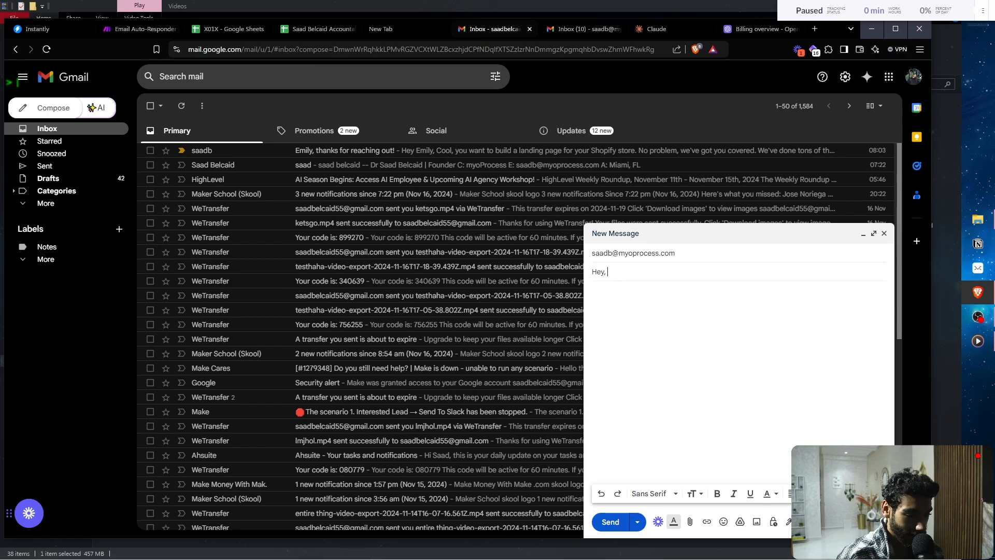
text( I am interested )
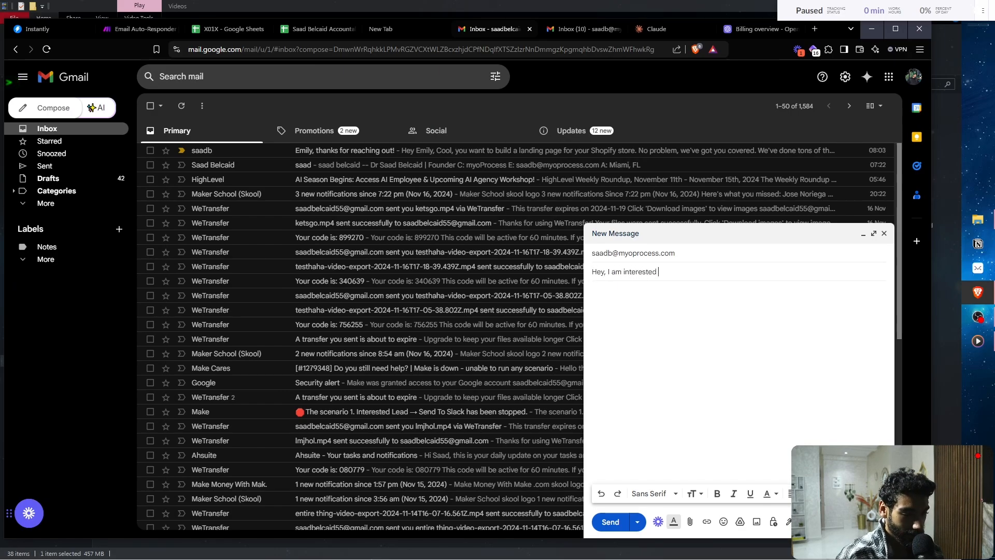
text(in your )
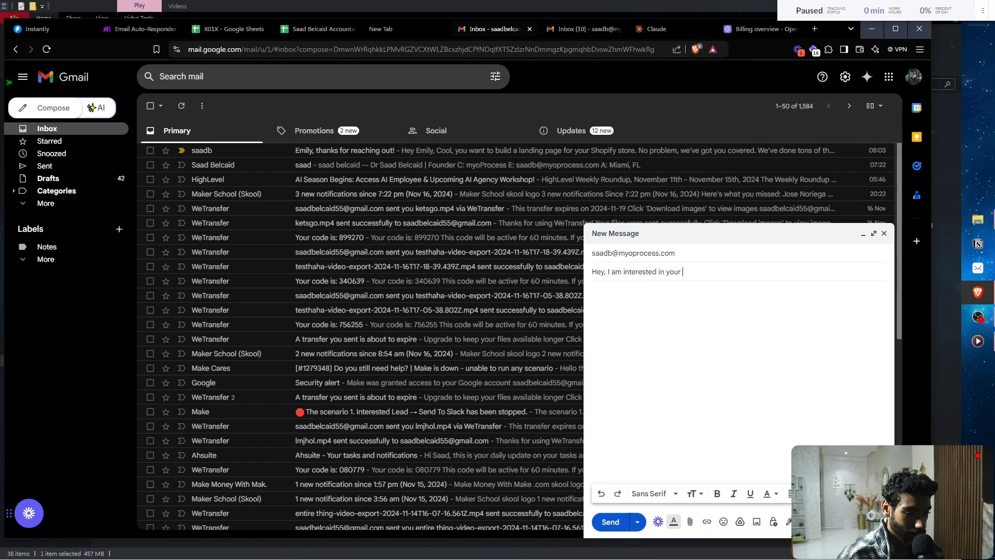
text(marke)
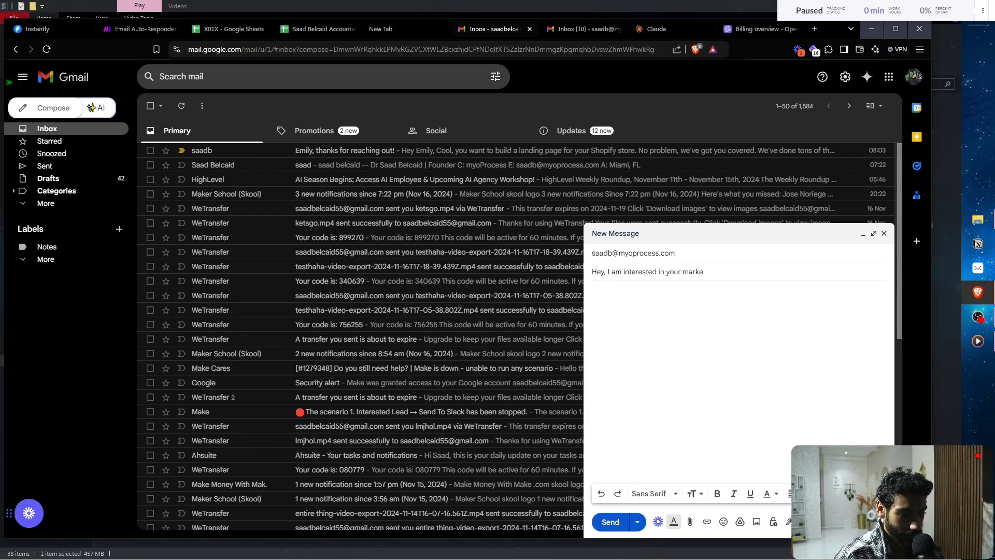
text(ting services)
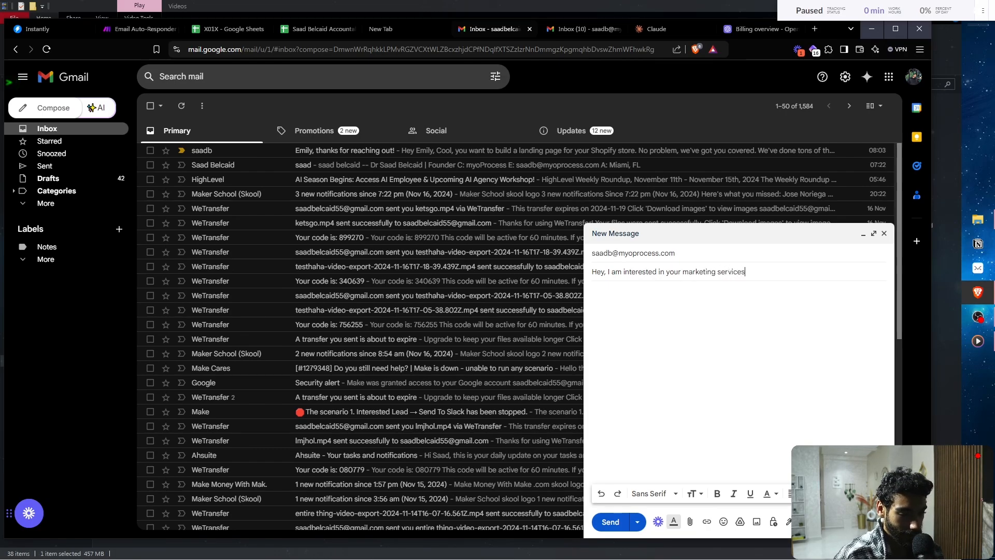
- Paste the lead's contact details into the message body
key(Tab)
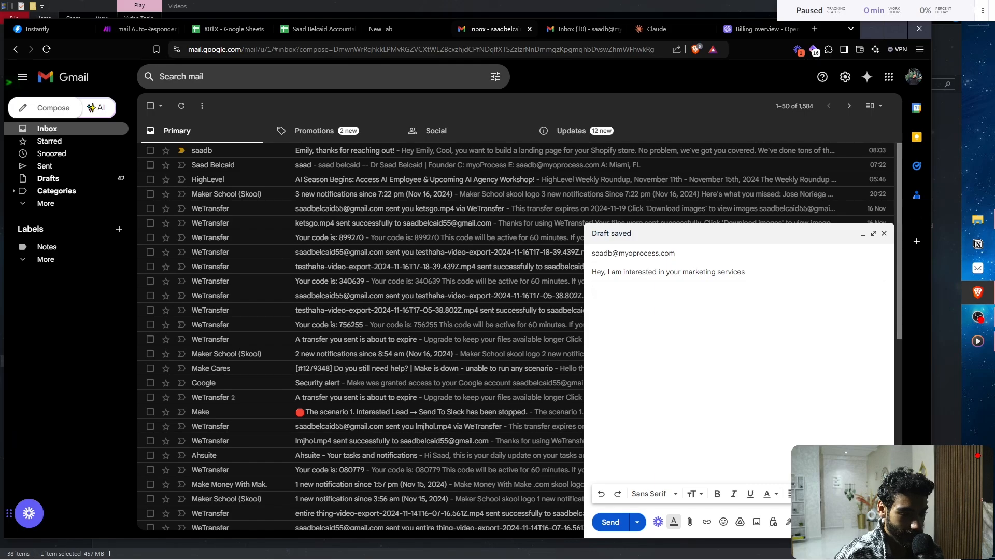
key(ctrl+v)
scroll(893, 400, up, 3)
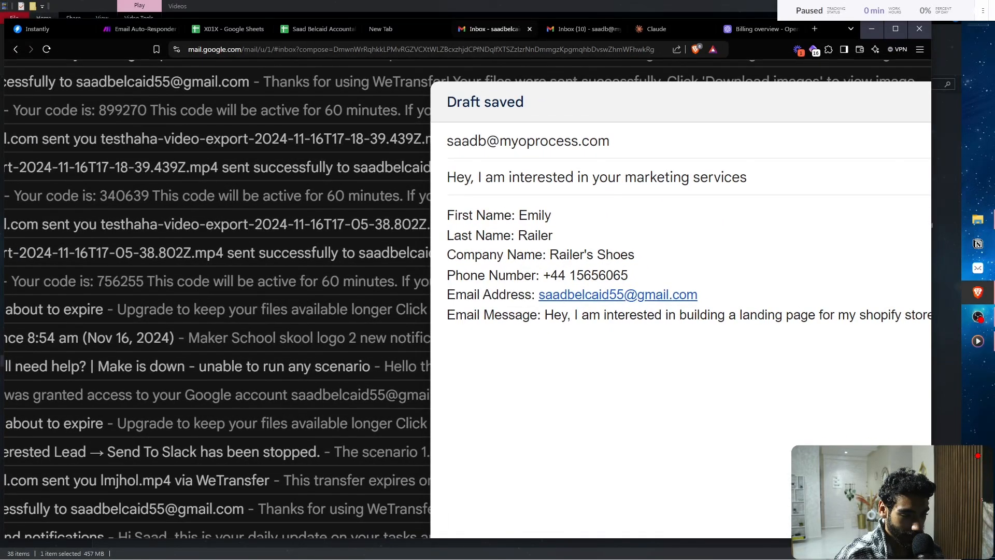
scroll(668, 327, up, 5)
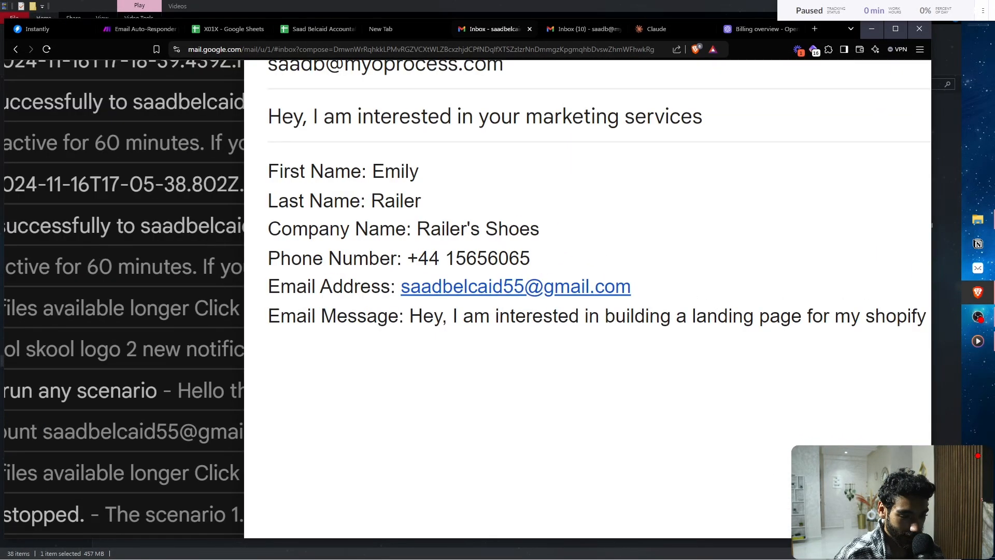
scroll(816, 340, down, 3)
- Change the request to 'professional logo for my brand.' and reset the page zoom
double_click(742, 324)
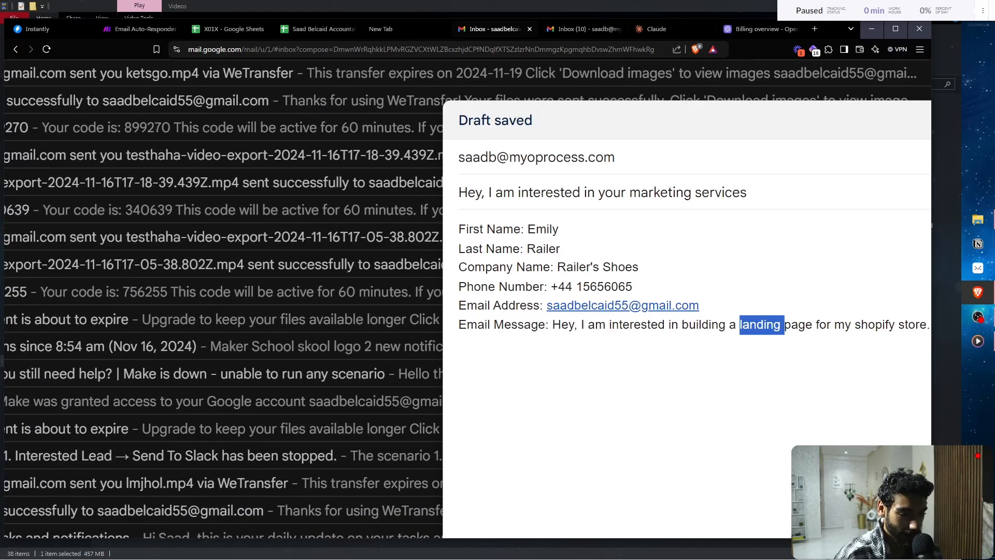
key(BackSpace)
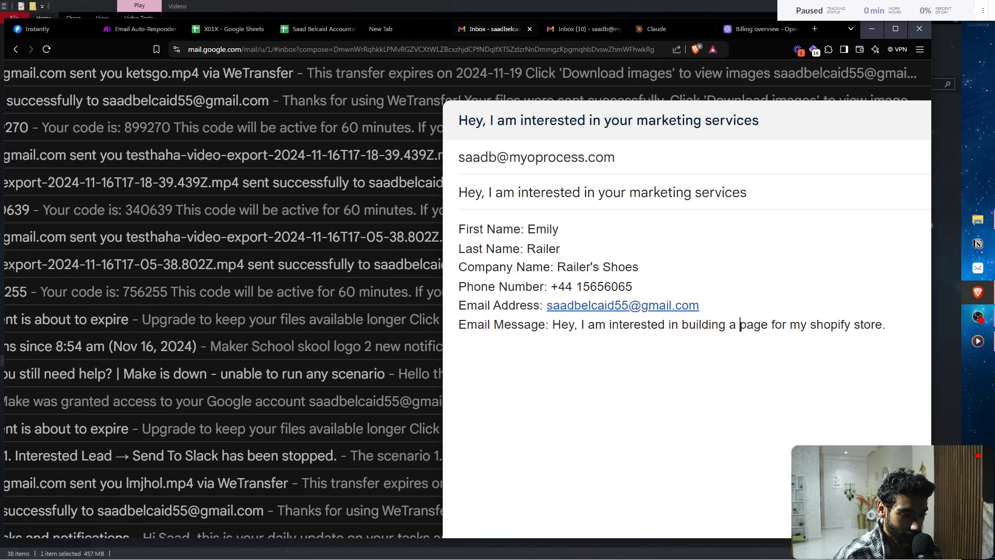
text(professional )
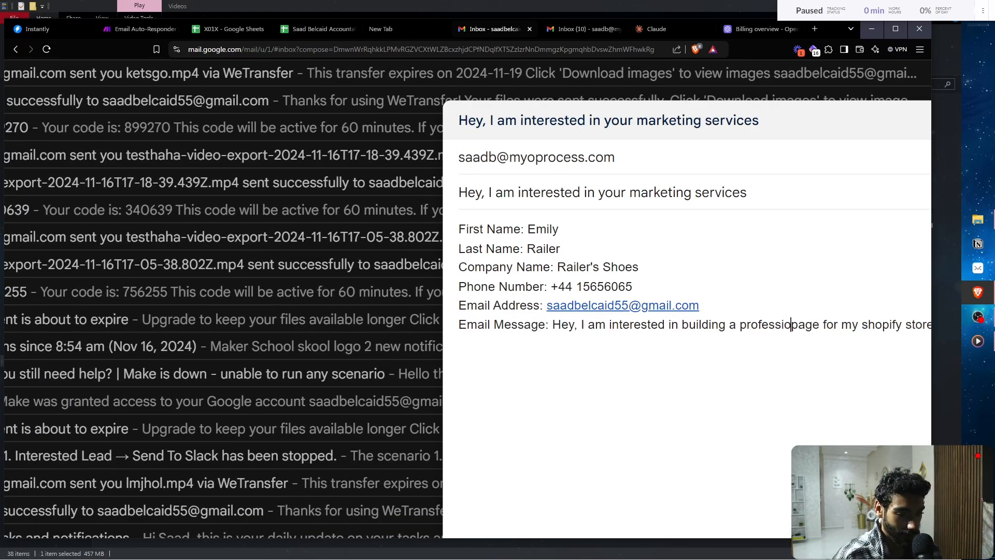
text(logo for my )
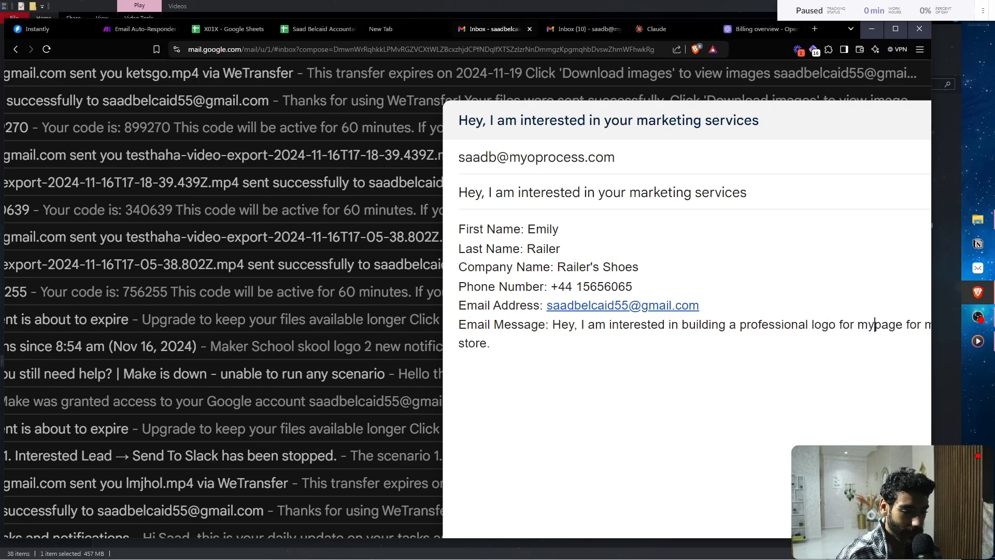
text(brand)
key(ctrl+shift+Right)
key(ctrl+shift+Right)
key(ctrl+shift+Right)
key(ctrl+shift+Right)
key(ctrl+shift+Right)
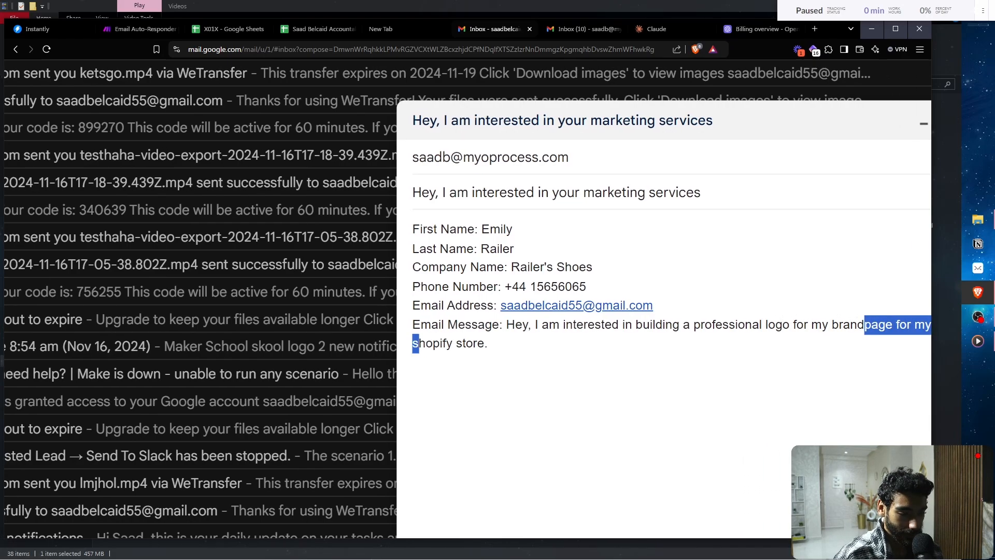
key(BackSpace)
text(.)
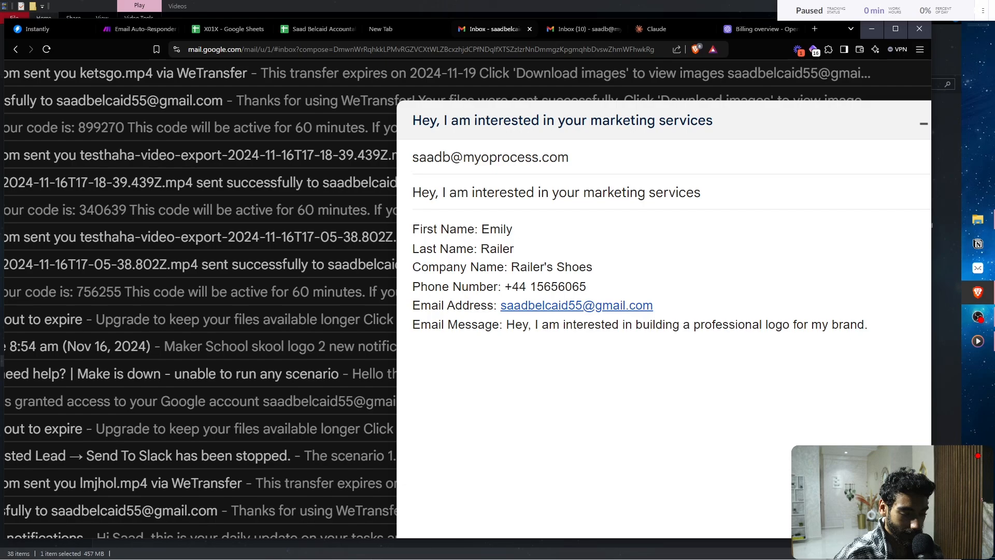
key(ctrl+0)
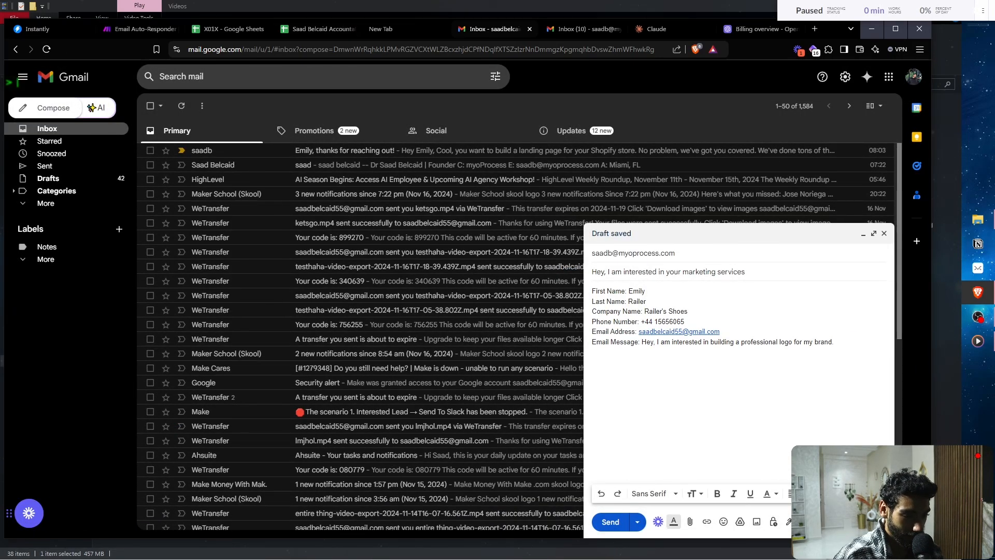
- Toggle the scenario's every-1-minute schedule off and back on, save it, and return to Gmail
click(140, 29)
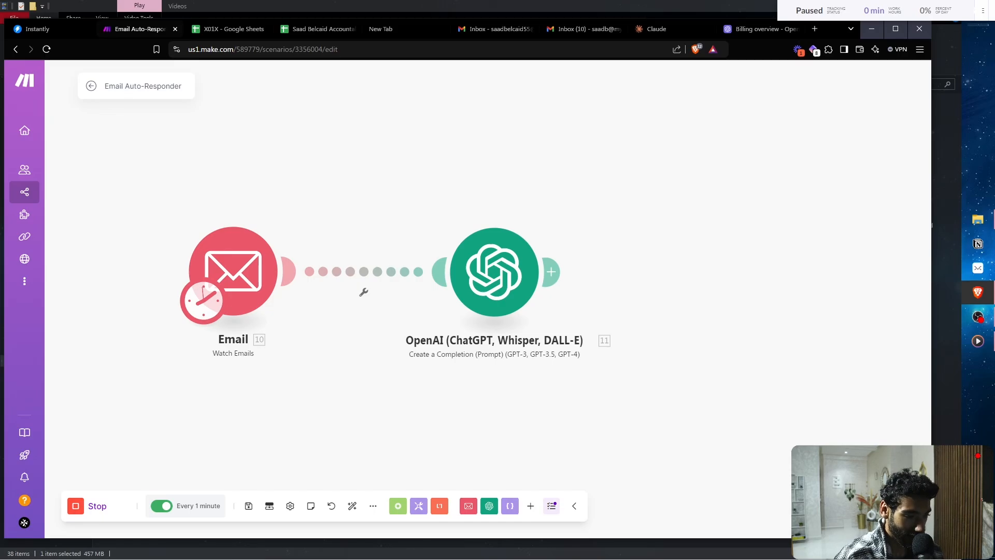
click(161, 505)
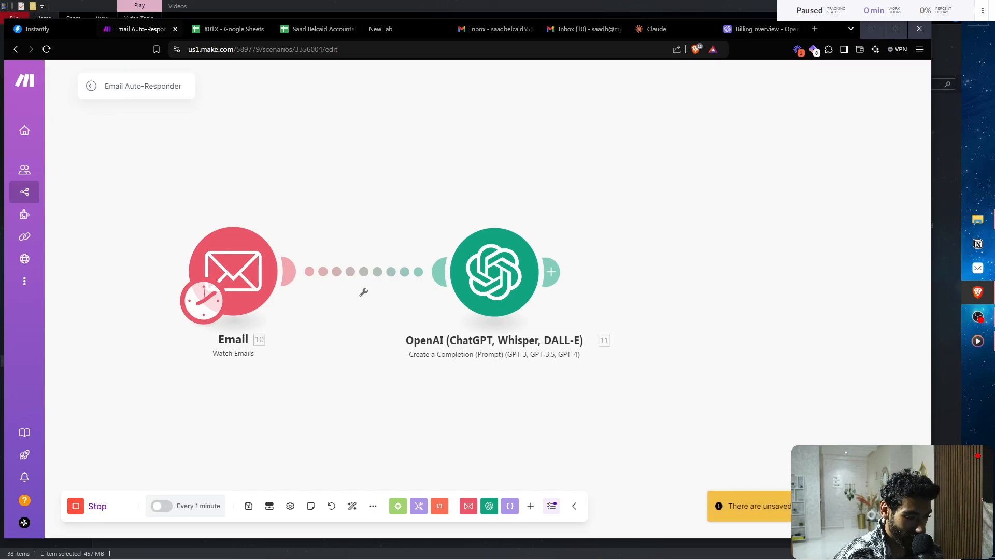
click(161, 506)
click(447, 409)
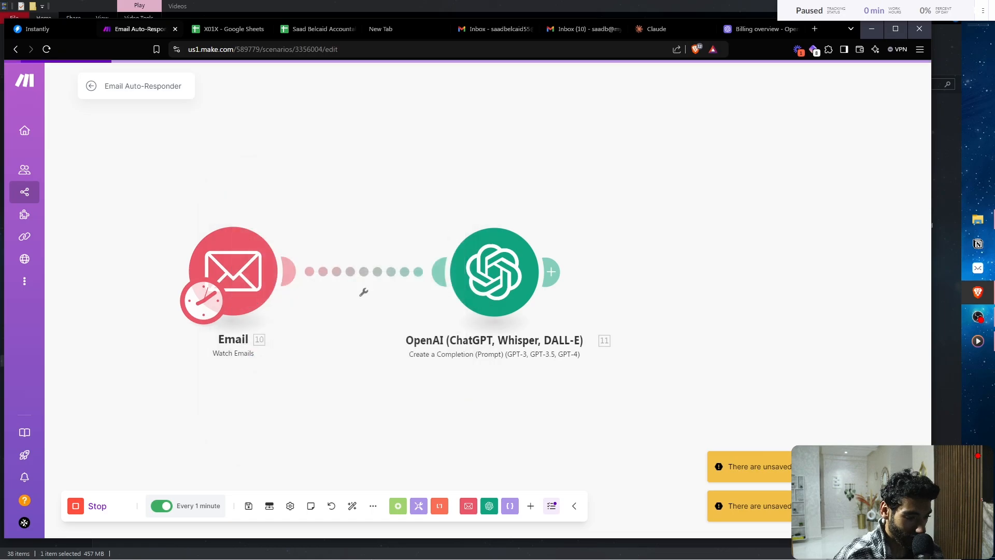
click(248, 506)
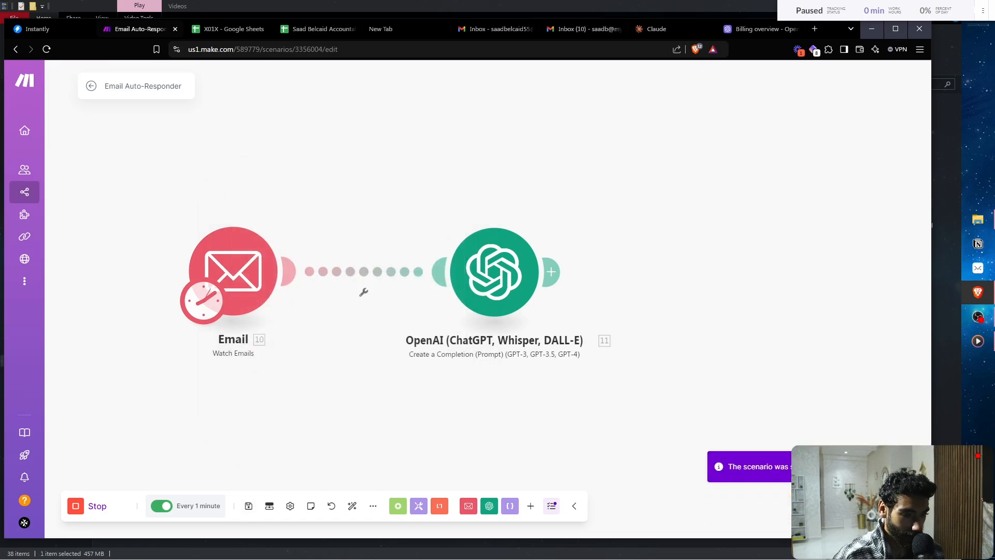
click(495, 28)
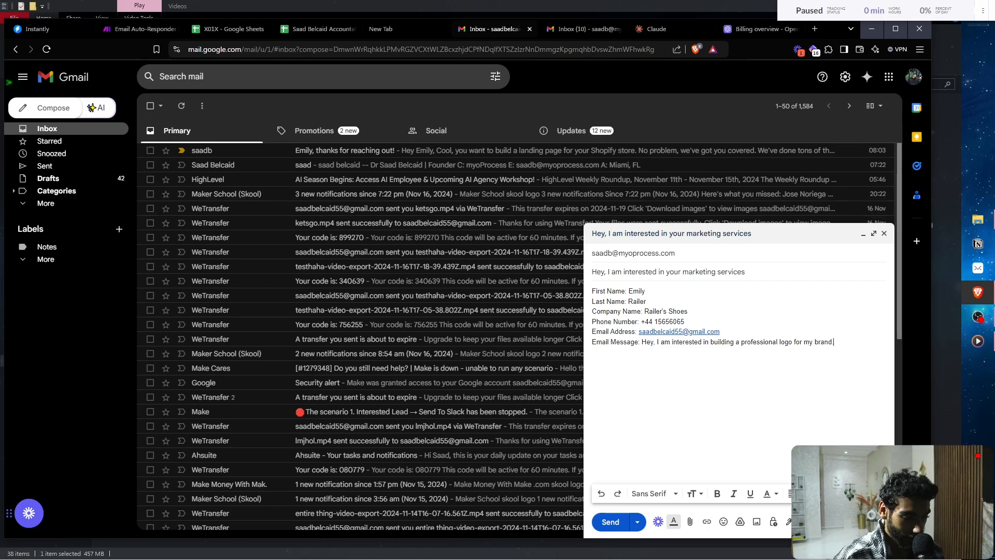
- Send the logo enquiry, confirm it arrived in the receiving inbox, then return to Make
click(611, 522)
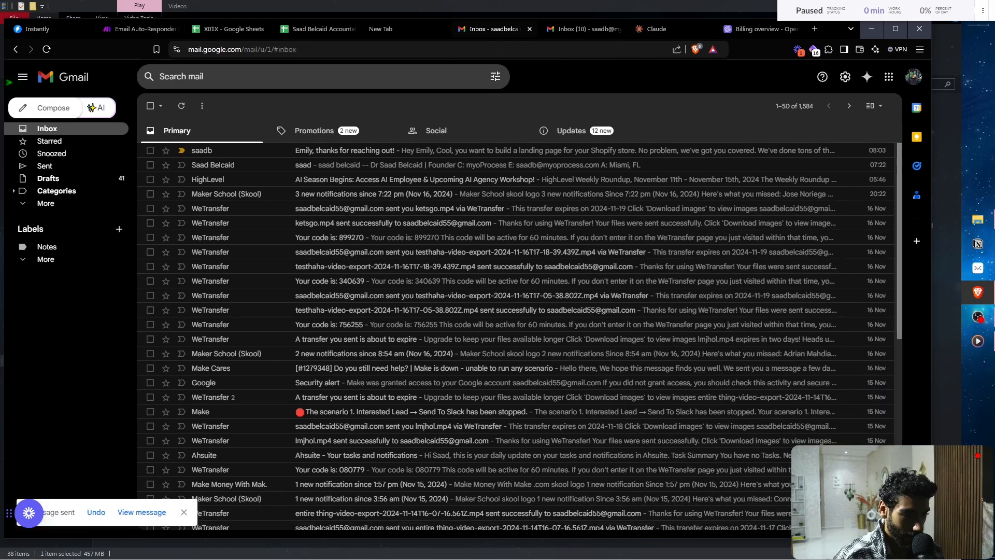
click(583, 29)
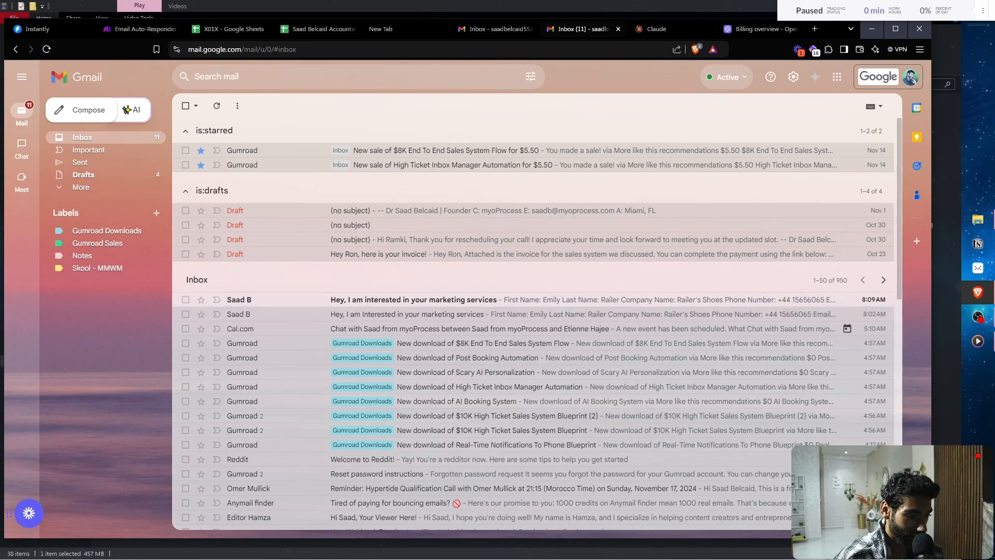
click(137, 29)
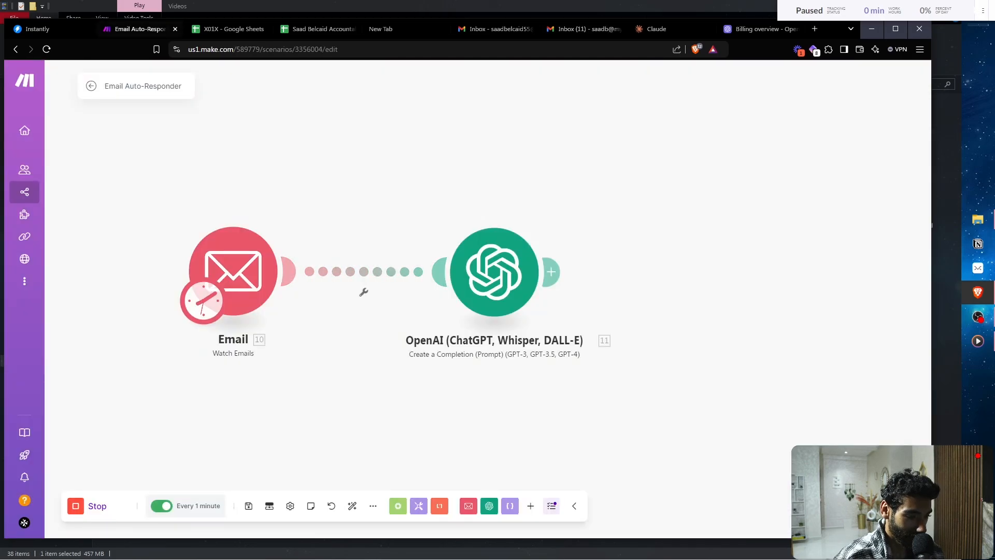
- Unlink the Email module from OpenAI, stop the scenario, and reload the editor
click(363, 292)
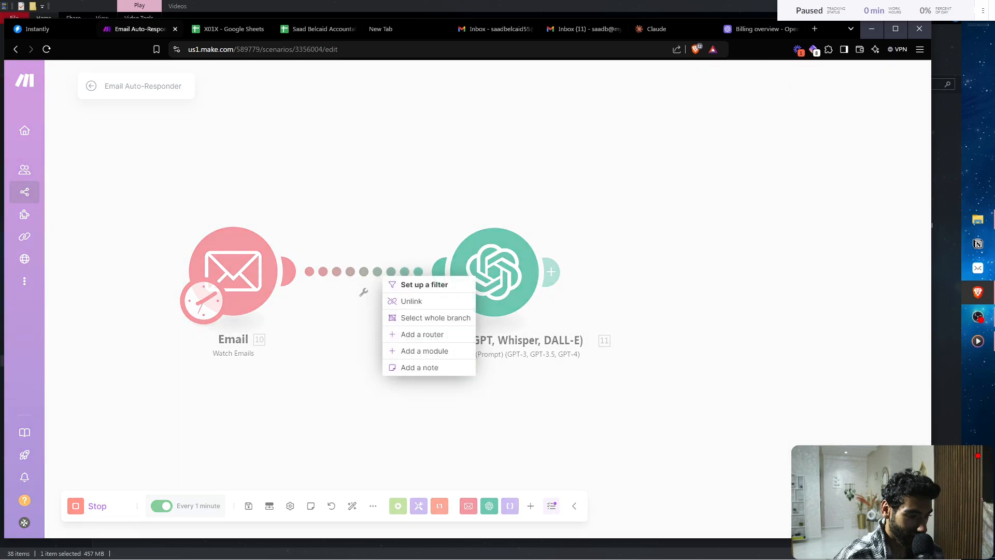
click(411, 301)
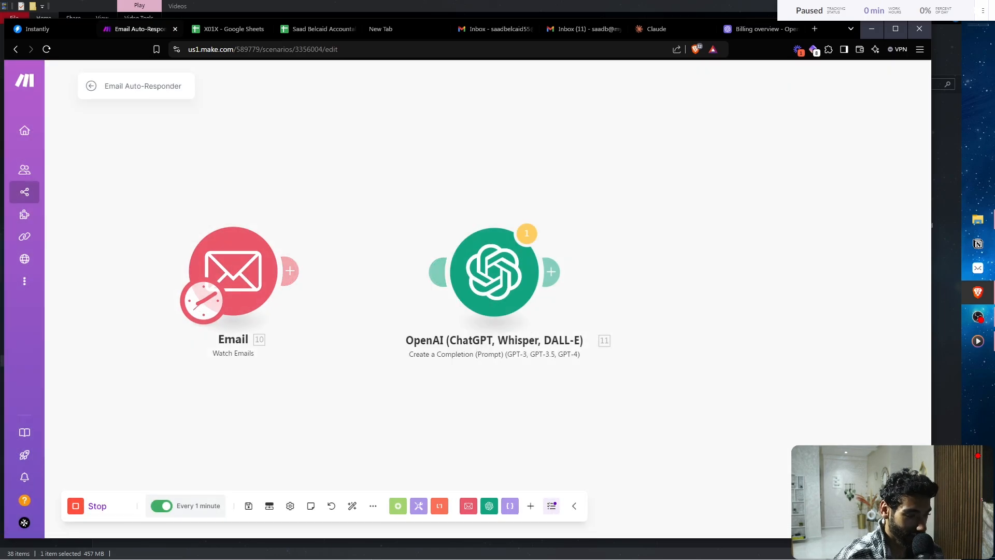
click(86, 505)
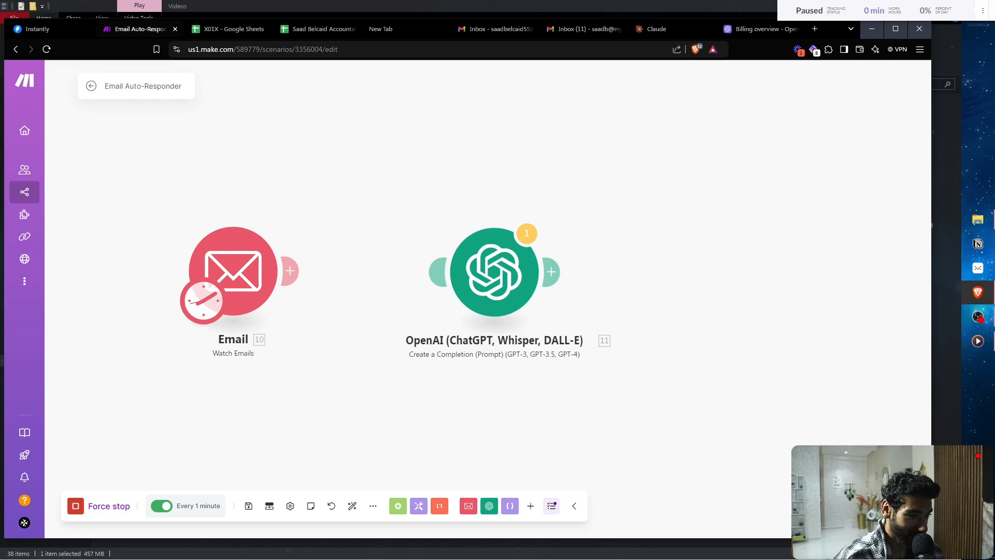
key(F5)
key(Return)
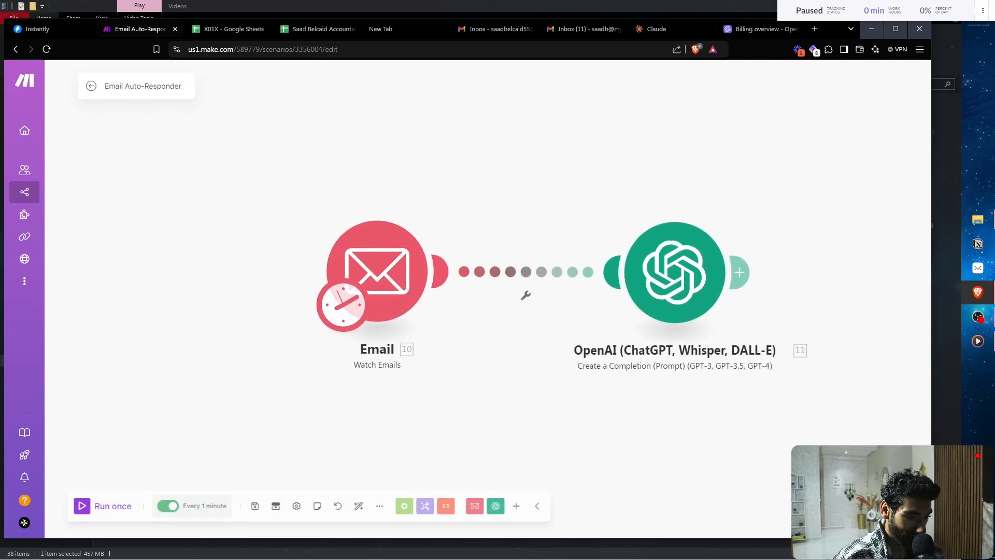
- Unlink the modules, run once to fetch the enquiry, then relink OpenAI after Email
click(496, 272)
click(524, 293)
click(99, 506)
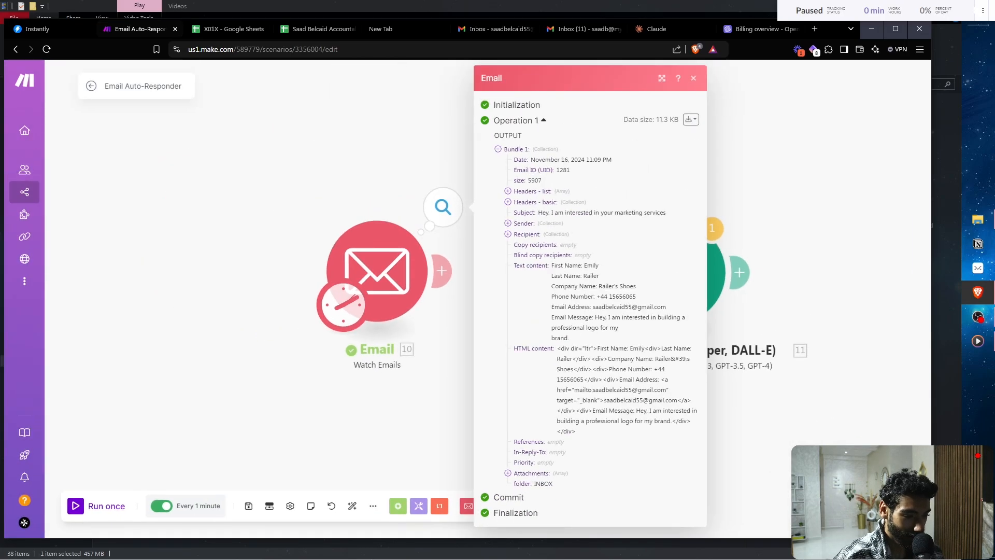
click(384, 181)
drag(377, 271, 271, 269)
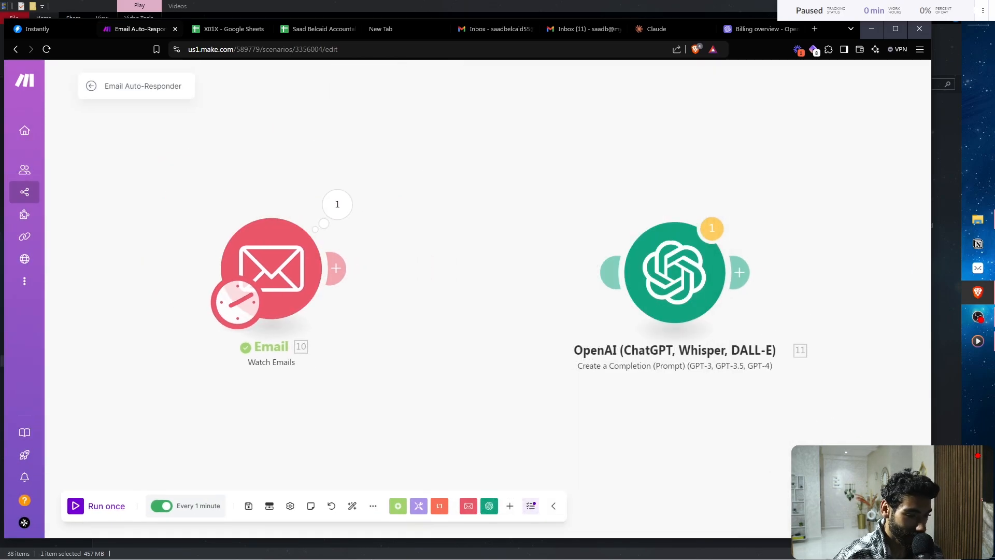
drag(675, 272, 558, 274)
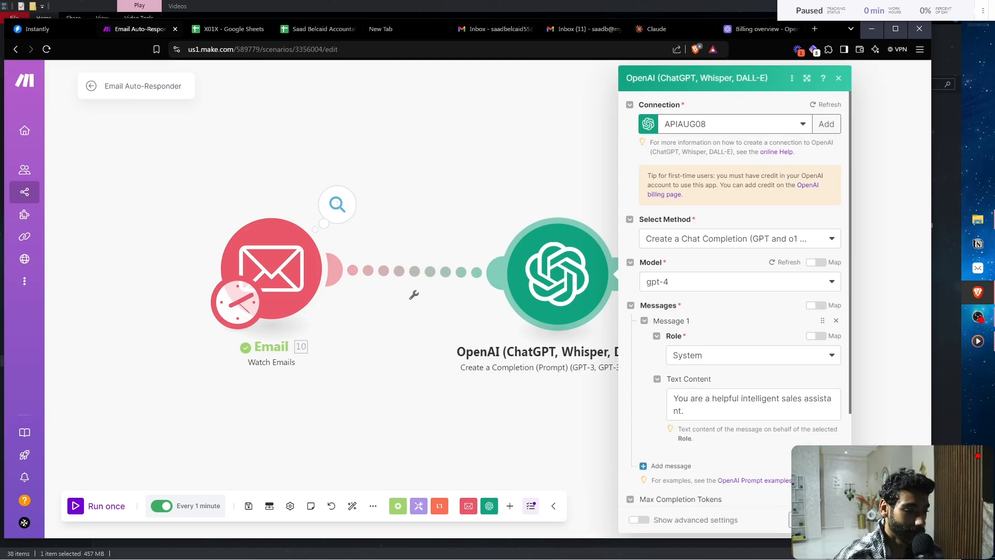
- Add a second prompt message with the User role
scroll(810, 328, down, 3)
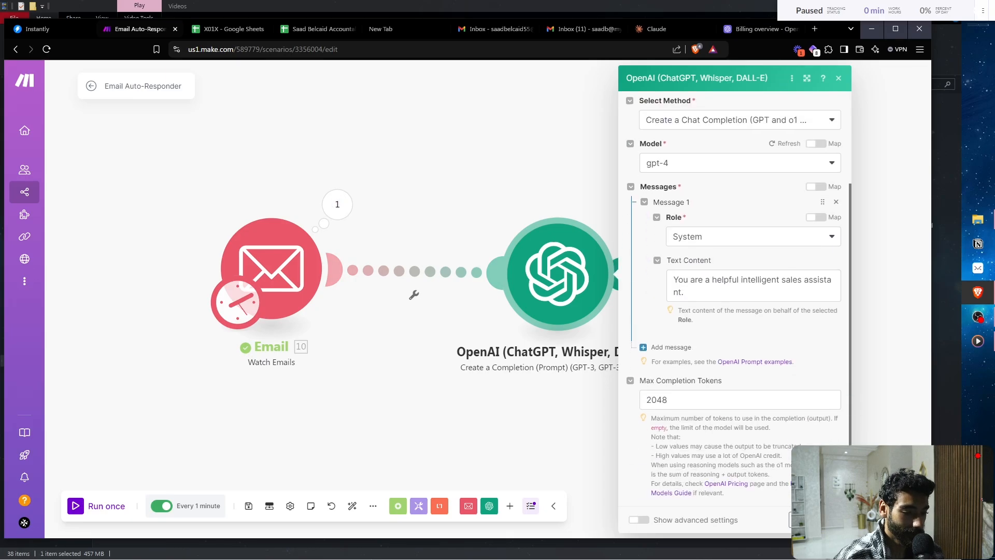
click(670, 344)
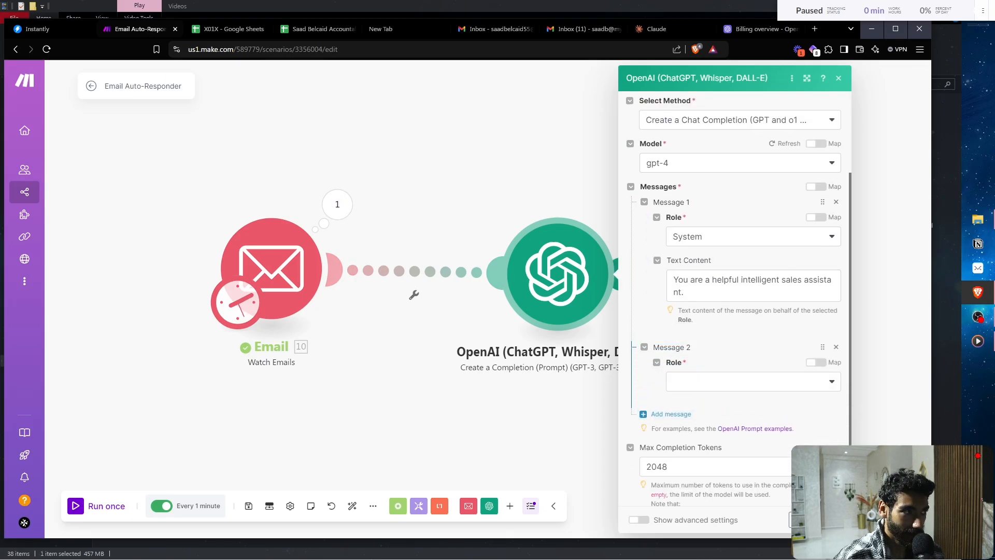
click(753, 381)
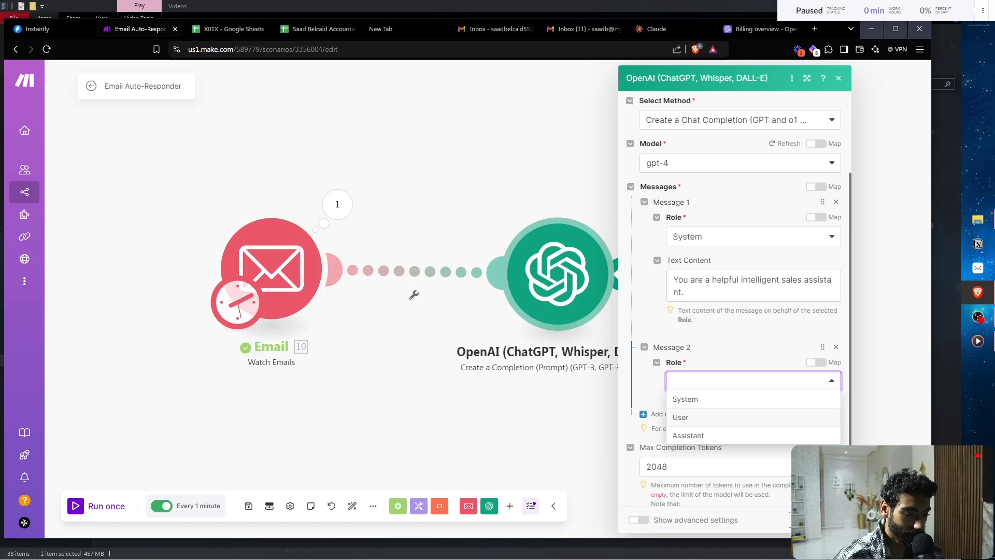
click(753, 417)
scroll(752, 394, down, 2)
- Write Message 2's opening: the lead wants web and graphic design services, write a customized reply
click(753, 324)
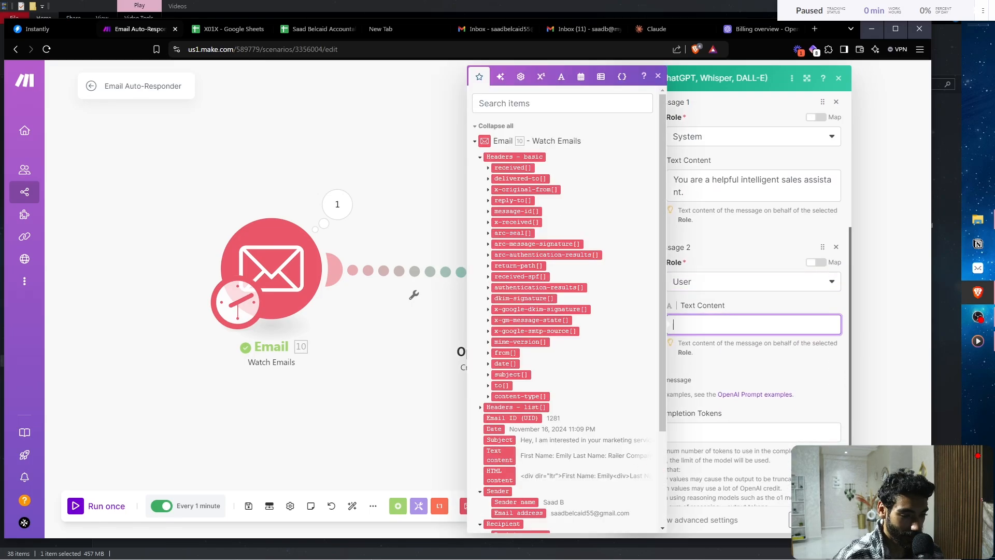
text(Bel)
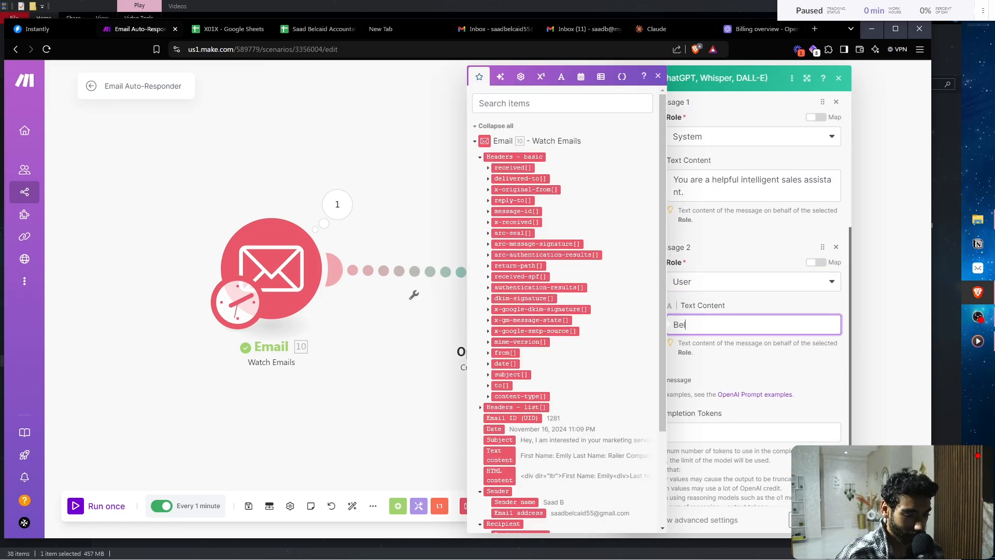
text(ow i)
key(BackSpace)
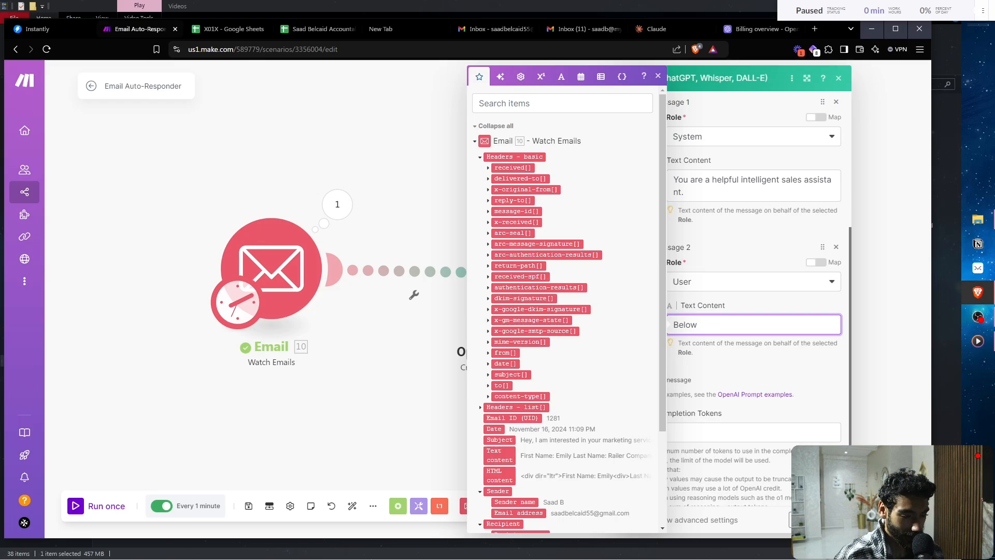
text(a)
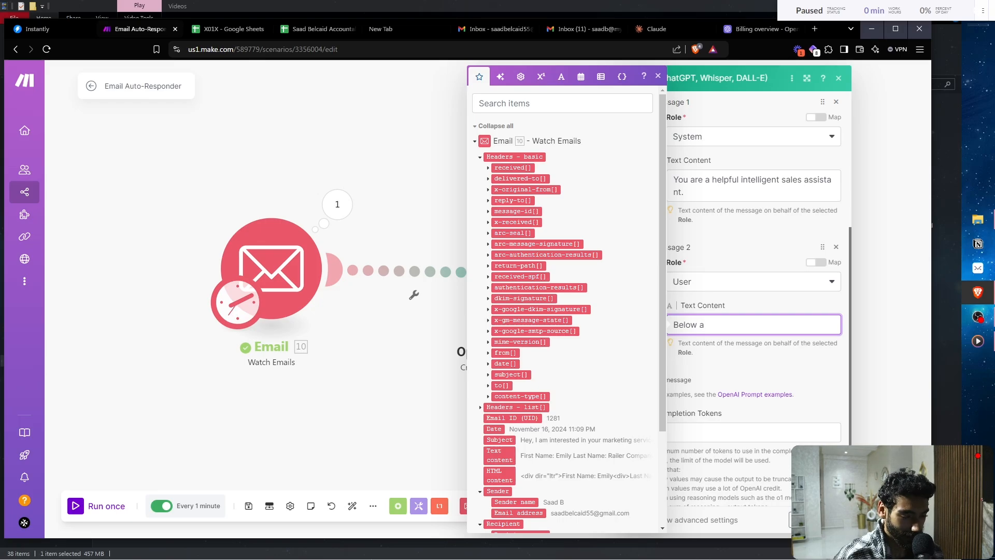
key(ctrl+a)
text(You')
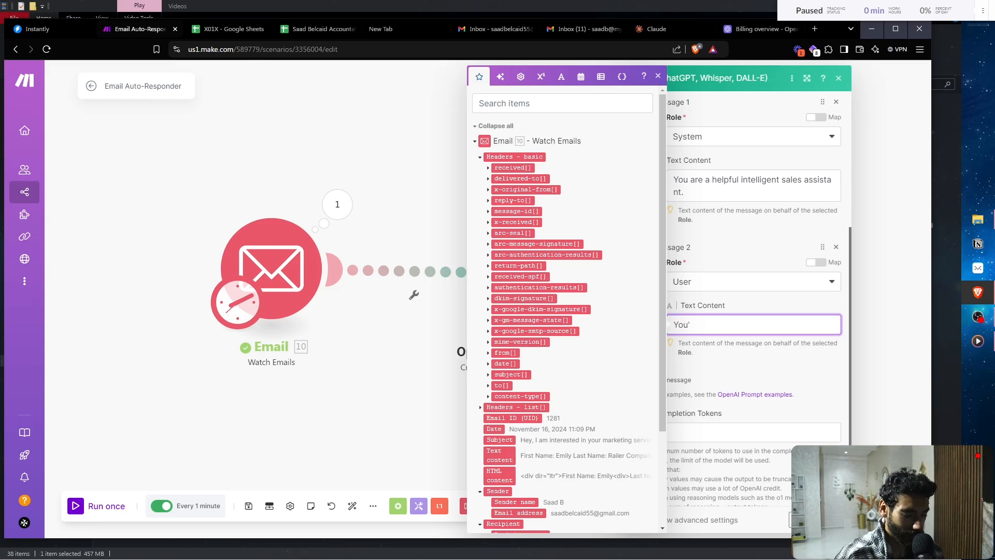
text( are curre)
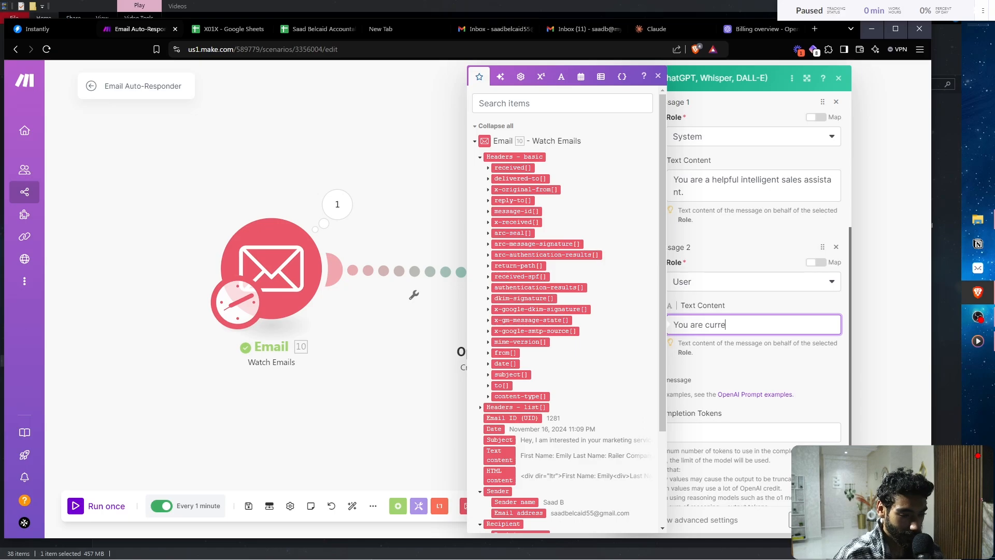
text(ntly)
key(ctrl+a)
key(BackSpace)
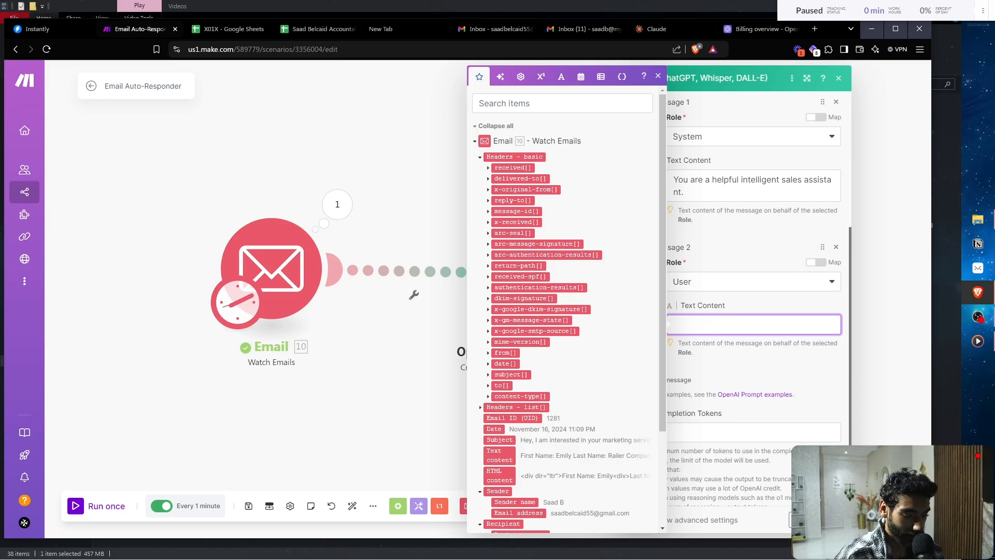
text(Below are infr)
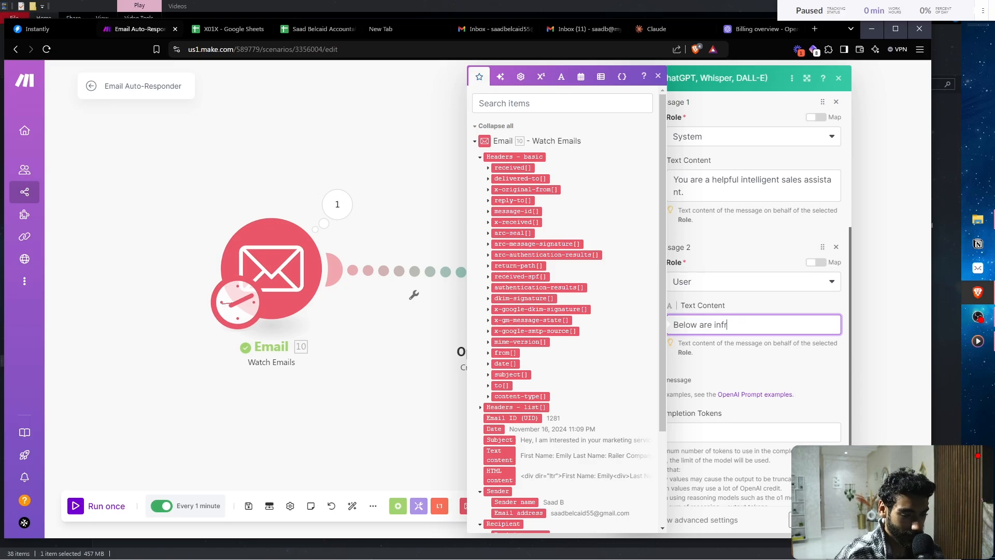
key(BackSpace)
text(ormatio)
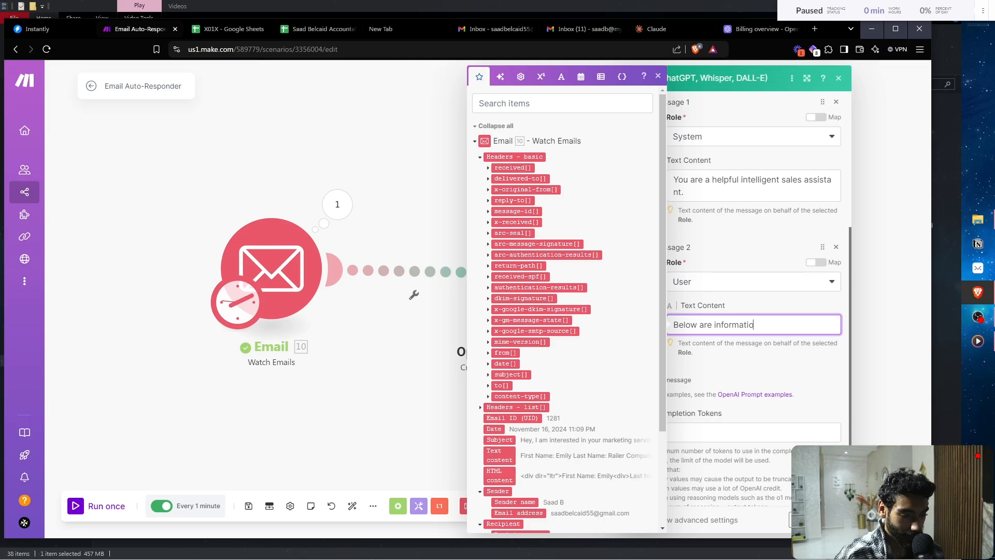
text(n about a lead th)
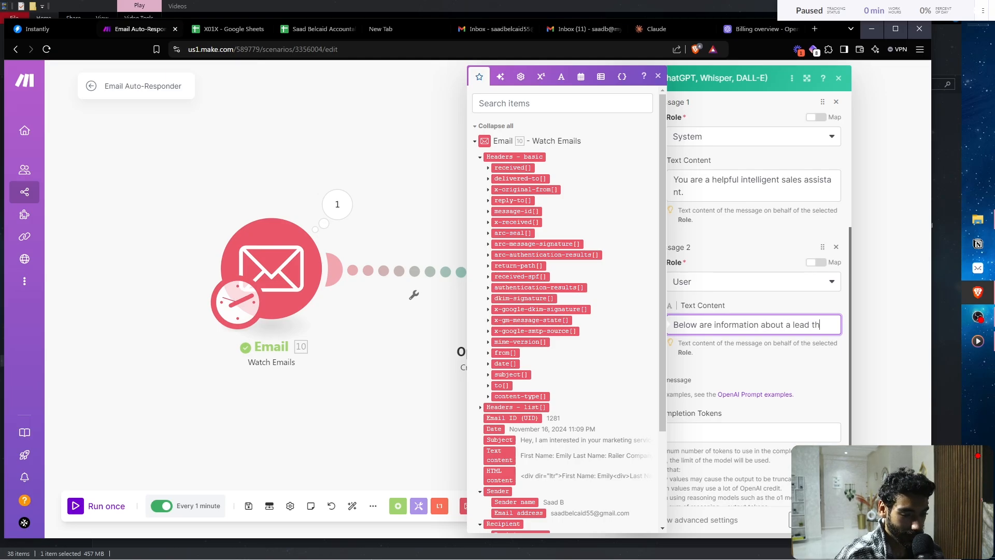
text(at is intereested)
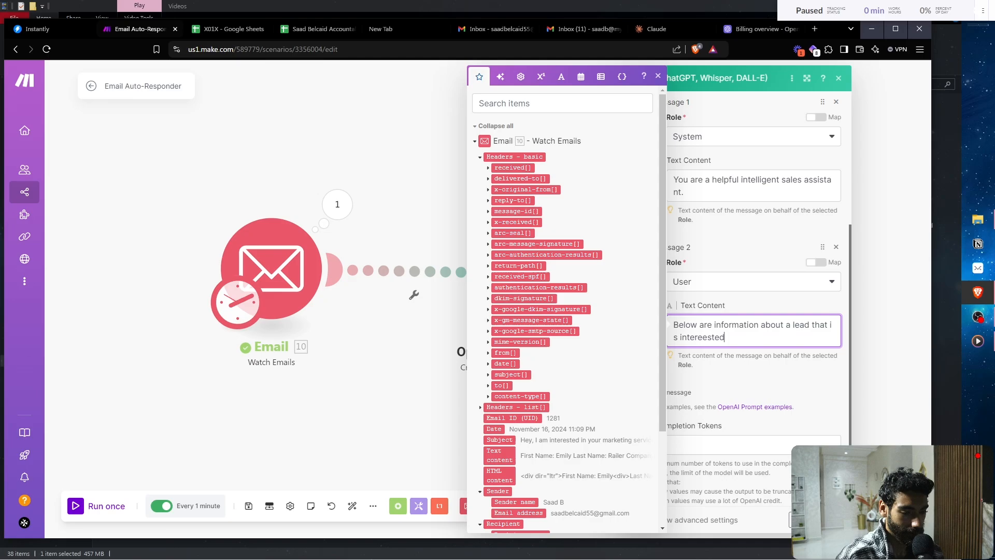
key(BackSpace)
key(BackSpace)
key(BackSpace)
key(BackSpace)
key(BackSpace)
text(sted in o)
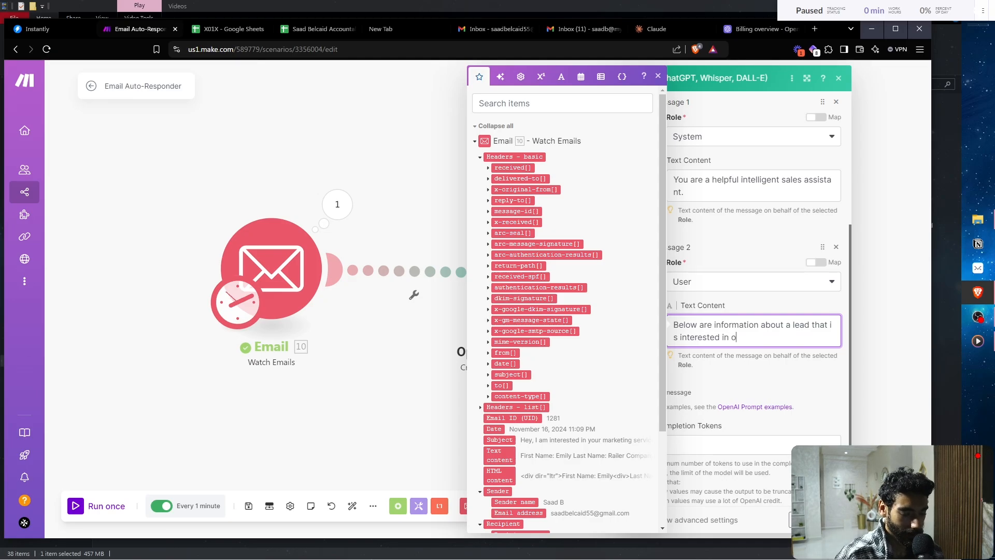
text(ur web desig)
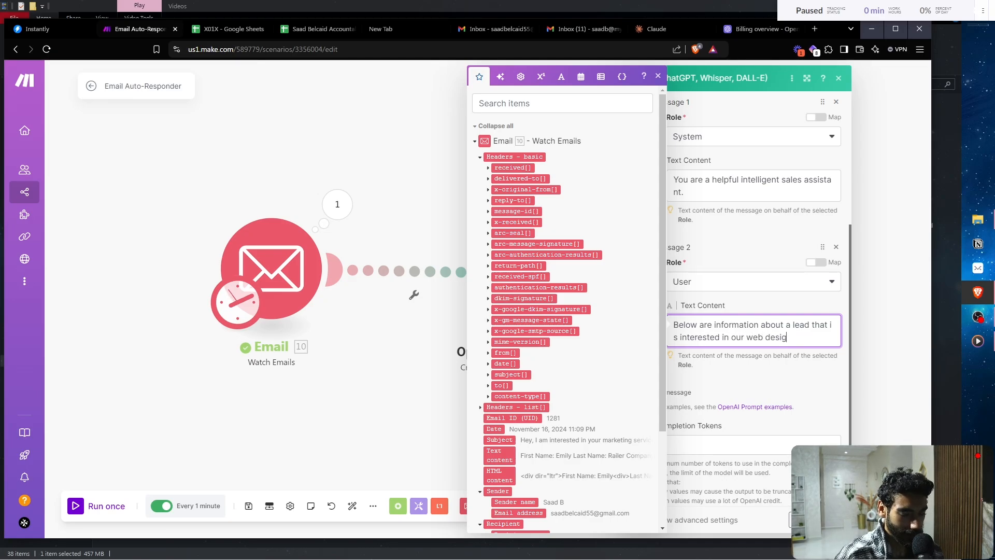
text(n and graphic design and graphic de)
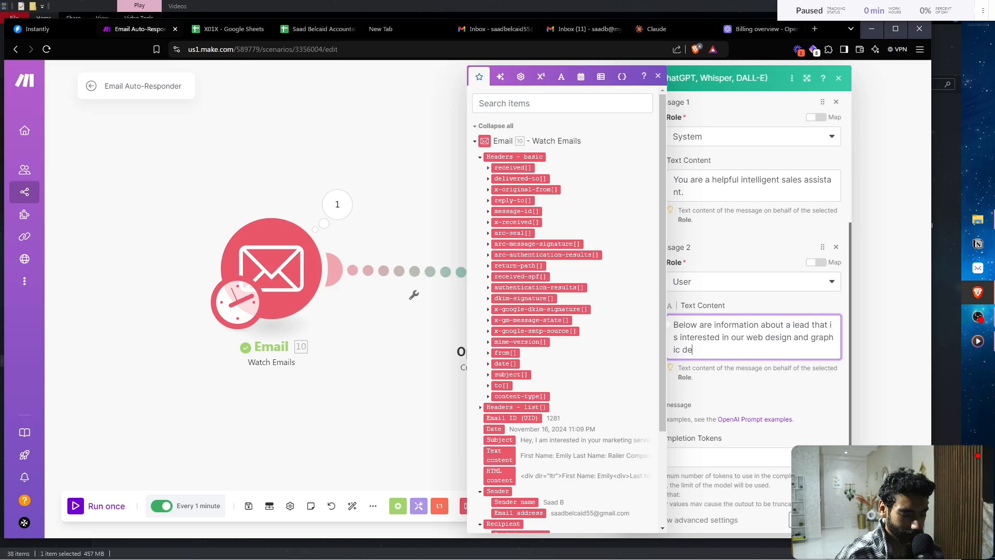
text( d)
key(BackSpace)
text(se)
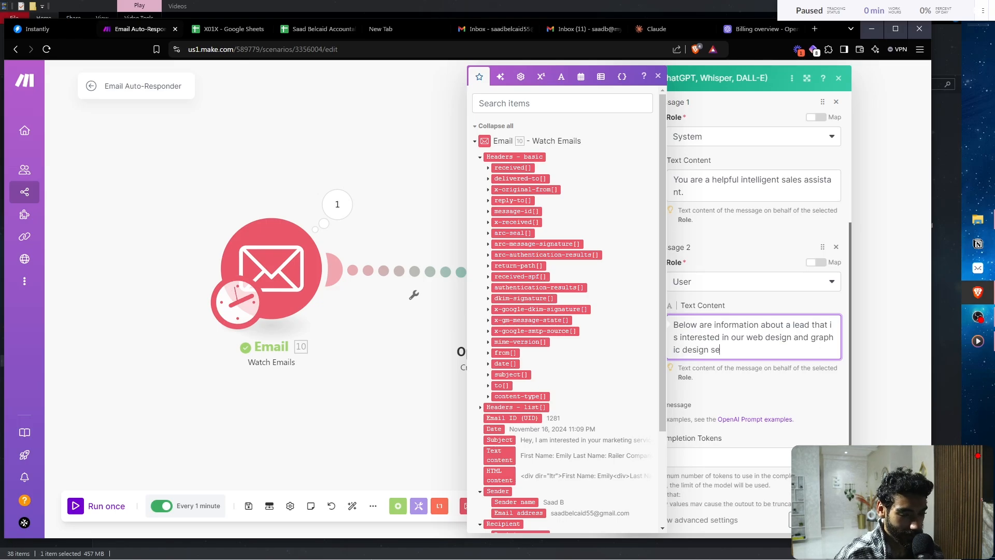
text(rvices, your job is to)
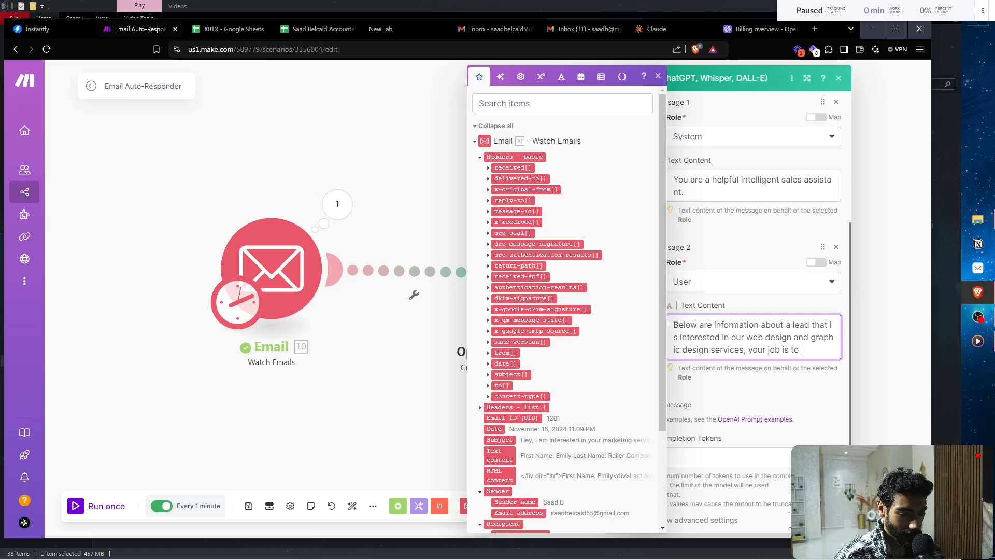
text( write a )
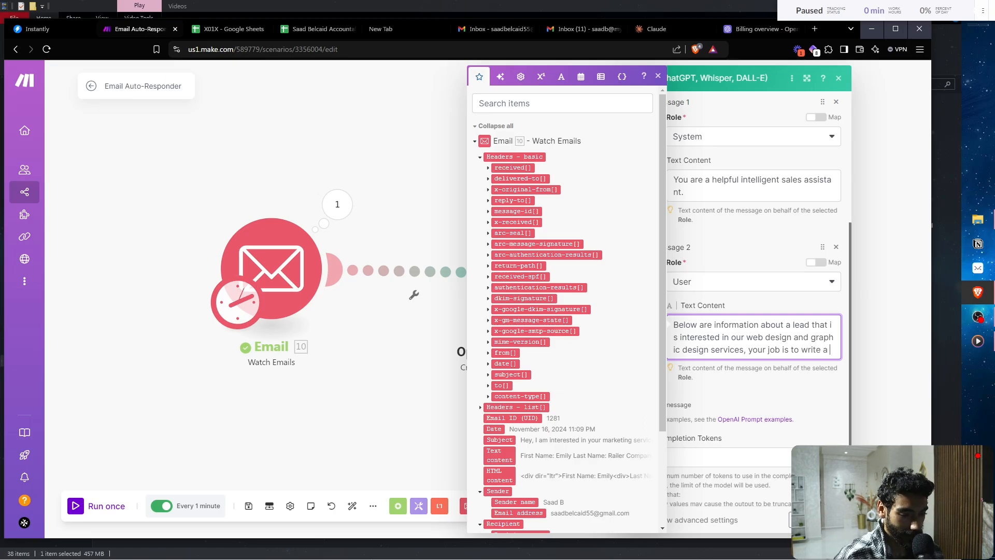
text(customized email r)
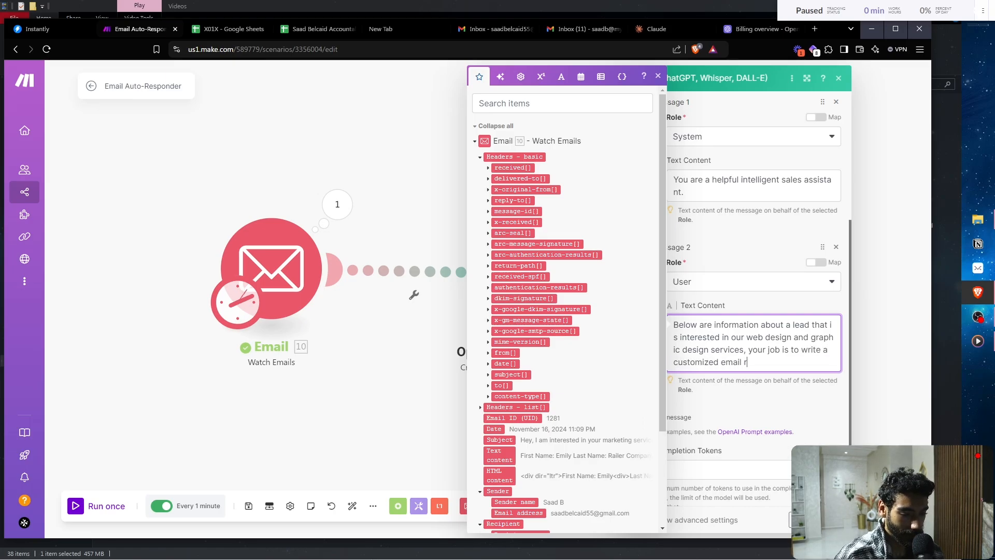
text(eply, )
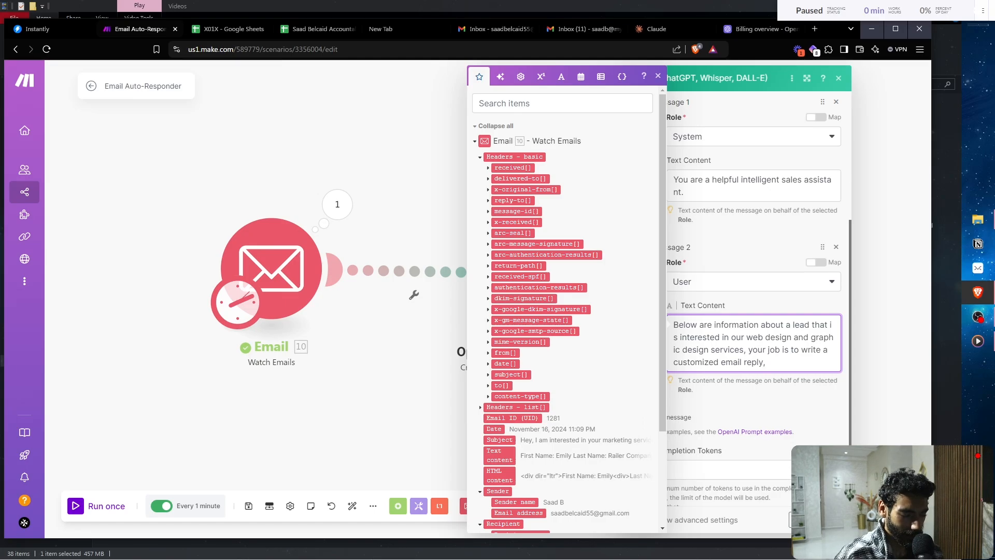
text(becau)
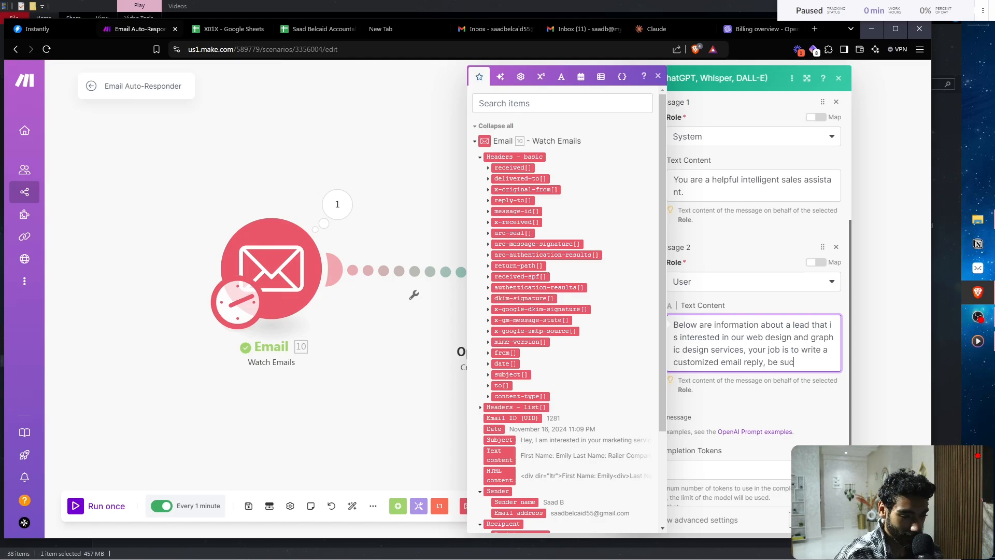
- Finish the prompt: spartan casual tone, no frilly language, email copy only, no subject lines or sign-offs
key(BackSpace)
key(BackSpace)
key(BackSpace)
key(BackSpace)
key(BackSpace)
text(use a)
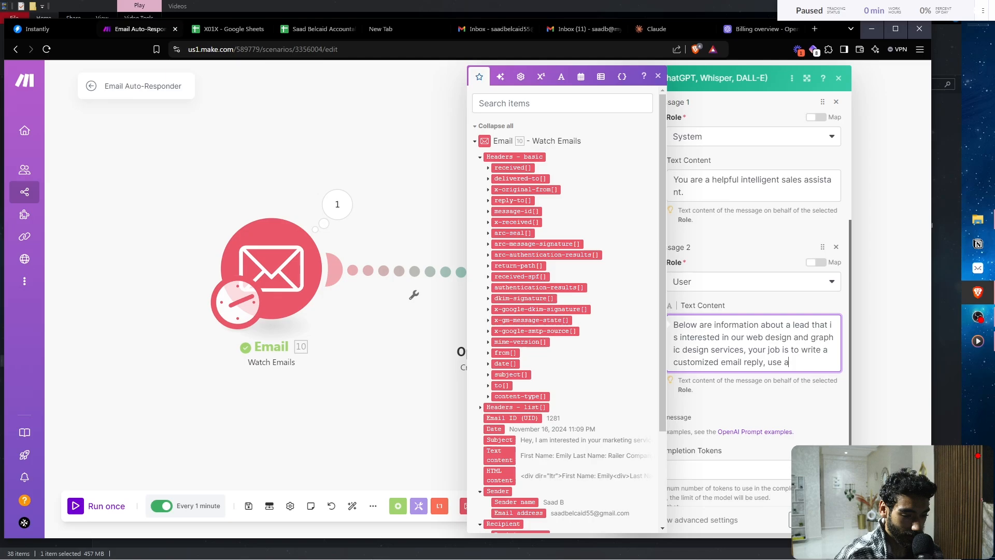
text( spartan tone)
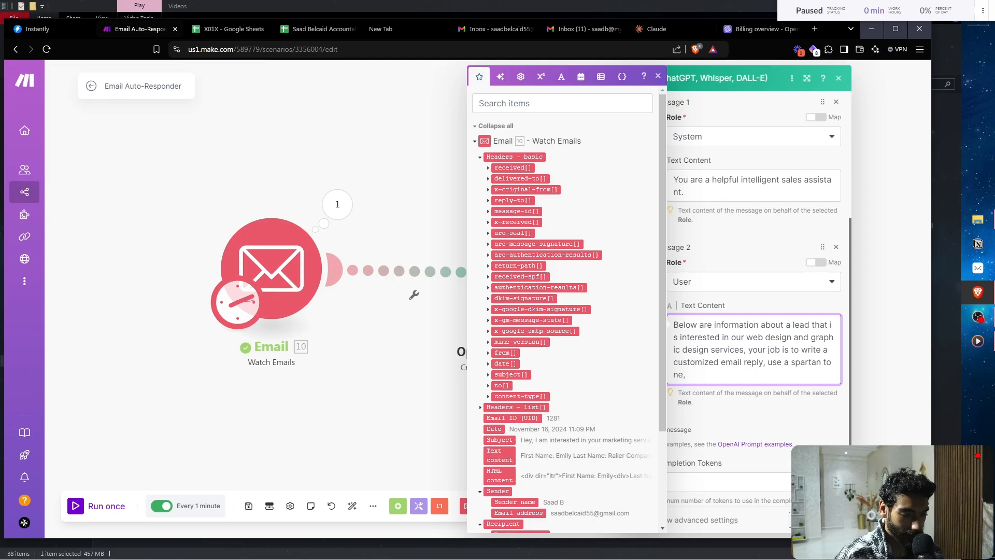
text(,)
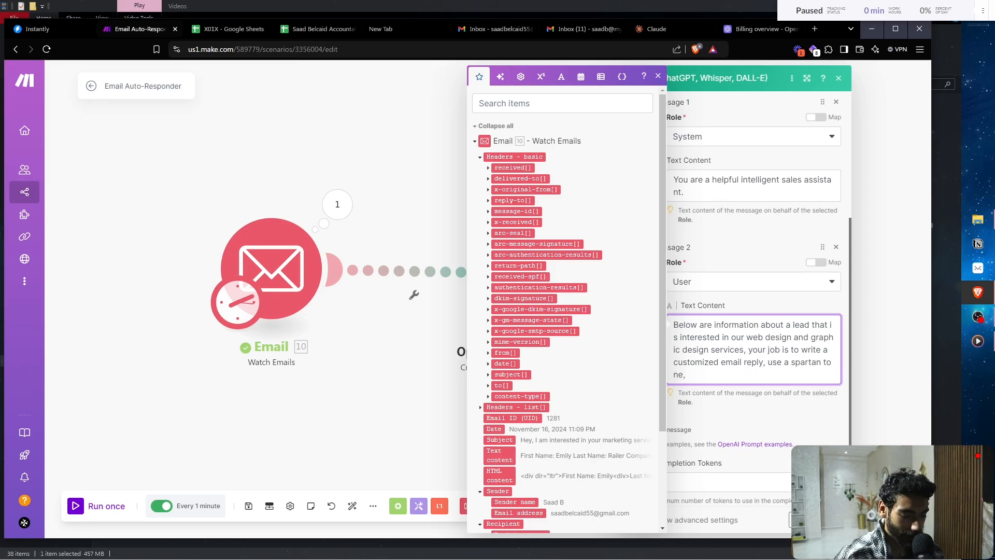
text( casual, and on")
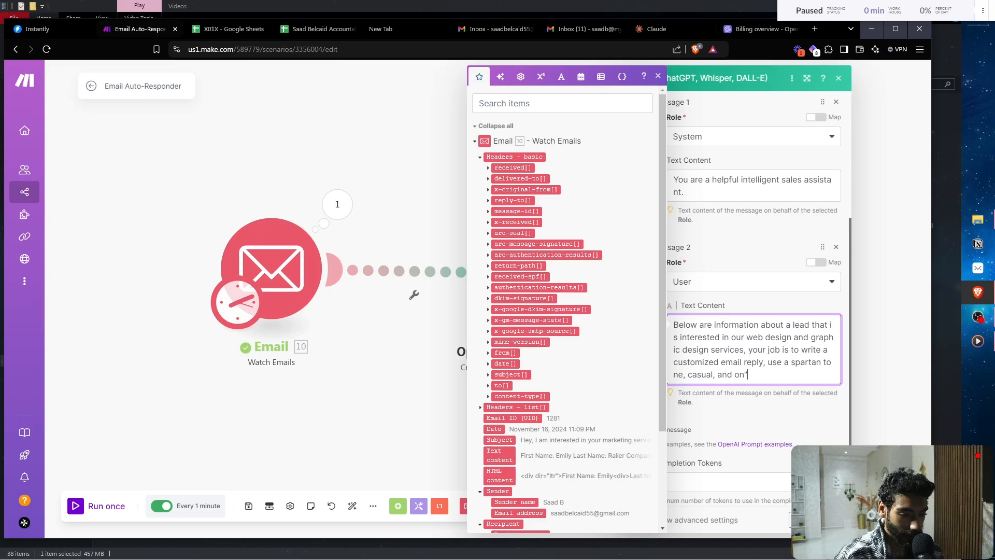
key(BackSpace)
key(BackSpace)
key(BackSpace)
text(don"t u)
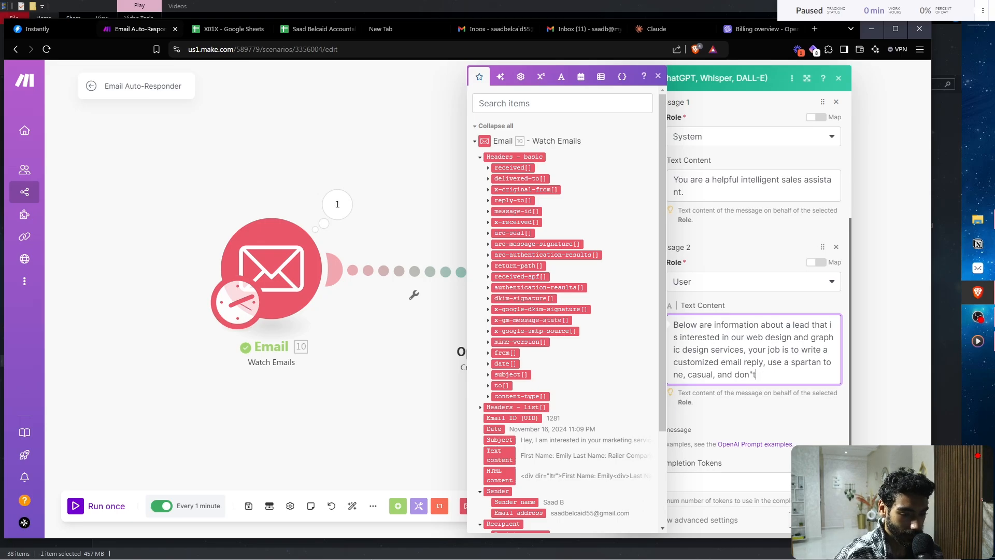
key(BackSpace)
key(BackSpace)
text('t use any fri)
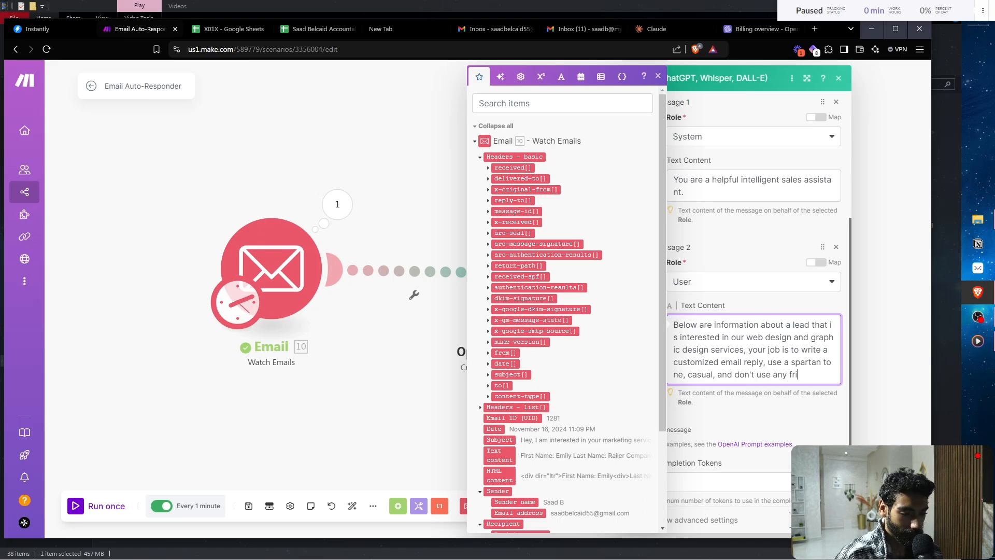
text(lly languag)
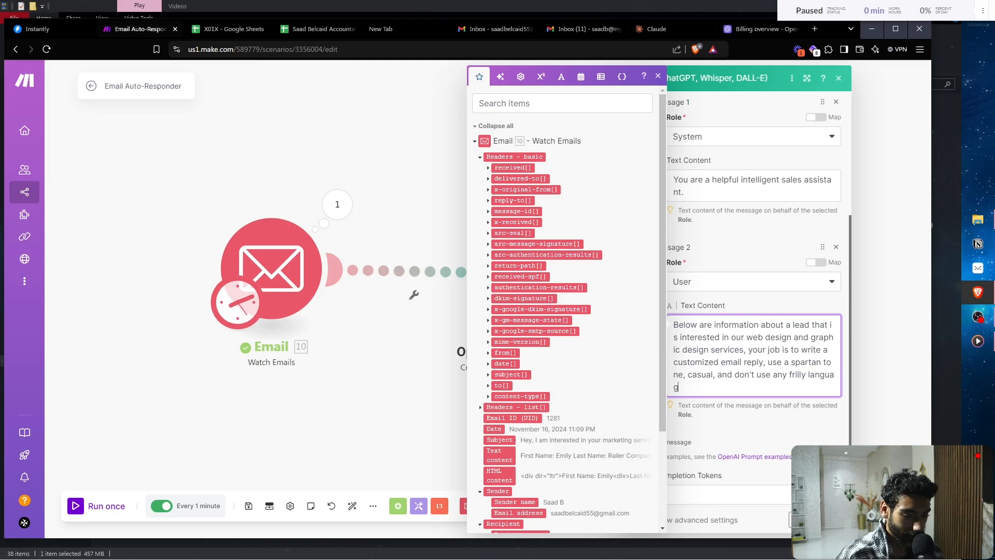
text(e. )
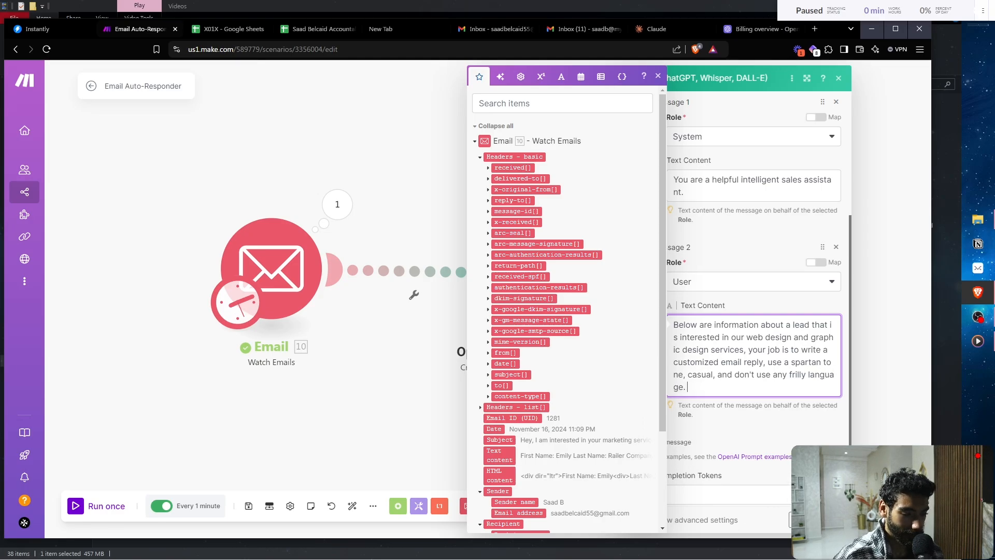
text(Outp)
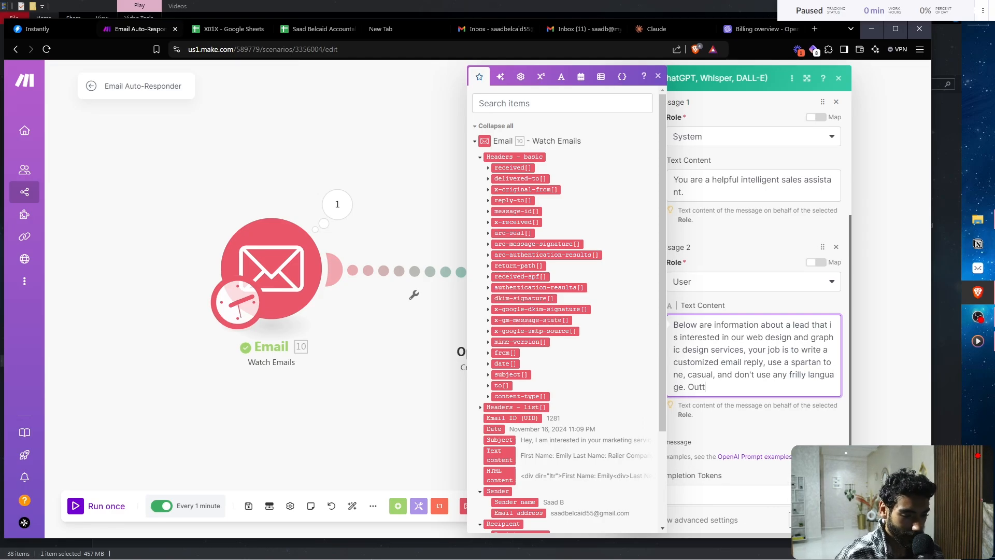
text(ut the email )
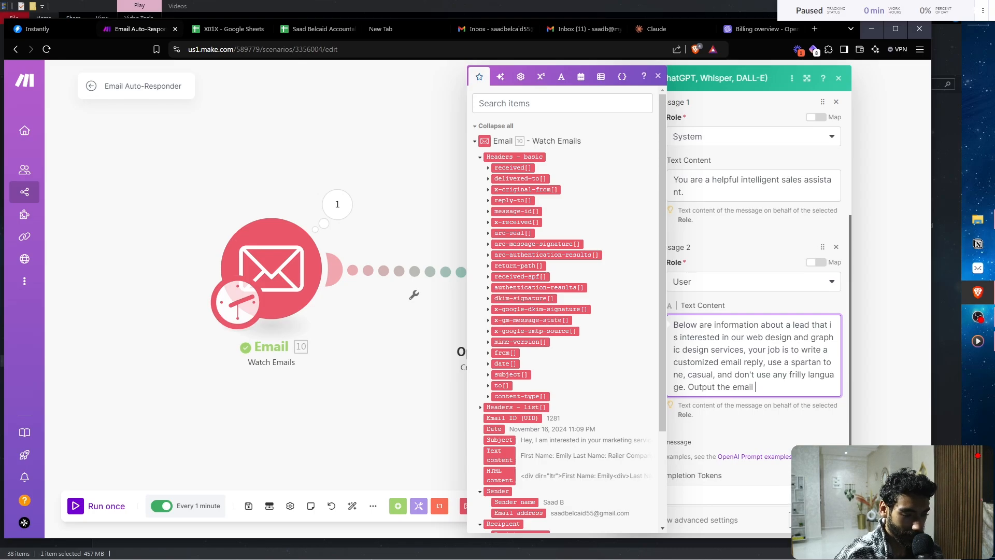
text(copy onl)
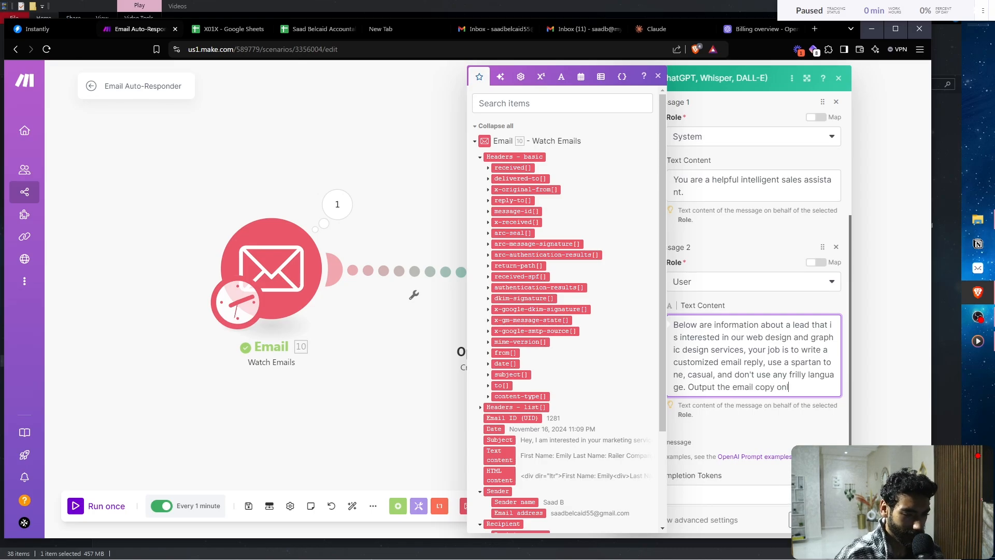
text(y, do not in)
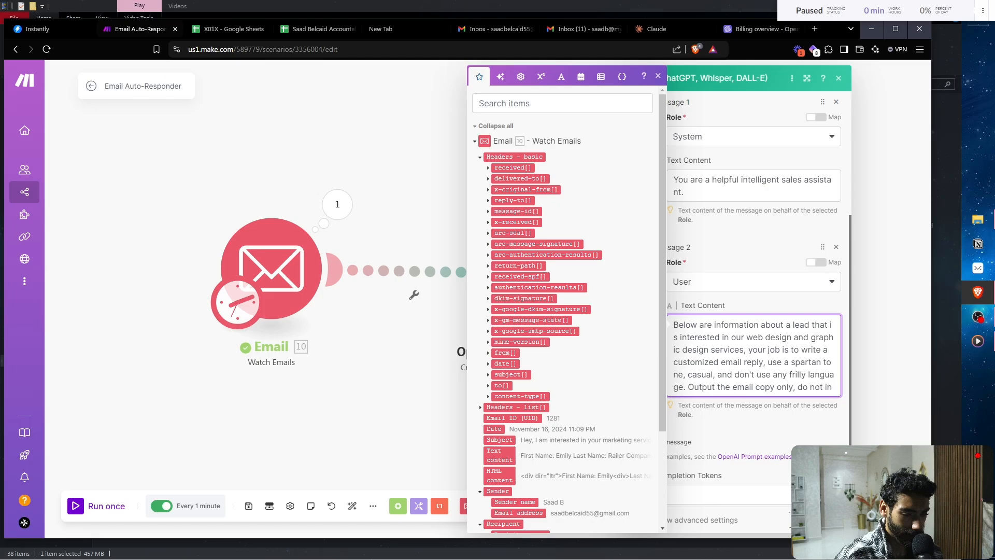
text(clude any )
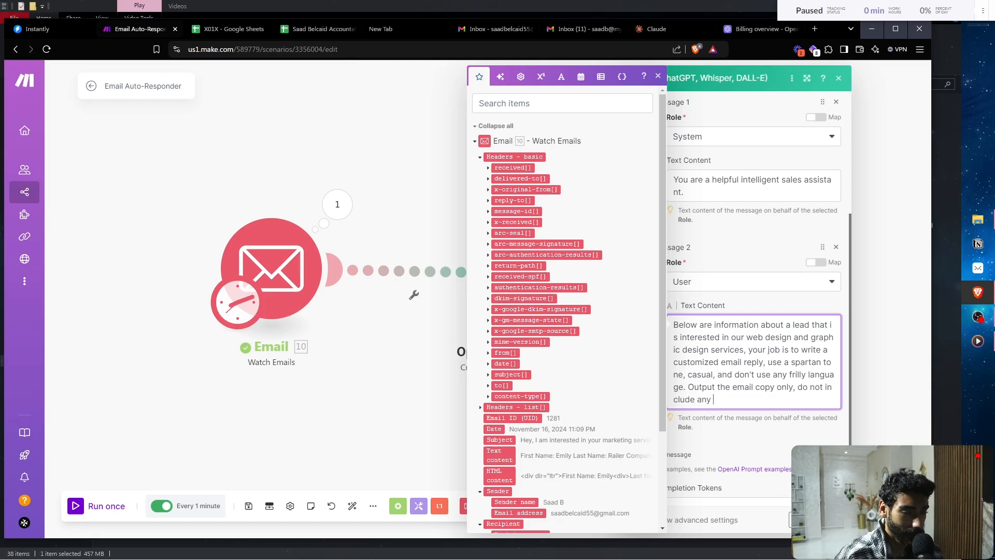
text(subject lines,)
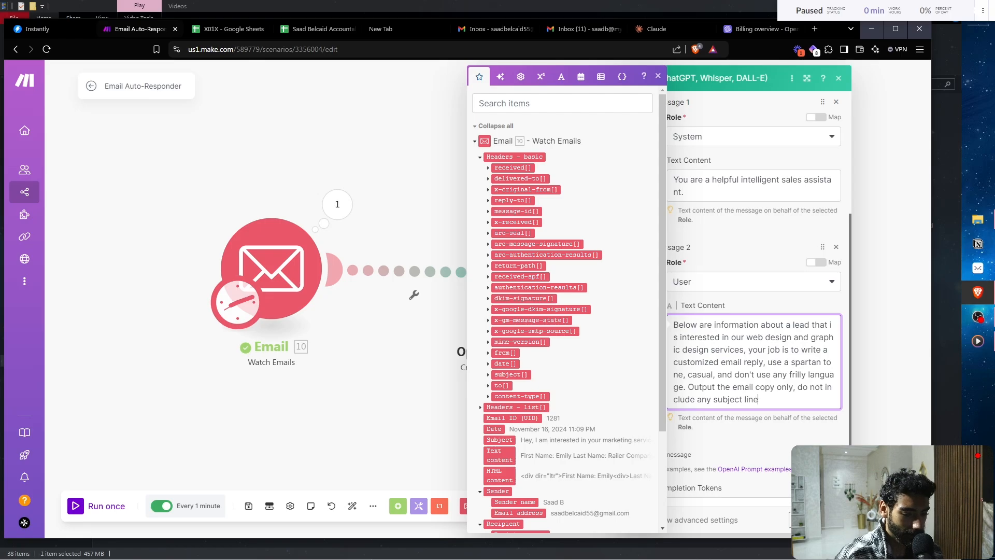
key(BackSpace)
key(BackSpace)
text(or any si)
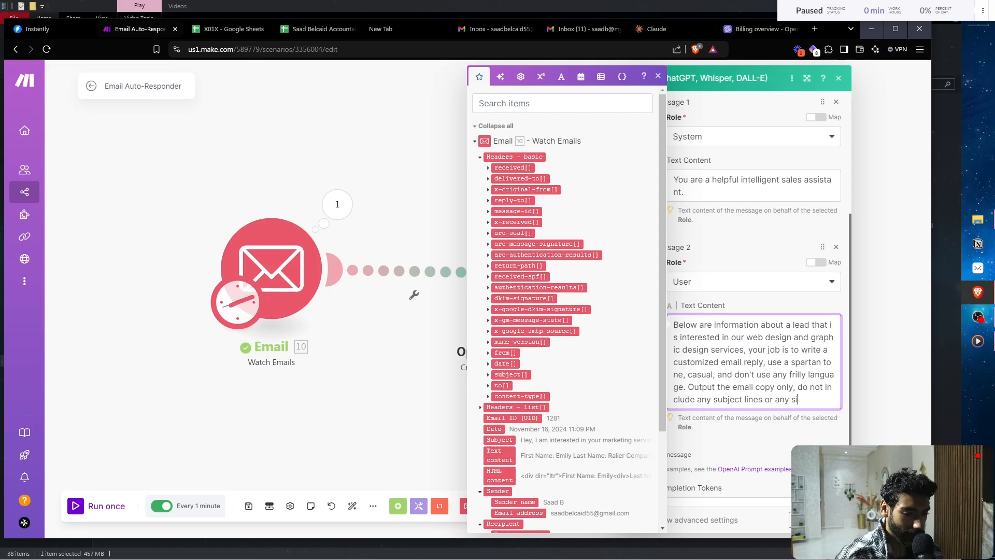
text(gn-offs.)
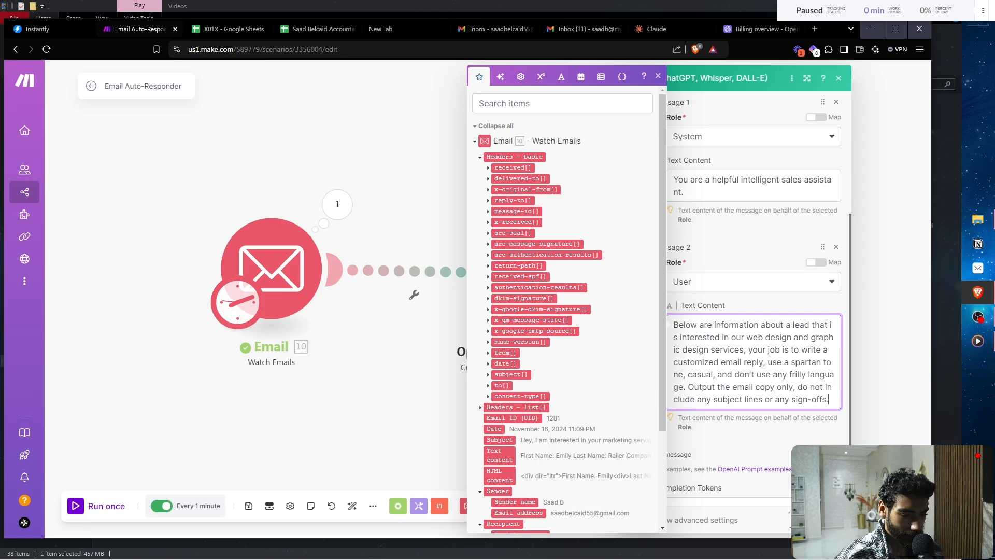
- Add a User Message 3 and paste the lead's name, company, phone, email and enquiry into it
click(810, 254)
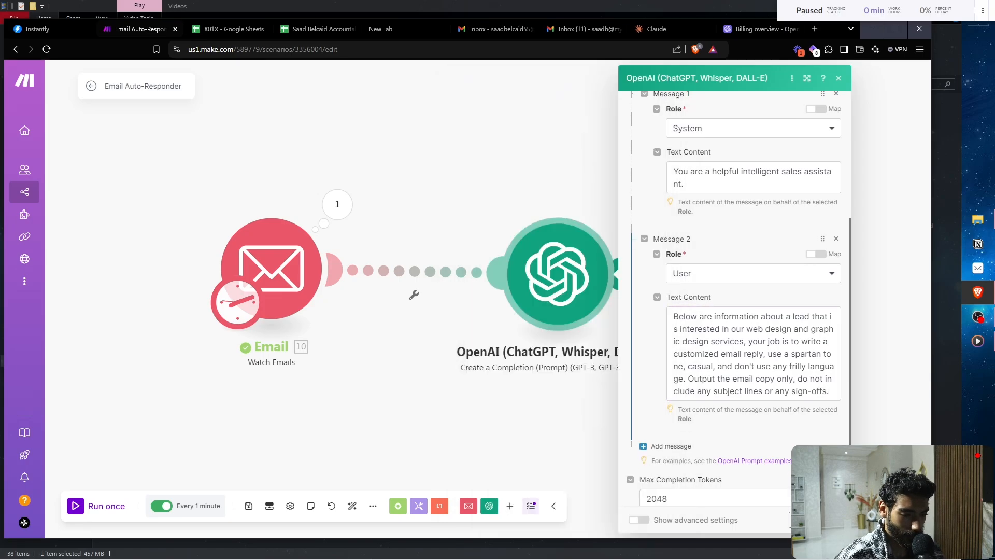
scroll(810, 254, down, 2)
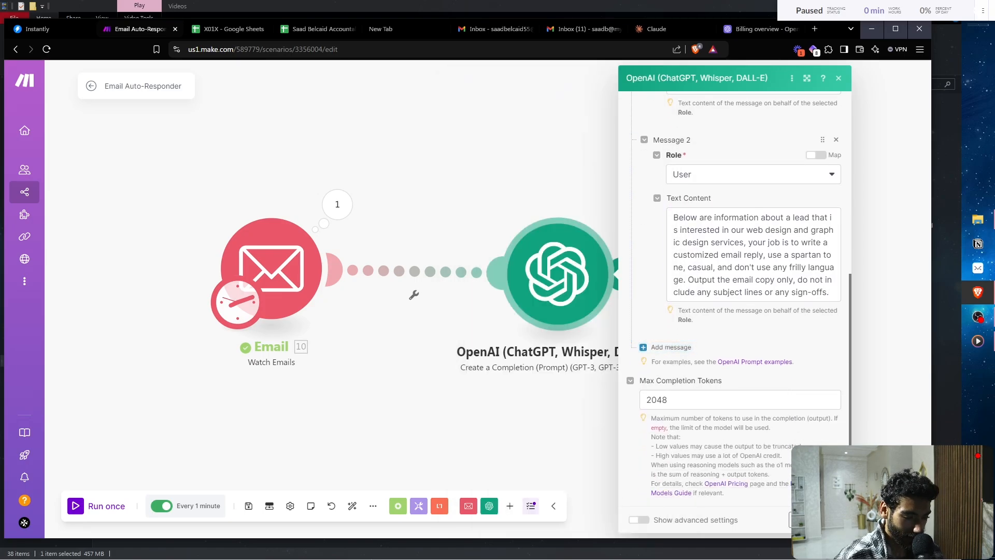
click(664, 347)
click(746, 381)
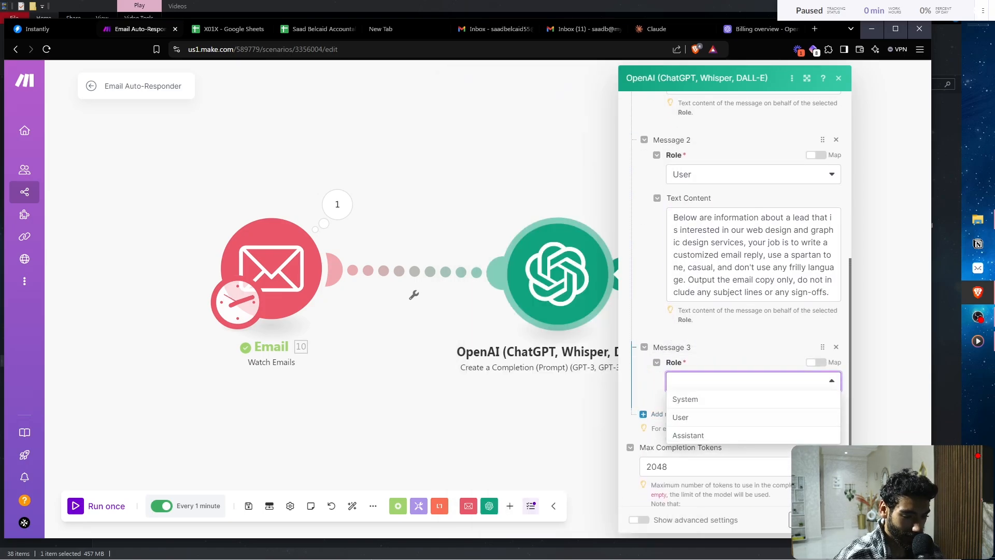
click(681, 417)
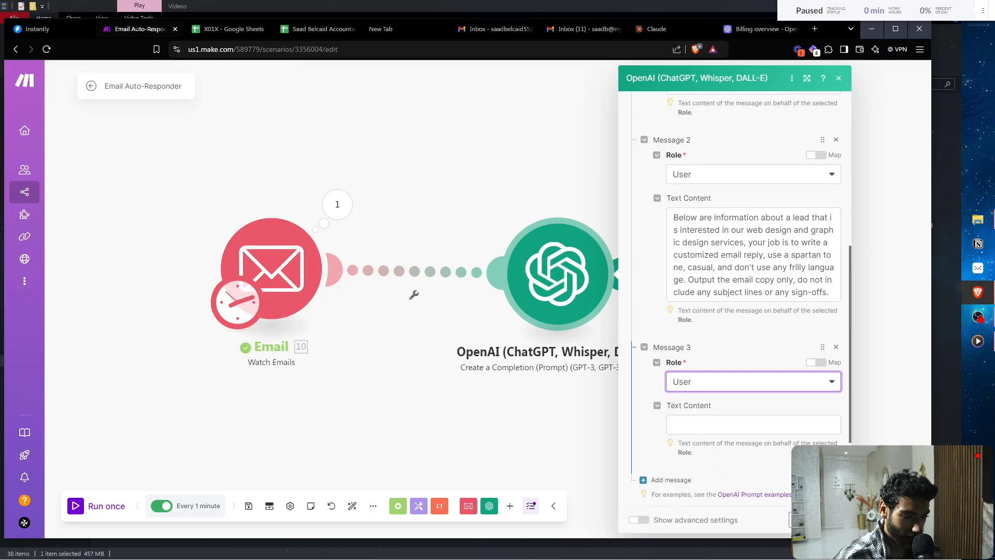
click(754, 423)
key(ctrl+v)
scroll(754, 311, down, 3)
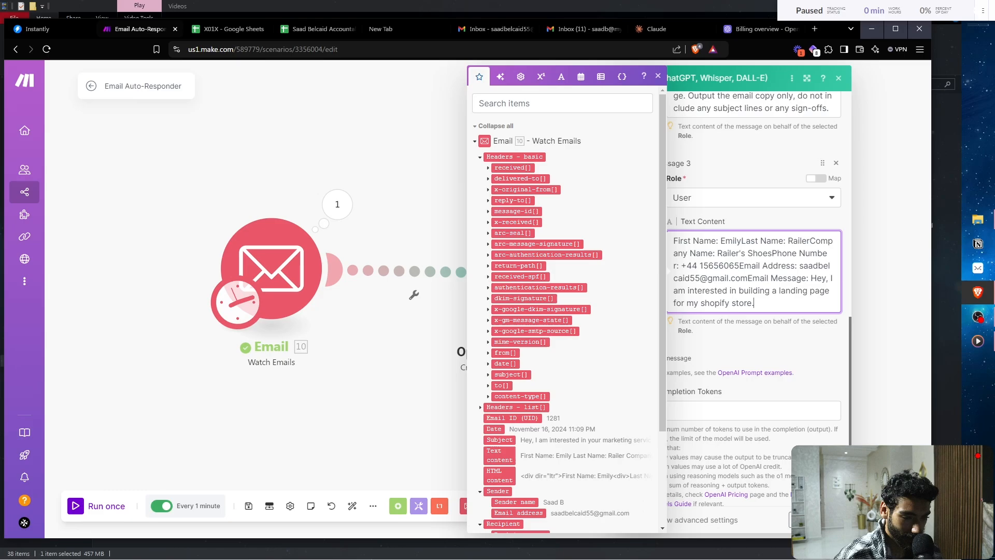
- Break Message 3's lead details into separate lines: Last Name, Company Name, Phone Number, Email Address, Email Message
click(741, 241)
key(Return)
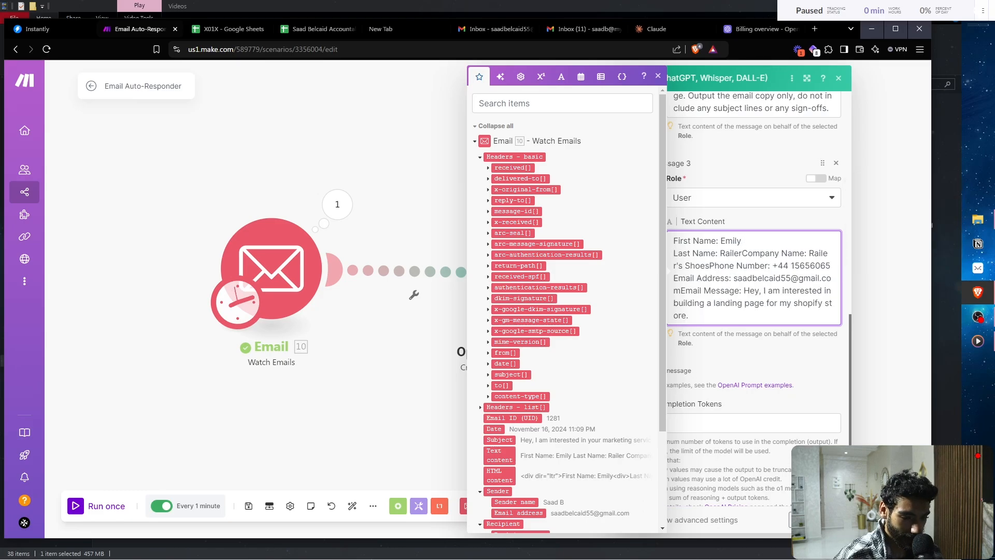
key(Return)
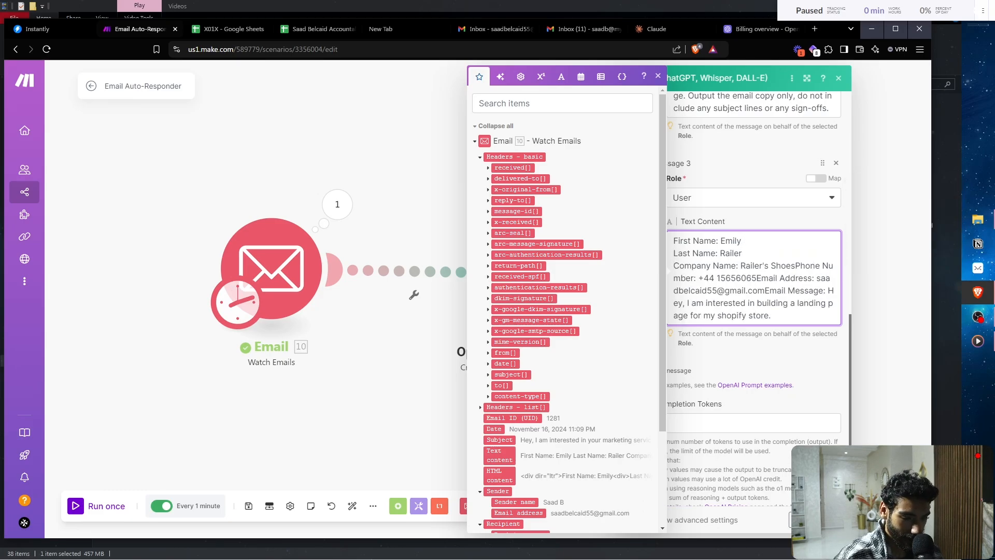
click(795, 265)
key(Return)
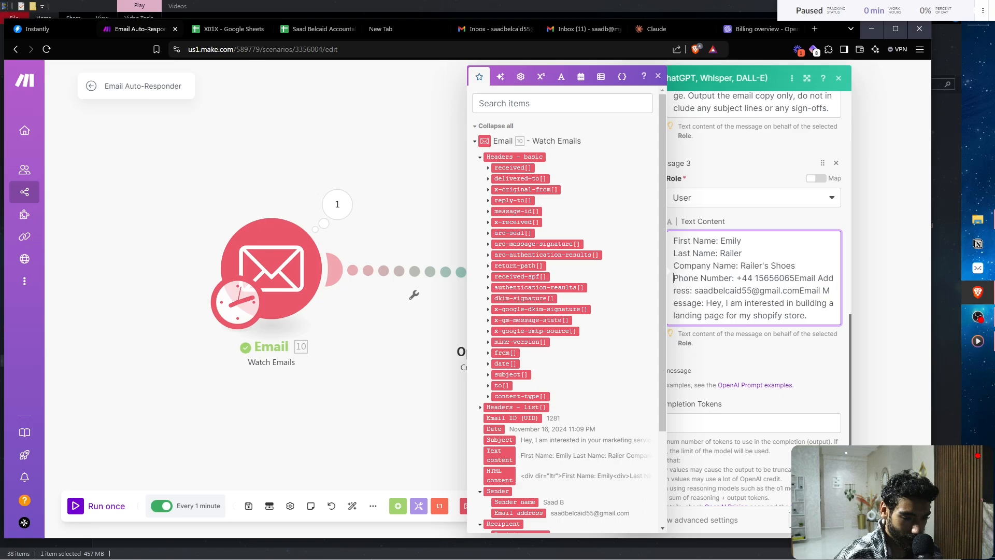
click(795, 278)
key(Return)
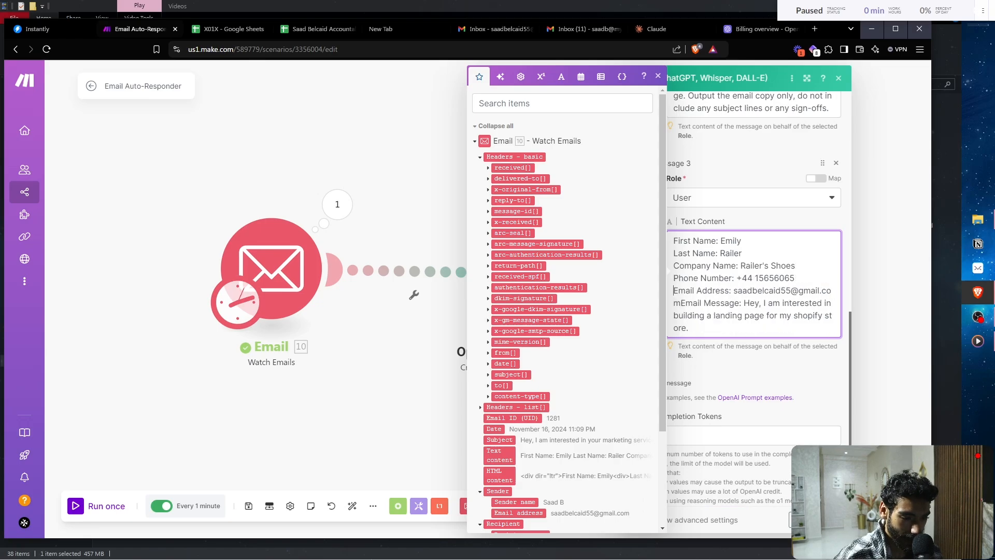
click(678, 303)
key(Return)
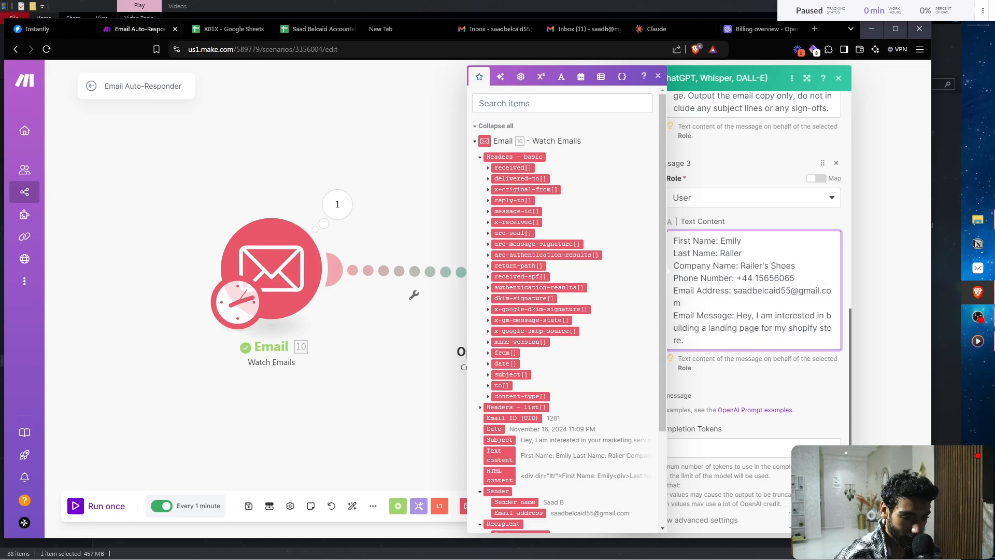
scroll(751, 285, down, 1)
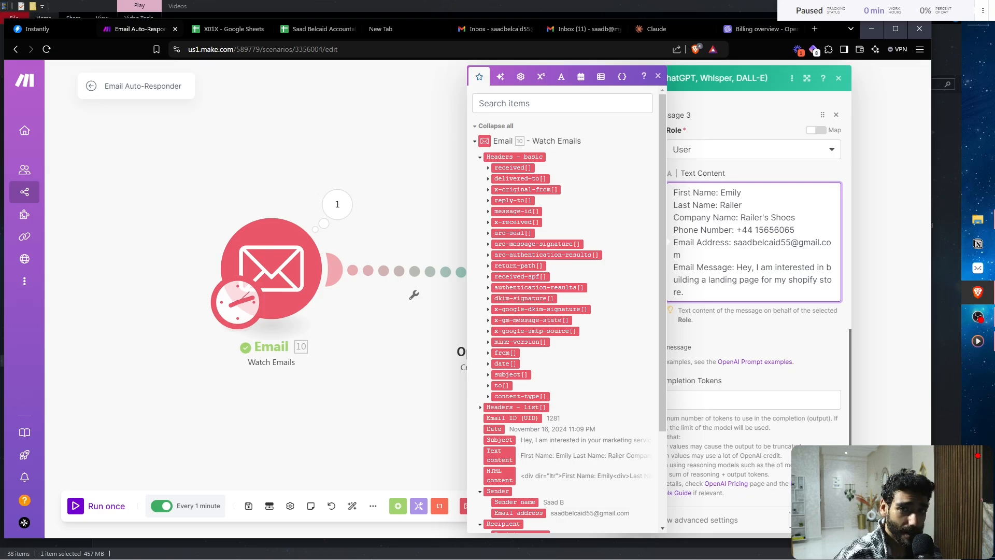
click(810, 122)
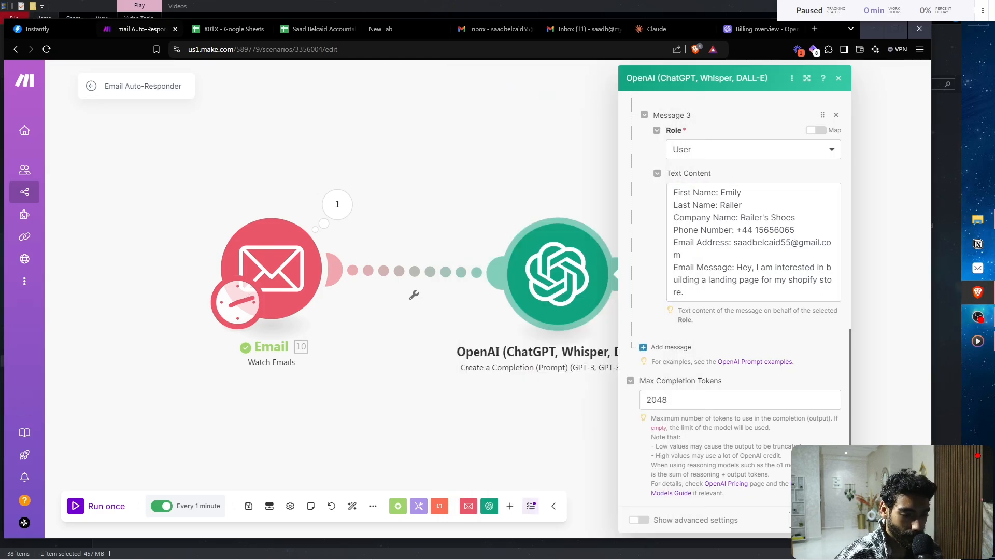
- Add a fourth prompt message with the Assistant role
click(671, 346)
click(752, 382)
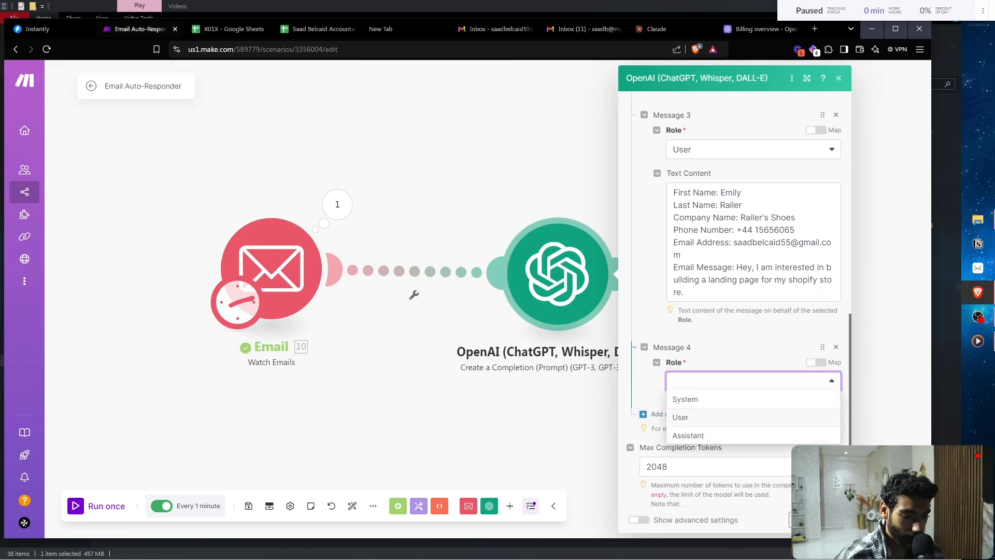
click(688, 435)
scroll(741, 415, down, 1)
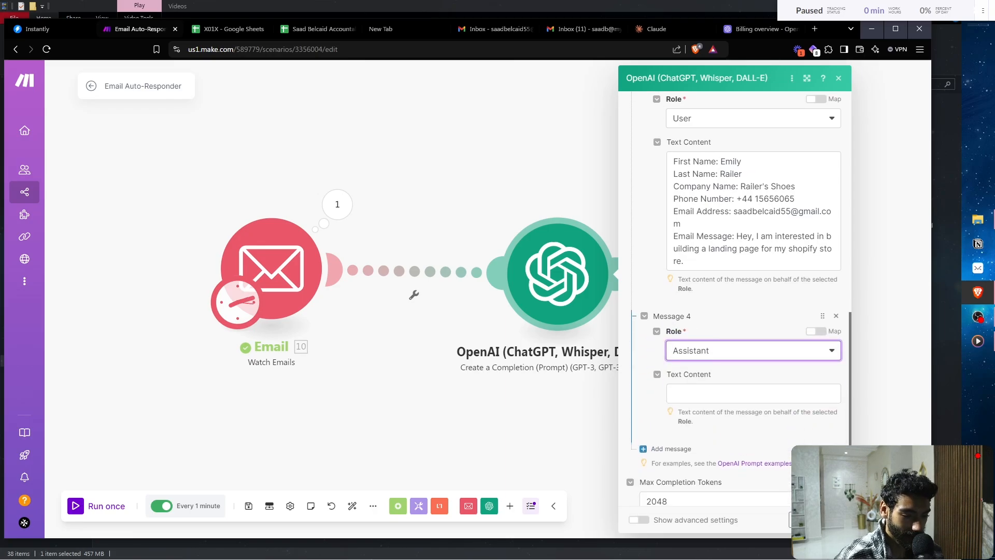
- Begin the example reply by greeting the lead, thanking them and offering to get them up and running
click(752, 393)
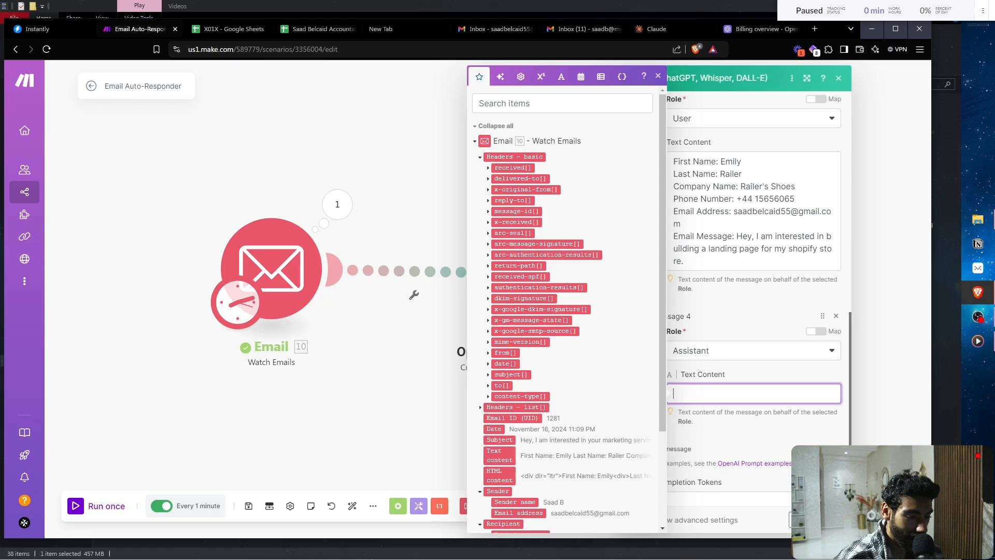
text(Hey )
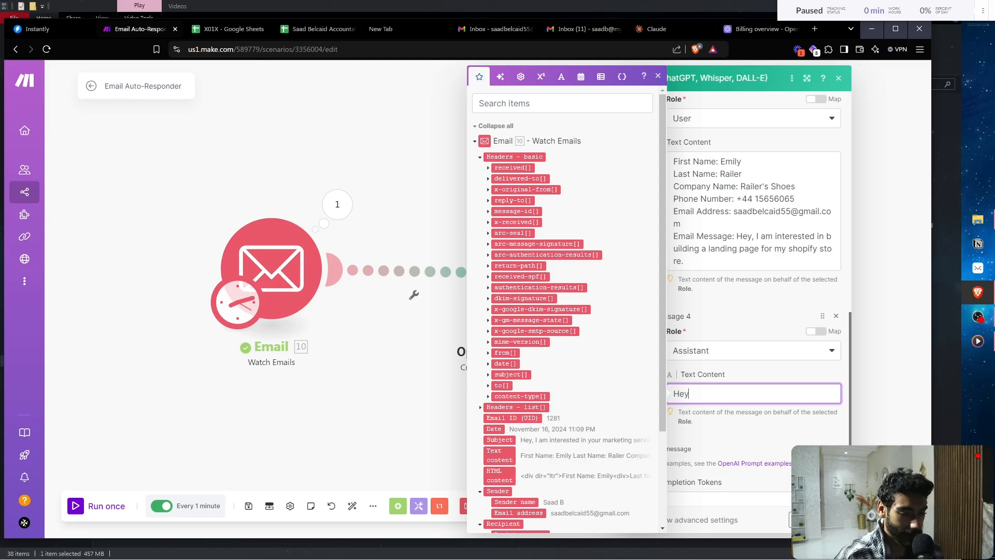
text(Emily,)
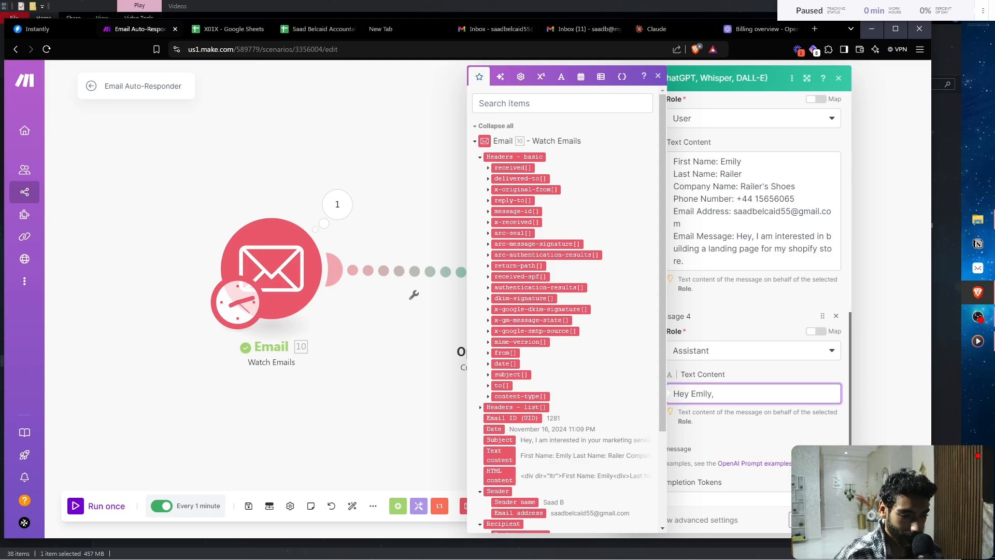
key(Return)
key(Return)
text(Thanks f)
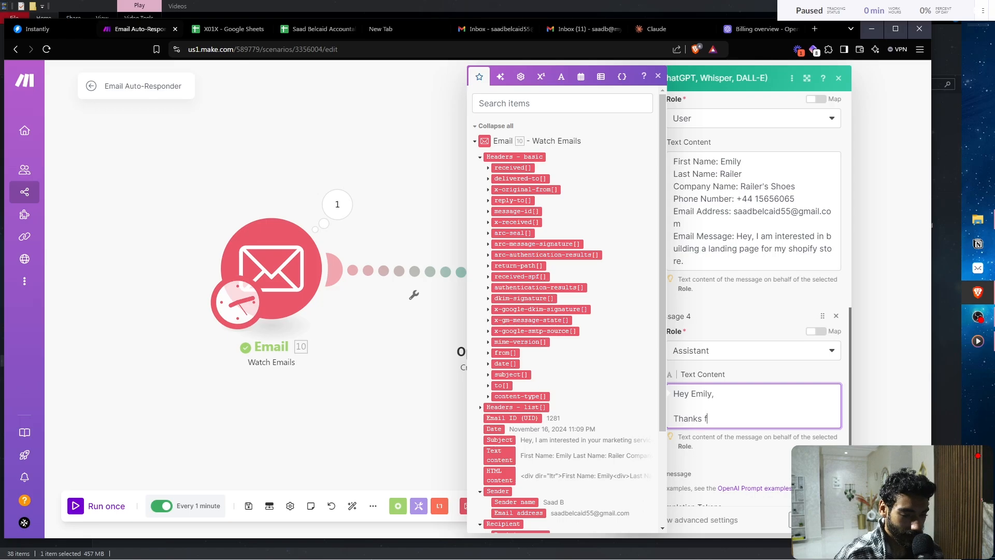
text(or reachi)
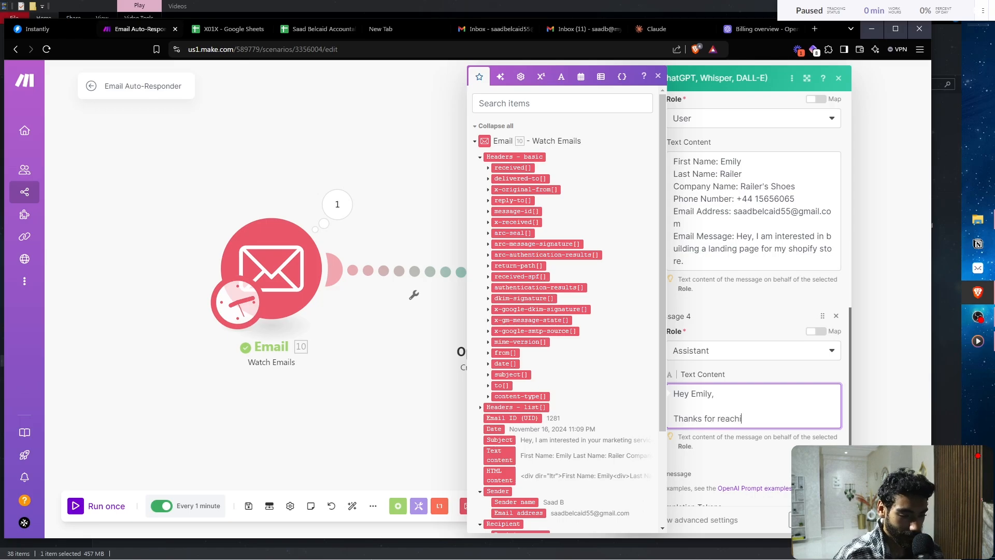
text(ng out, )
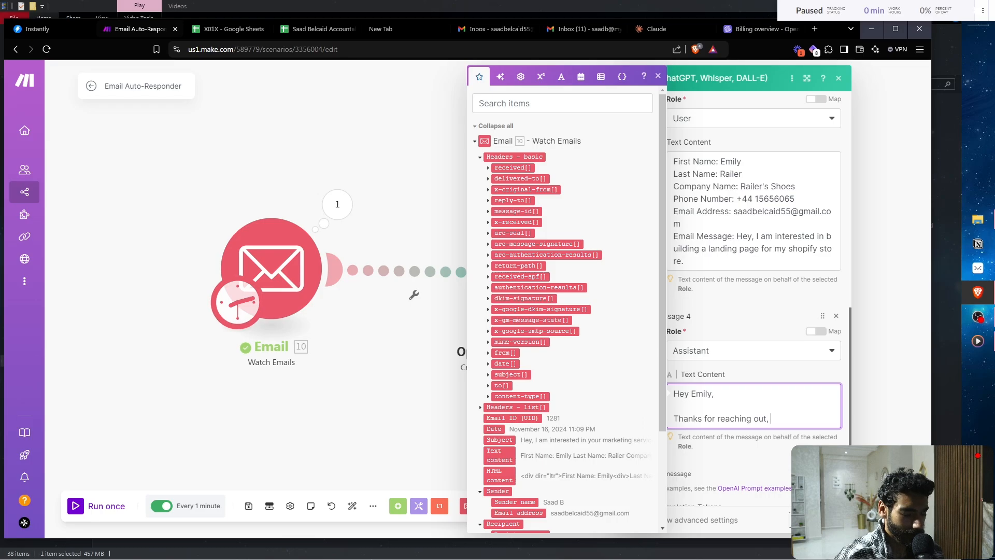
text(can"t w)
key(BackSpace)
key(BackSpace)
key(BackSpace)
key(BackSpace)
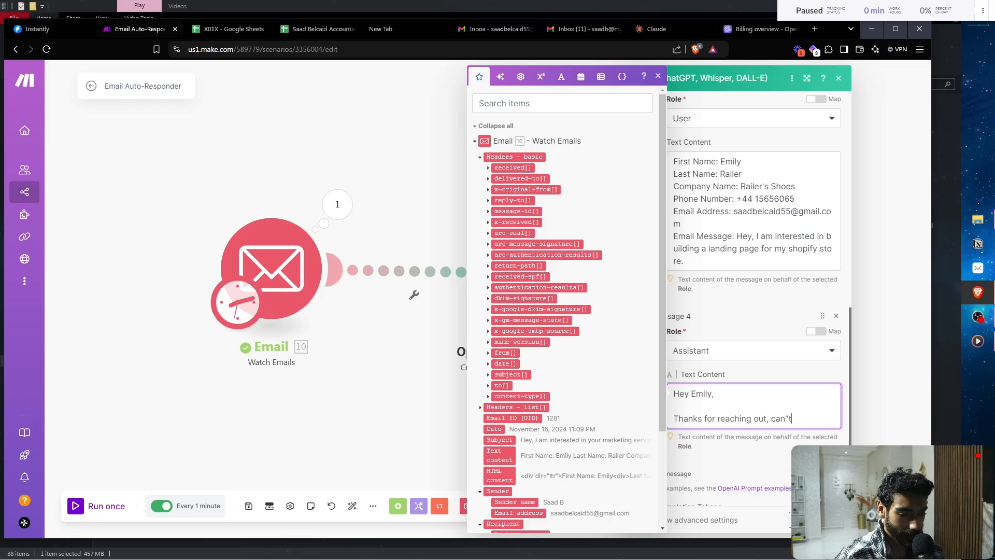
text('t wait to s)
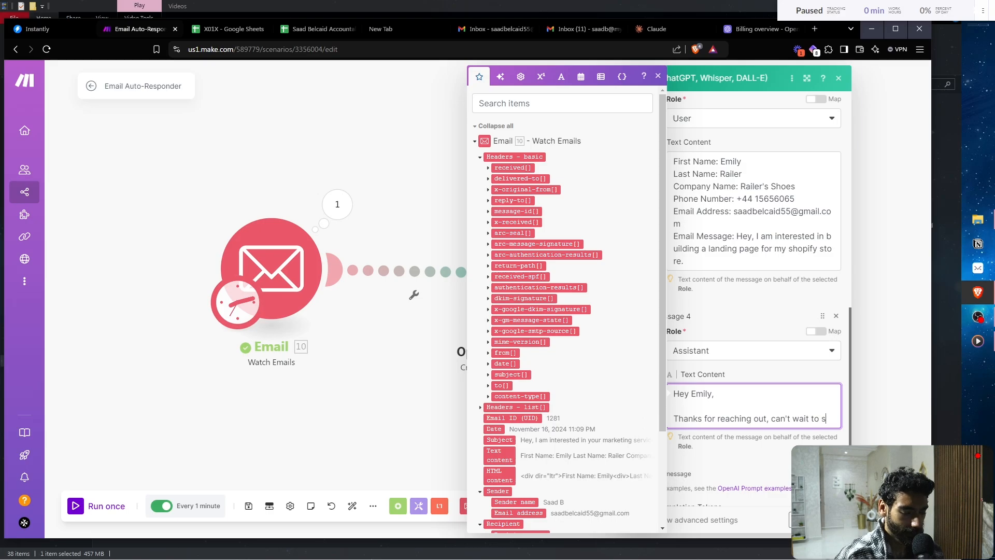
key(BackSpace)
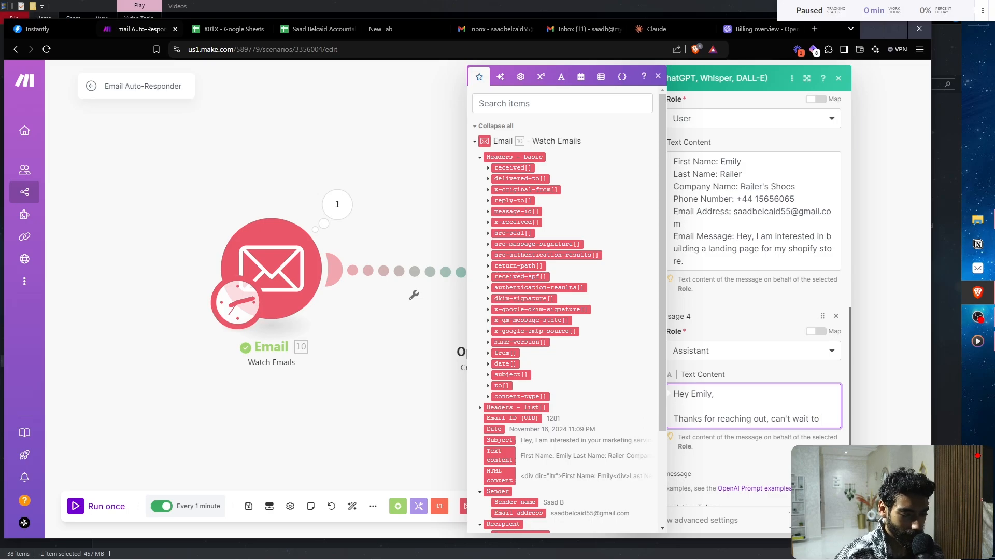
text(get started and)
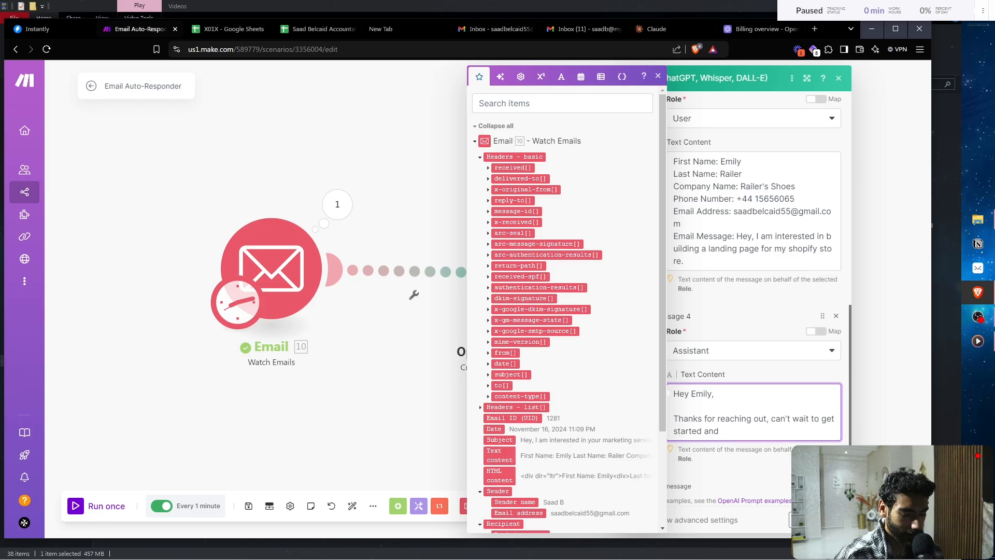
key(BackSpace)
key(BackSpace)
key(BackSpace)
key(BackSpace)
key(BackSpace)
key(BackSpace)
key(BackSpace)
key(BackSpace)
key(BackSpace)
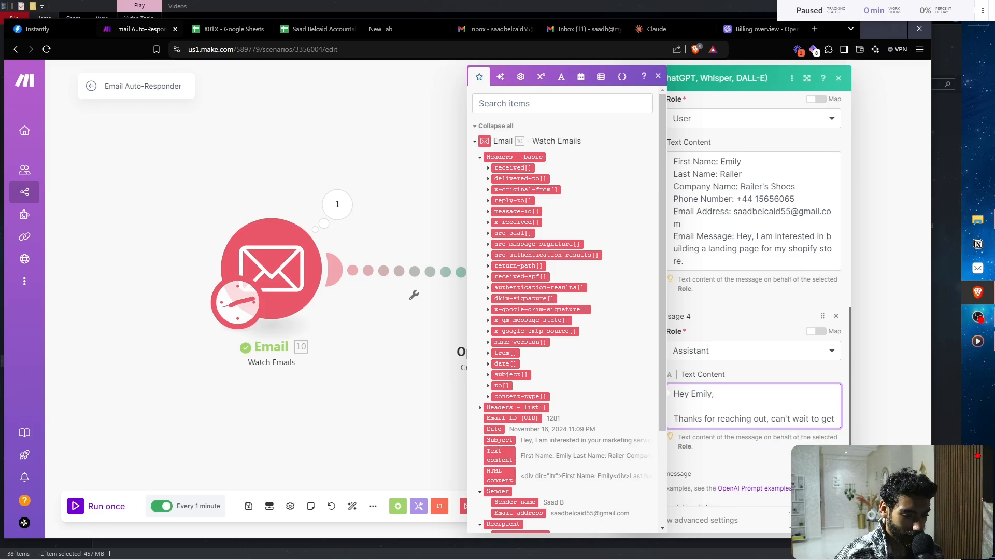
text(y)
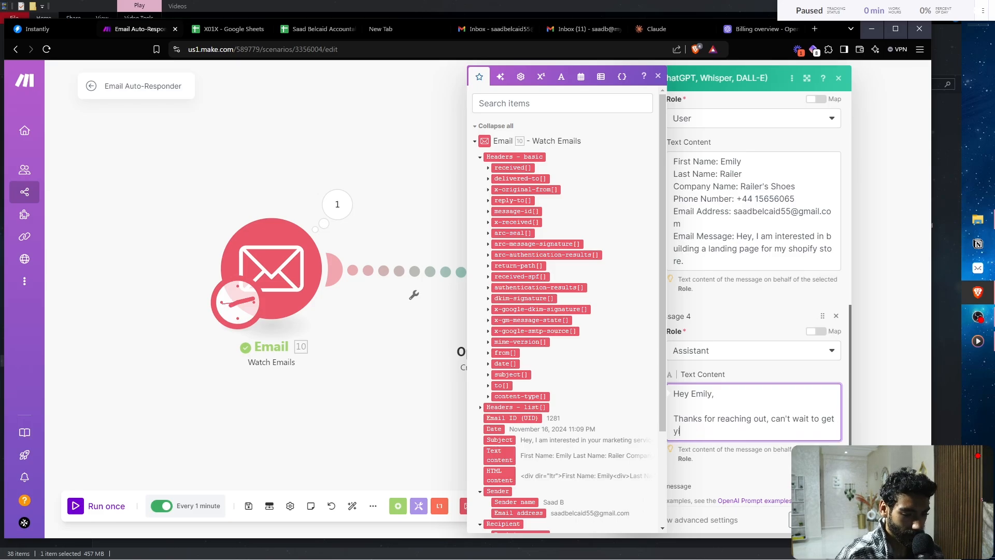
text(ou up and ru)
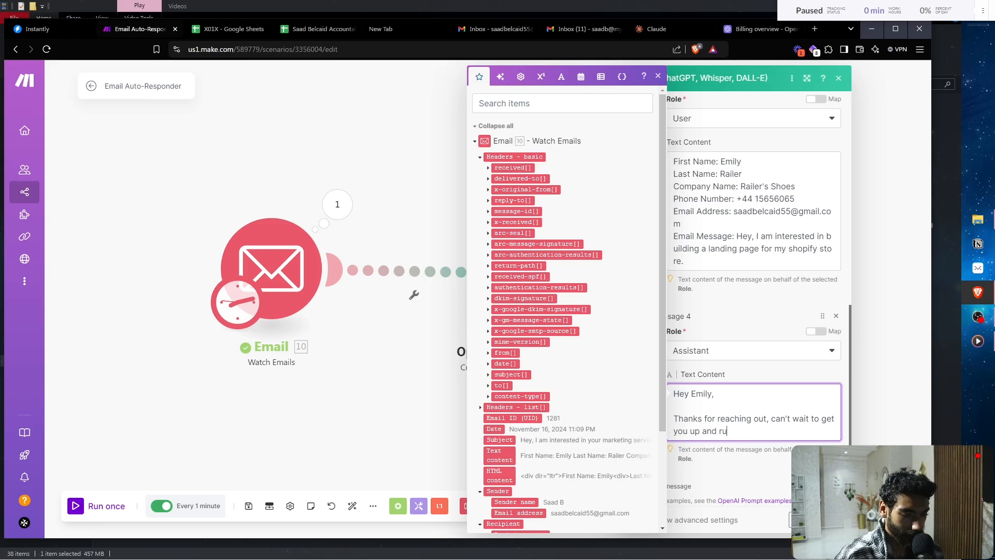
text(nning, when ar)
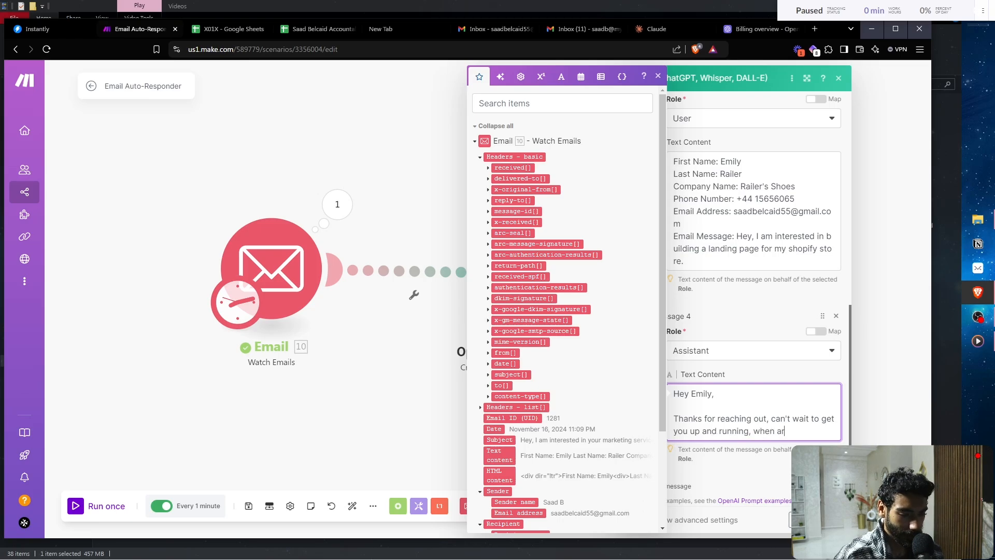
text(e you free for a)
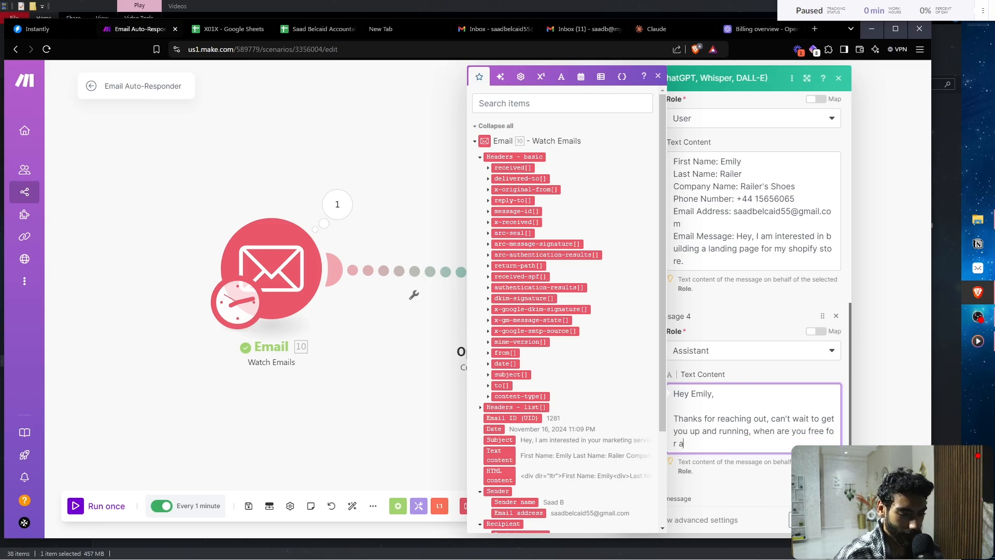
text( quick ca)
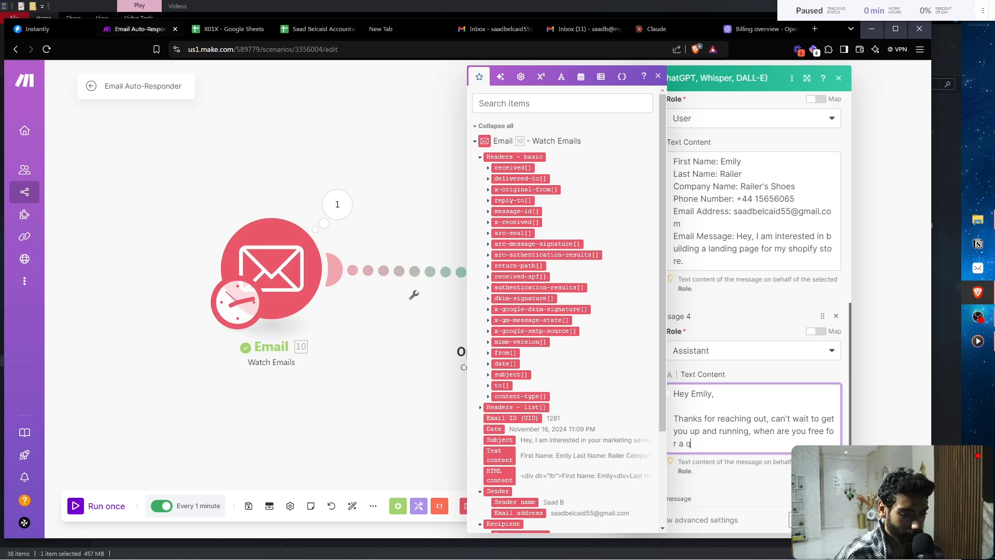
- Finish the reply with a quick call to 'discuss specific vision & needs?' and 'Looking forward'
text(dicuss your)
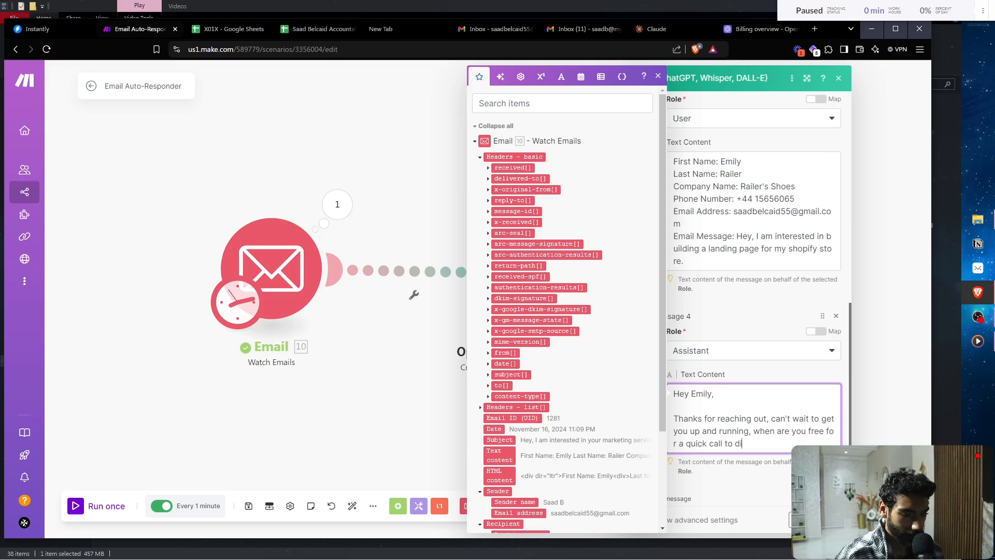
key(BackSpace)
key(BackSpace)
key(BackSpace)
key(BackSpace)
key(BackSpace)
key(BackSpace)
key(BackSpace)
key(BackSpace)
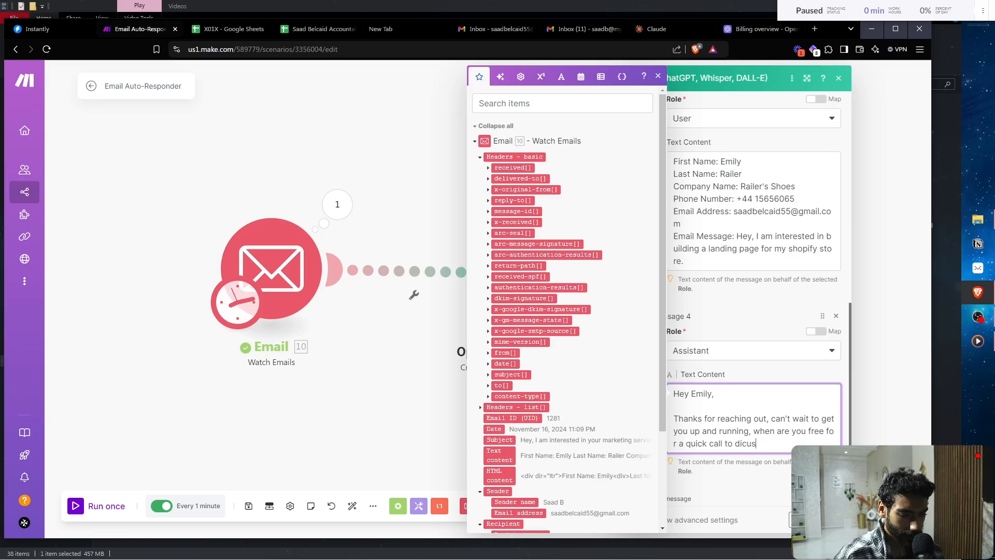
text(s)
key(BackSpace)
key(BackSpace)
text(scuss )
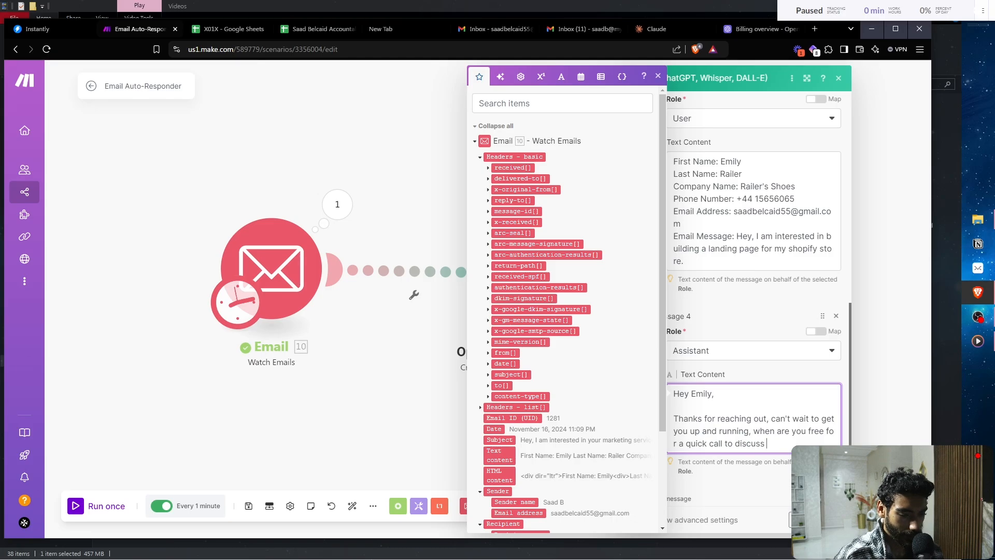
text(specific vision & needs)
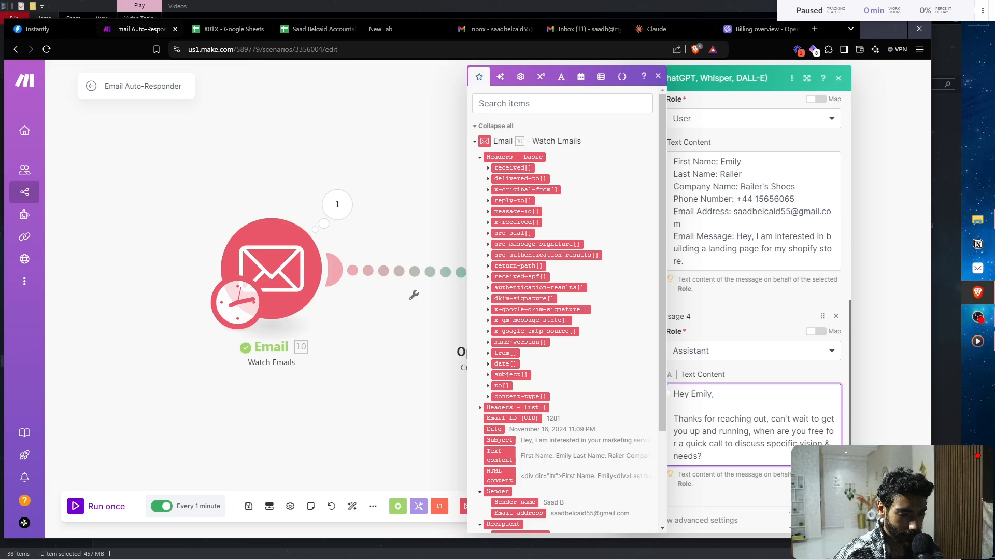
text(?)
scroll(809, 322, down, 1)
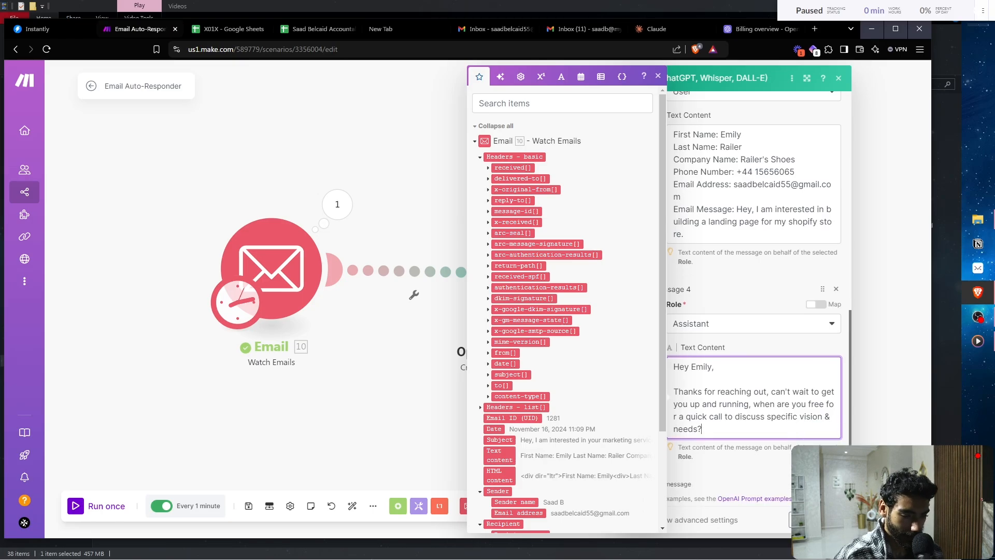
scroll(810, 322, down, 2)
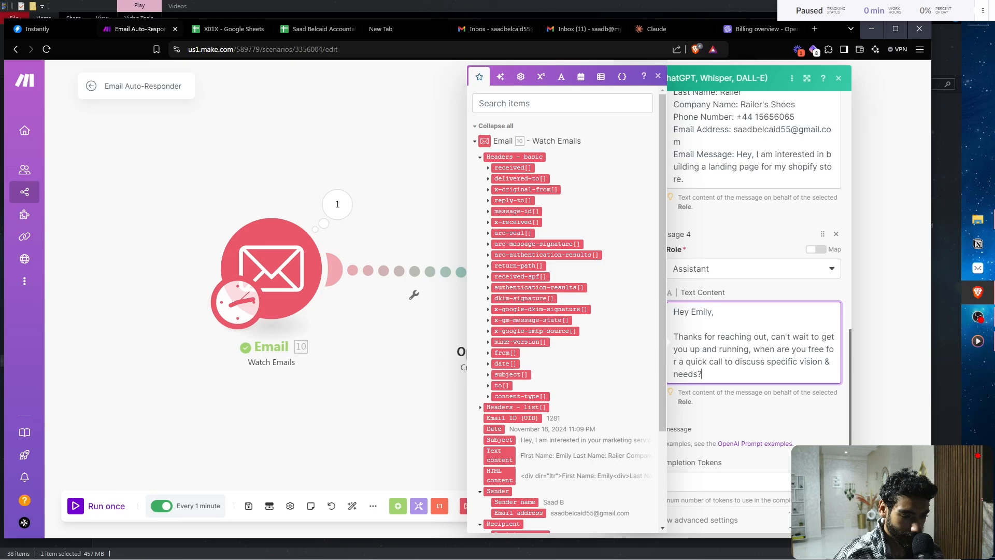
key(Return)
key(Return)
text(Looking f)
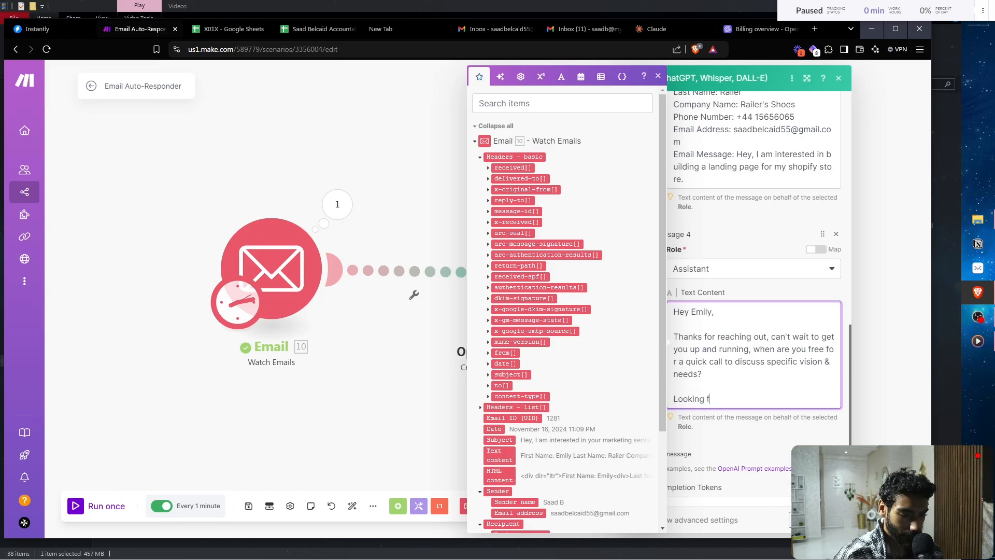
text(orward)
scroll(810, 241, down, 4)
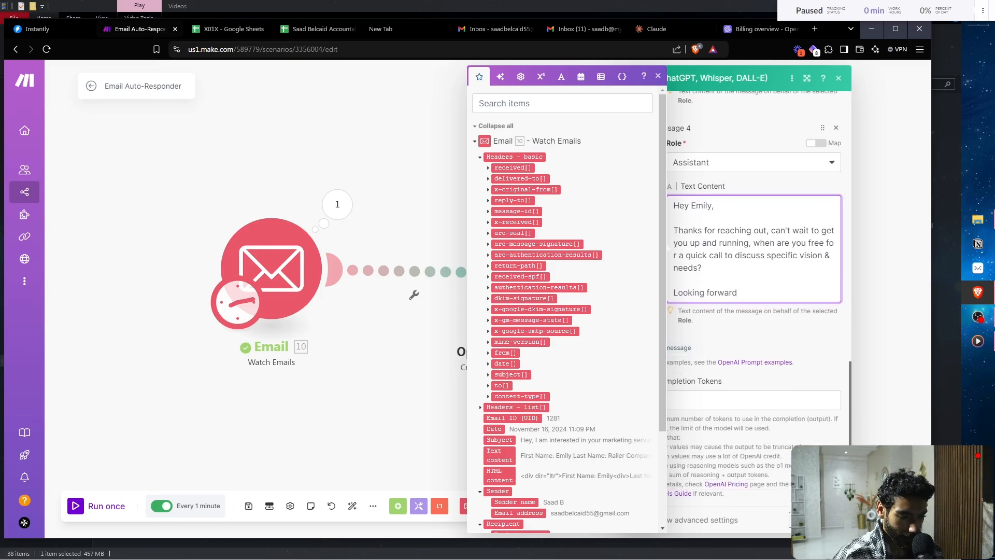
- Add a User Message 5 mapped to the email's 10. Text content
click(810, 135)
click(670, 347)
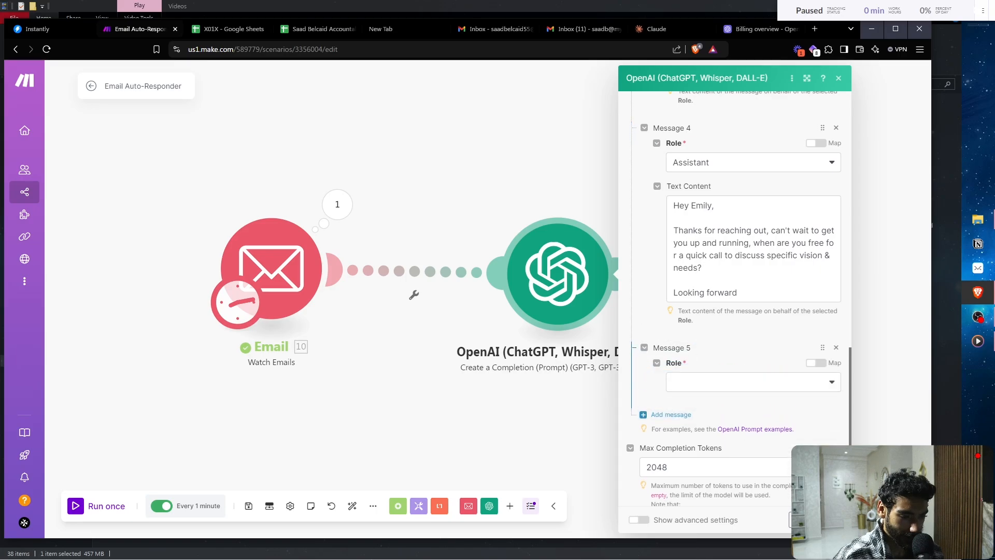
click(726, 417)
click(736, 425)
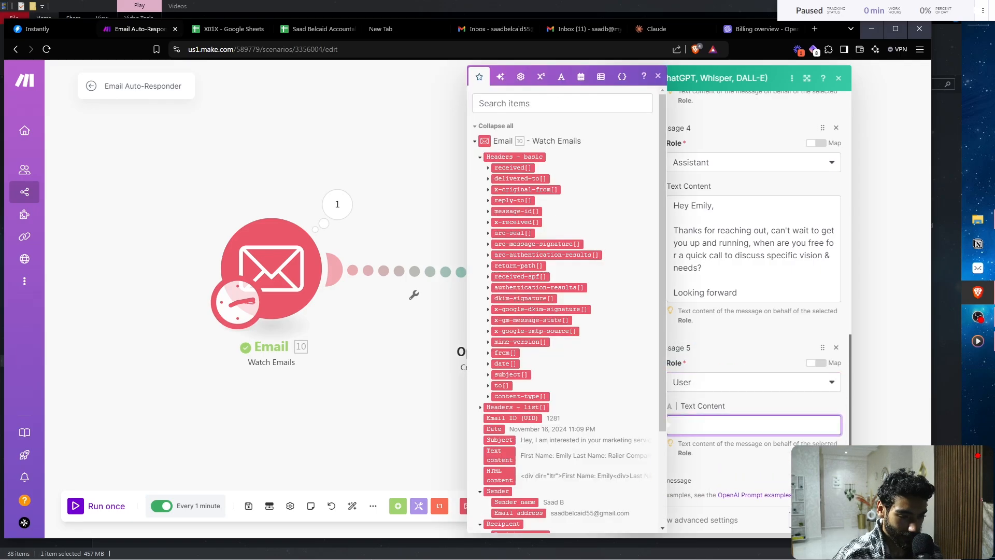
scroll(566, 362, down, 3)
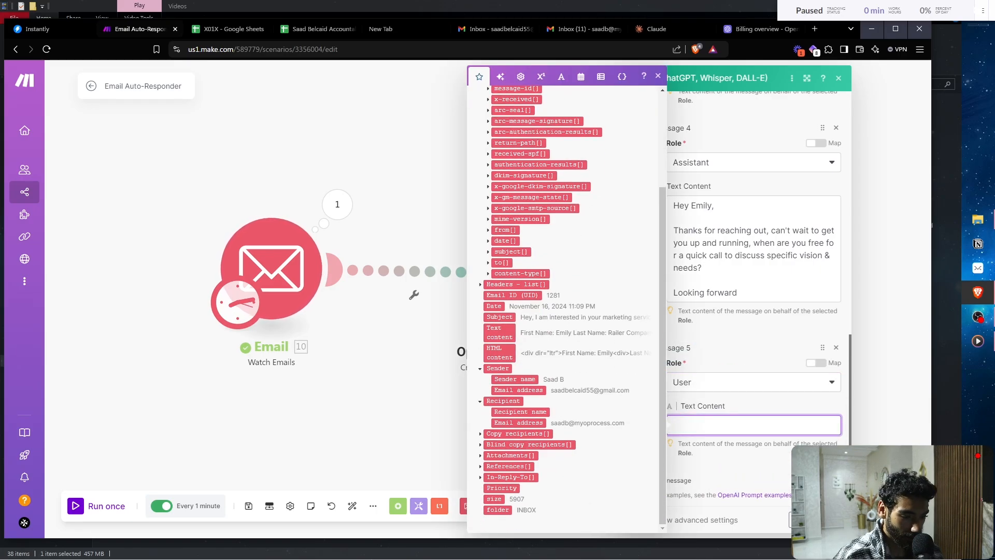
click(499, 332)
key(Escape)
- Set the advanced Temperature to 0.7 and close the OpenAI module settings
scroll(734, 298, down, 3)
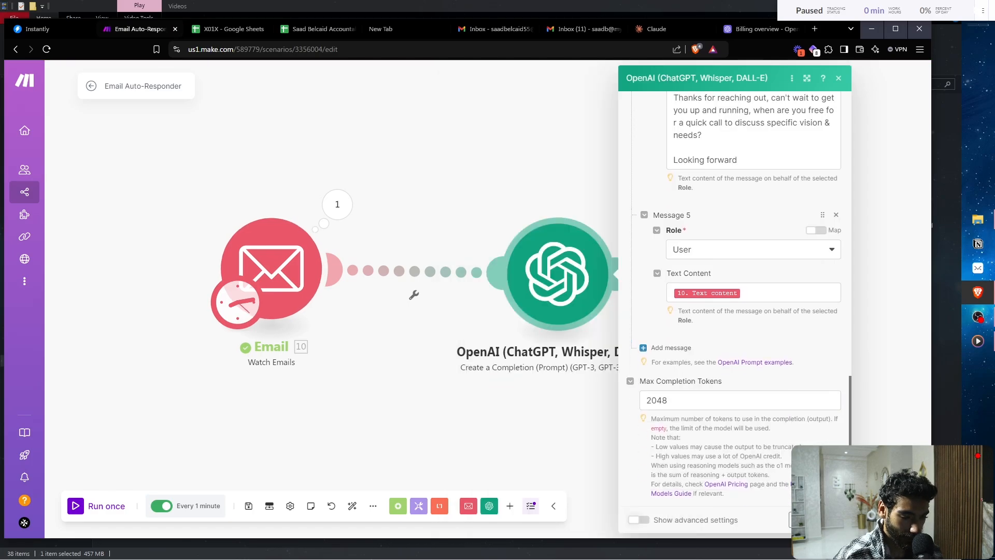
click(638, 519)
double_click(647, 387)
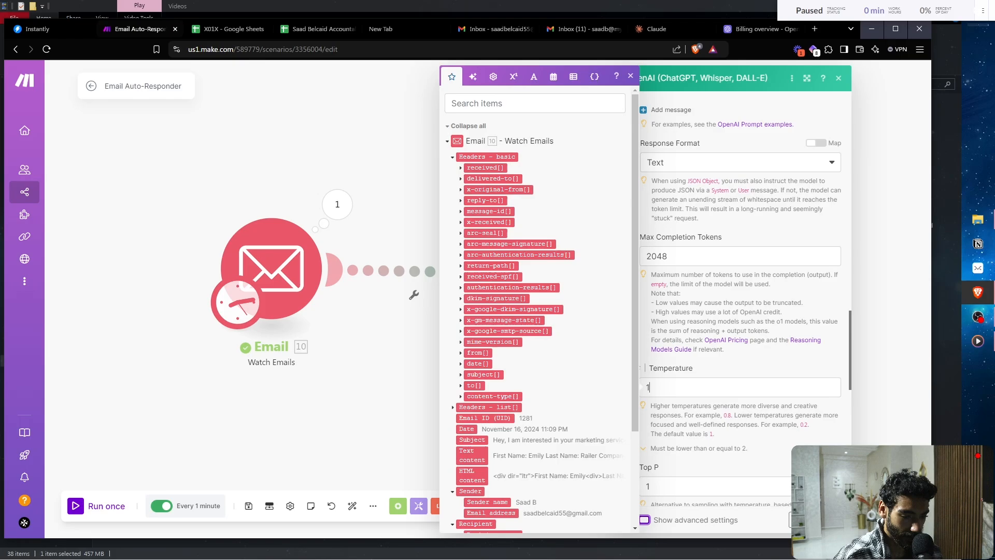
text(0.7)
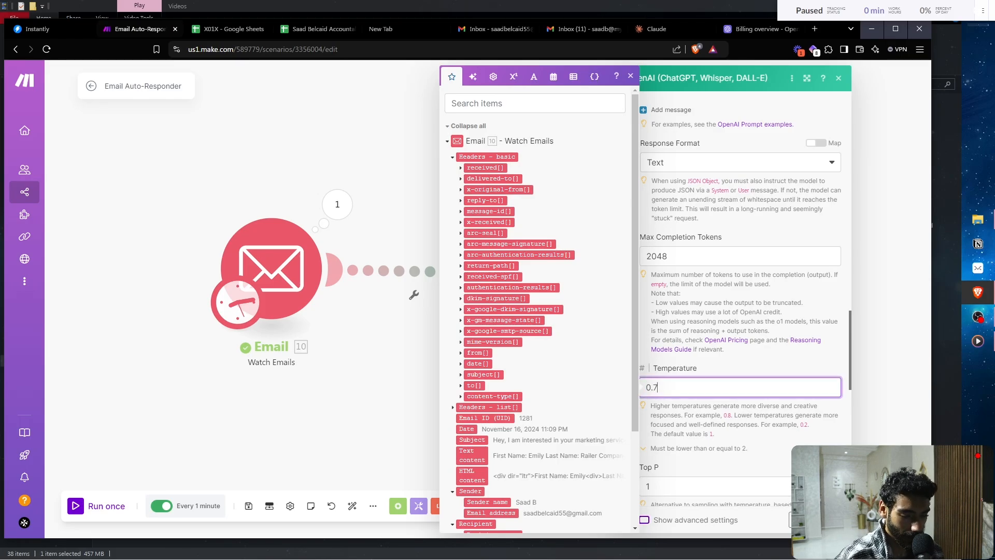
key(Return)
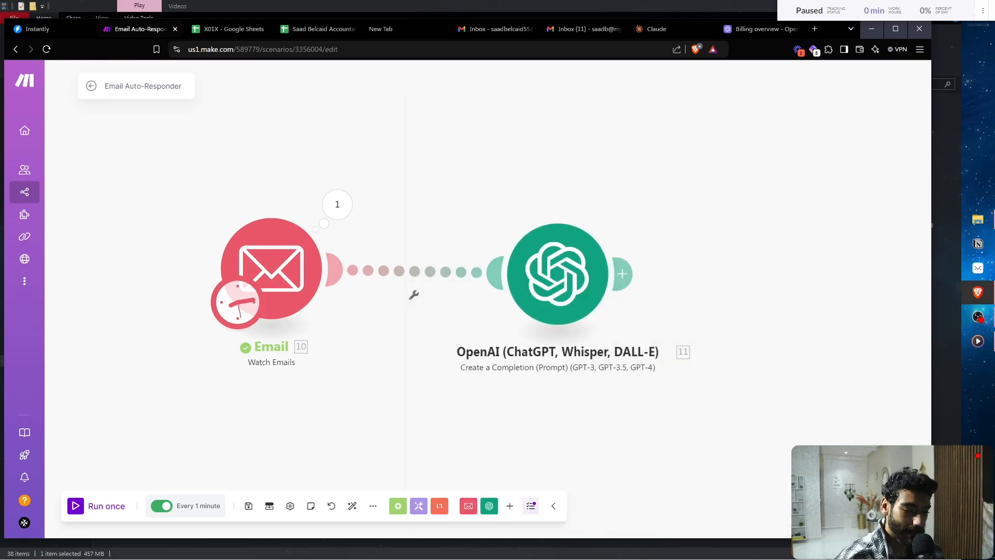
- Start the Email trigger from the most recent inquiry email and inspect the OpenAI drafted reply
right_click(267, 253)
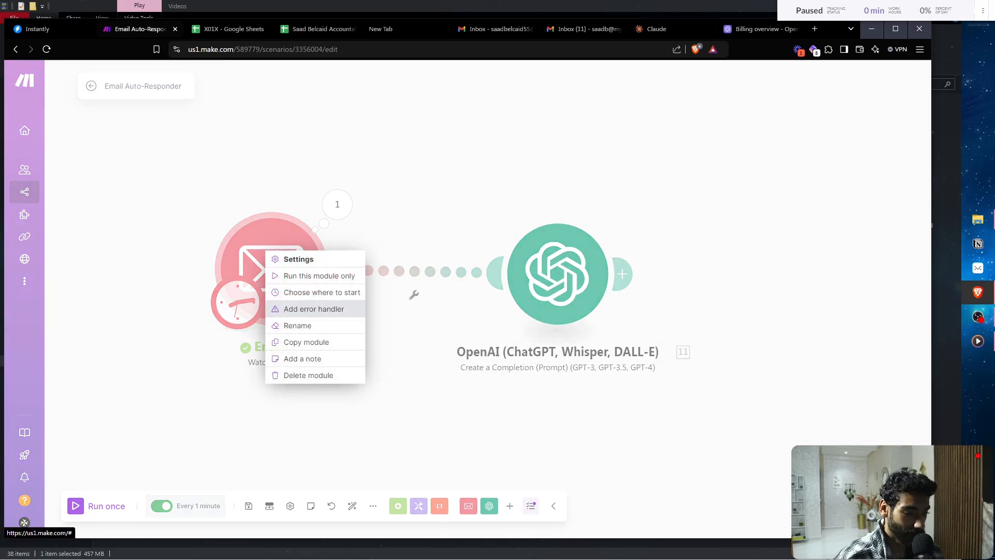
click(319, 292)
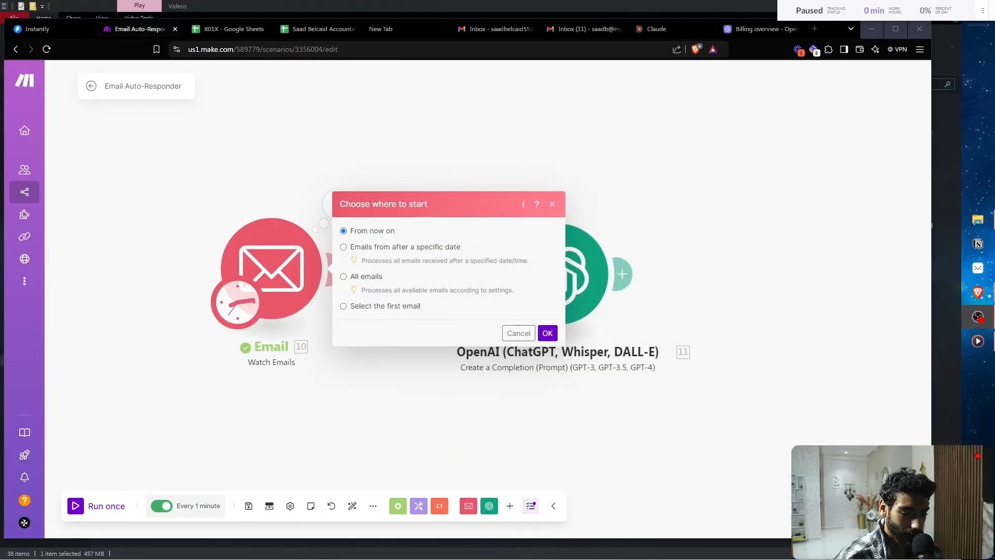
key(alt+Tab)
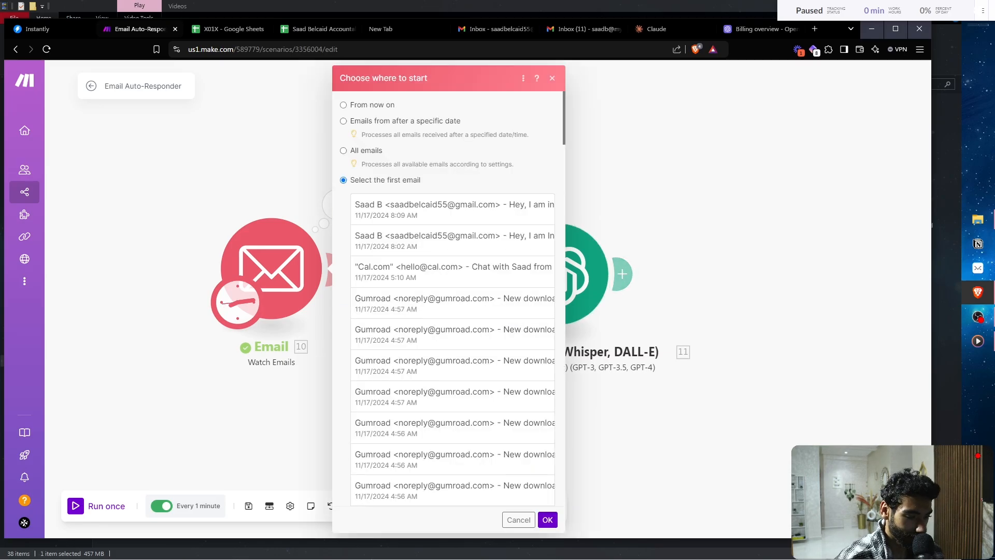
click(452, 209)
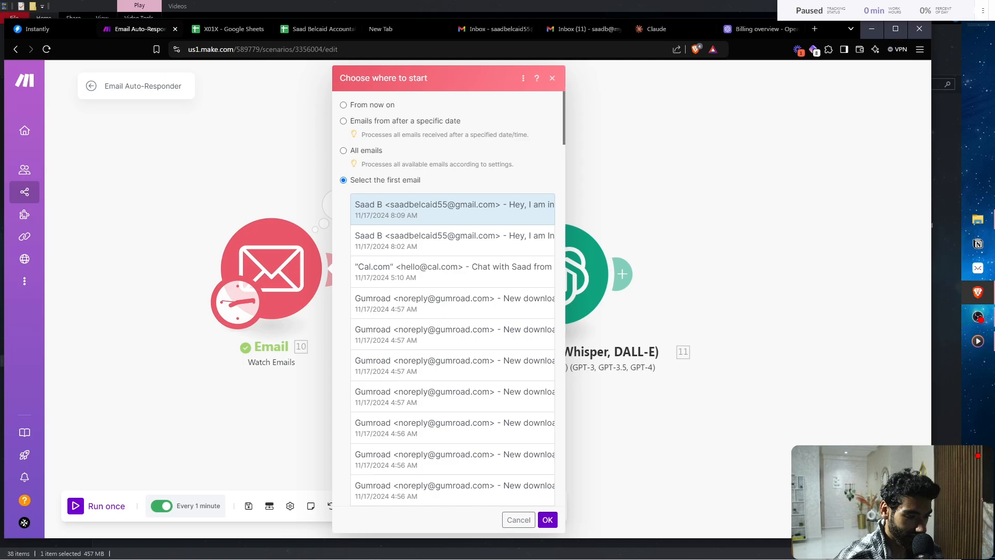
click(547, 520)
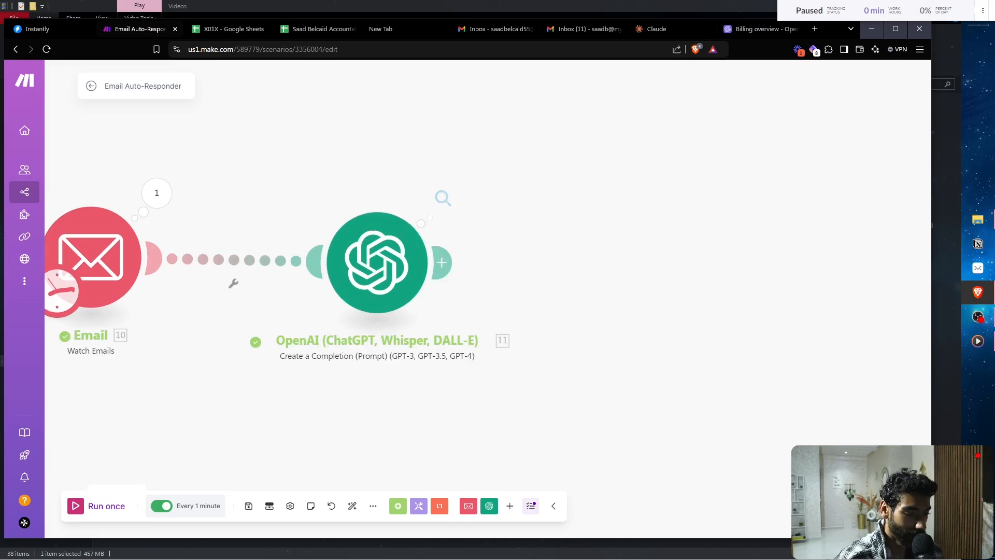
click(443, 197)
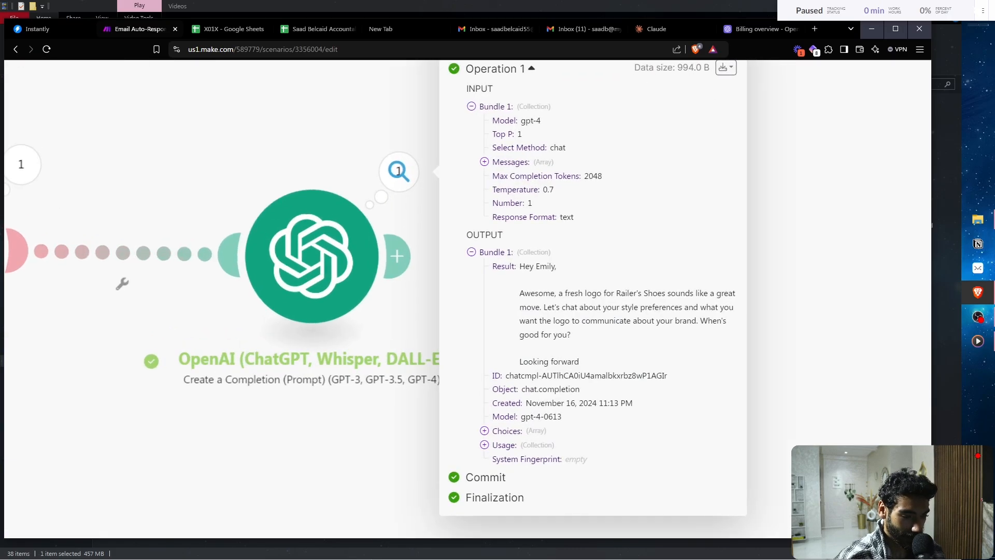
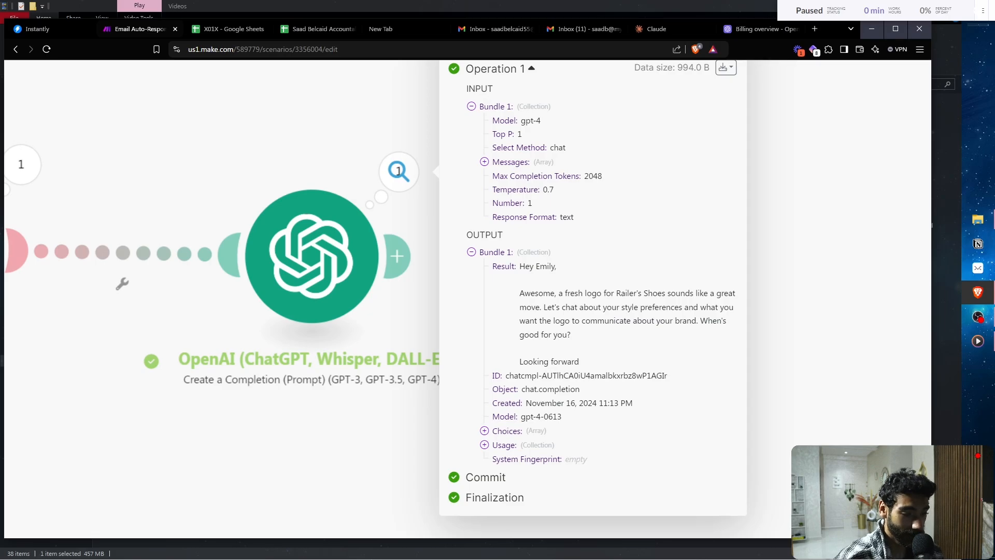
- Close the OpenAI run output and move the OpenAI module closer to the Email module
scroll(467, 299, down, 3)
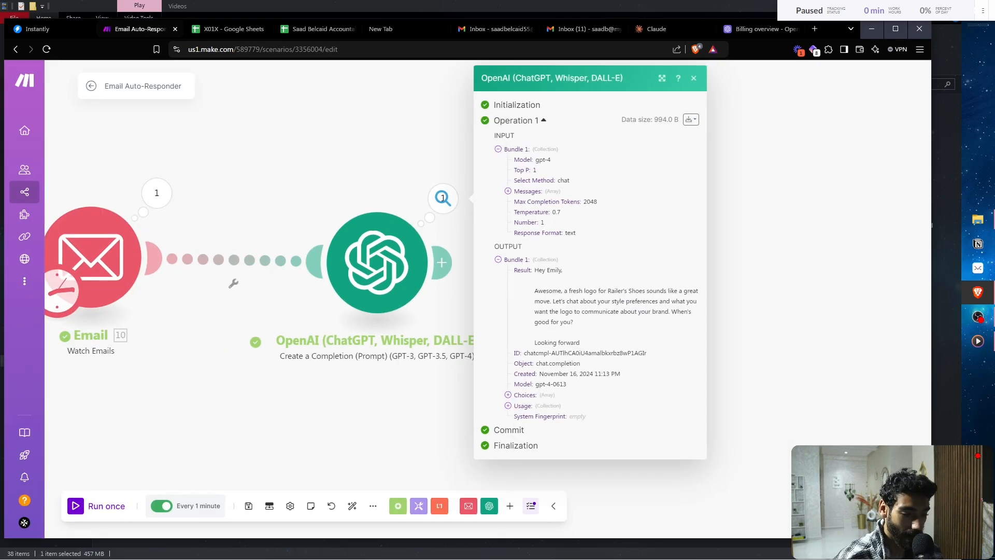
click(377, 262)
drag(377, 262, 341, 261)
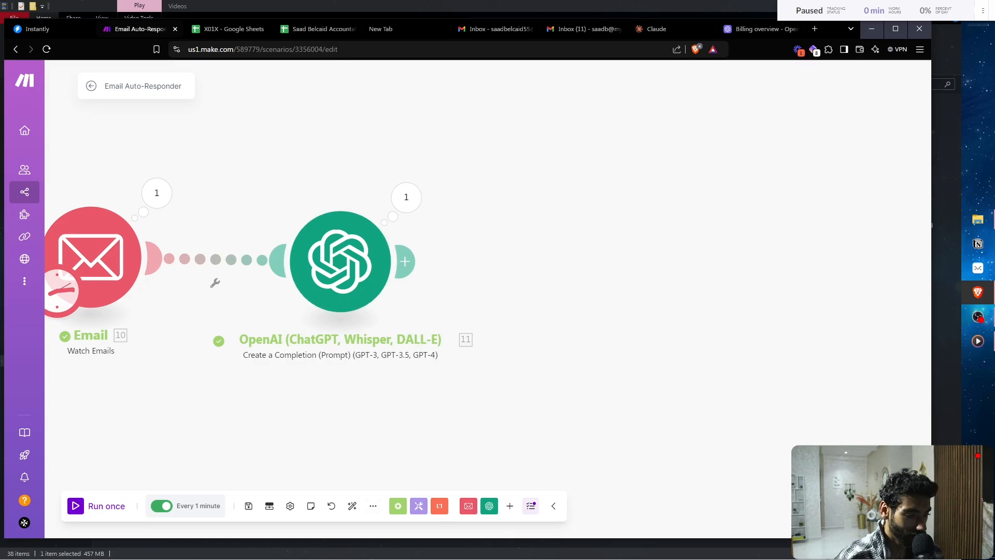
- Review the Email trigger's output bundle, selecting its Email Address line, then close it
click(157, 193)
scroll(299, 259, up, 3)
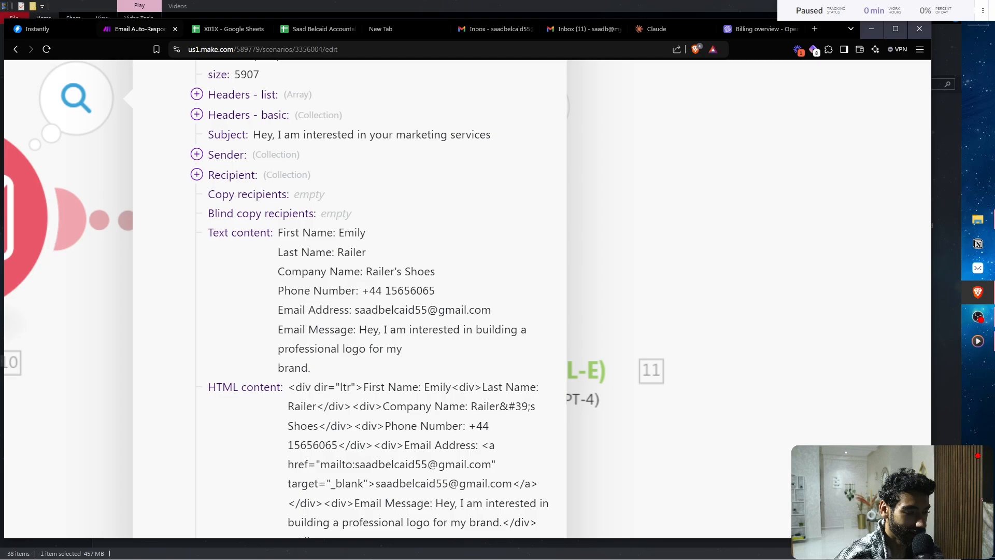
scroll(340, 313, up, 2)
triple_click(404, 309)
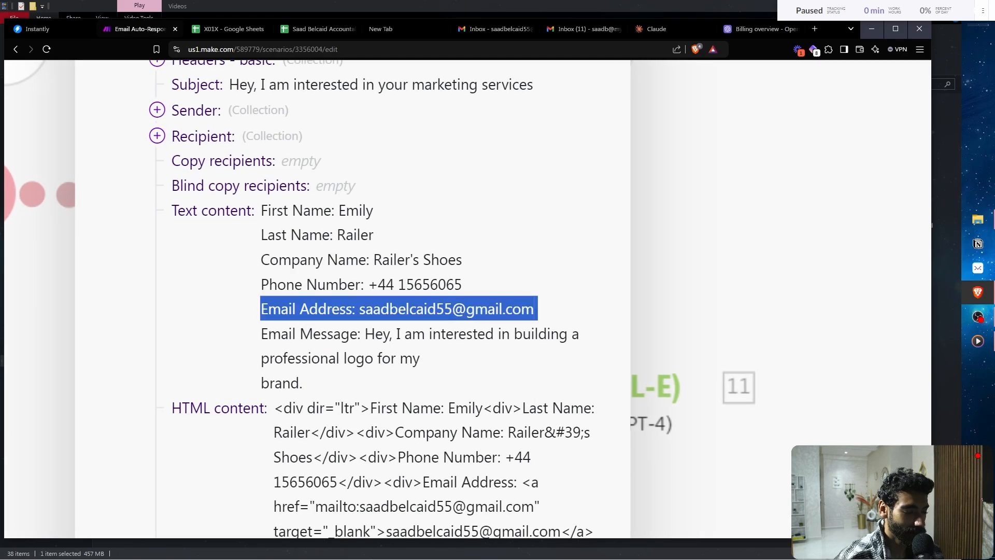
scroll(418, 314, down, 2)
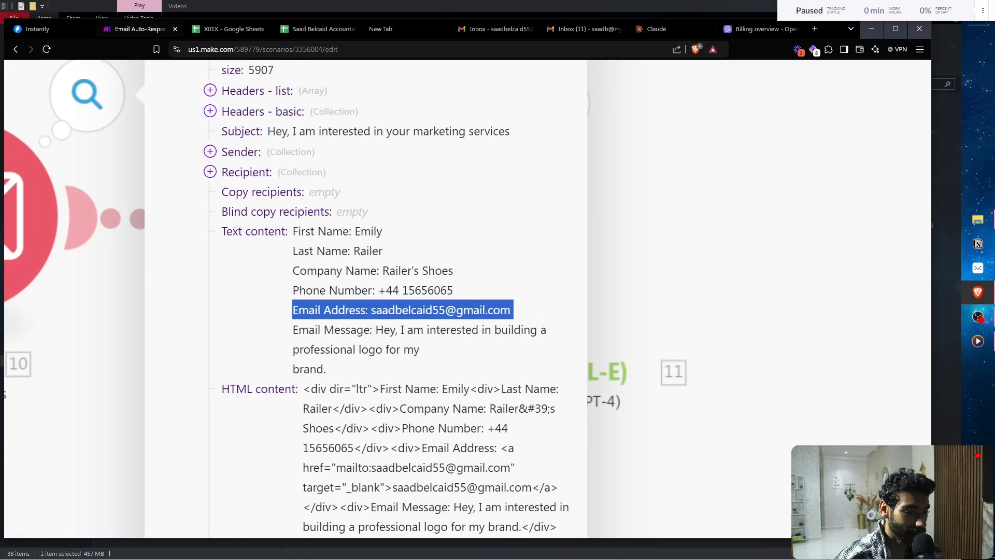
scroll(405, 309, down, 3)
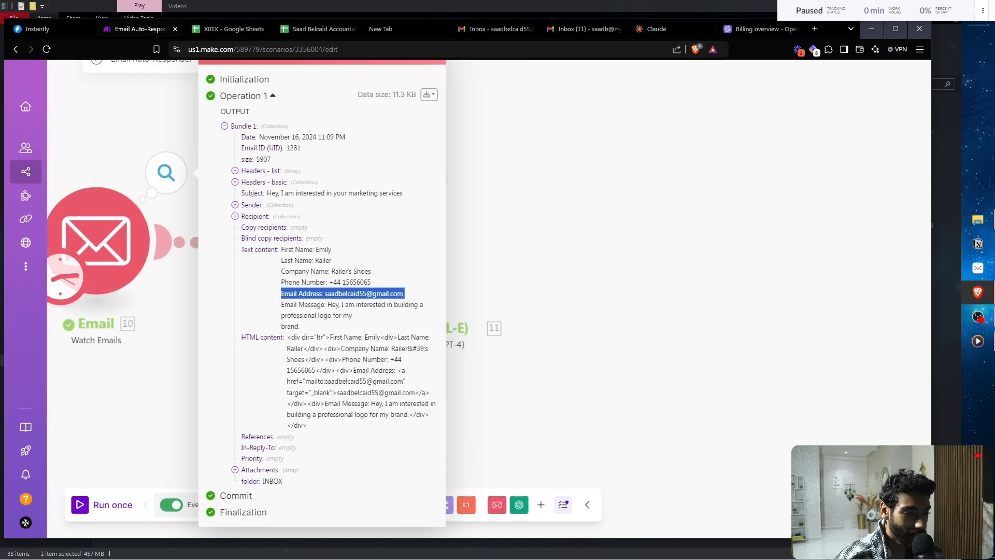
key(Escape)
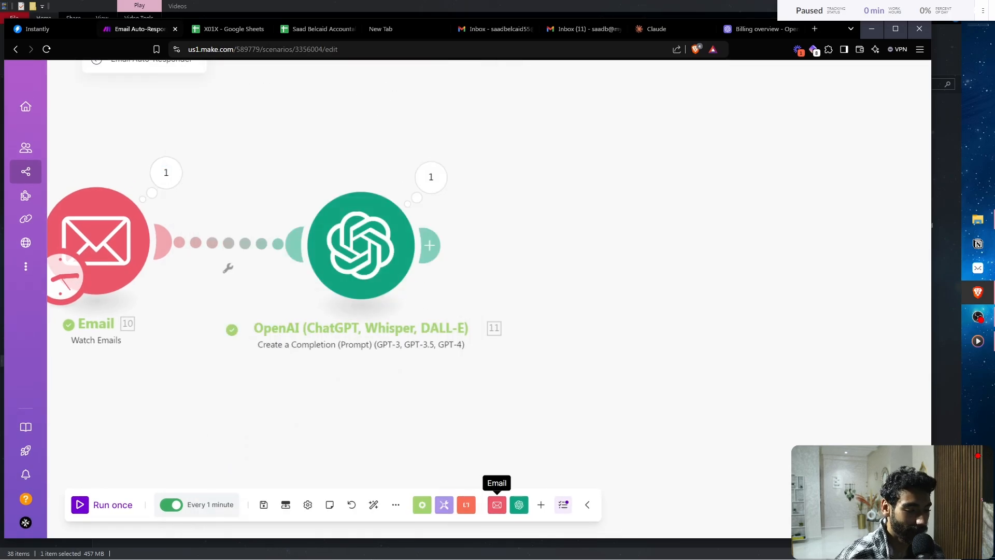
- Add an OpenAI Create a Completion module after module 11 using gpt-4, with one User message
click(518, 504)
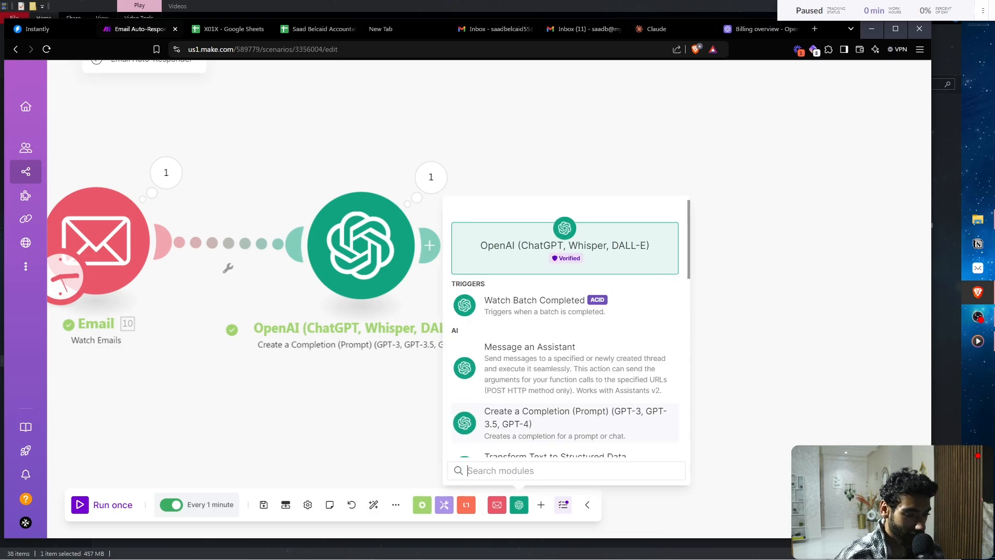
click(523, 417)
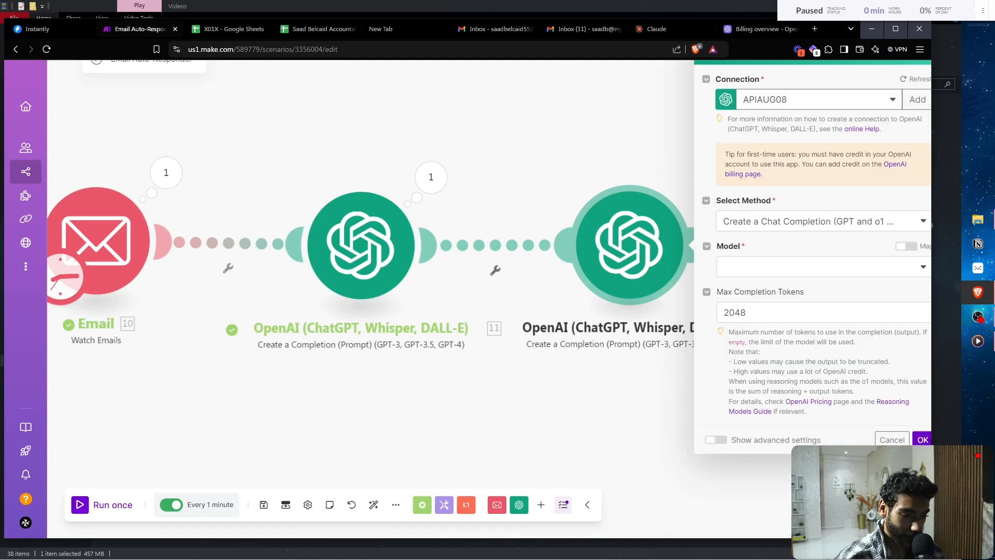
click(816, 266)
scroll(816, 365, down, 2)
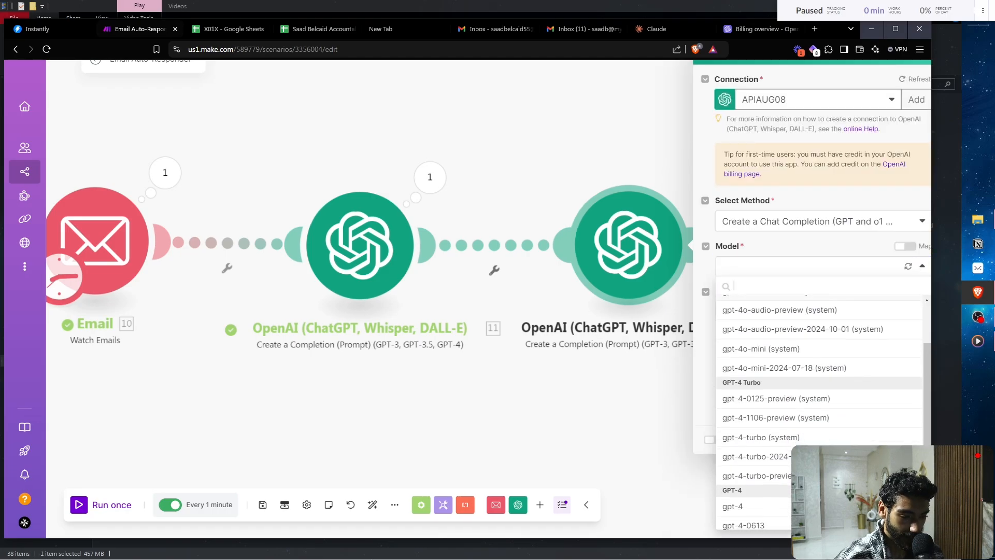
click(733, 506)
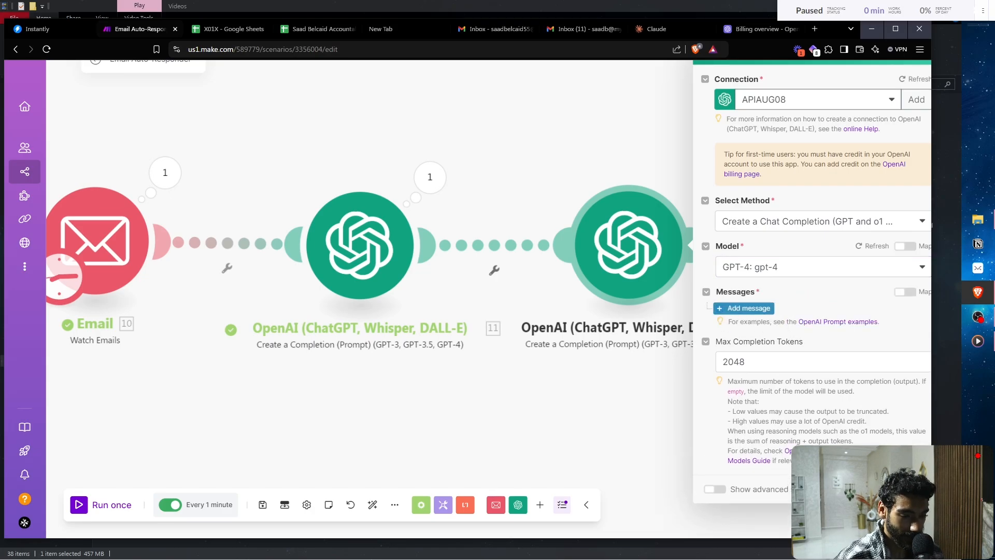
click(748, 308)
click(829, 344)
click(758, 383)
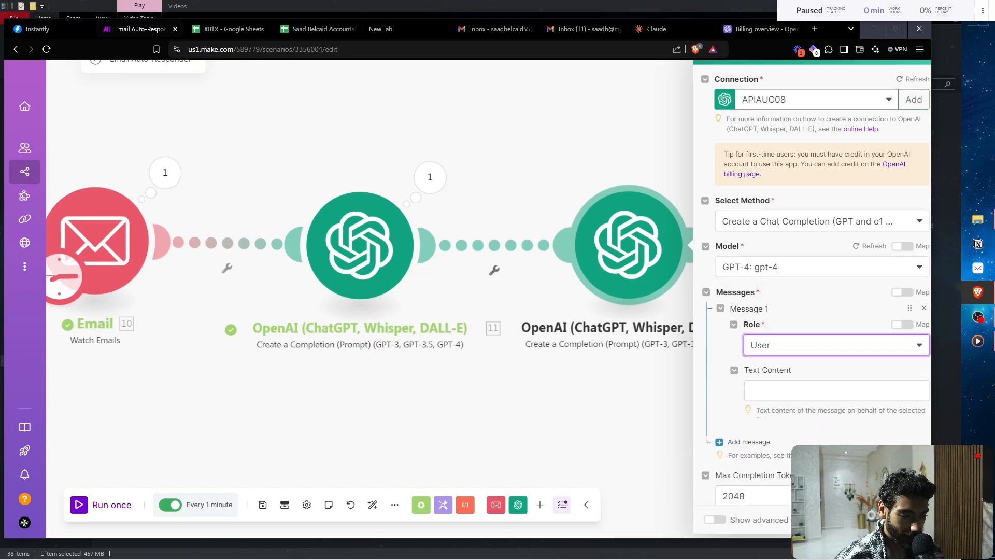
- Write Message 1's prompt: turn this email data into structured JSON, output correct JSON only, exclude any ``josn
click(836, 390)
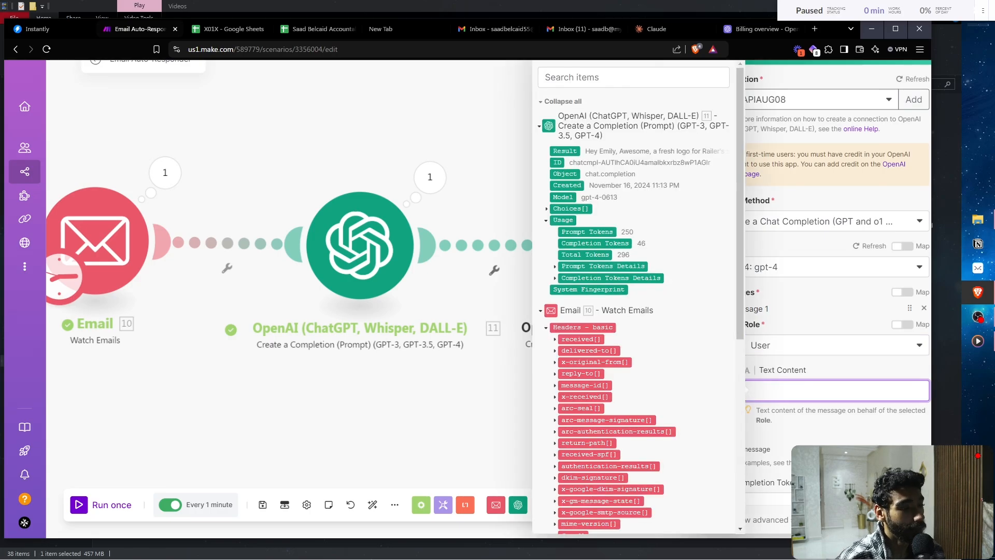
text(You a)
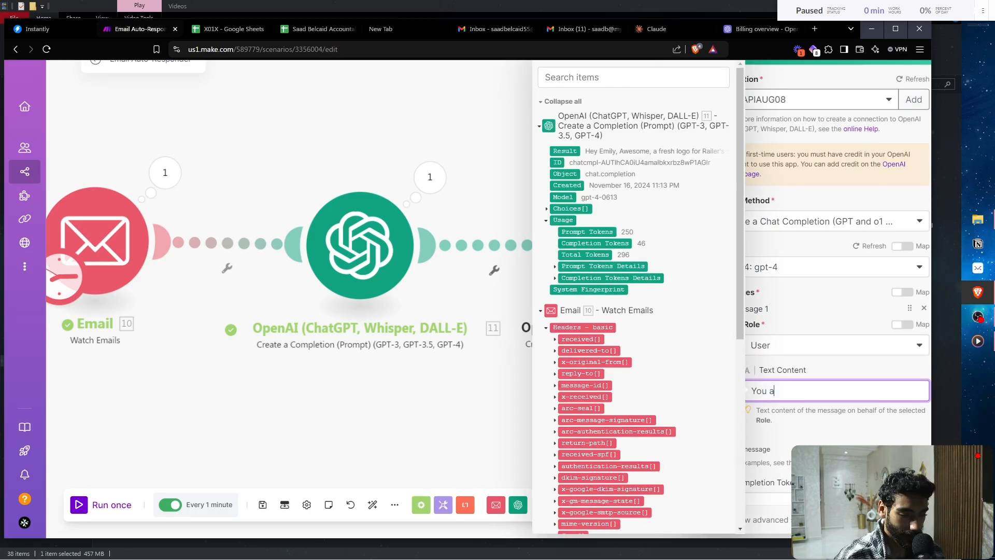
text(re a helpfu)
key(BackSpace)
key(BackSpace)
key(BackSpace)
key(BackSpace)
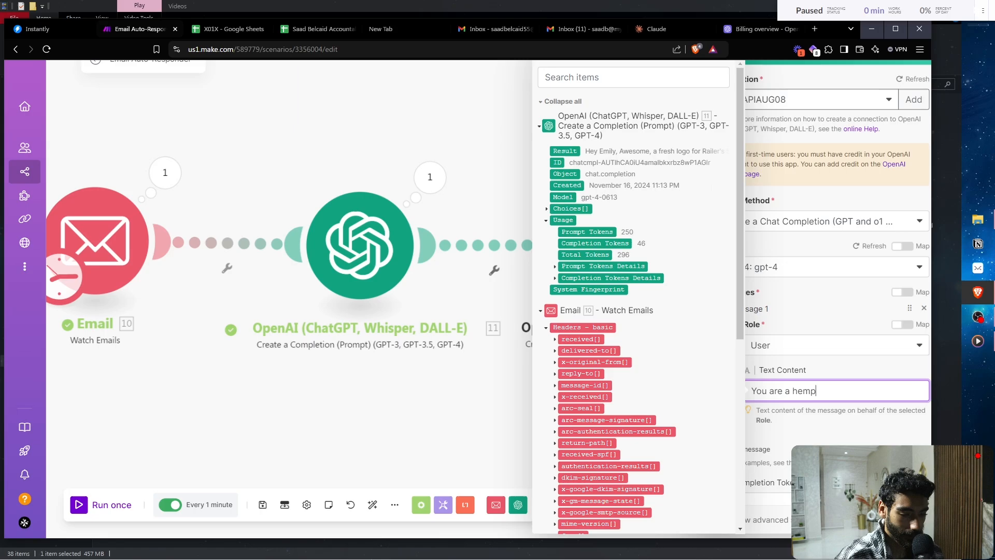
text(lpful intell)
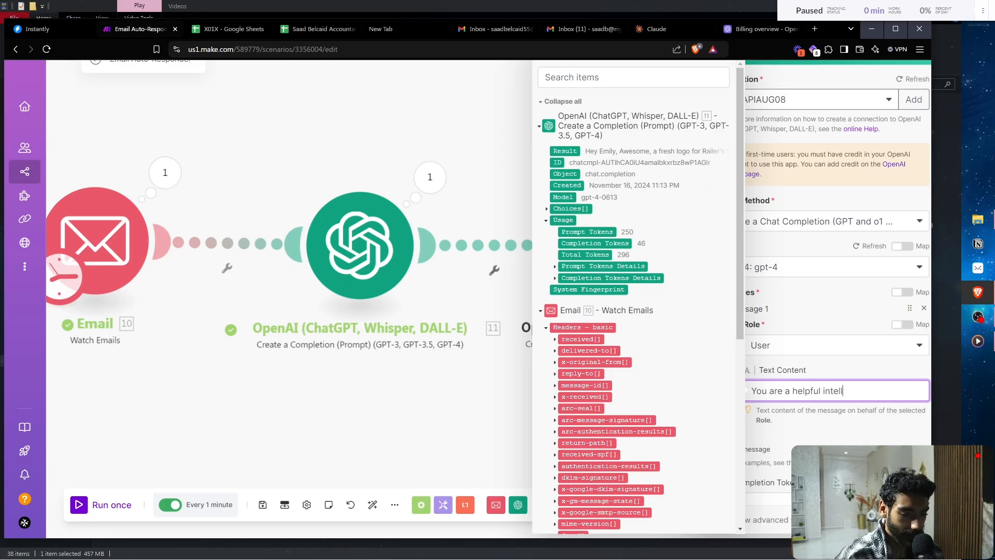
text(igent writing assi)
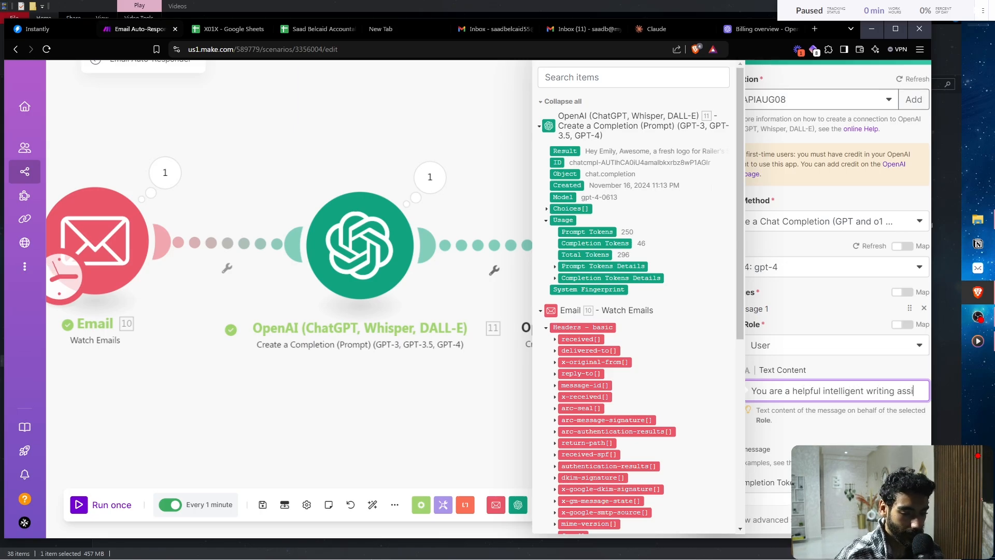
text(stant, your job is to run)
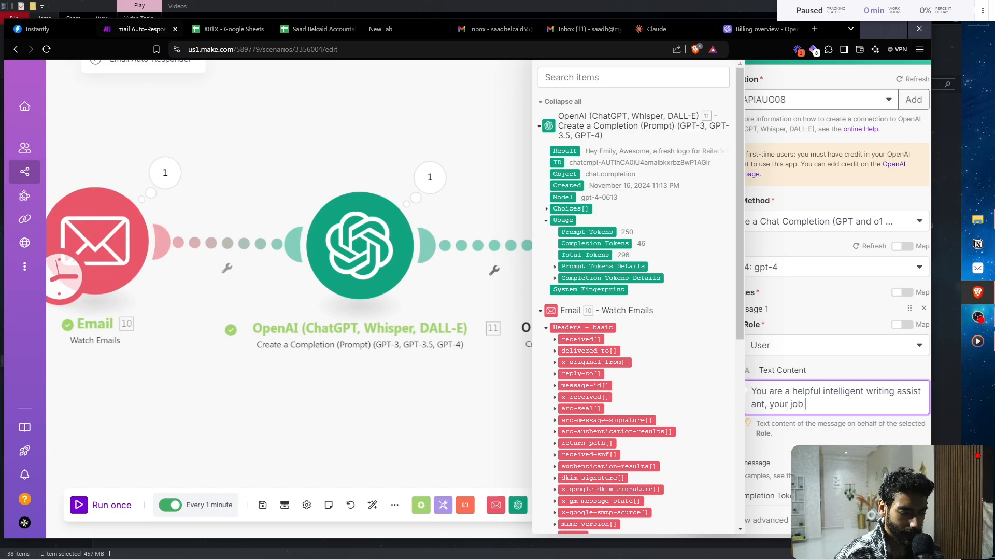
key(BackSpace)
key(BackSpace)
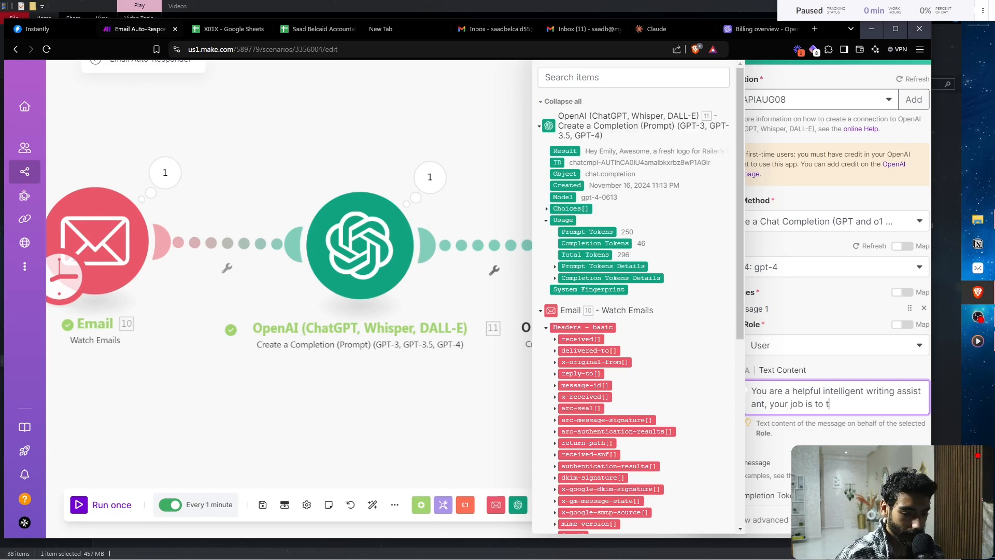
text(urn this email)
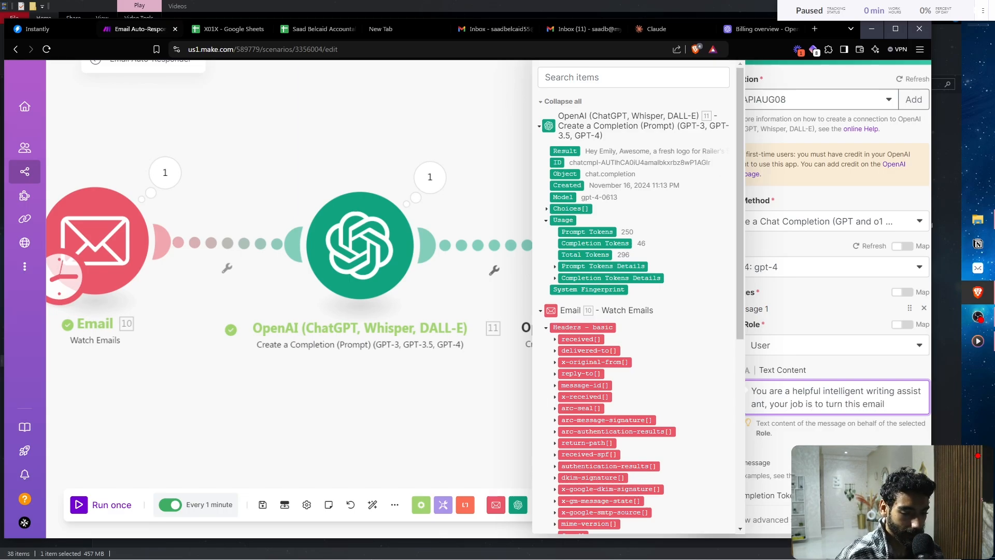
text( data into)
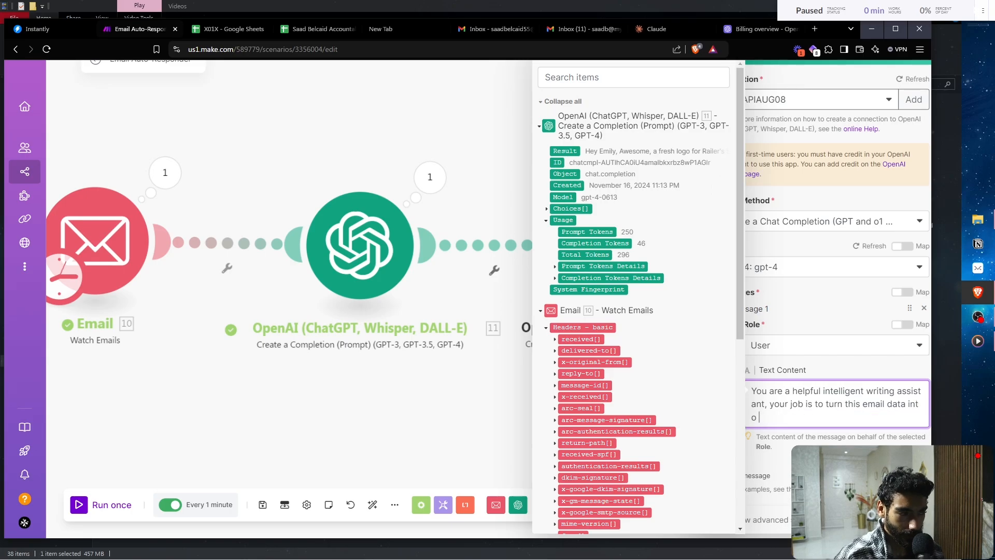
text( a struc)
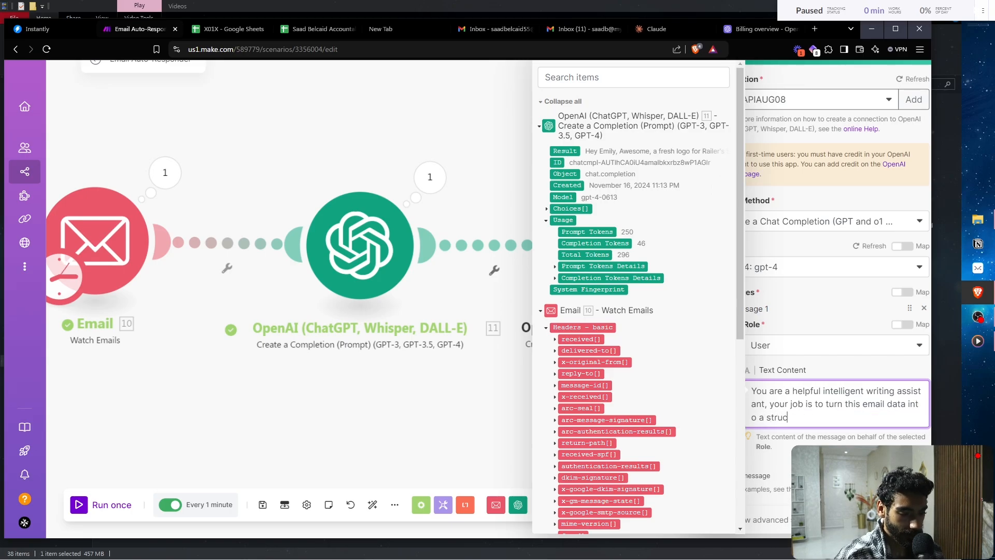
text(tured forma)
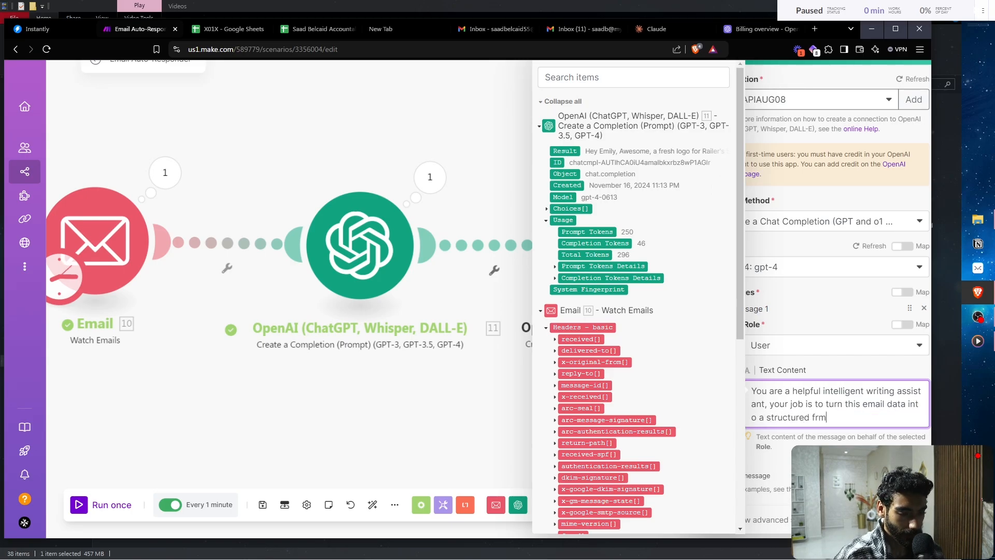
text(tted J)
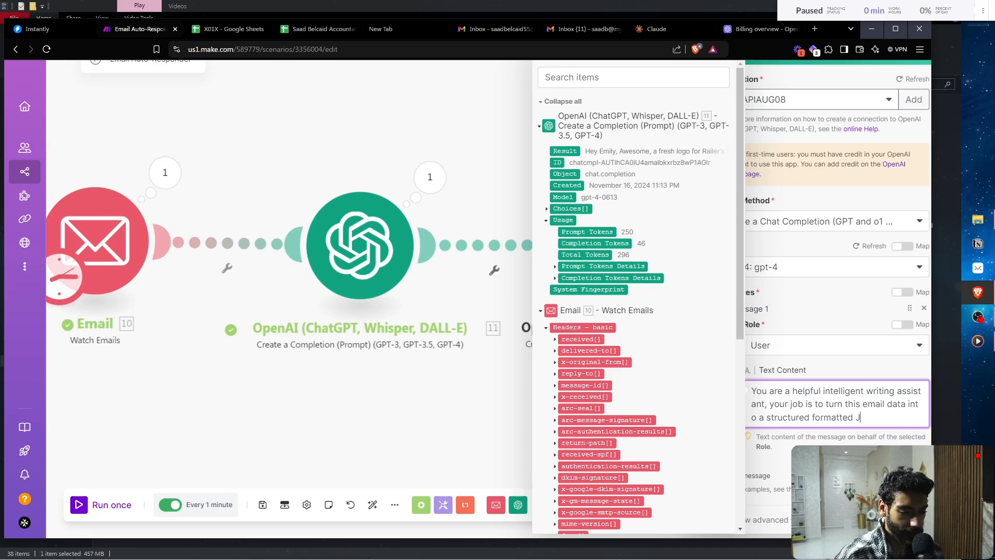
text(SON, output)
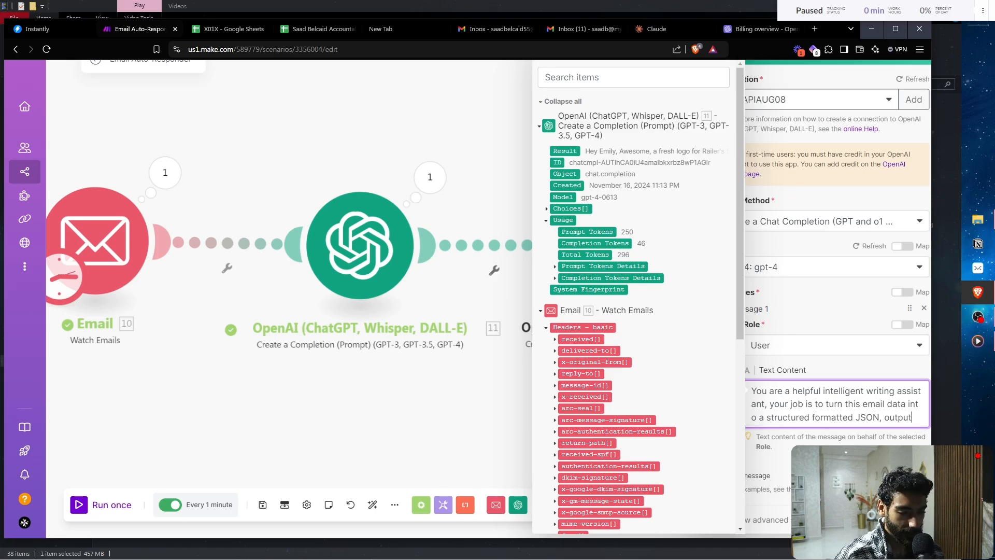
text( the JSON)
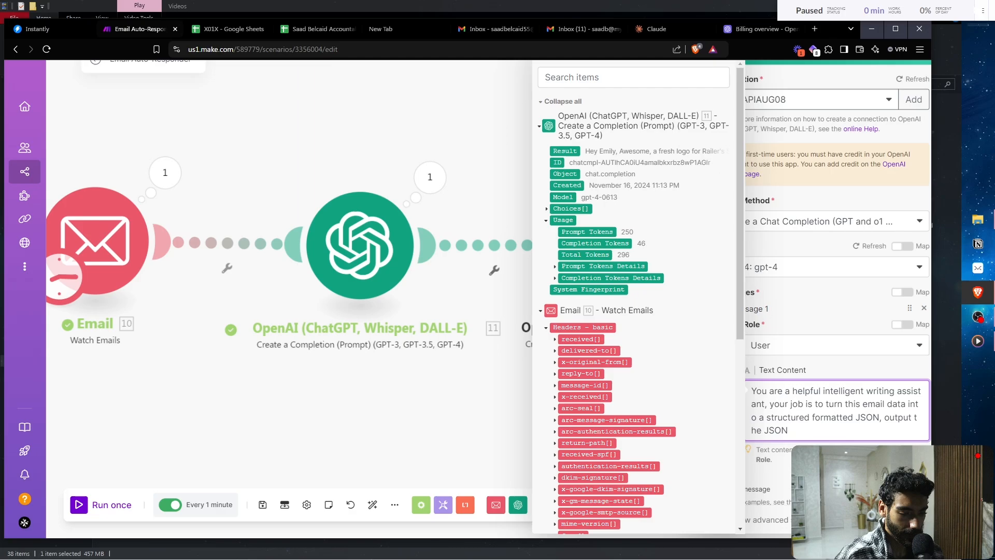
text( only ,)
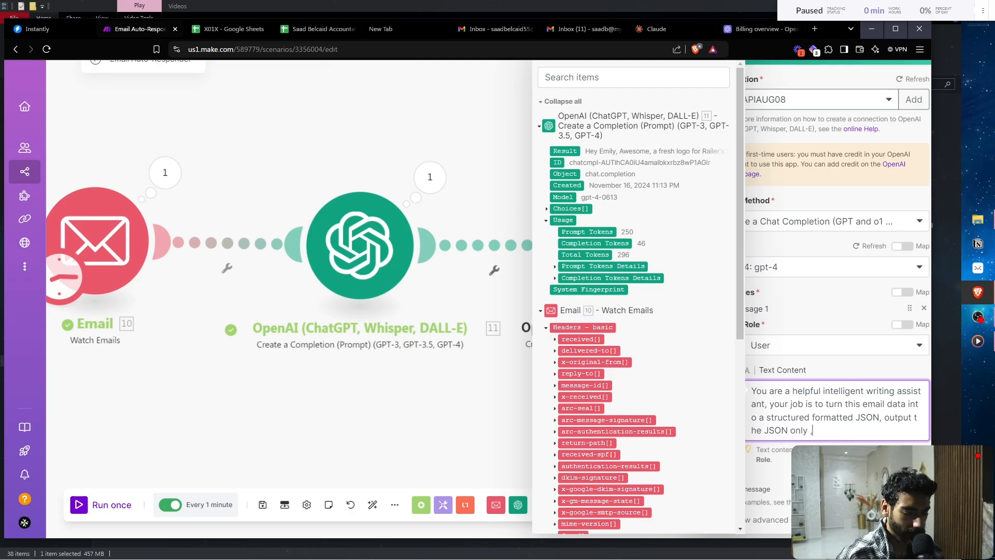
key(BackSpace)
key(BackSpace)
key(BackSpace)
key(BackSpace)
key(BackSpace)
key(BackSpace)
key(BackSpace)
key(BackSpace)
key(BackSpace)
key(BackSpace)
key(BackSpace)
key(BackSpace)
key(BackSpace)
key(BackSpace)
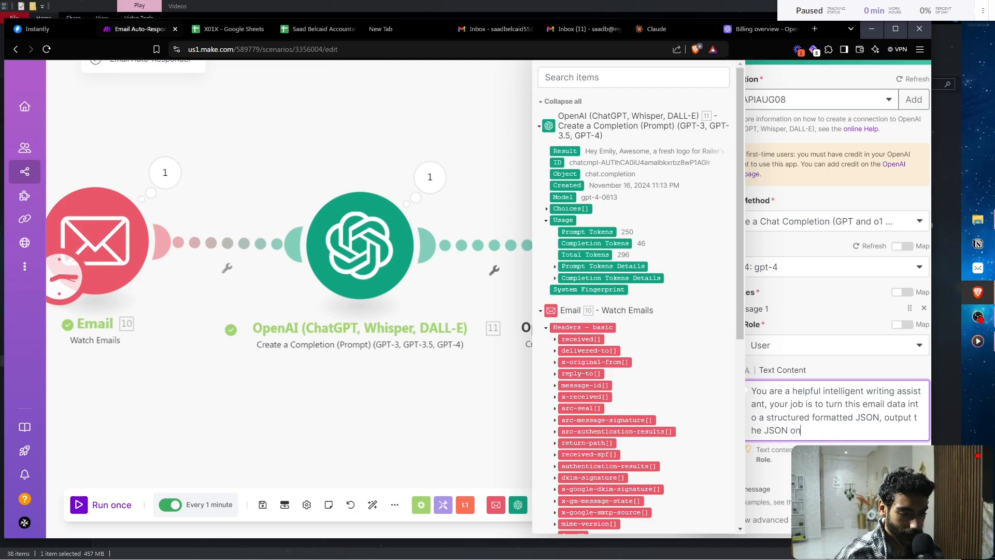
text(correct )
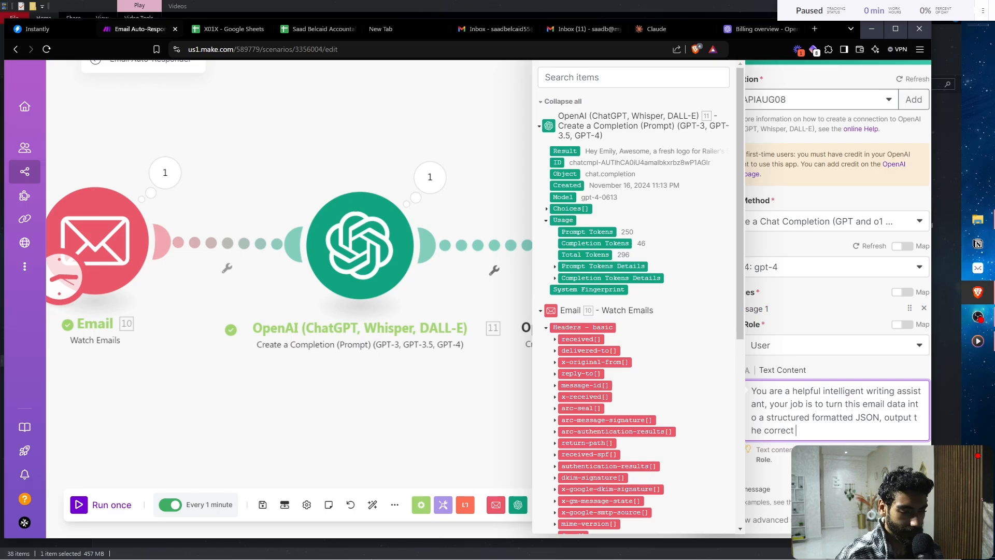
text(JSON only)
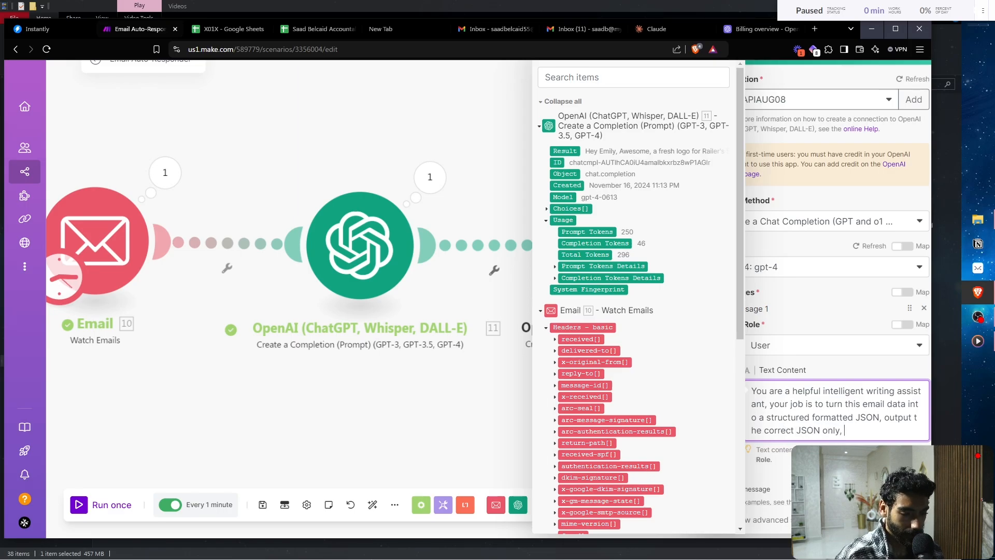
text(, exclude)
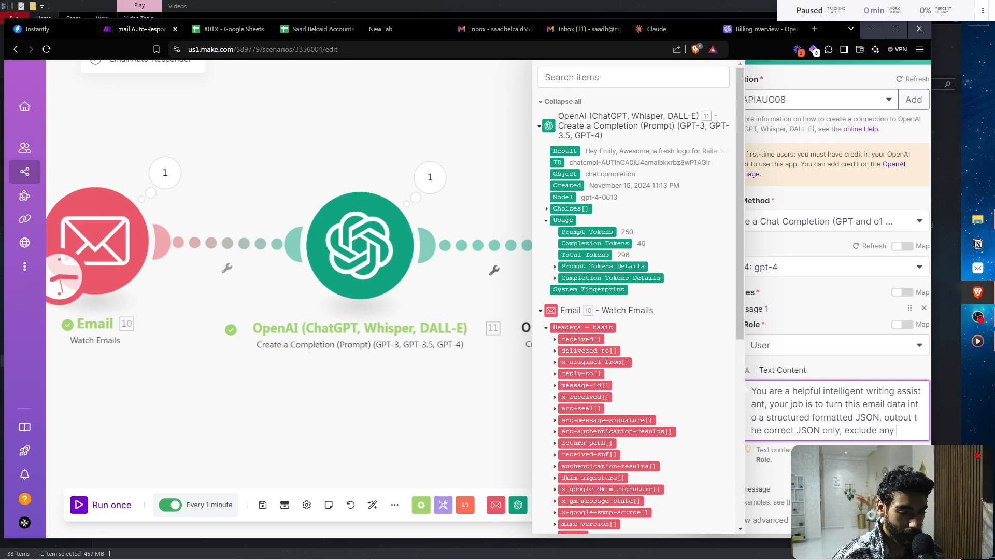
text(any ``josn)
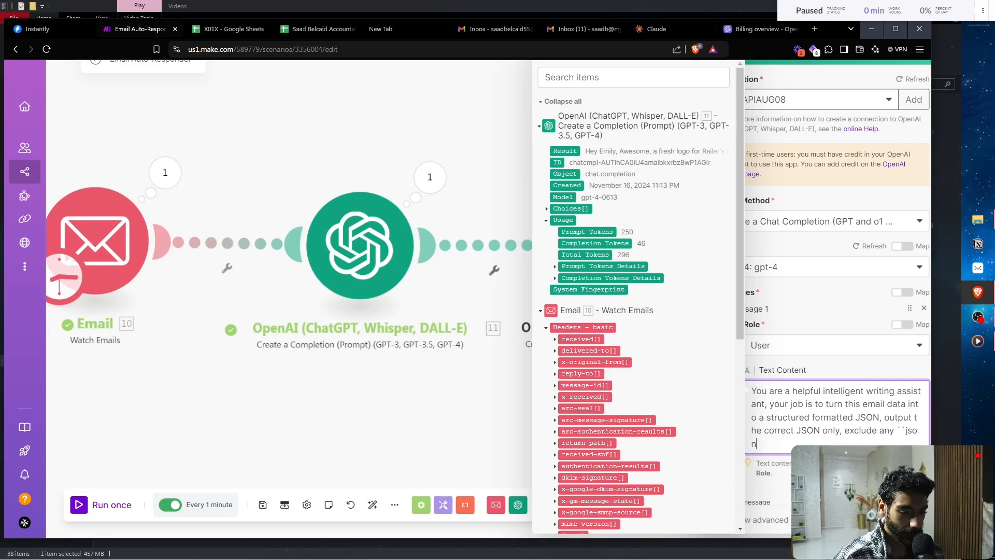
text(.)
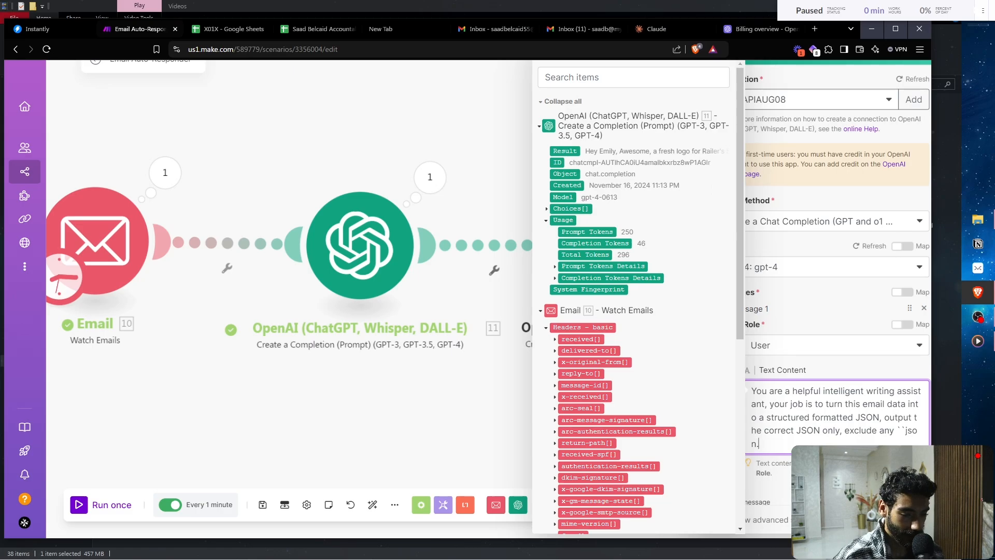
scroll(836, 311, down, 3)
- Add a second message with the User role
click(836, 348)
click(749, 361)
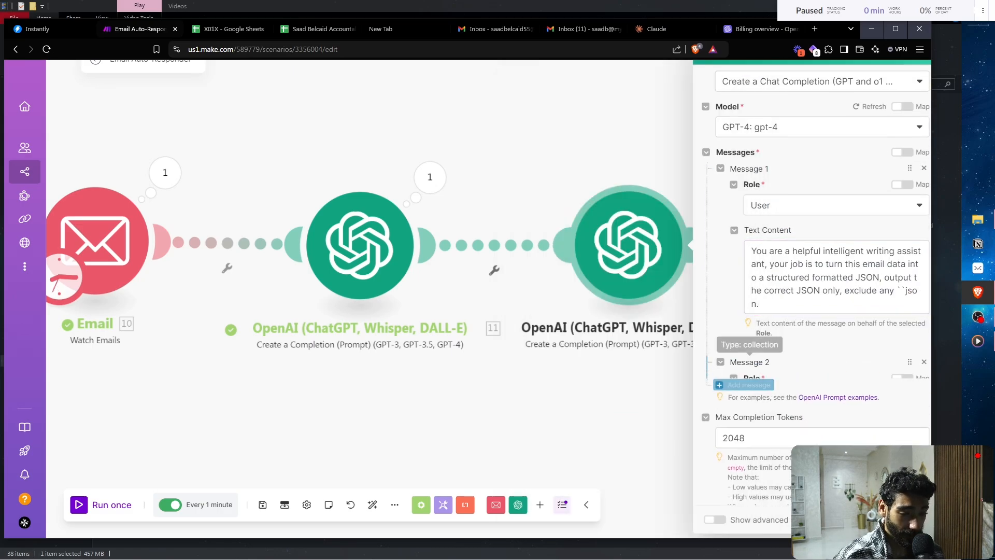
click(766, 399)
click(767, 413)
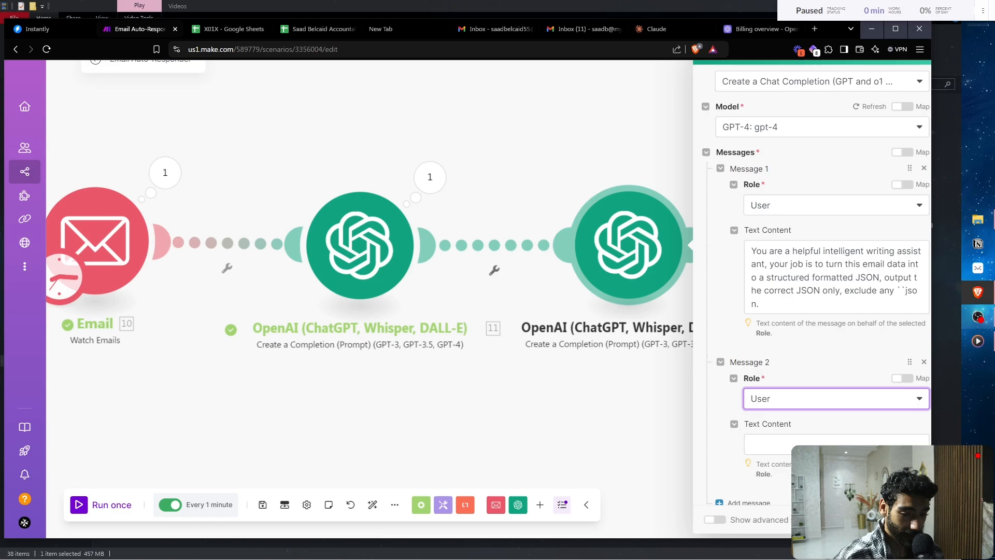
- Paste the Email module's sample text content into Message 2, then add a Message 3
click(977, 316)
click(978, 292)
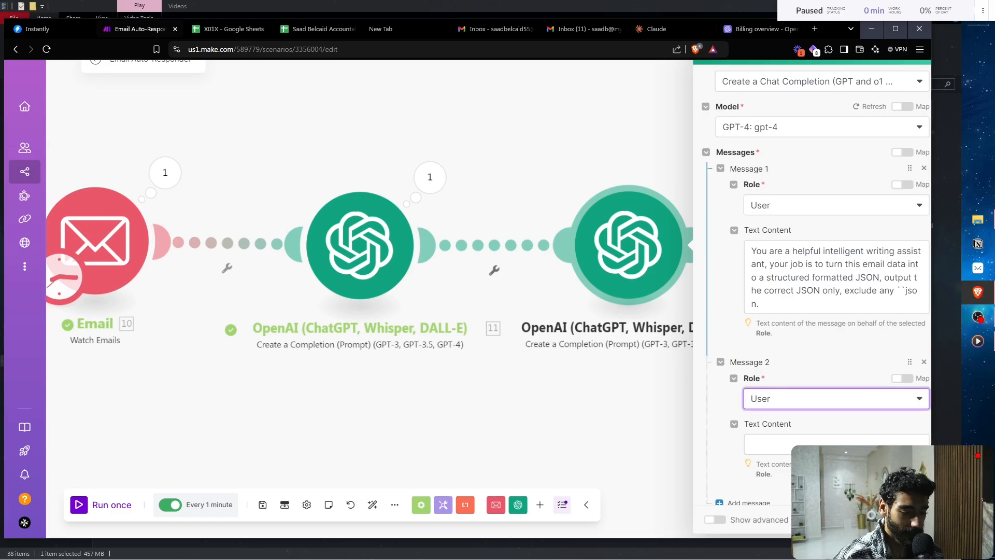
scroll(812, 282, down, 2)
click(836, 346)
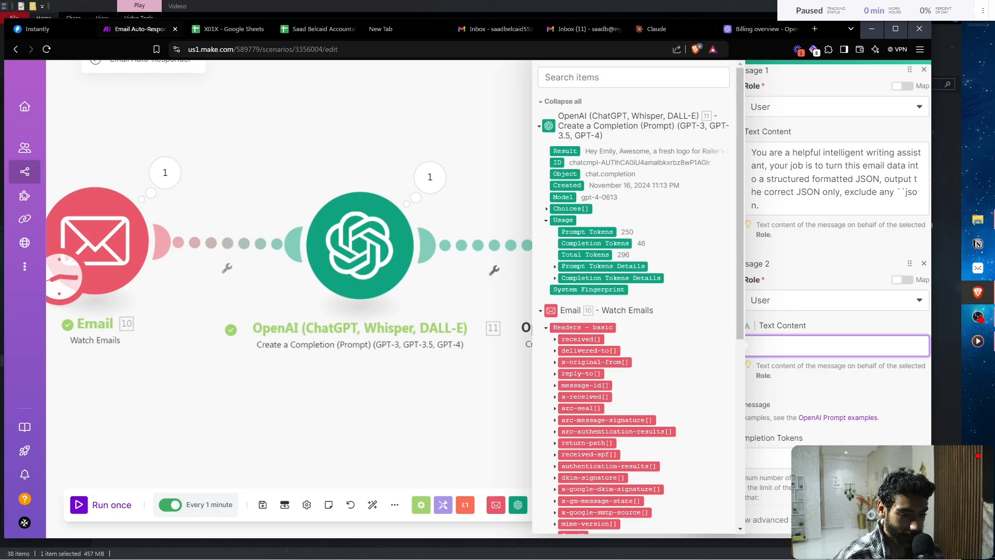
click(165, 172)
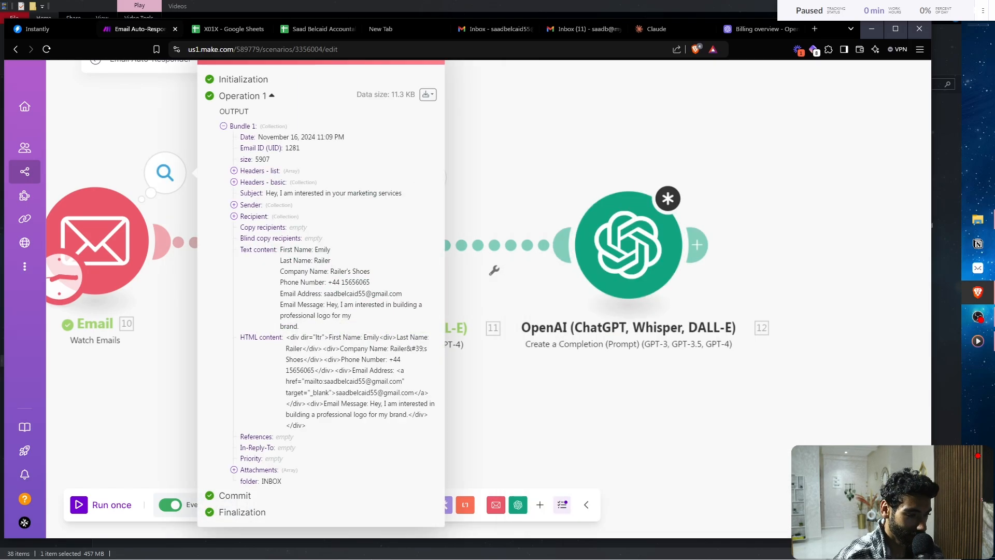
triple_click(310, 283)
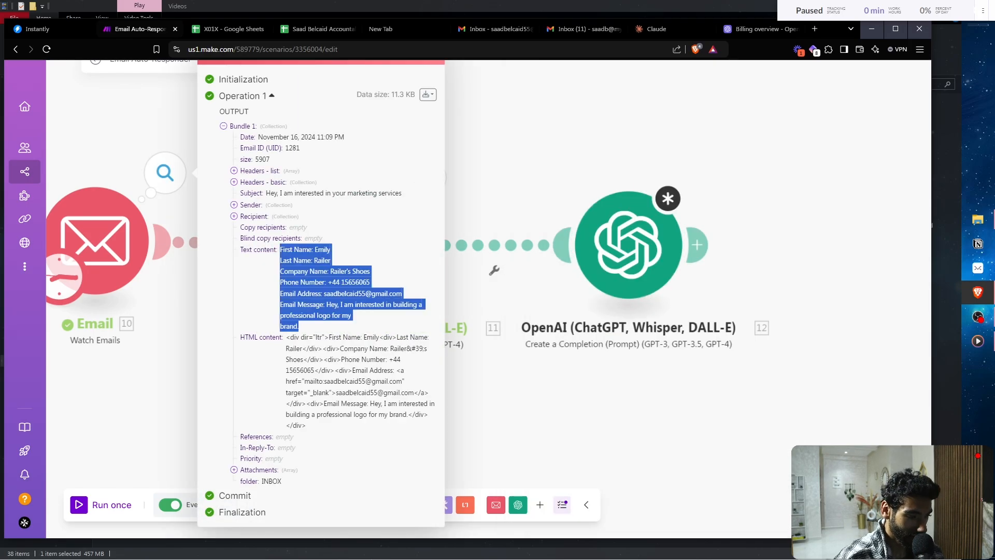
key(ctrl+c)
click(628, 245)
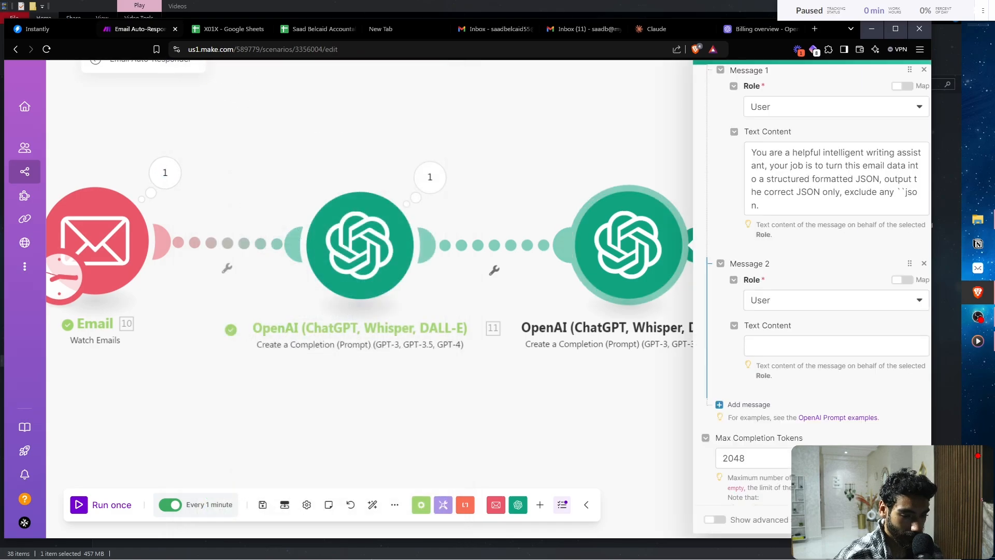
click(836, 352)
key(ctrl+v)
scroll(837, 259, down, 2)
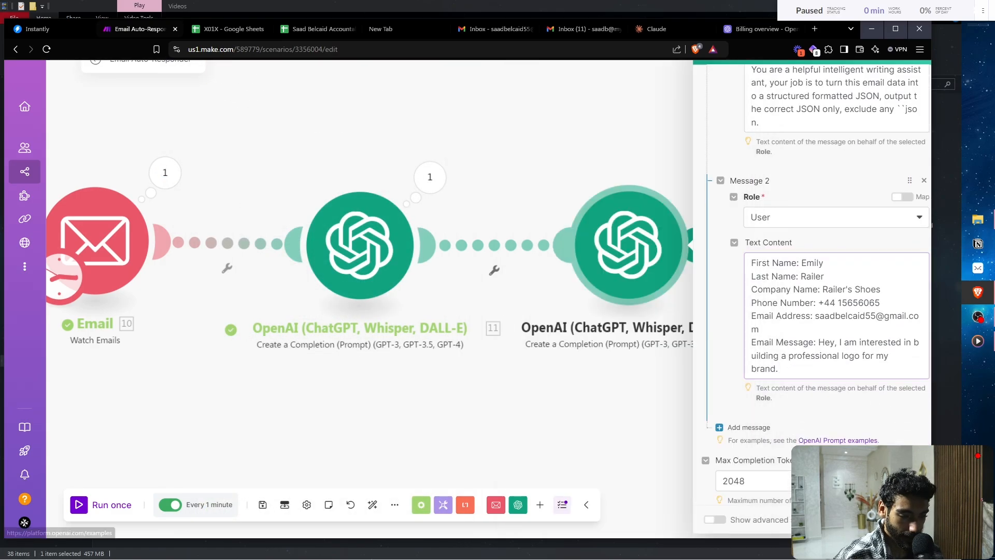
click(746, 428)
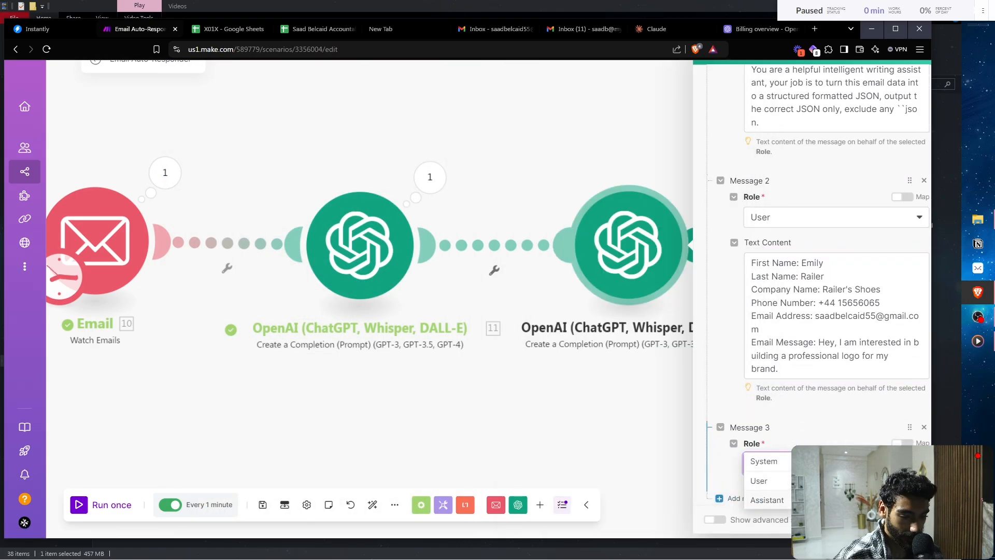
- Make Message 3 an Assistant message and start its JSON with empty firstName and lastName keys
click(767, 500)
scroll(837, 259, down, 1)
click(837, 342)
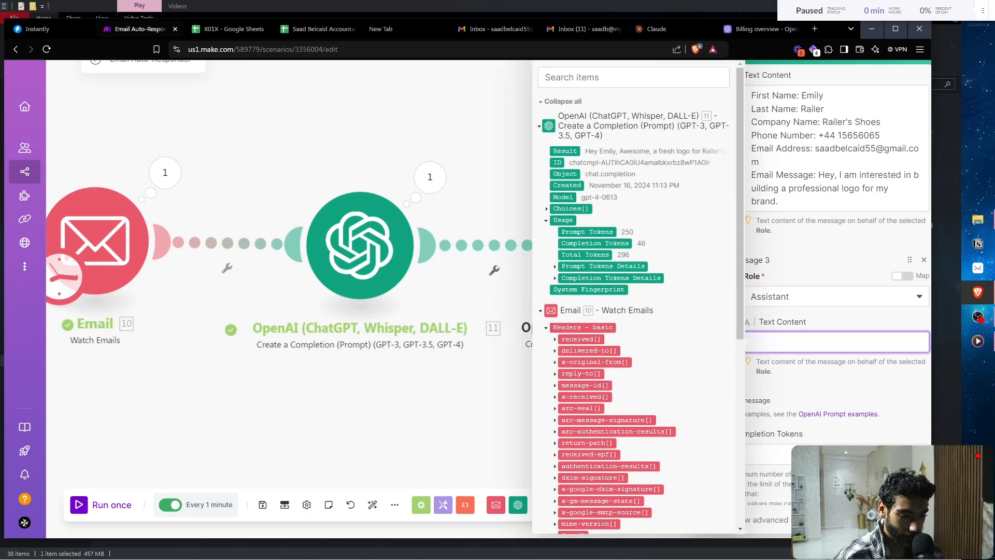
scroll(809, 342, up, 3)
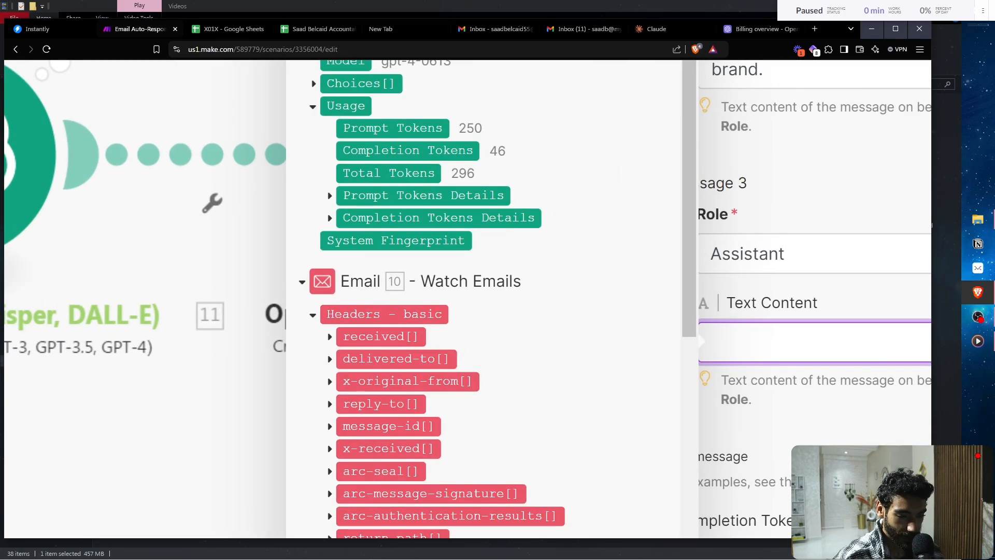
scroll(808, 342, down, 1)
text({"fi)
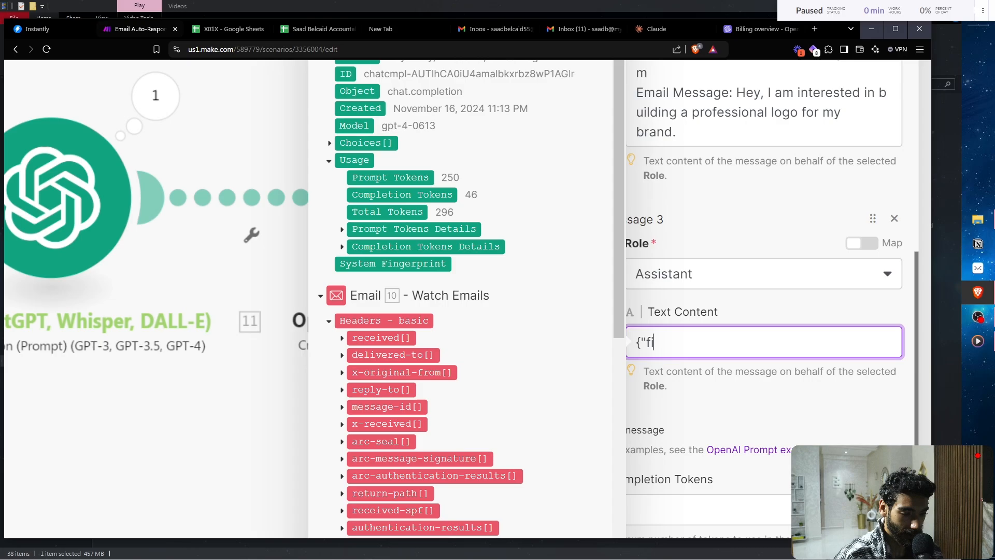
text(rstName:"",)
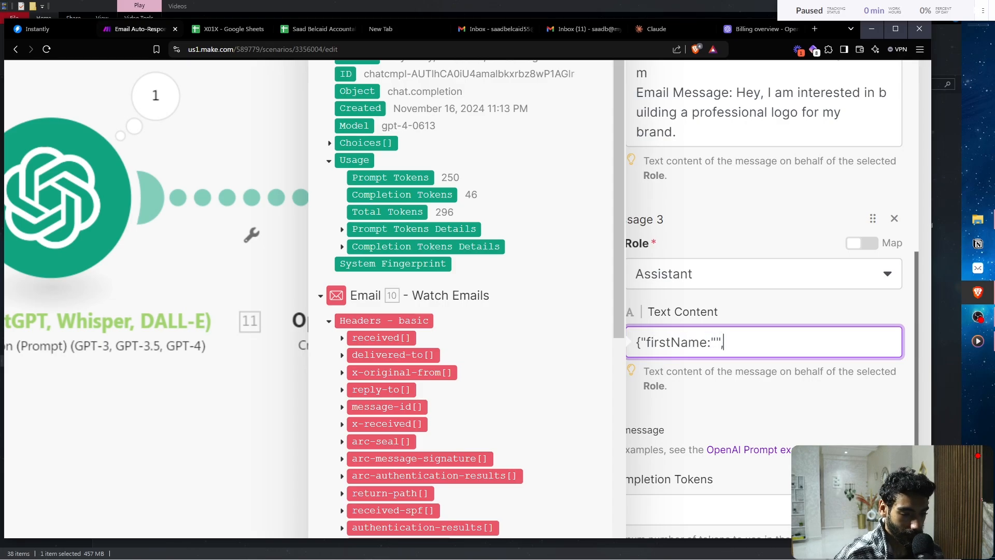
key(Return)
text("lastName:"")
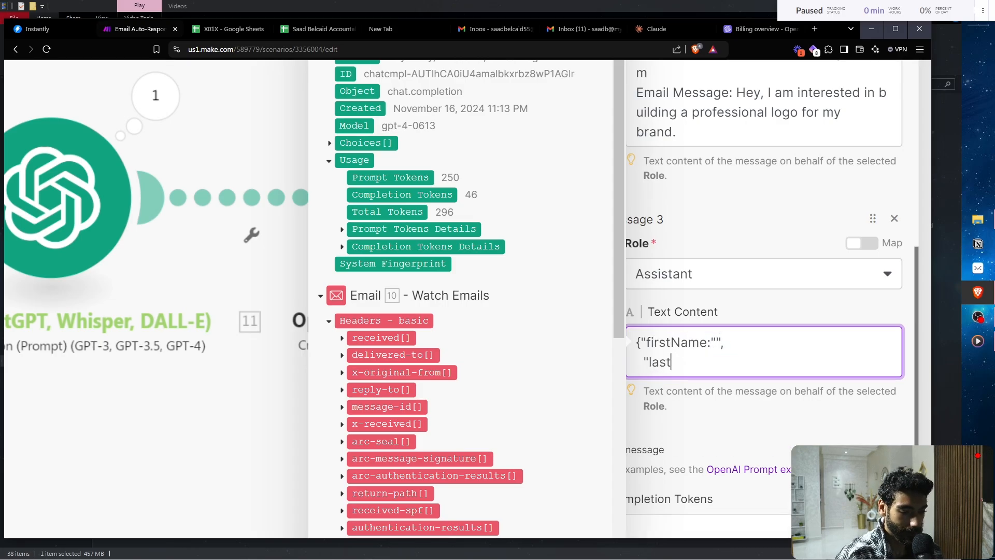
key(BackSpace)
text(":)
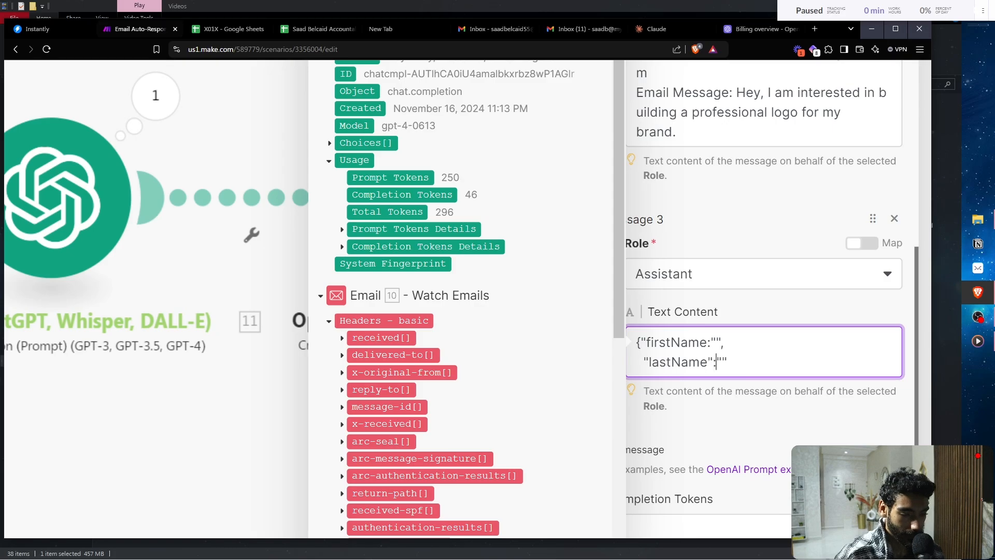
key(End)
text(,)
- Add empty emailAddress, phoneNumber, companyName and emailMessage keys to the JSON template
key(Return)
text("em)
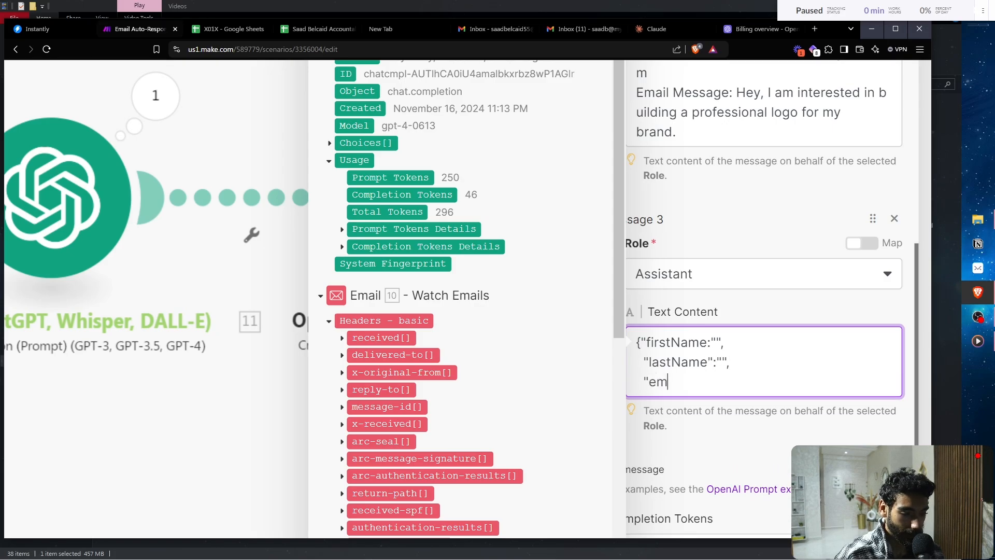
text(ailAddress":")
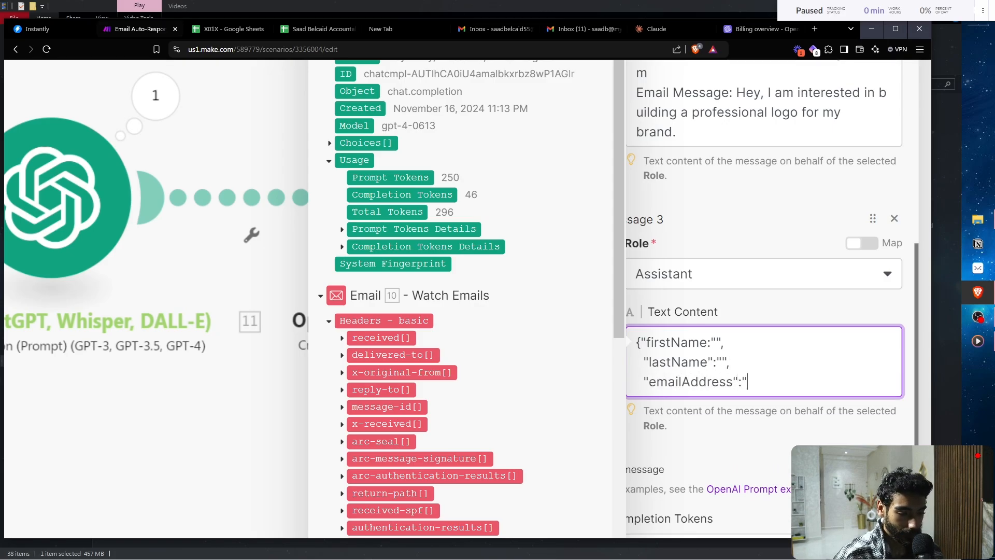
text(",)
key(Return)
text("pH)
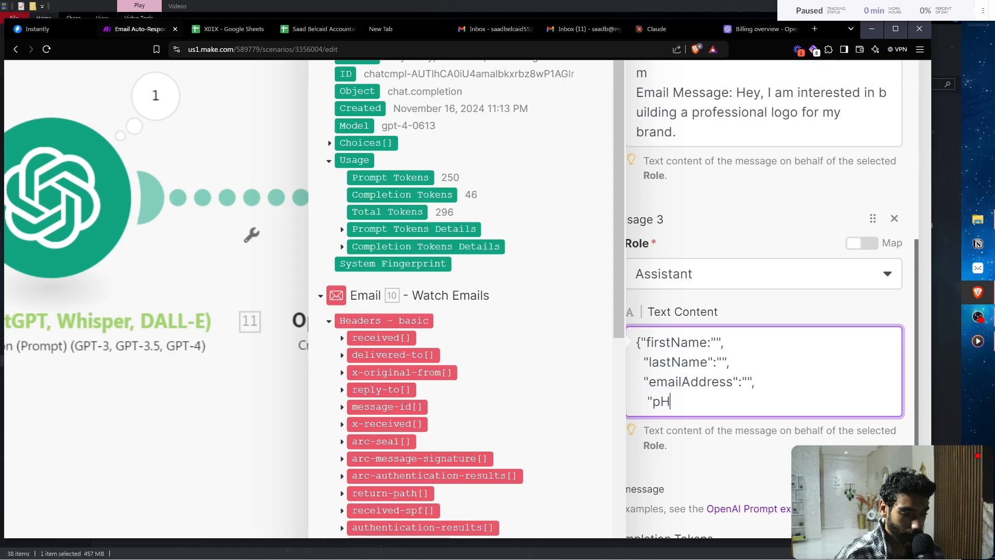
key(BackSpace)
key(BackSpace)
text(phon)
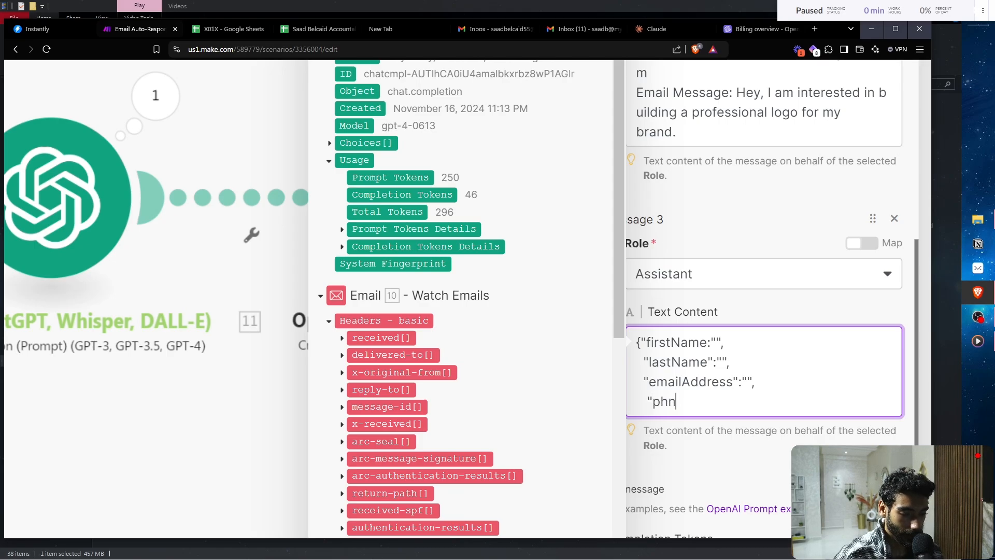
text(eNumbe)
text(r":"")
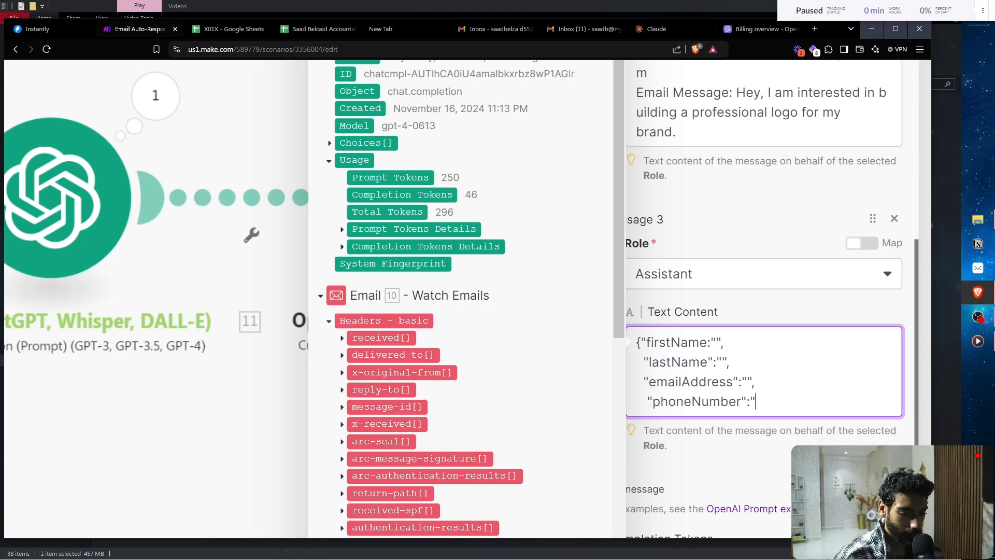
text(,)
key(Return)
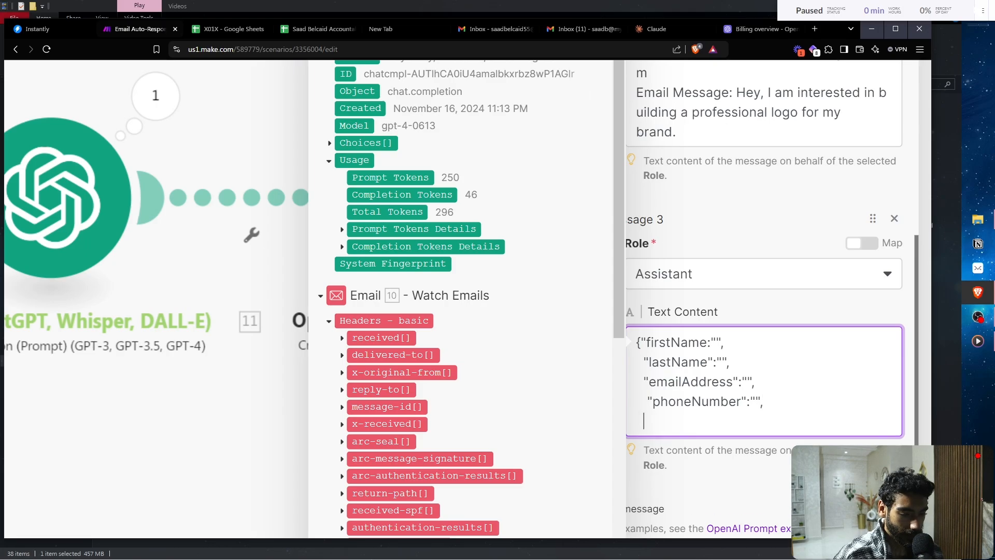
text("coman)
key(BackSpace)
key(BackSpace)
text(p)
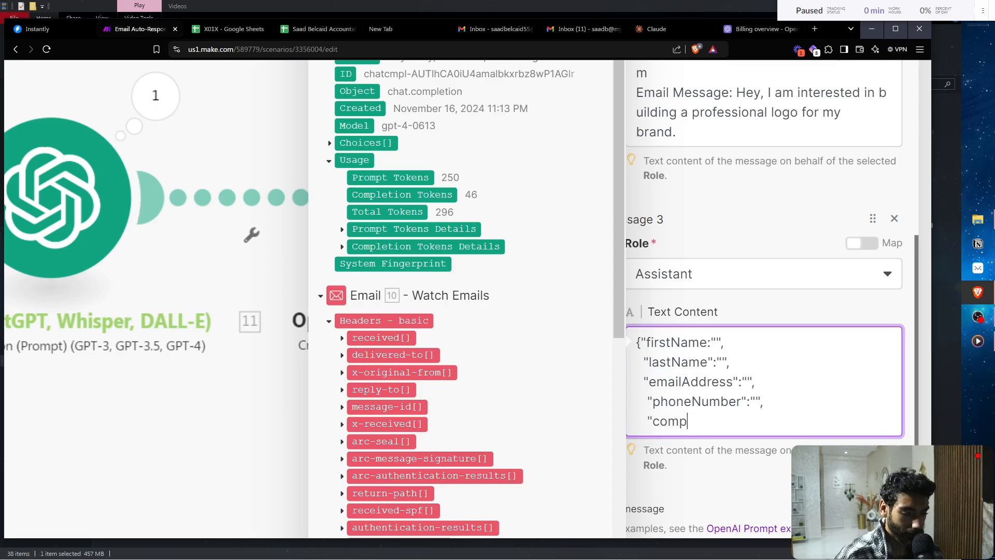
text(anyName":"")
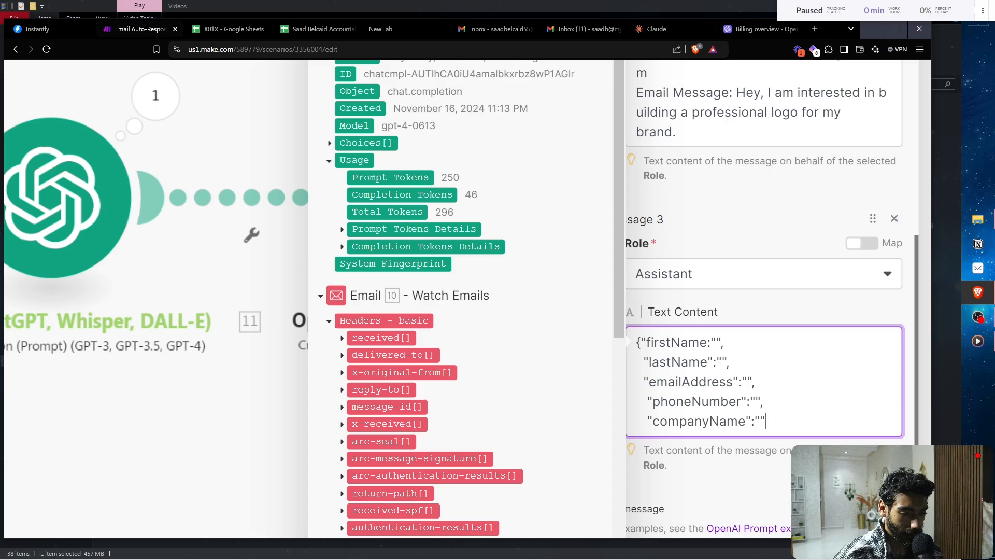
text(,)
key(Return)
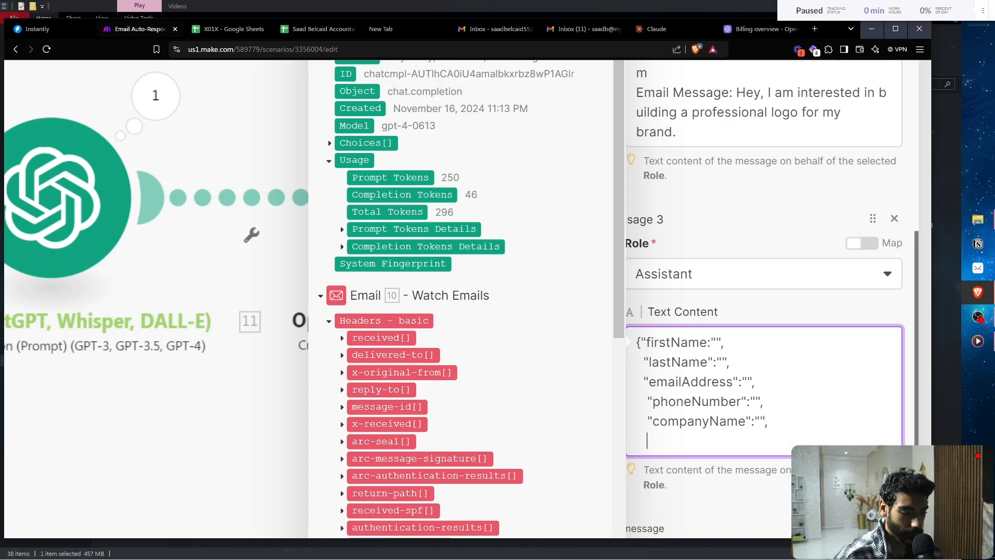
text("email)
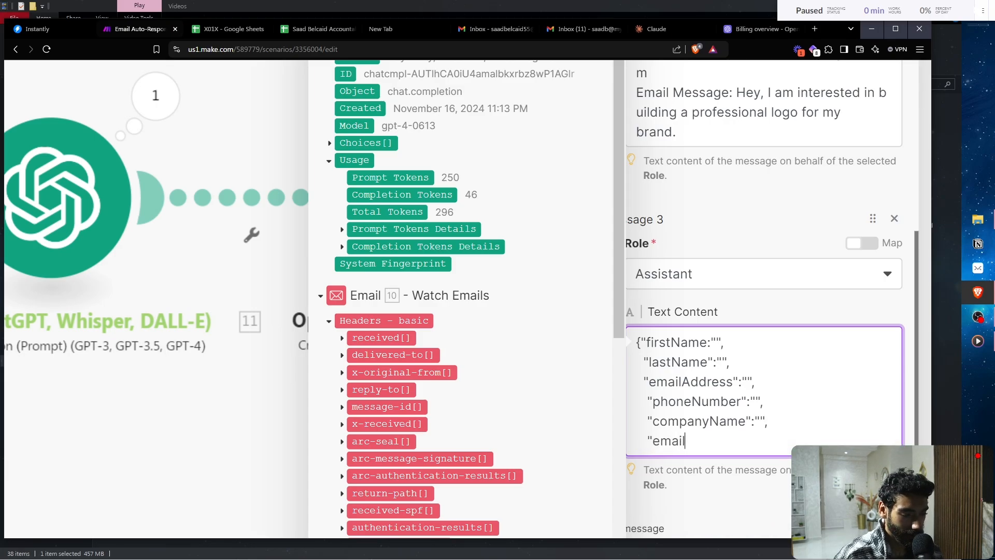
text(Re)
key(BackSpace)
key(BackSpace)
text(M)
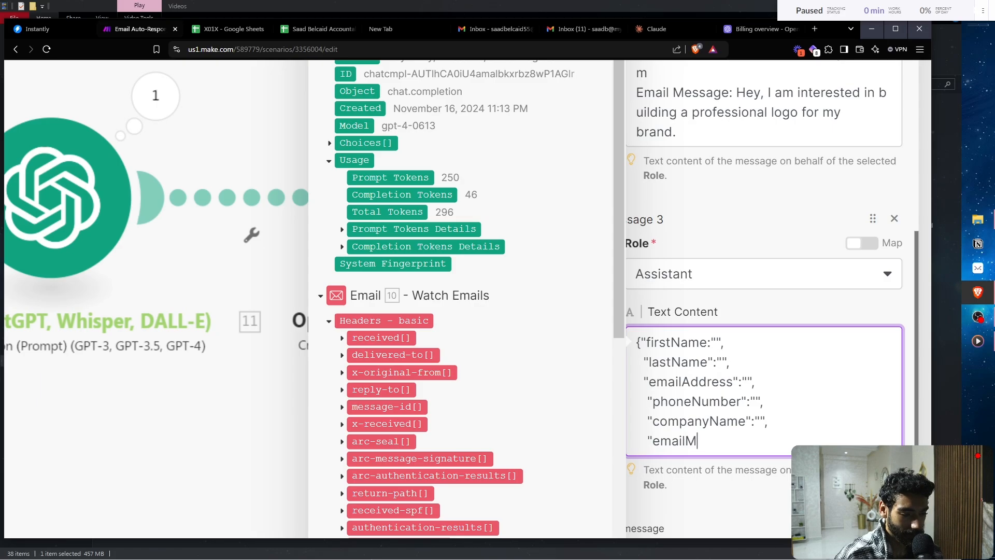
text(essage":"")
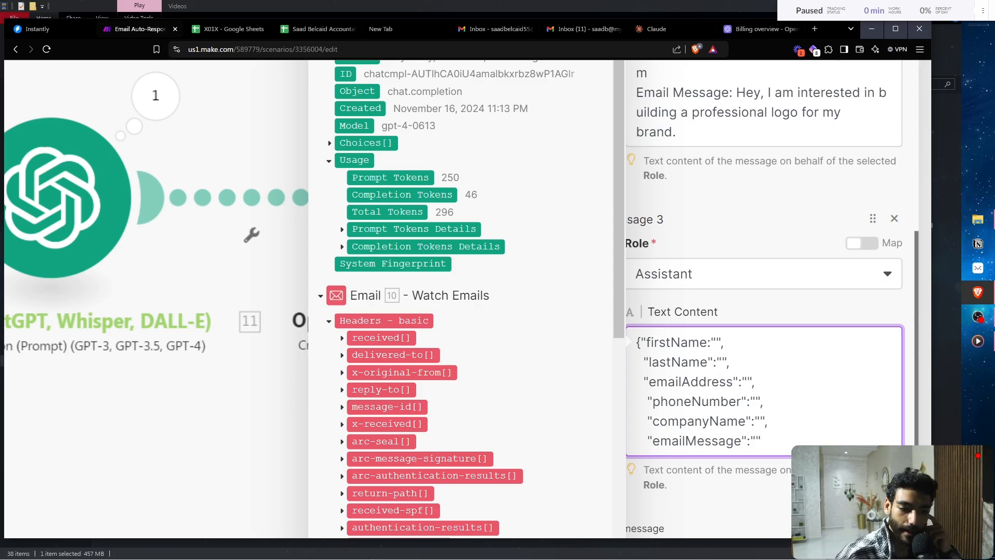
key(ctrl+minus)
key(ctrl+minus)
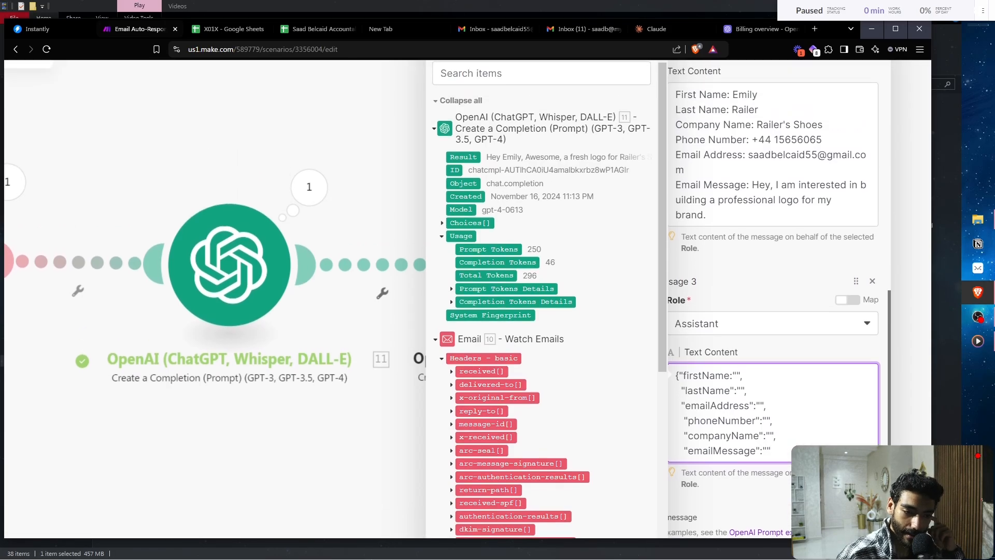
- Type the sample sender's email address into the Assistant JSON example
key(ctrl+plus)
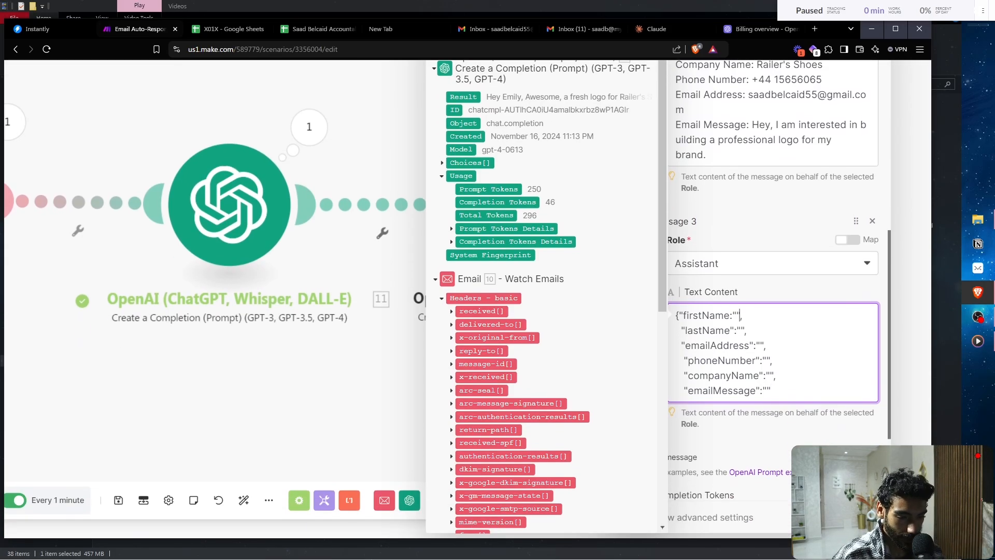
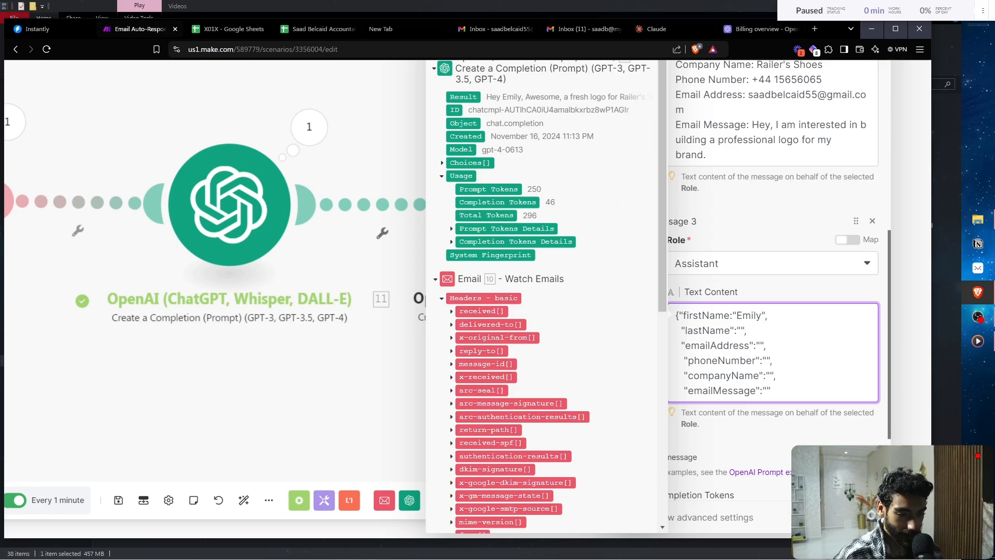
scroll(447, 299, up, 1)
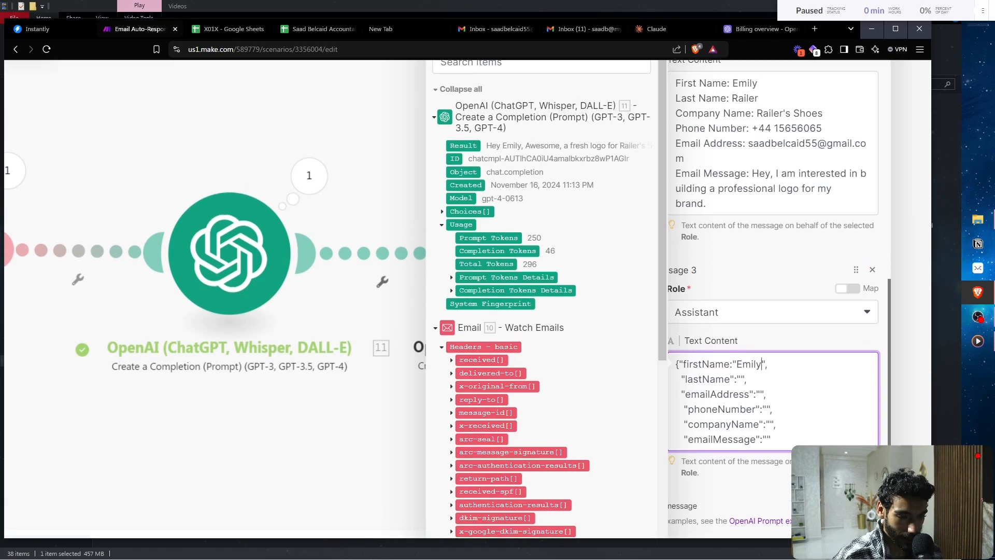
drag(756, 113, 822, 113)
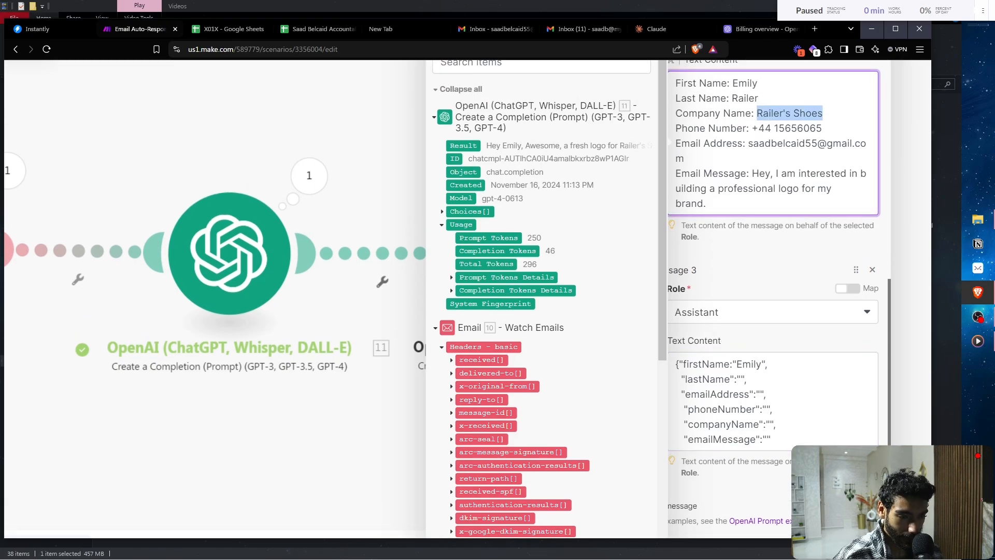
click(743, 379)
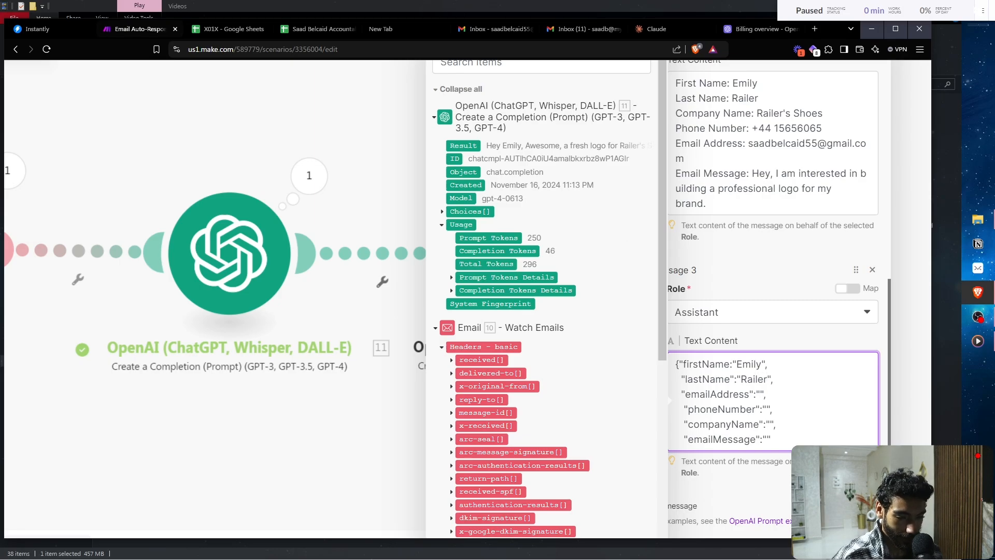
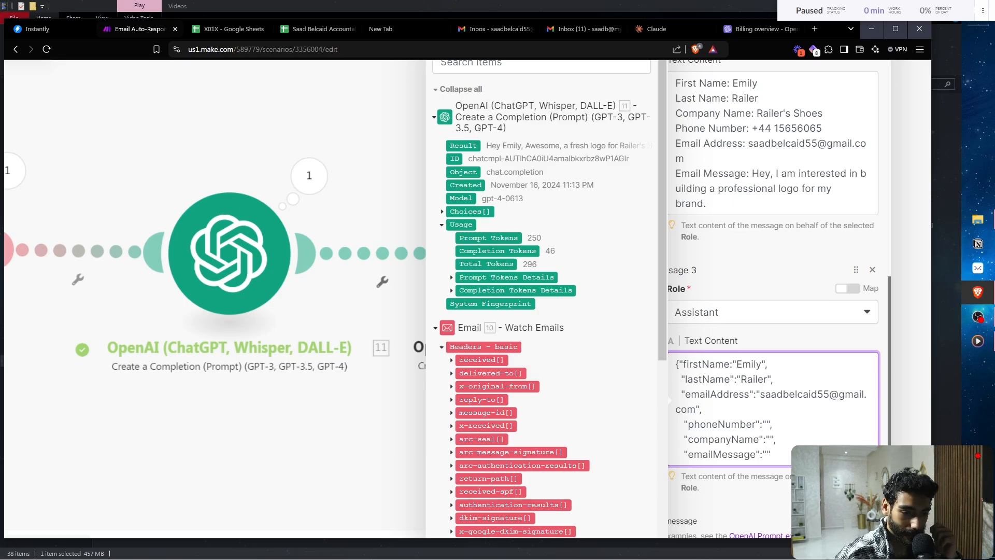
- Copy the sample inquiry's phone number and message into phoneNumber and emailMessage
drag(752, 128, 822, 128)
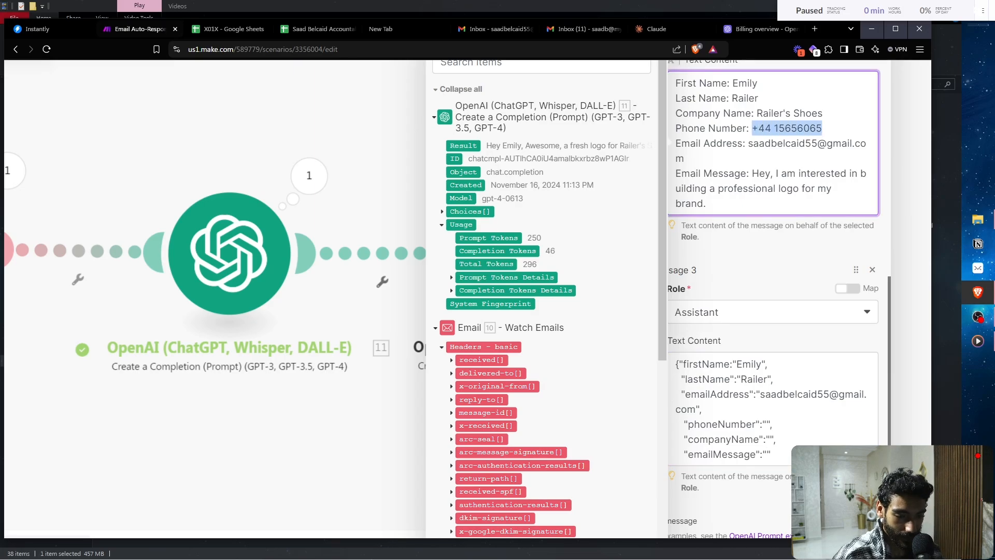
key(ctrl+c)
click(766, 424)
key(ctrl+v)
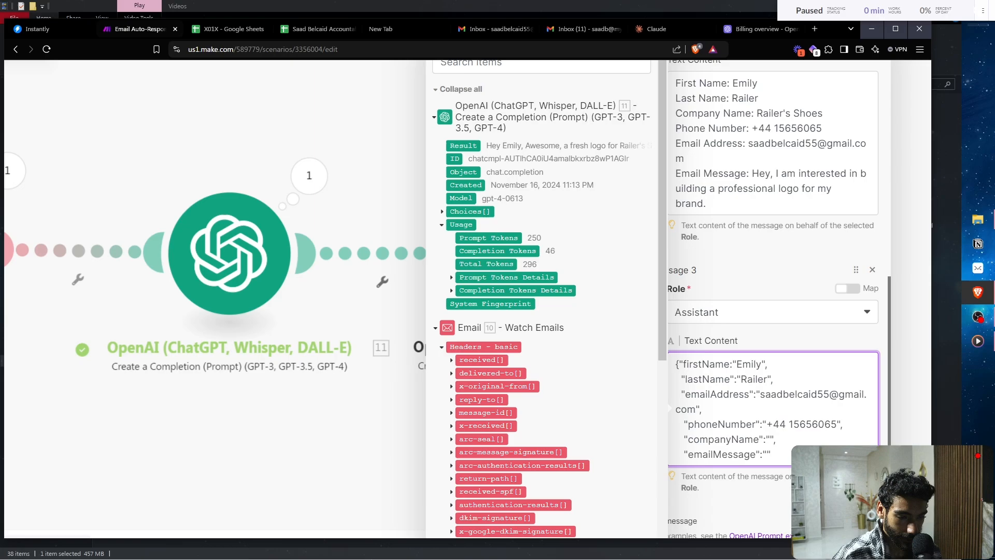
drag(752, 173, 706, 203)
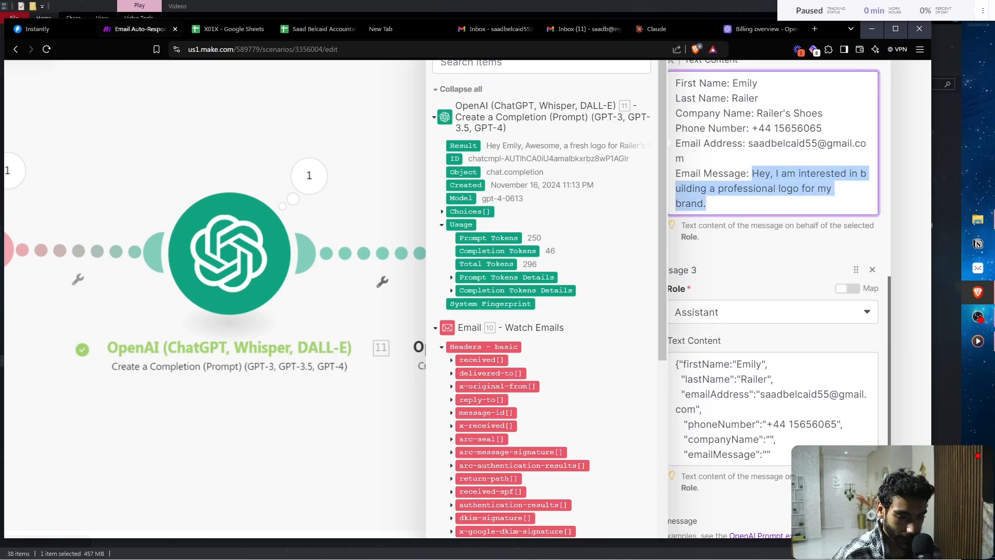
key(ctrl+c)
click(768, 454)
key(ctrl+v)
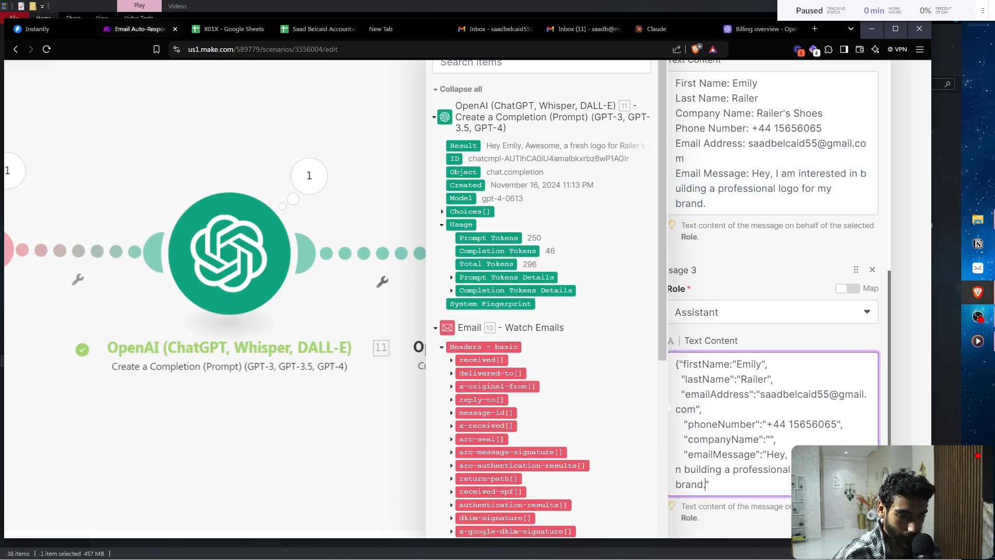
- Copy the sample company name into companyName and close off the JSON
drag(757, 113, 822, 113)
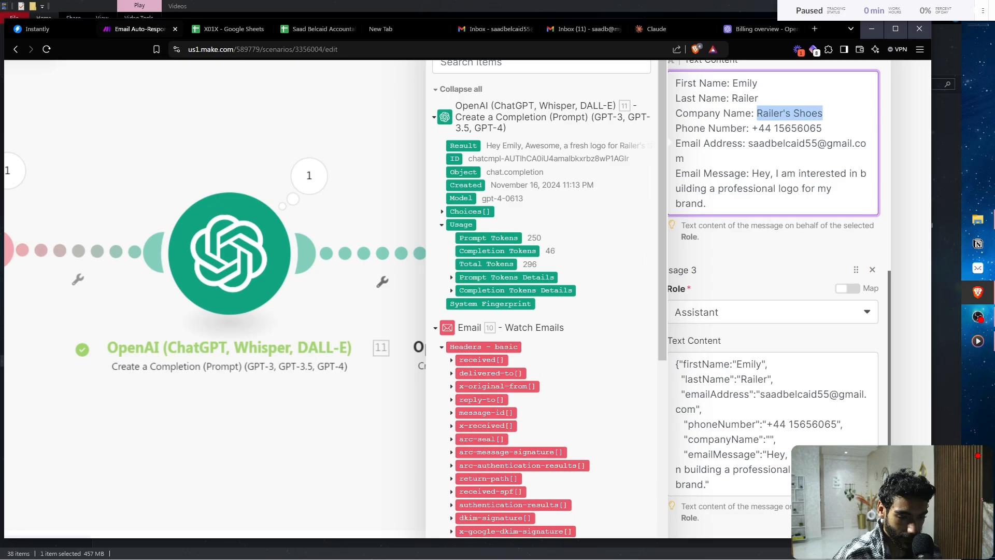
key(ctrl+c)
click(771, 439)
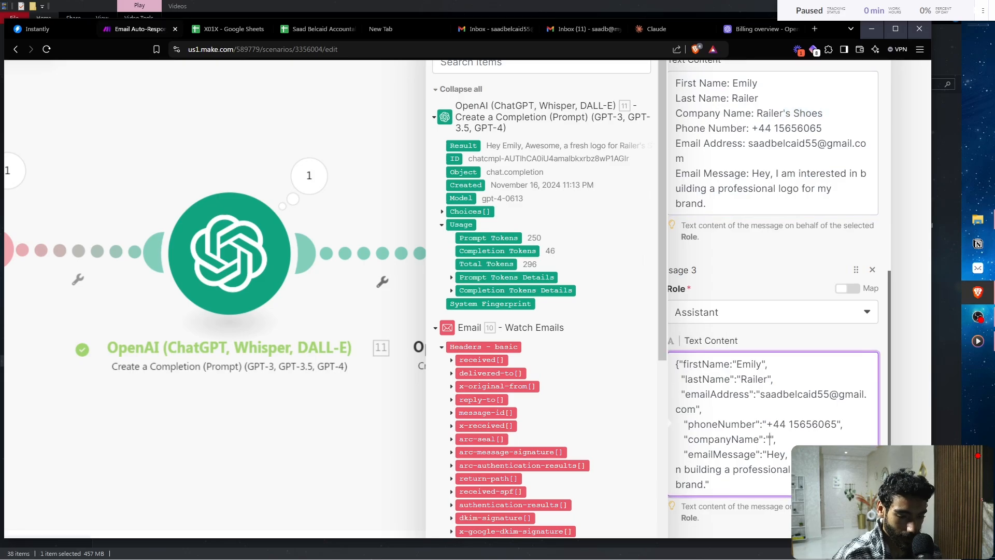
key(ctrl+v)
key(Return)
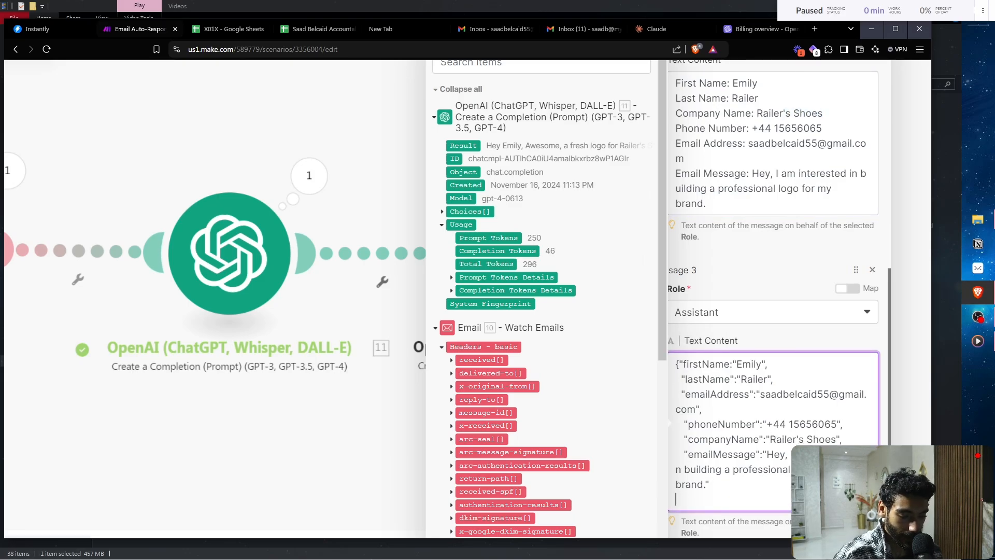
key(ctrl+0)
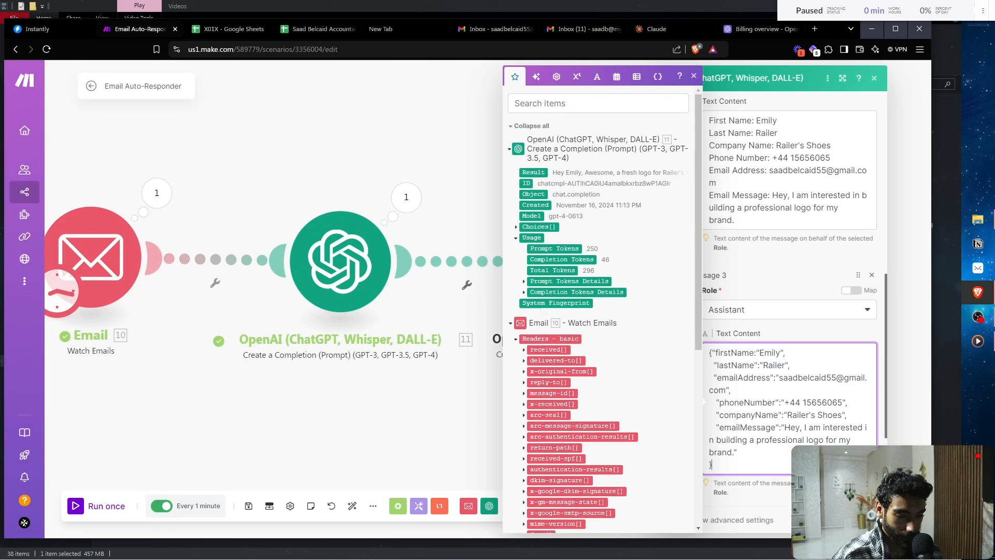
key(Escape)
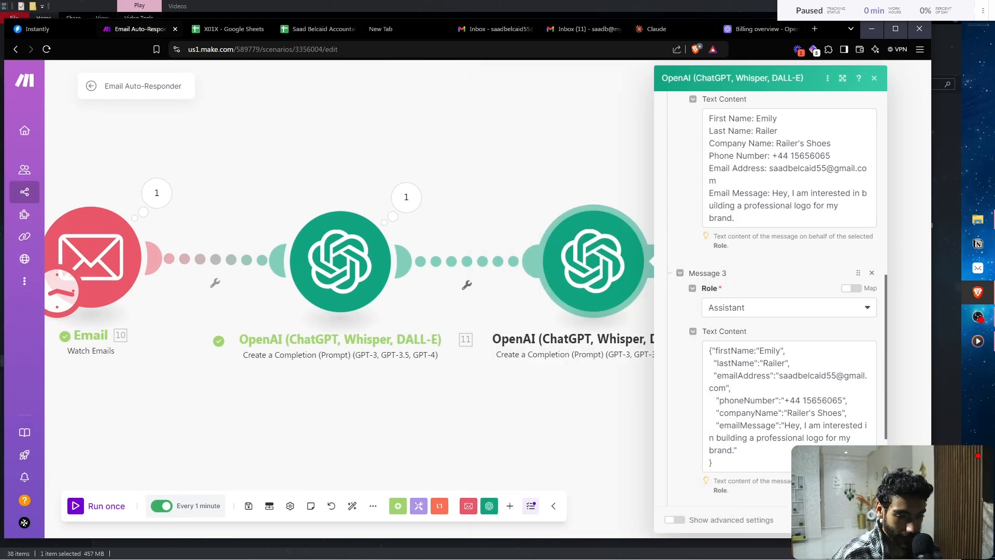
scroll(716, 380, down, 3)
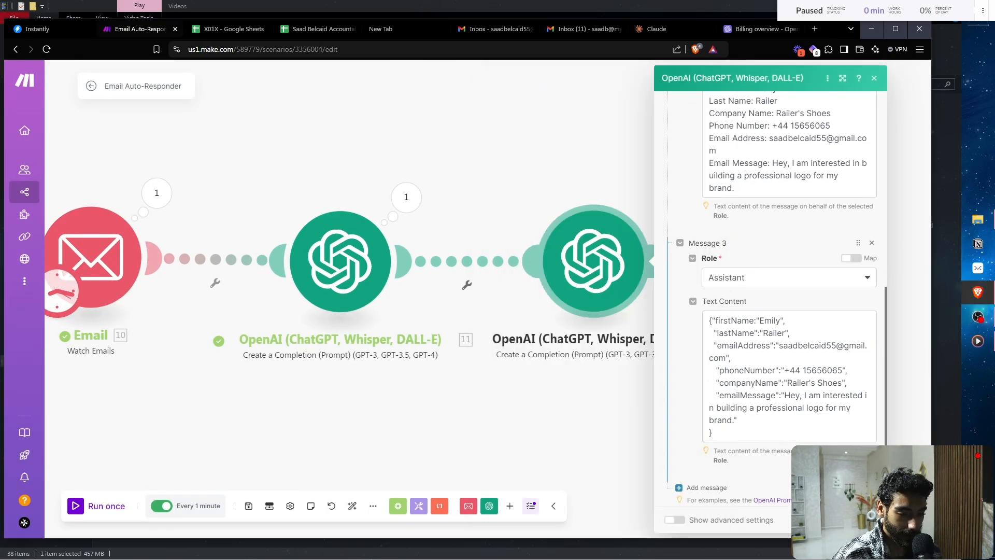
- Add a User Message 4 mapped to the email's 10. Text content and close the module settings
click(707, 348)
click(777, 383)
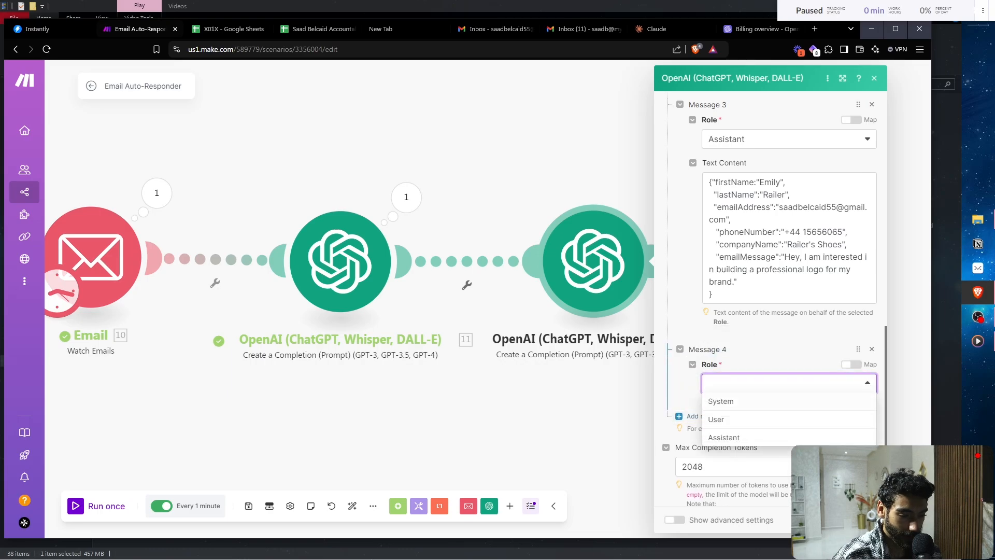
click(723, 418)
click(788, 426)
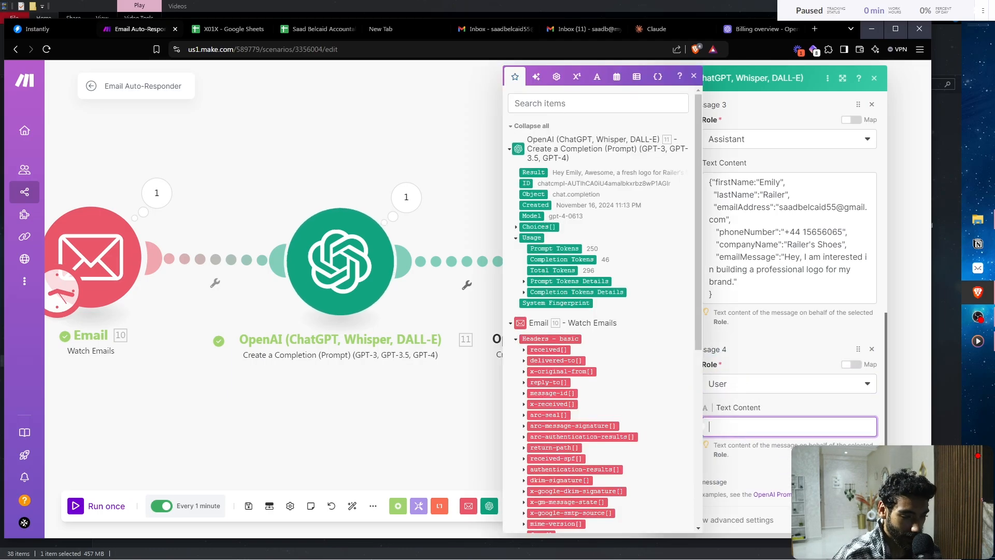
scroll(601, 311, down, 5)
click(535, 332)
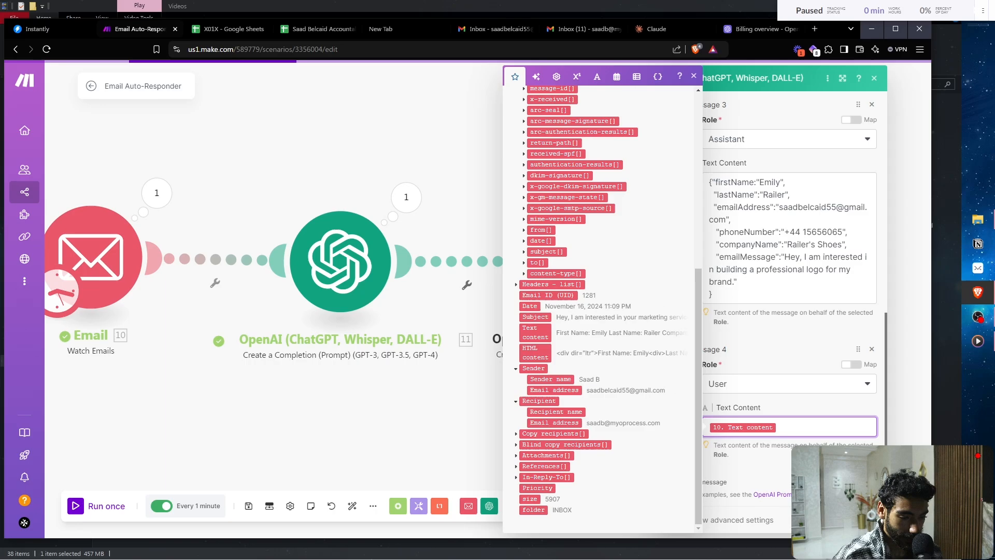
click(862, 520)
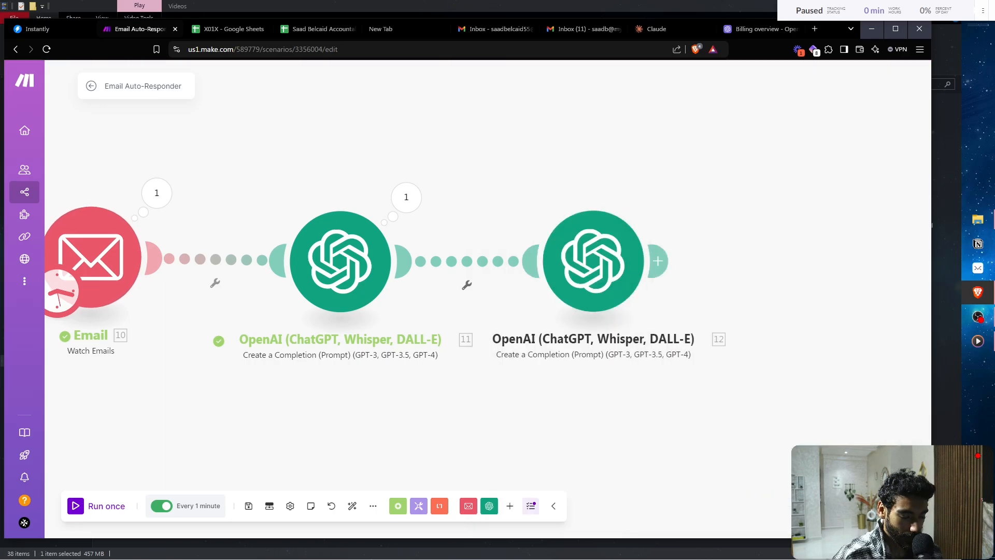
drag(725, 404, 643, 405)
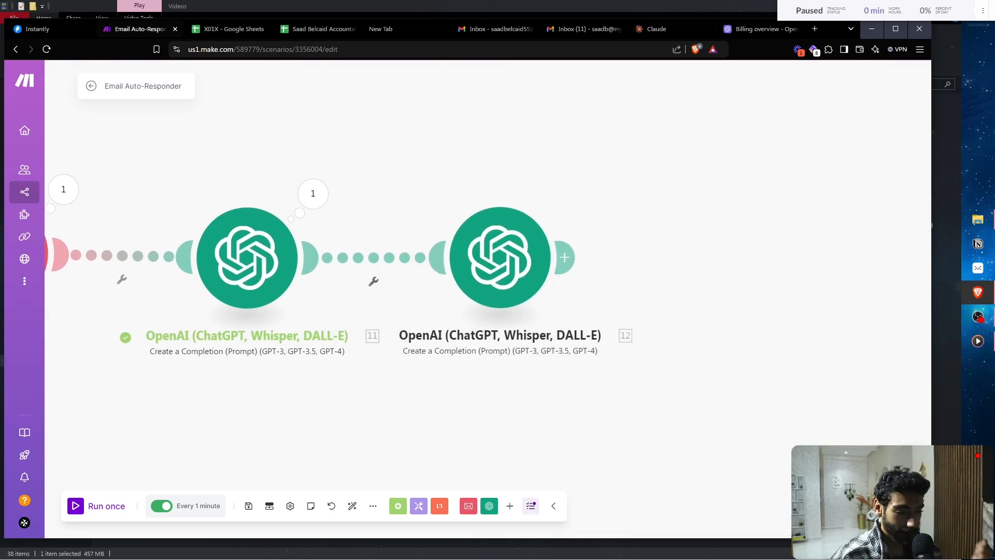
- Auto-align and save the scenario, then add a JSON Parse JSON module
click(352, 505)
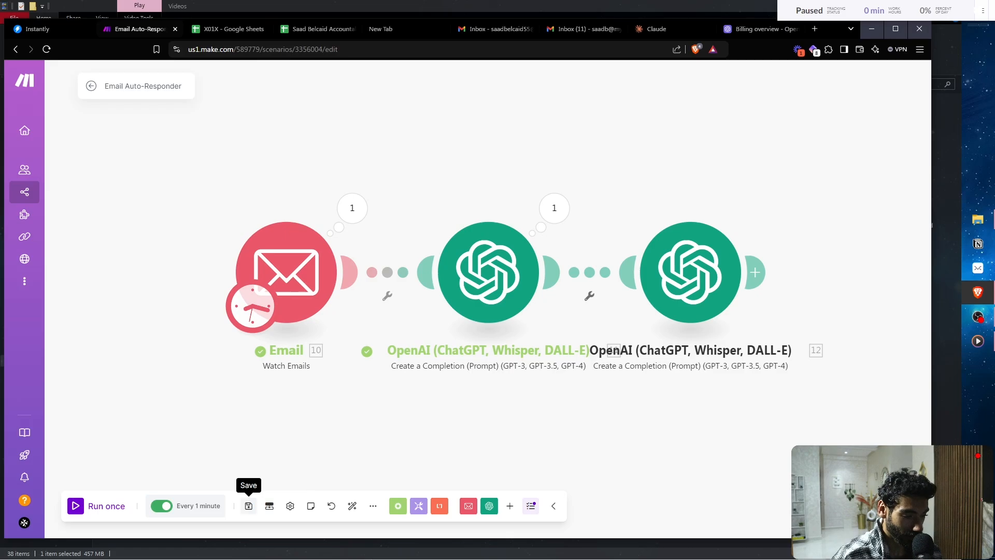
click(248, 505)
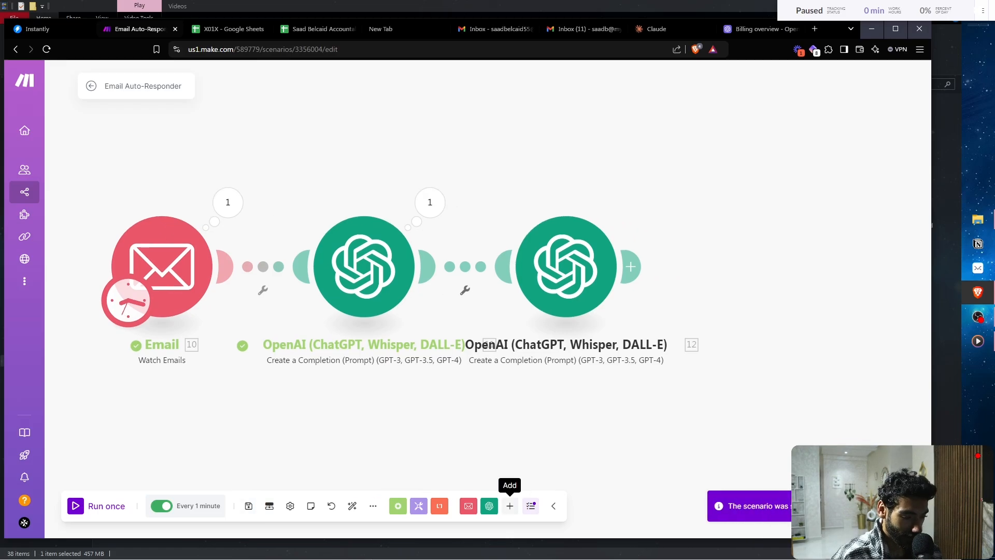
click(510, 505)
text(json)
key(Return)
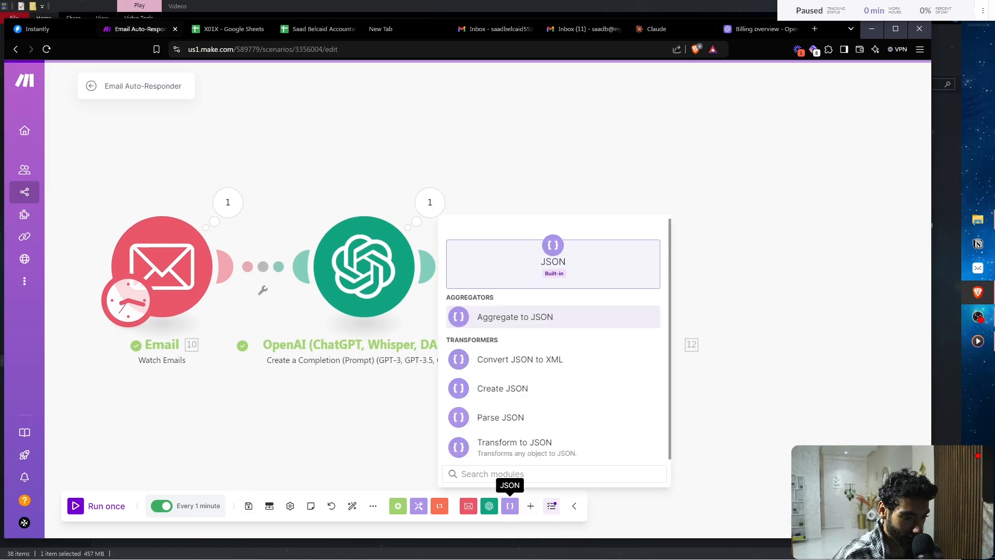
text(pr)
key(Return)
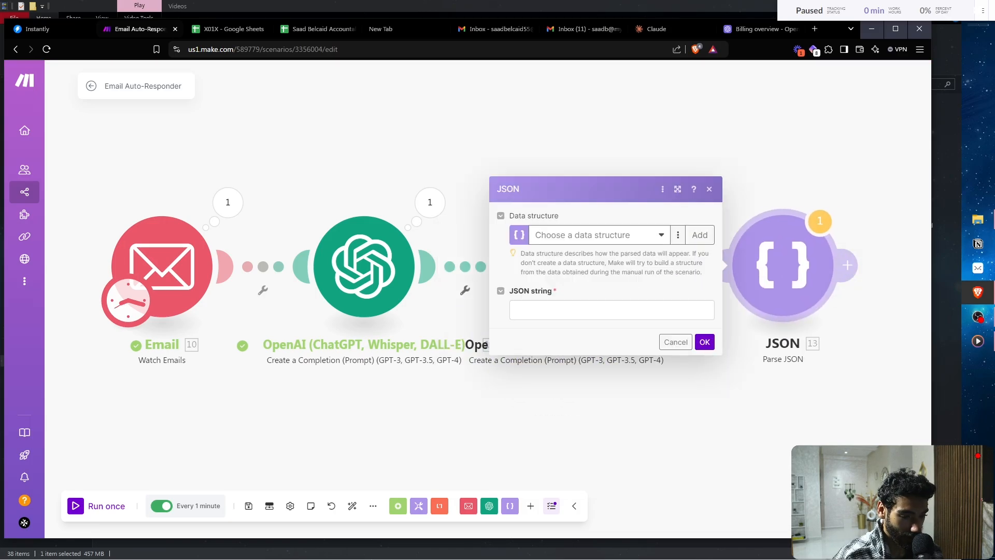
- Map the second OpenAI module's 12. Result into Parse JSON's JSON string field
click(611, 310)
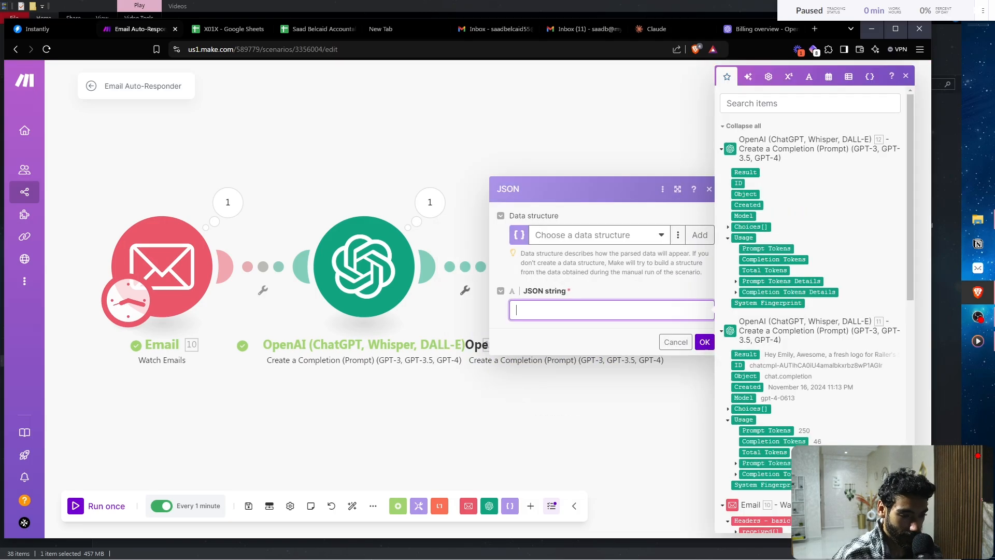
click(744, 172)
click(705, 342)
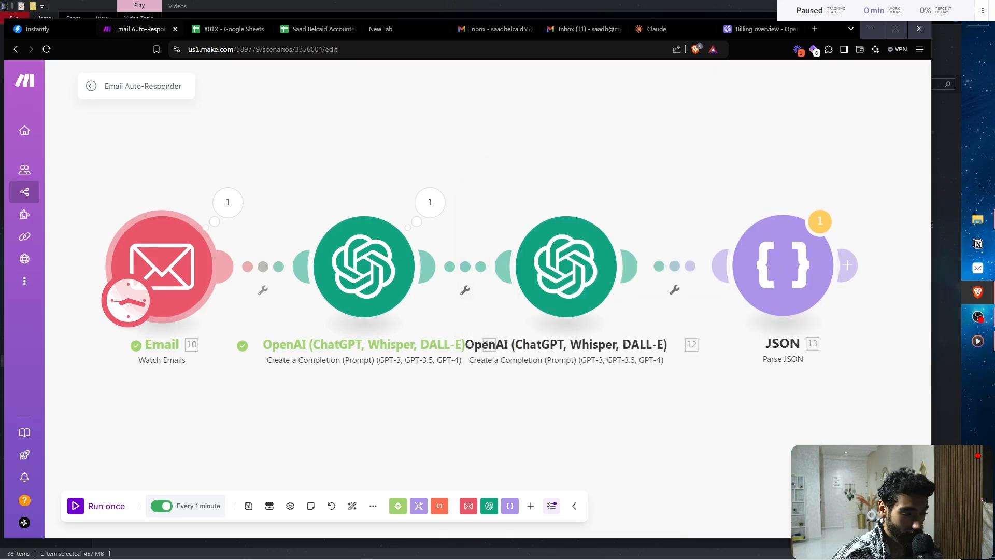
- Start the Email trigger from the most recent inquiry email and run the scenario once
right_click(151, 251)
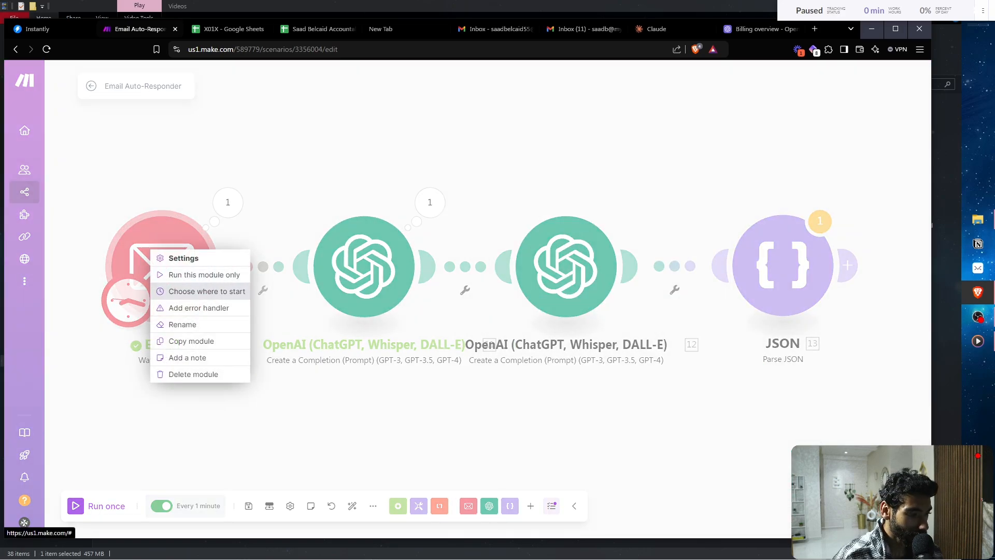
click(207, 291)
drag(288, 288, 284, 304)
click(285, 303)
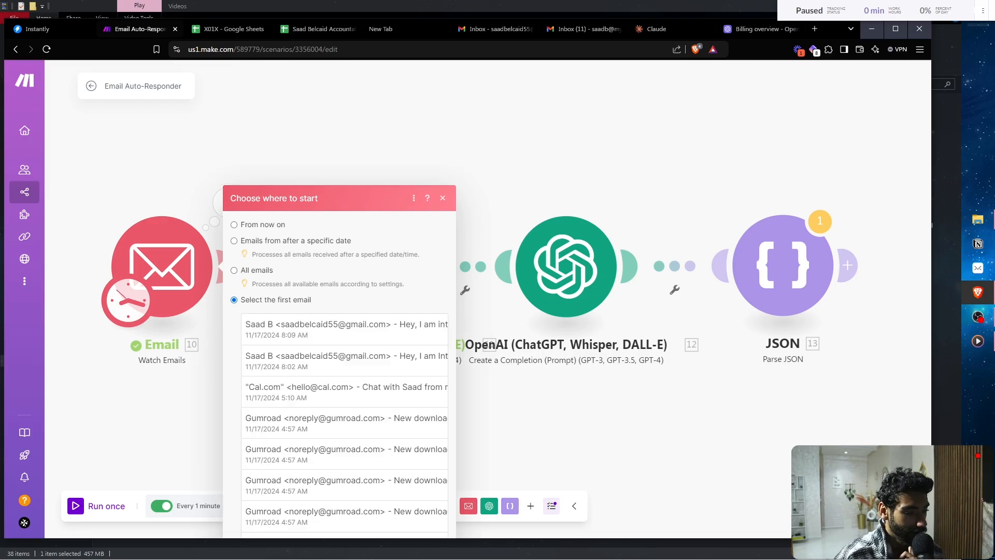
click(345, 210)
click(437, 519)
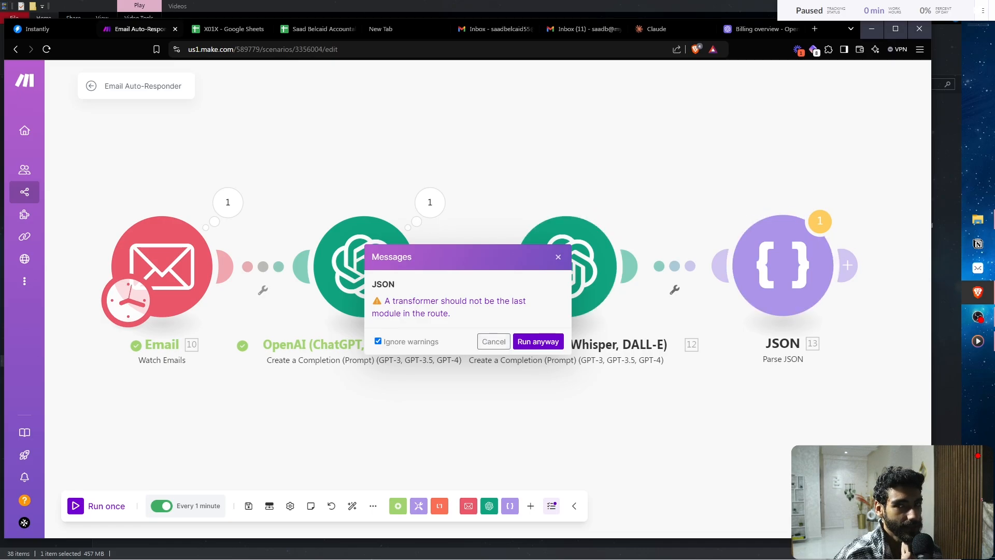
click(538, 340)
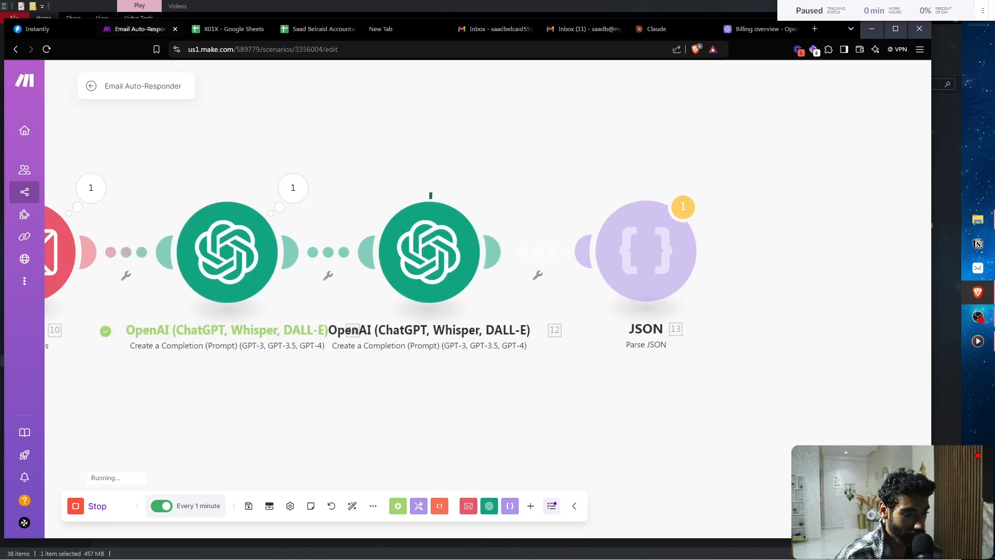
- Inspect the Parse JSON and both OpenAI modules' outputs, then close the Parse JSON settings
click(712, 187)
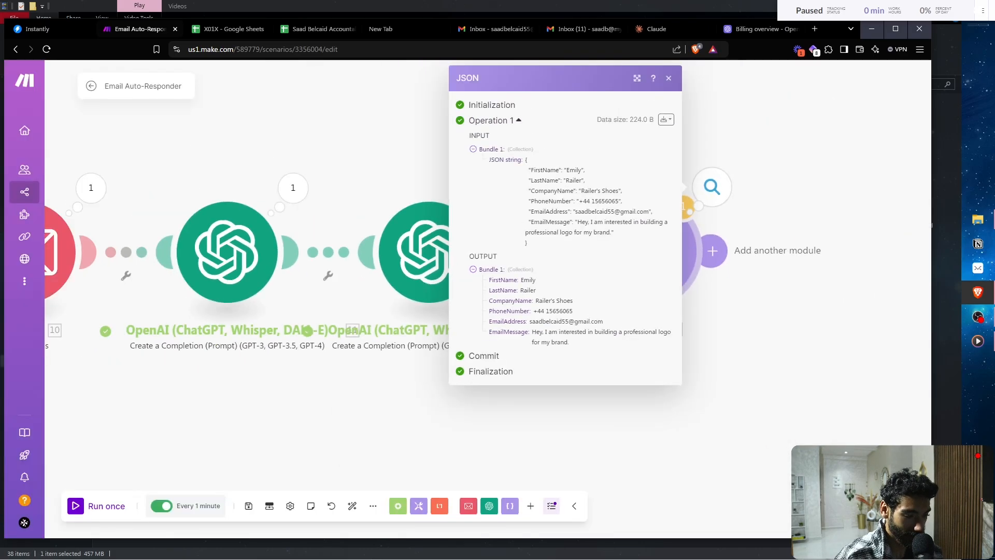
click(669, 78)
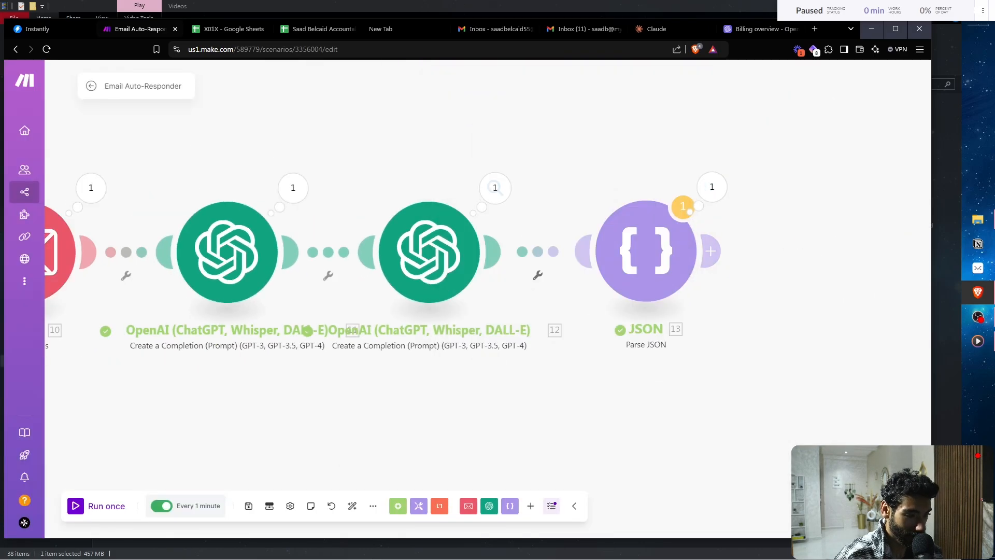
click(495, 188)
click(293, 188)
click(645, 251)
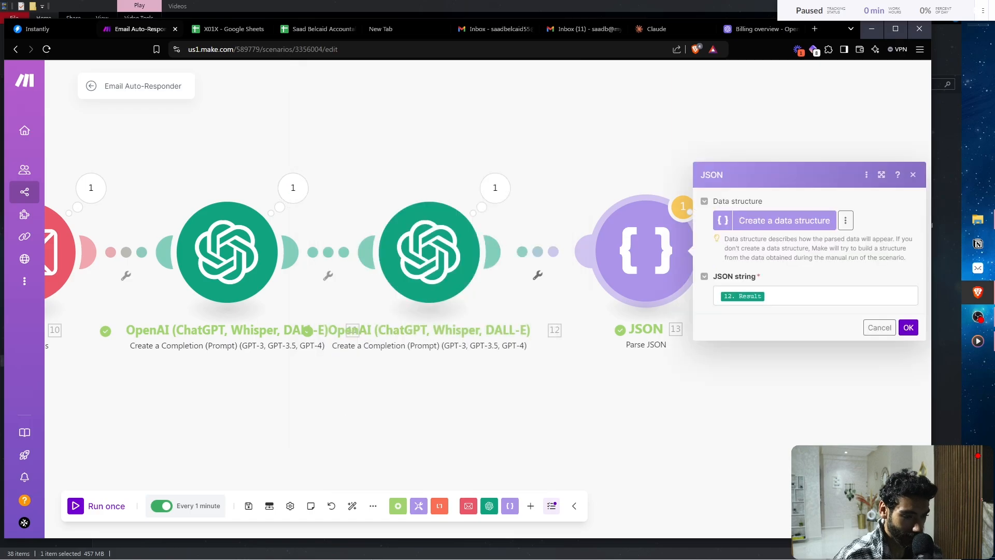
click(908, 327)
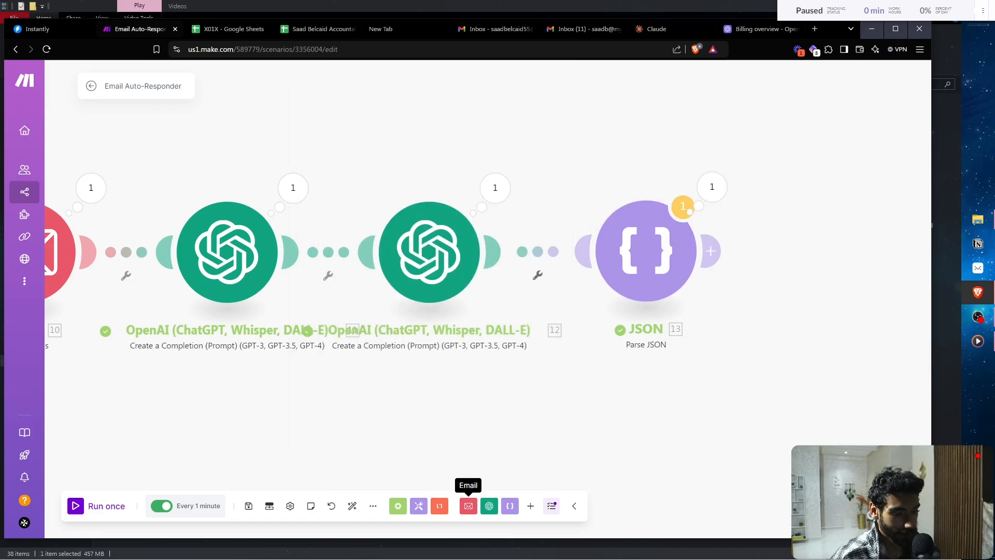
- Add a Send an Email module on the sending account, mapping the parsed EmailAddress as recipient
click(468, 505)
text(send)
key(Return)
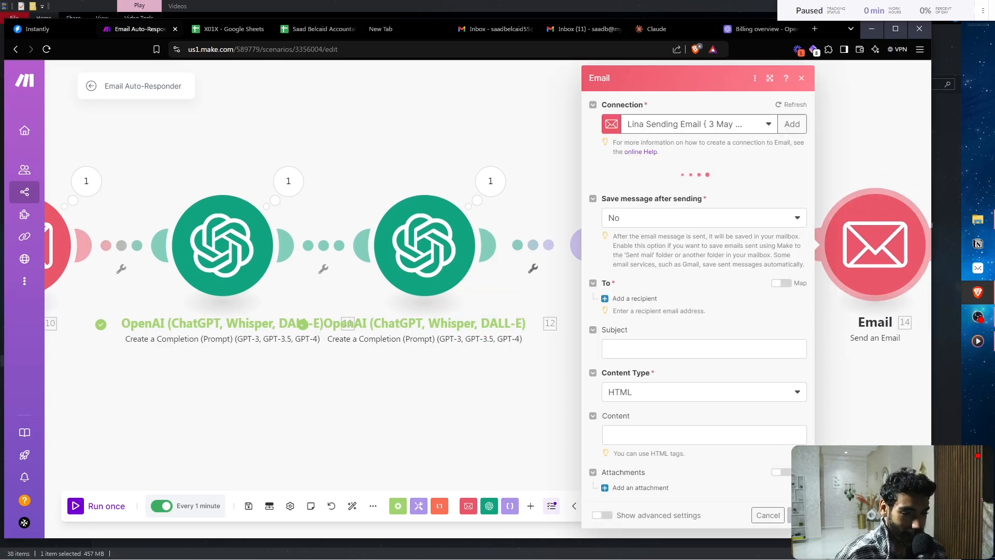
click(699, 124)
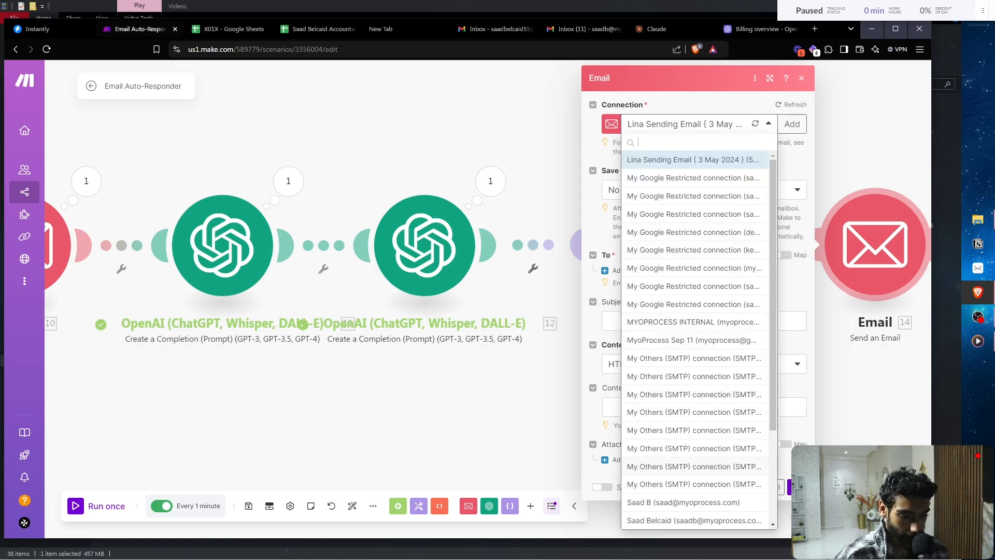
scroll(694, 337, down, 2)
click(694, 439)
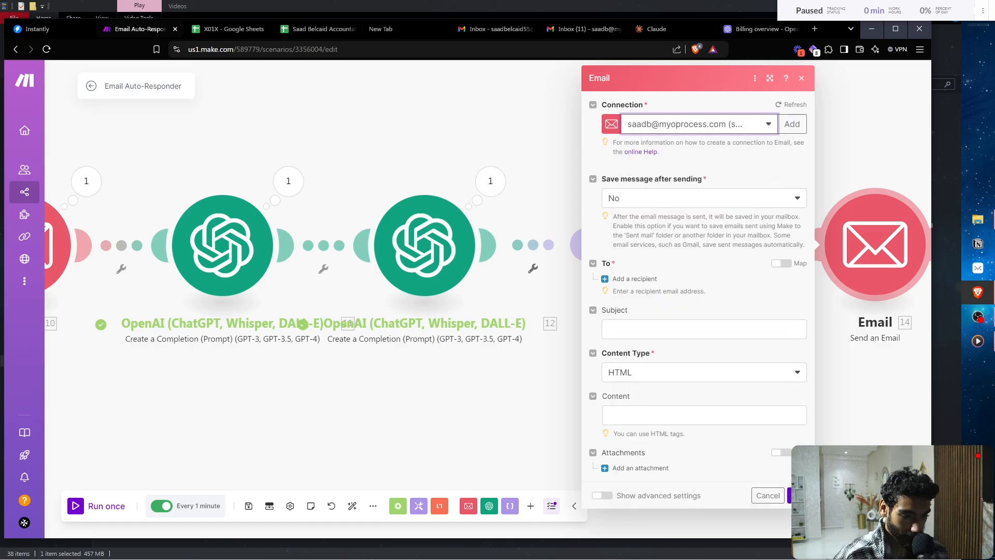
click(630, 298)
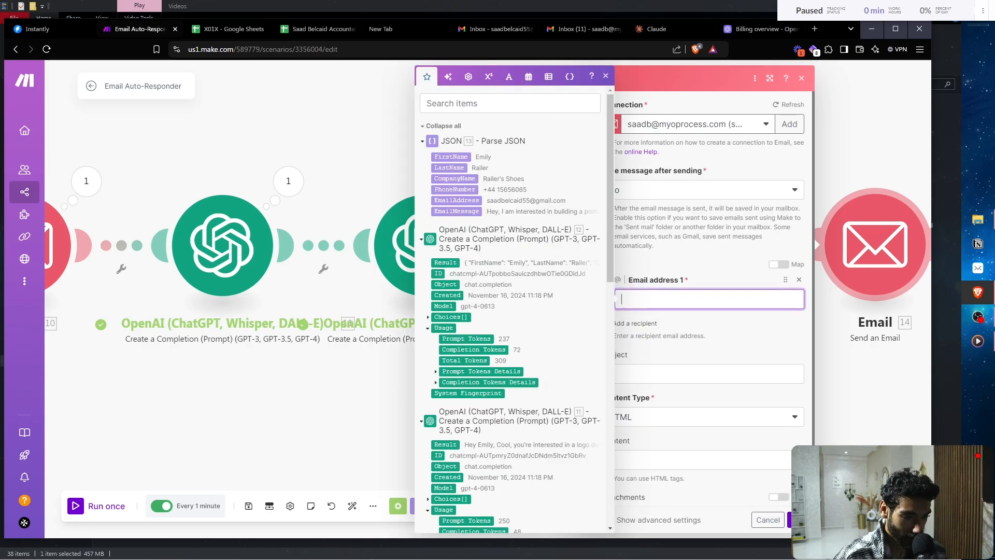
click(456, 200)
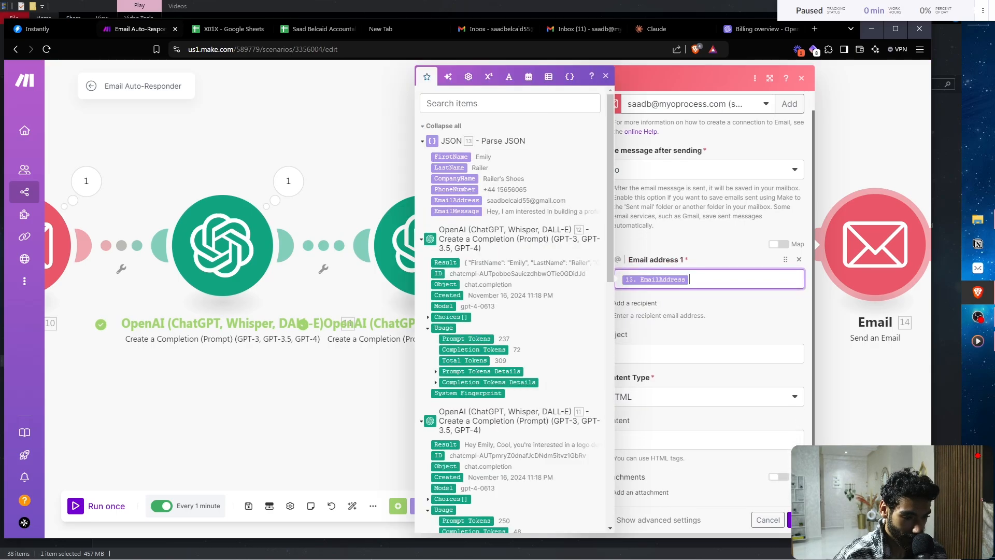
- Set the subject to the lead's FirstName followed by 'thanks for reaching out!'
click(673, 353)
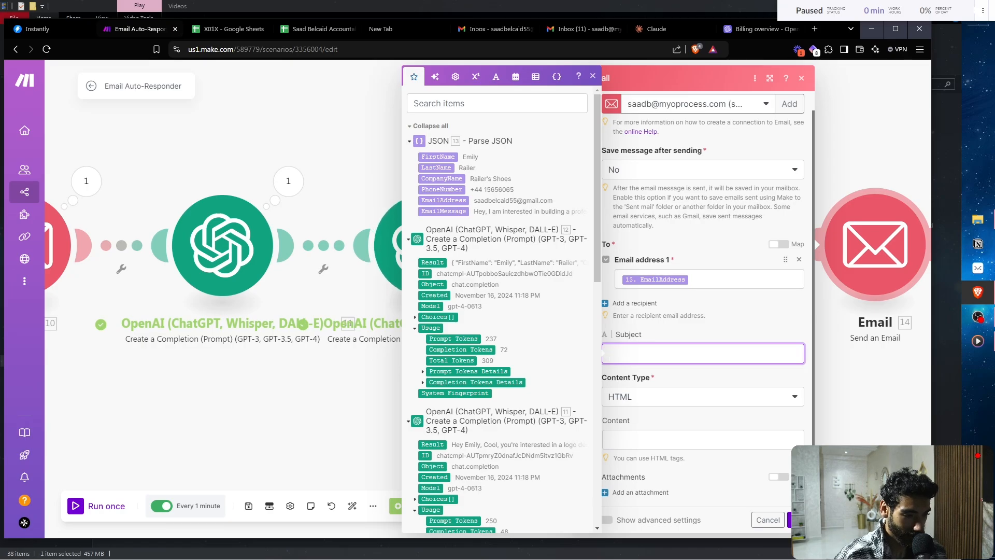
click(437, 156)
text(, T)
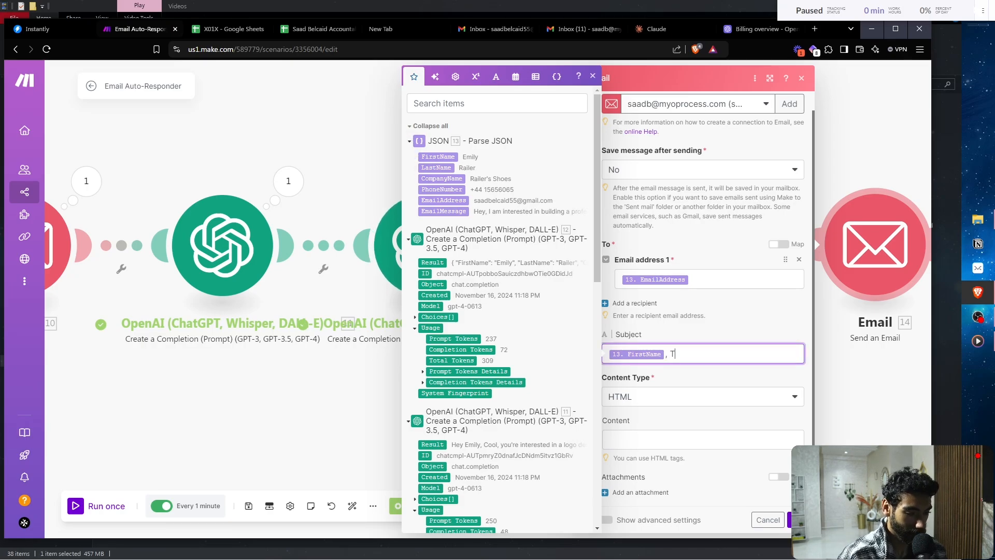
text(hanks)
key(BackSpace)
key(BackSpace)
key(BackSpace)
key(BackSpace)
key(BackSpace)
key(BackSpace)
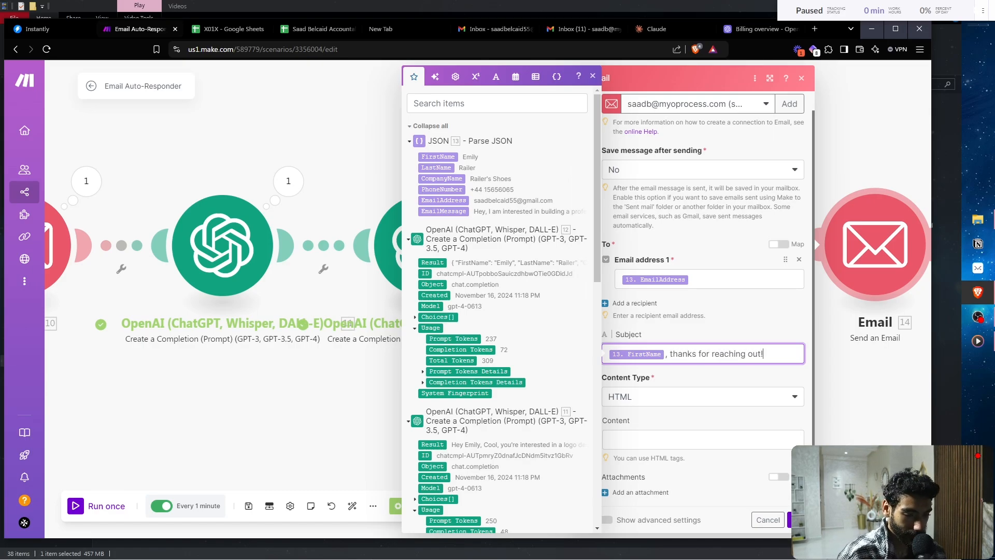
- Make the content Plaintext: OpenAI's Result, the sender's name sign-off, and 'Sent from iPhone'
click(702, 397)
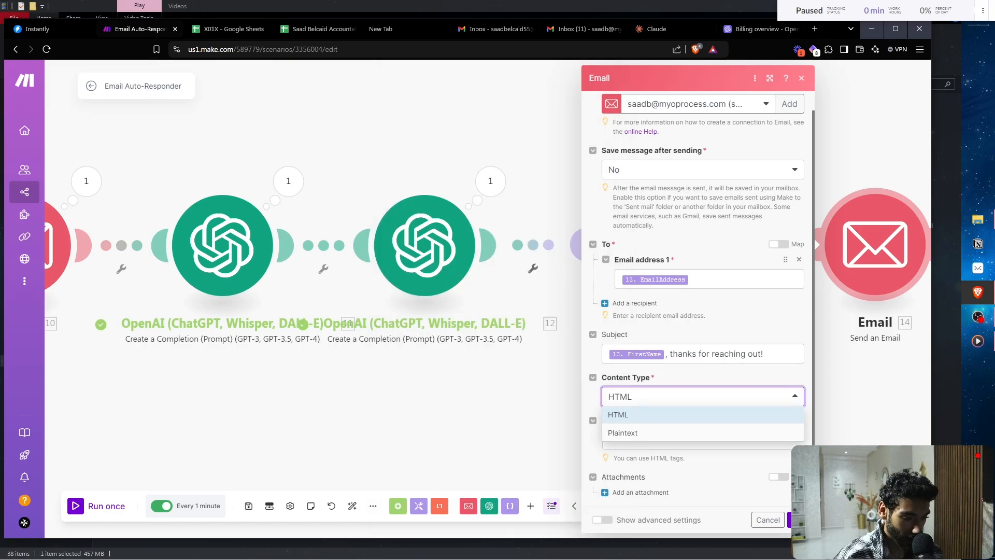
click(623, 433)
click(702, 450)
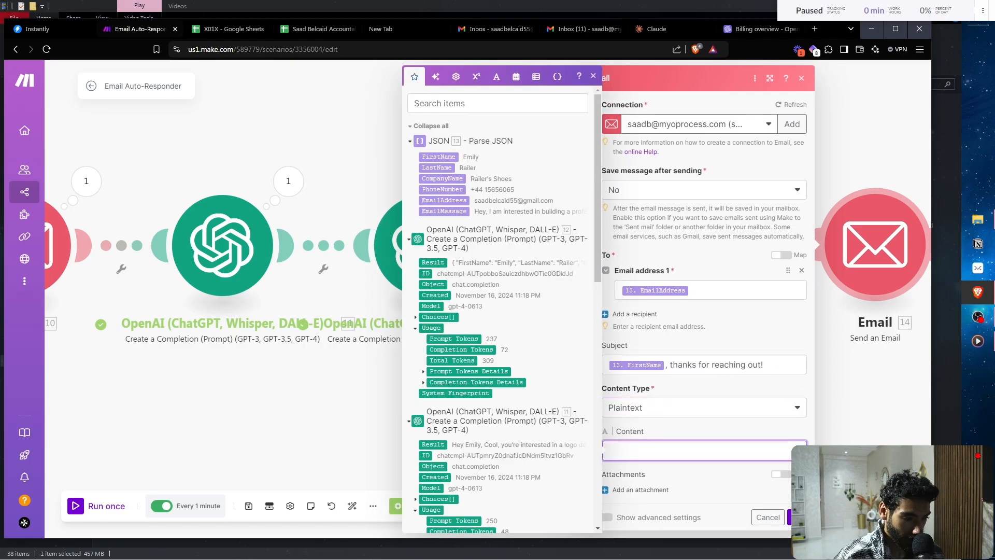
scroll(497, 311, down, 2)
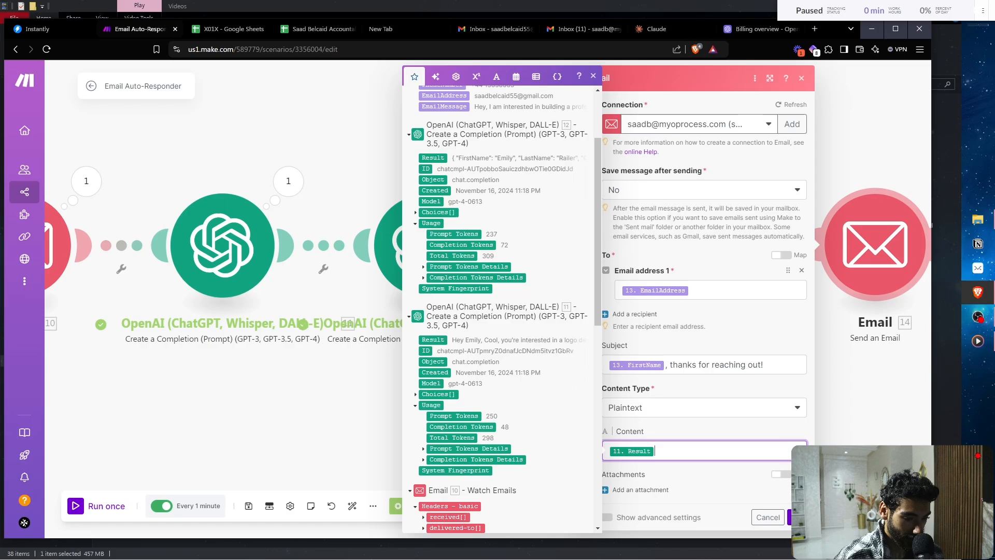
click(432, 339)
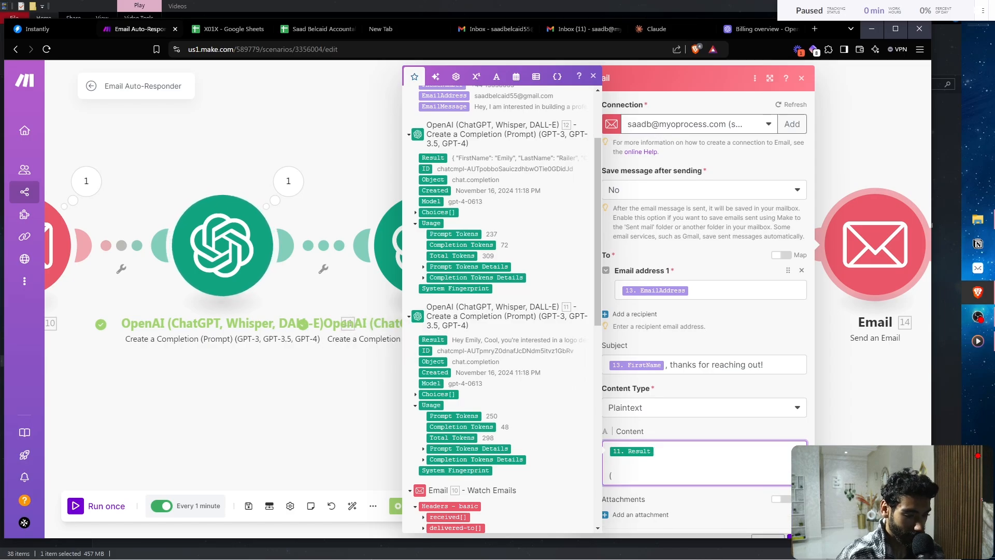
text(- Saad)
key(Return)
key(Return)
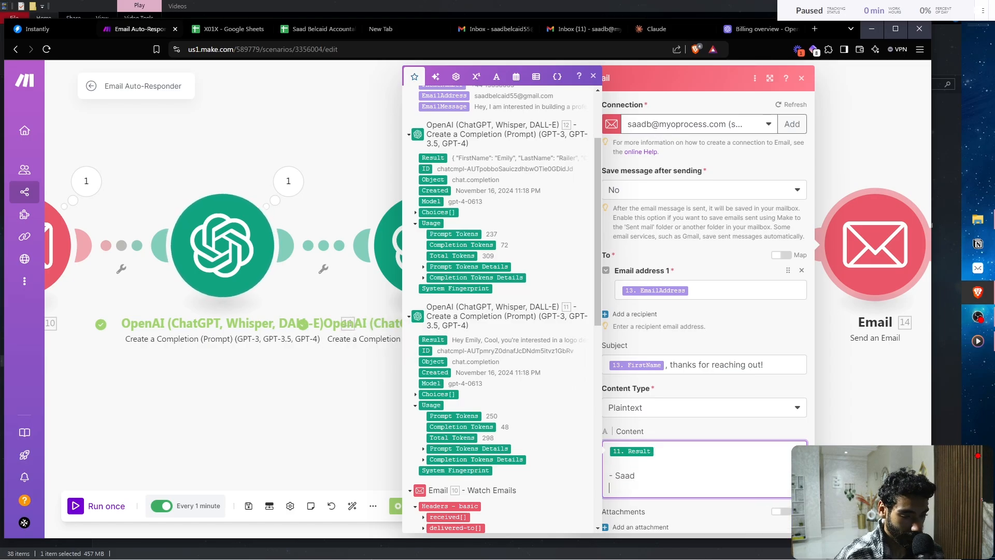
text(sent from)
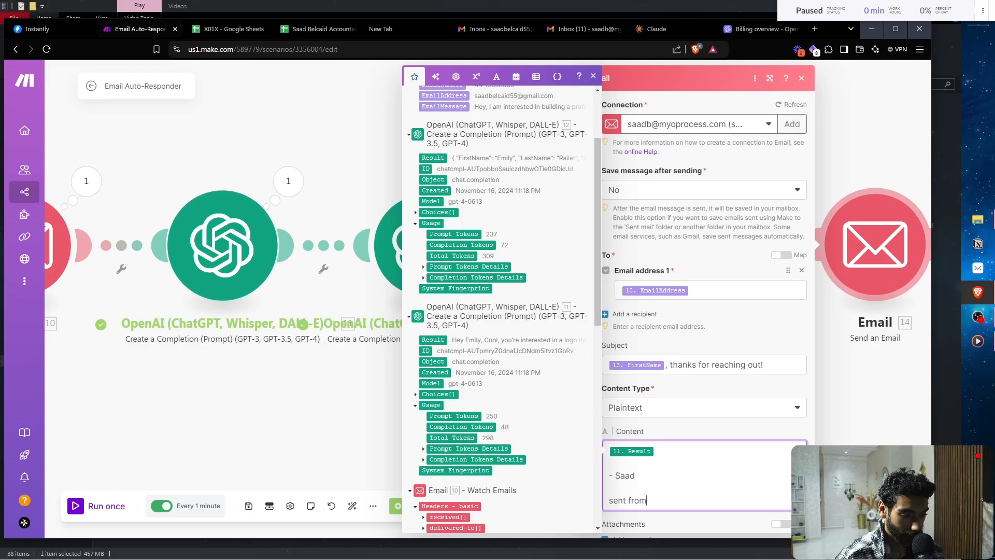
key(BackSpace)
key(BackSpace)
key(BackSpace)
key(BackSpace)
key(BackSpace)
key(BackSpace)
key(BackSpace)
key(BackSpace)
key(BackSpace)
text(S)
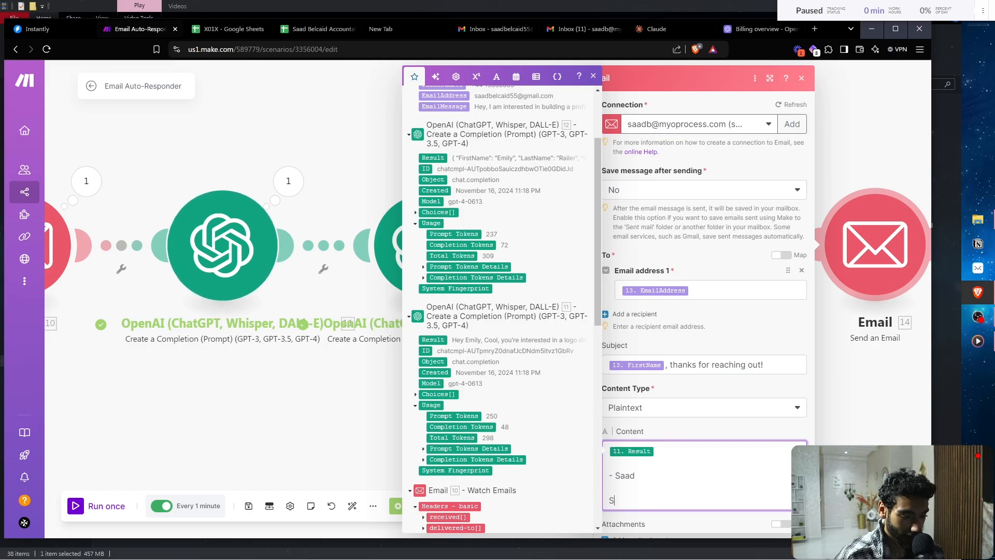
text(ent from iPhone)
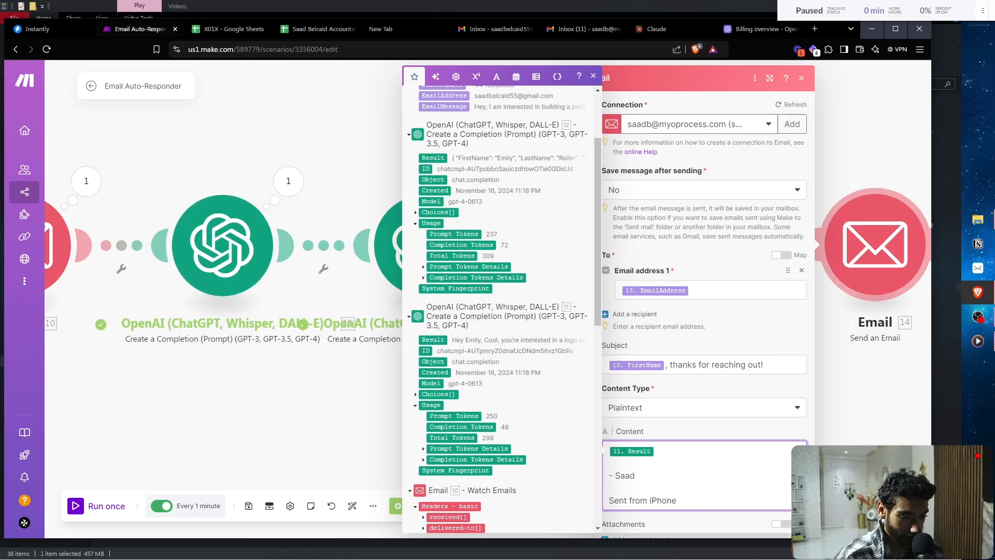
key(Escape)
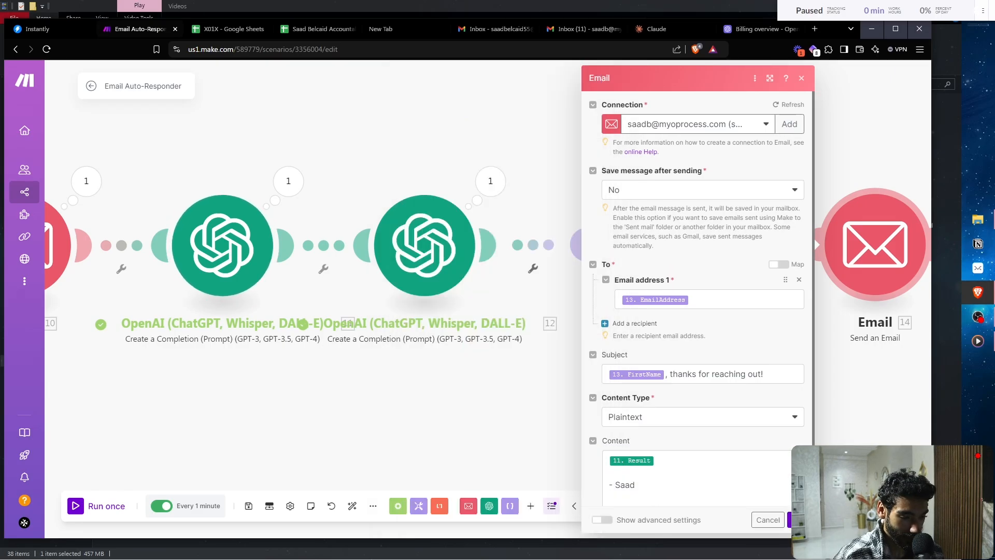
- Close the email module and set Watch Emails to start from the 8:09 AM inquiry email
click(798, 520)
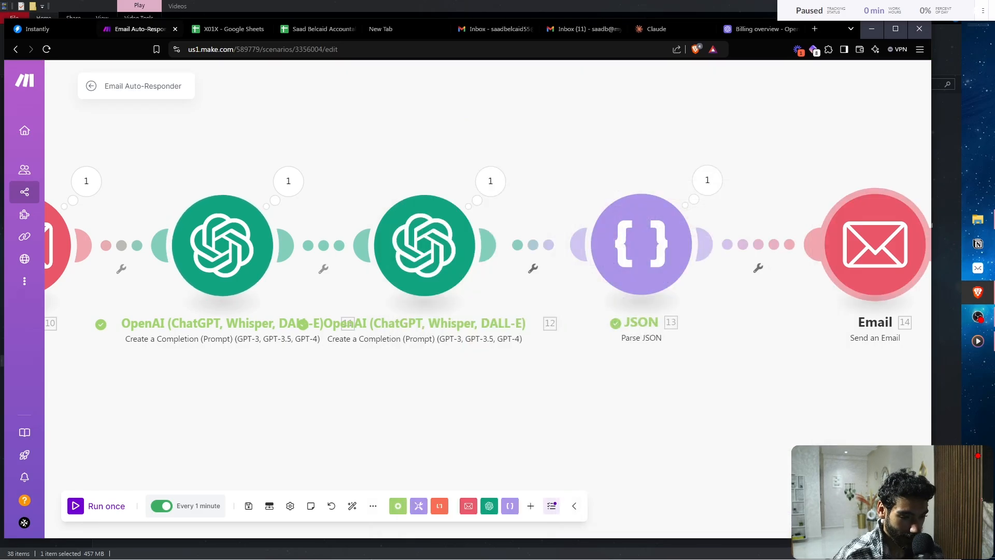
drag(875, 245, 832, 246)
drag(467, 405, 700, 362)
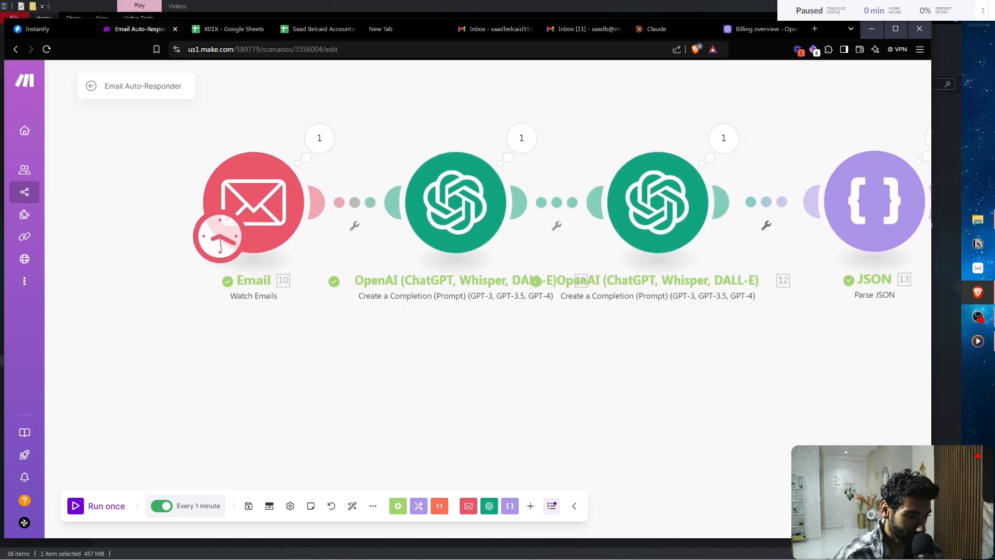
right_click(273, 208)
click(311, 247)
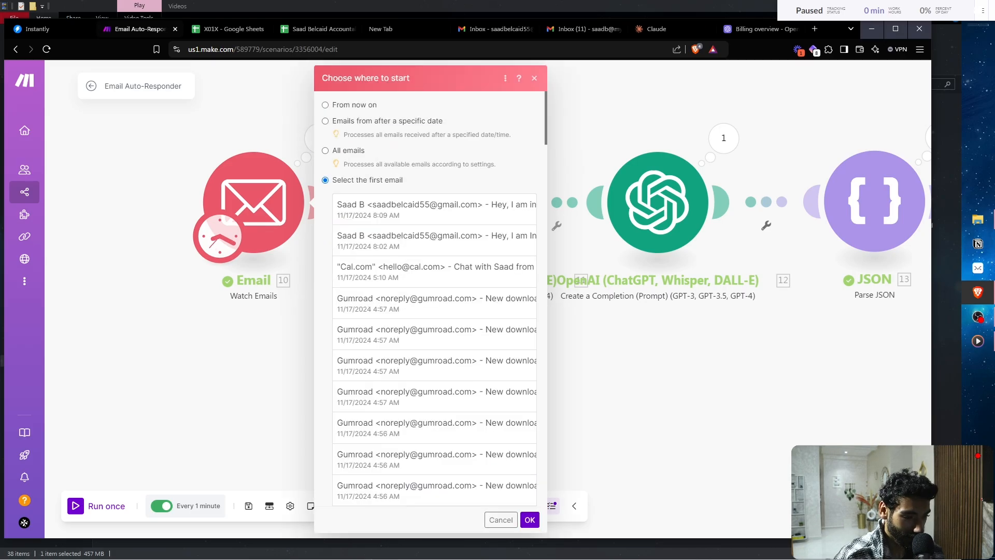
click(434, 209)
click(530, 519)
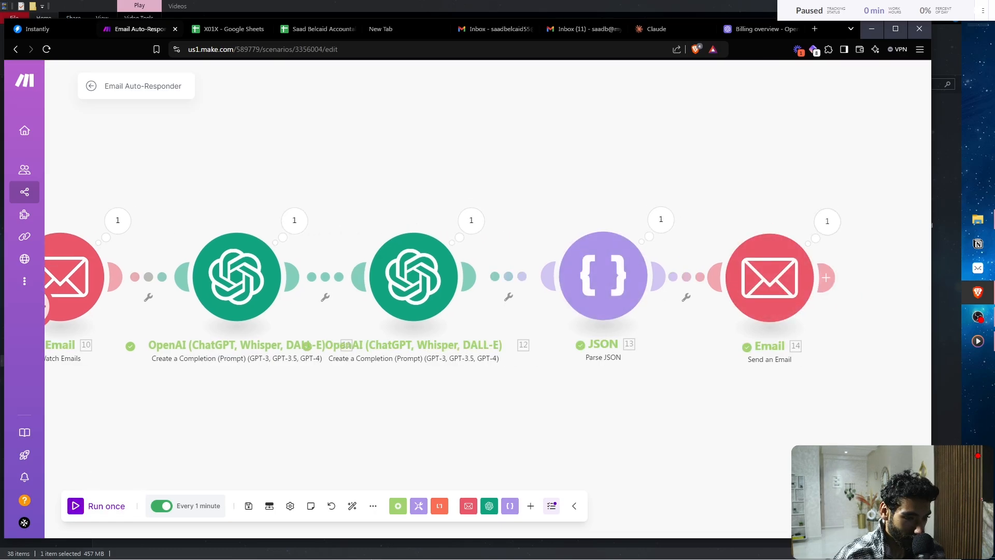
- Check the new auto-reply in Gmail, including its 'Sent from iPhone' line, then return to Make
click(492, 29)
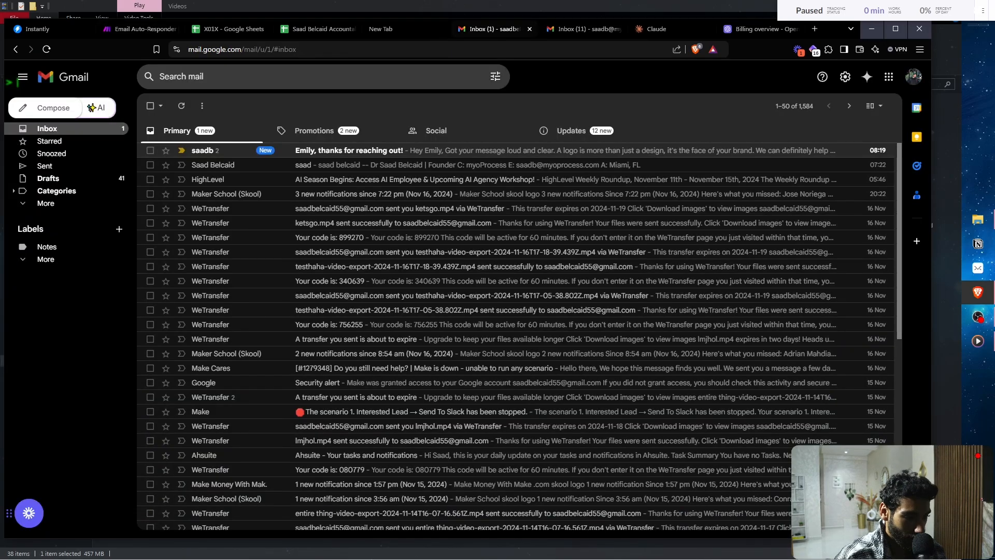
click(311, 151)
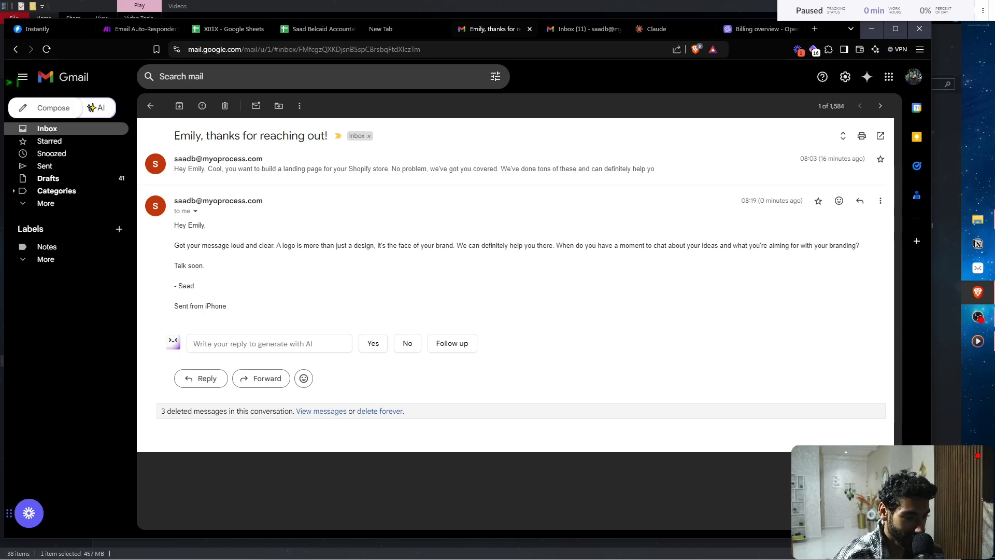
triple_click(200, 306)
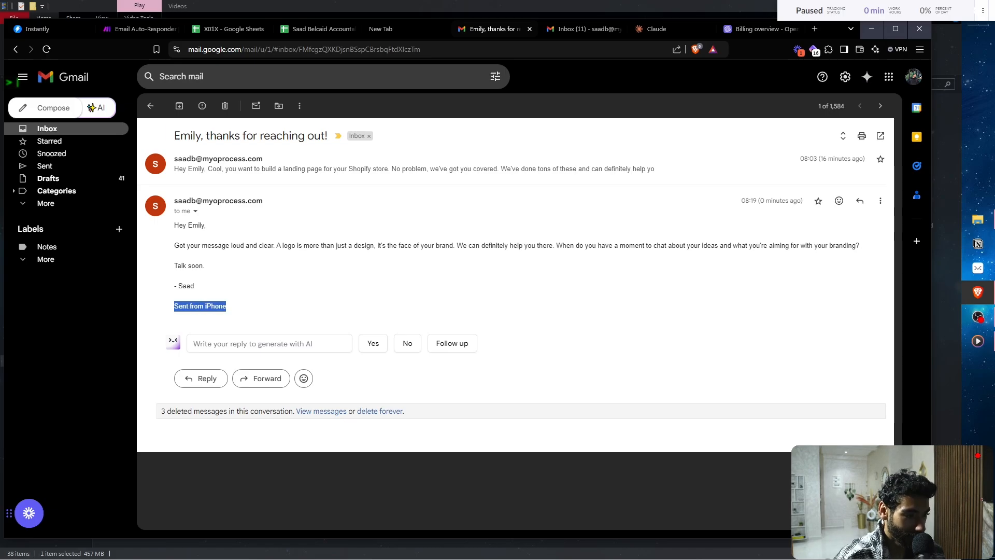
click(140, 29)
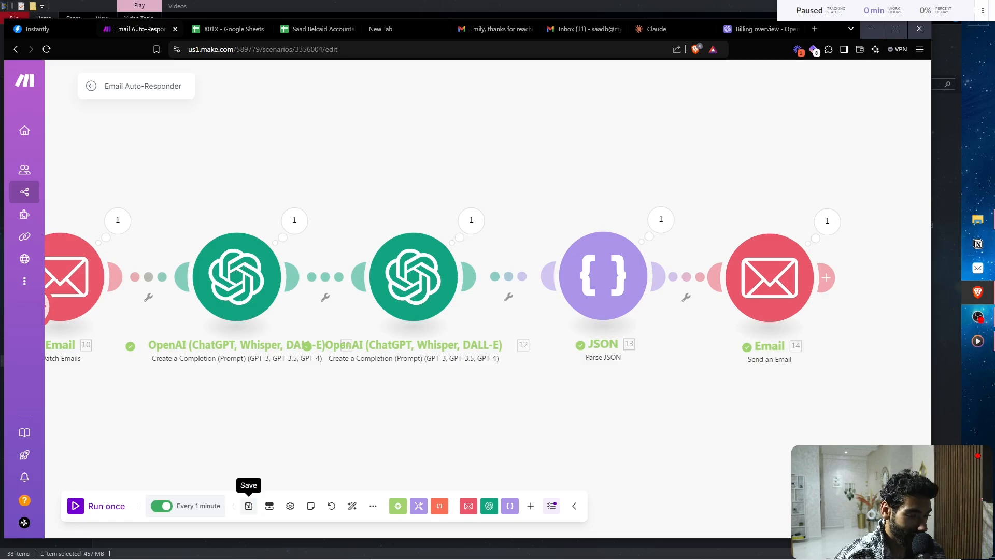
- Save the Email Auto-Responder scenario, with the whole five-module chain in view
click(249, 506)
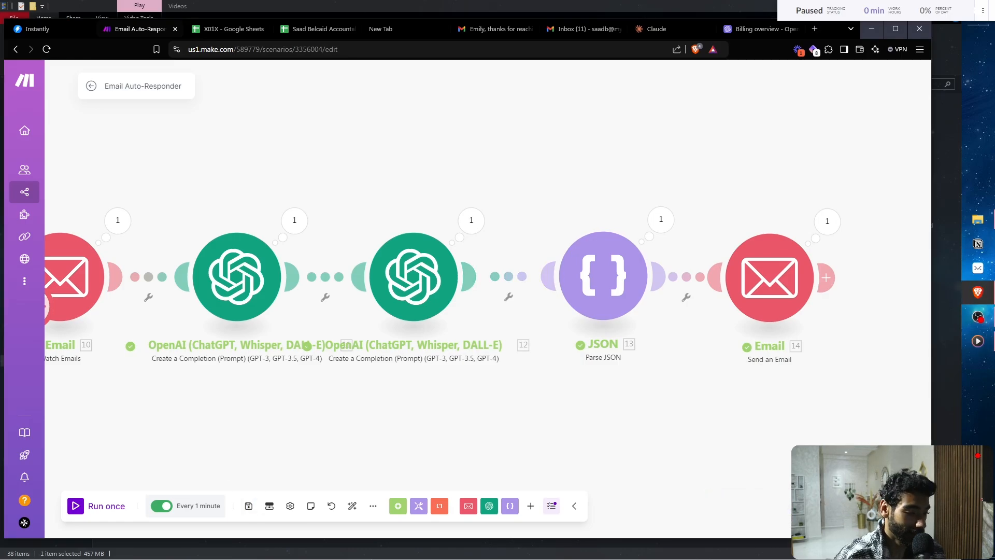
drag(332, 425, 472, 368)
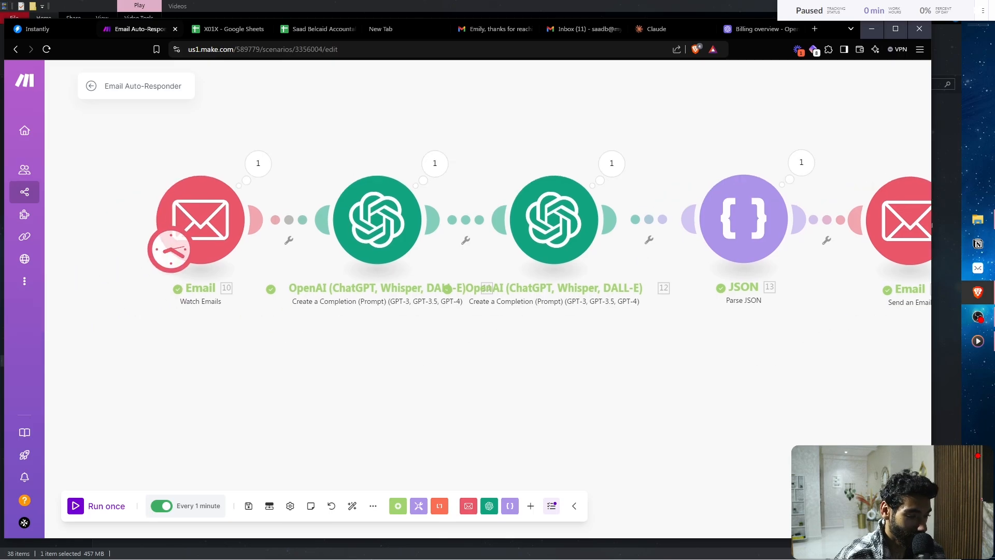
click(249, 506)
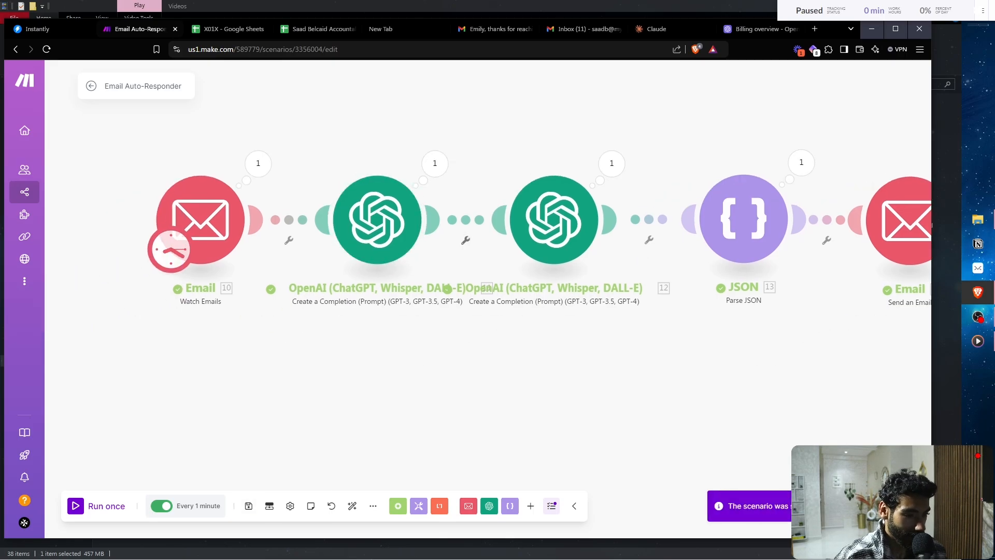
- Copy the test inquiry's contact-form details from the other account into a new draft in the first account
click(495, 29)
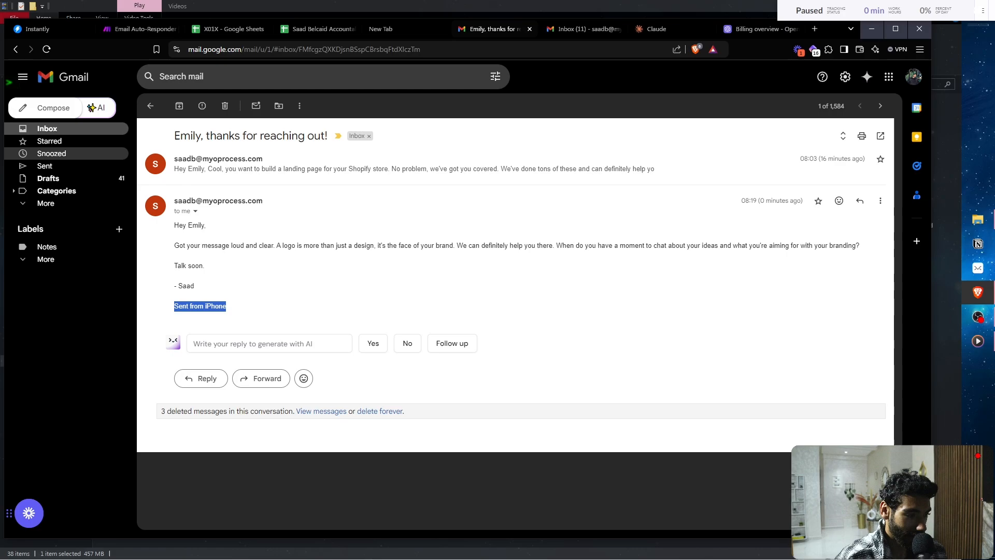
key(ctrl+Tab)
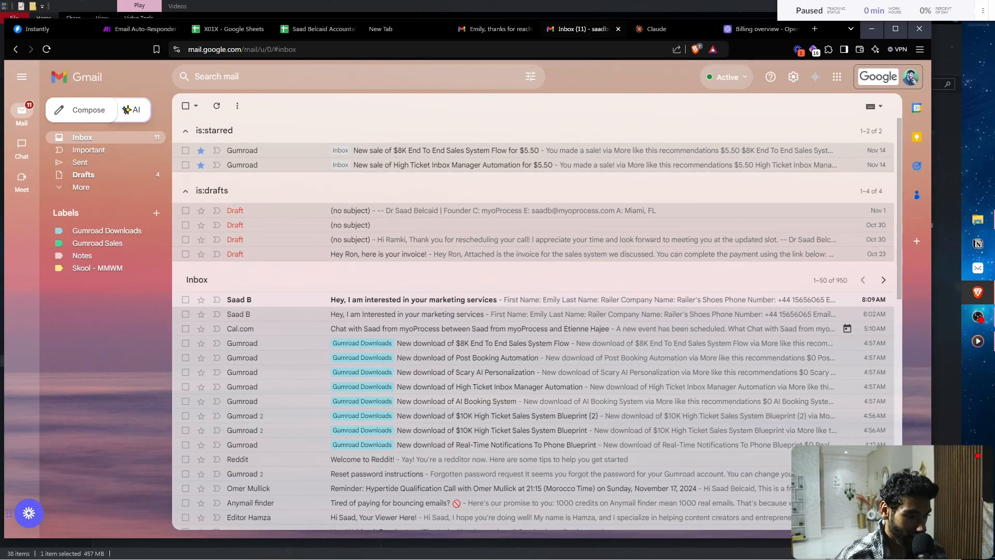
click(415, 300)
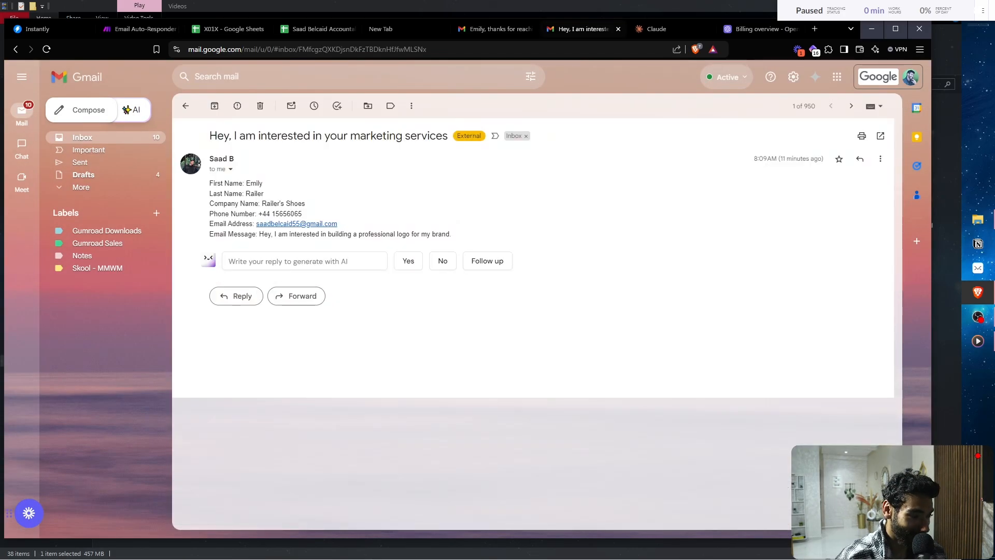
drag(209, 182, 338, 224)
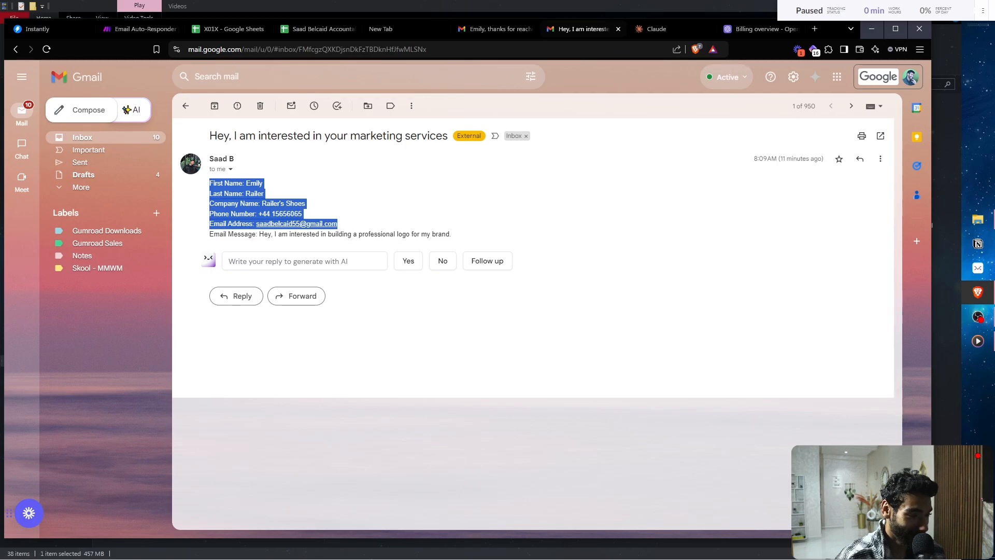
click(125, 110)
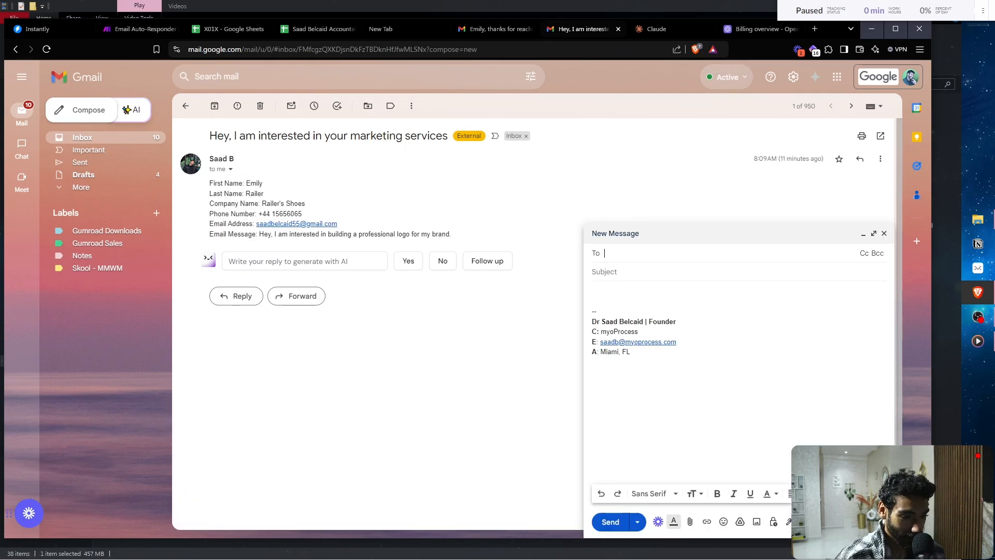
key(ctrl+shift+Tab)
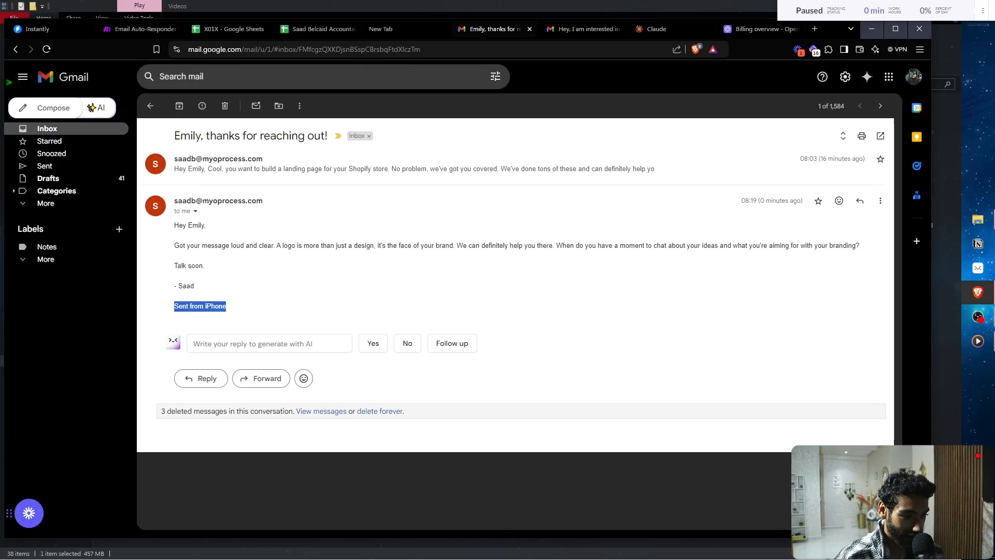
key(u)
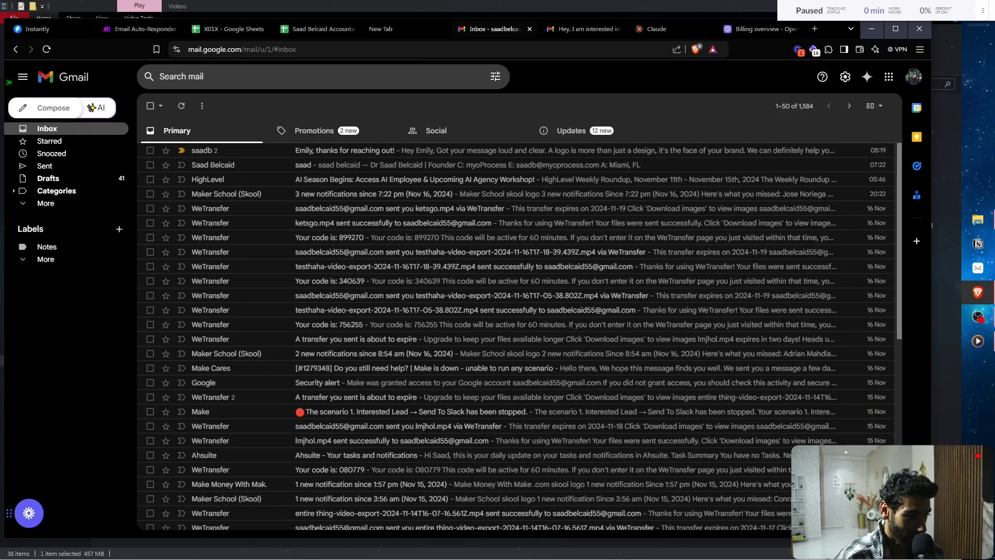
key(c)
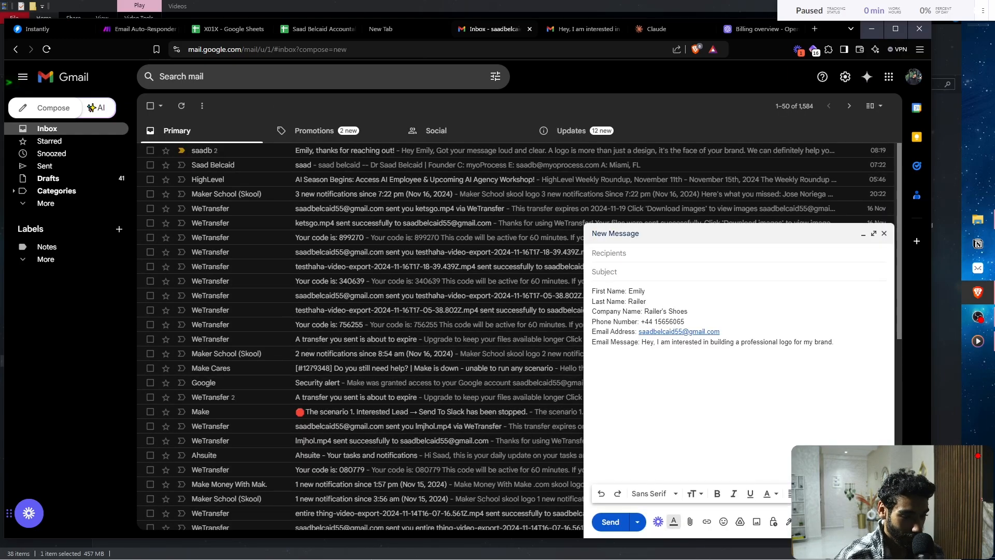
- Address the draft to the business account with subject 'Hey, I am interested in your marketing services'
click(621, 253)
text(saa)
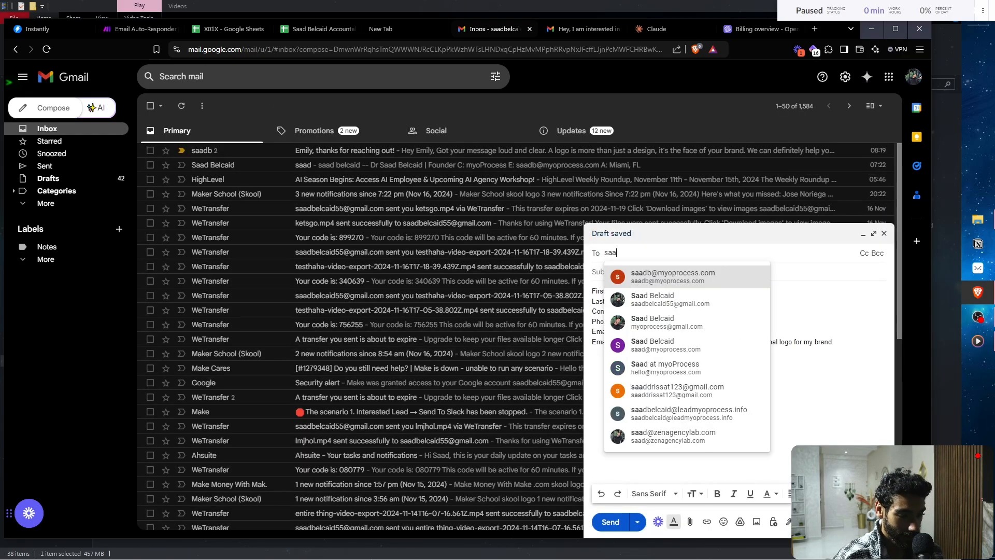
key(Return)
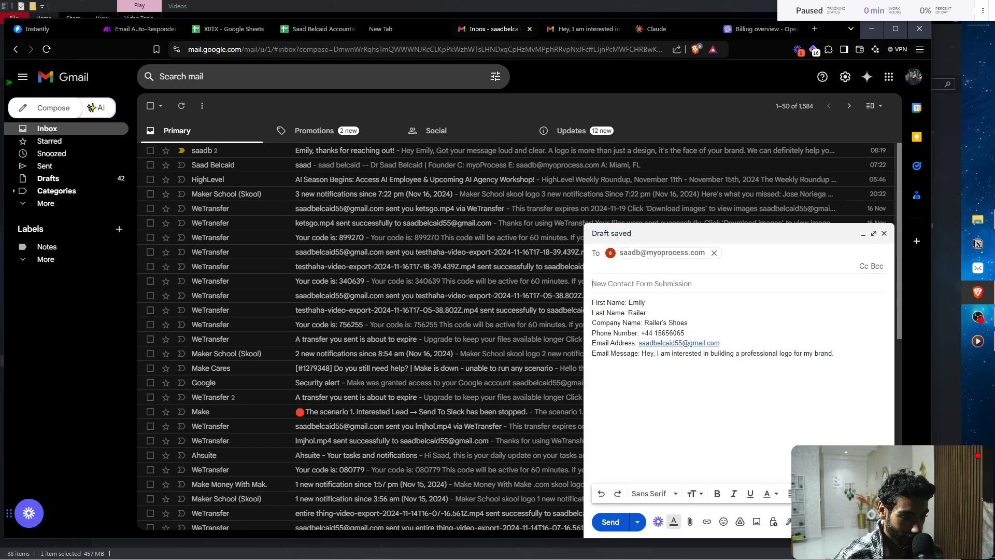
key(Tab)
text(Hey, I am in)
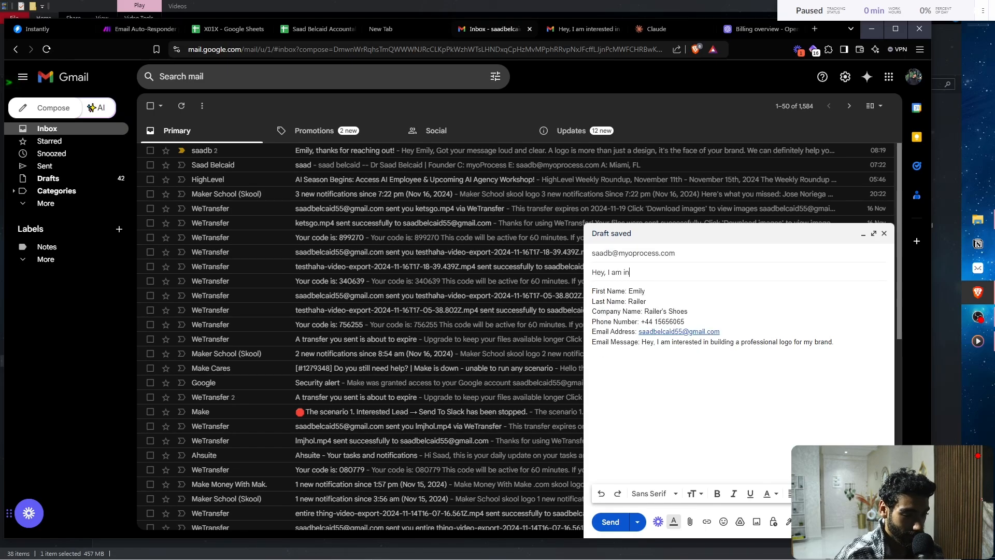
text(terested in your)
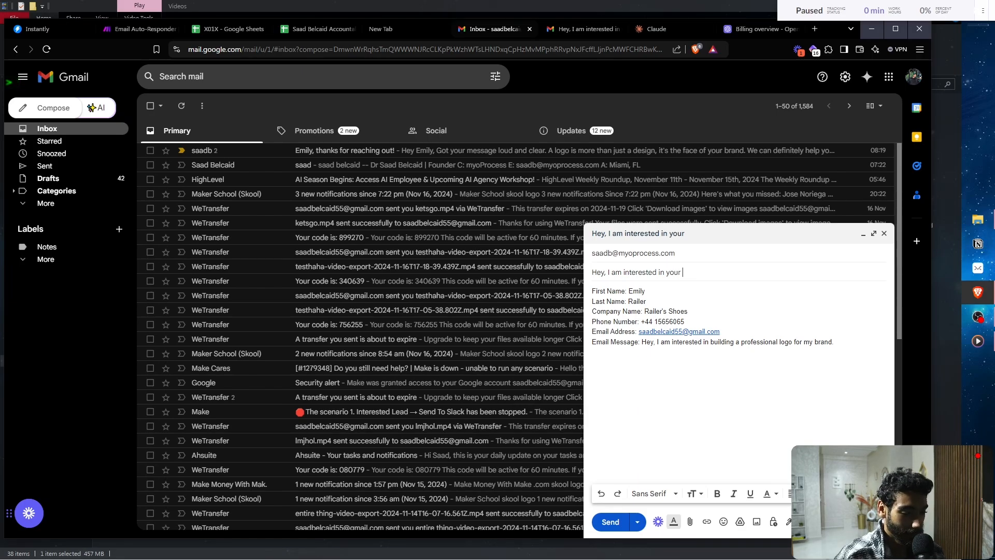
text( marketing)
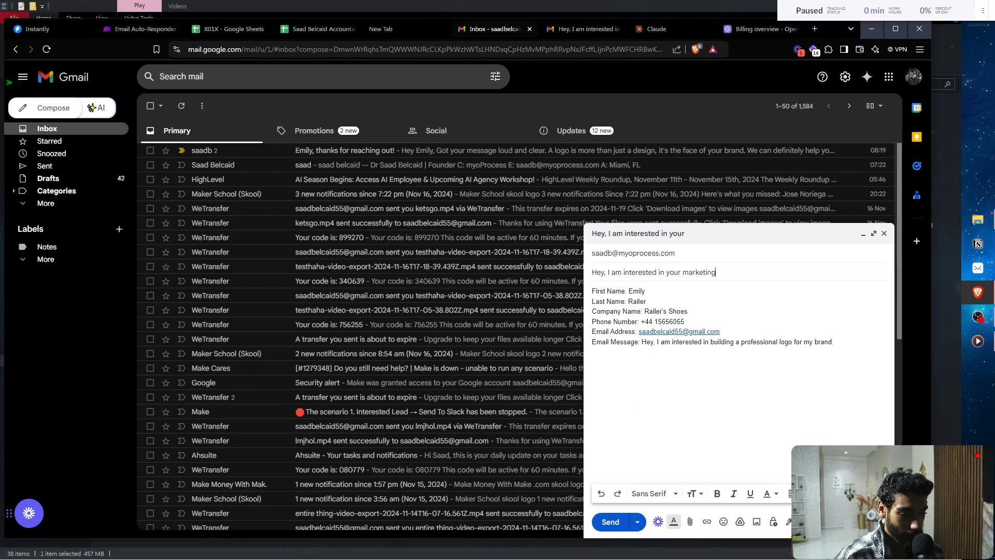
text( services)
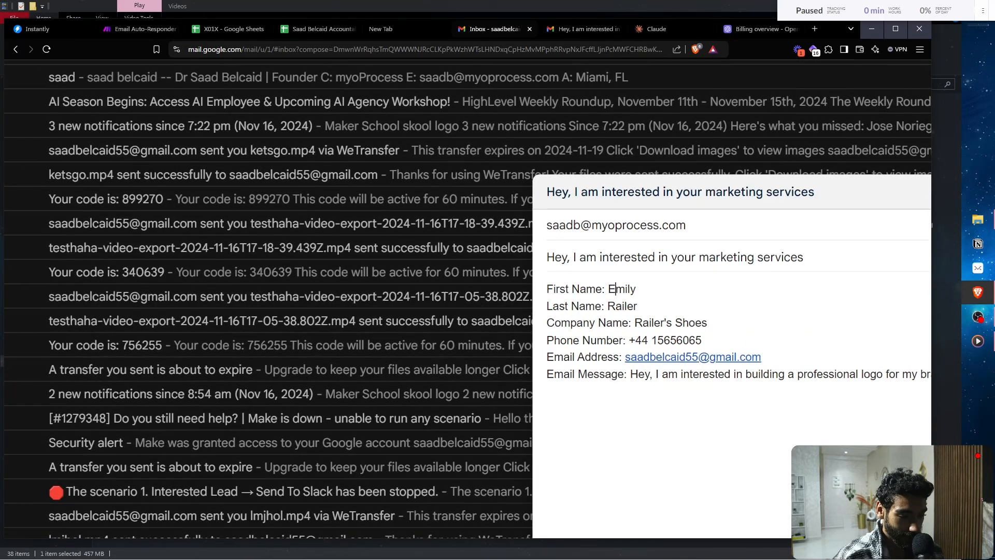
- Replace the lead's first and last names and change the company name to myoProcess
double_click(637, 290)
text(S)
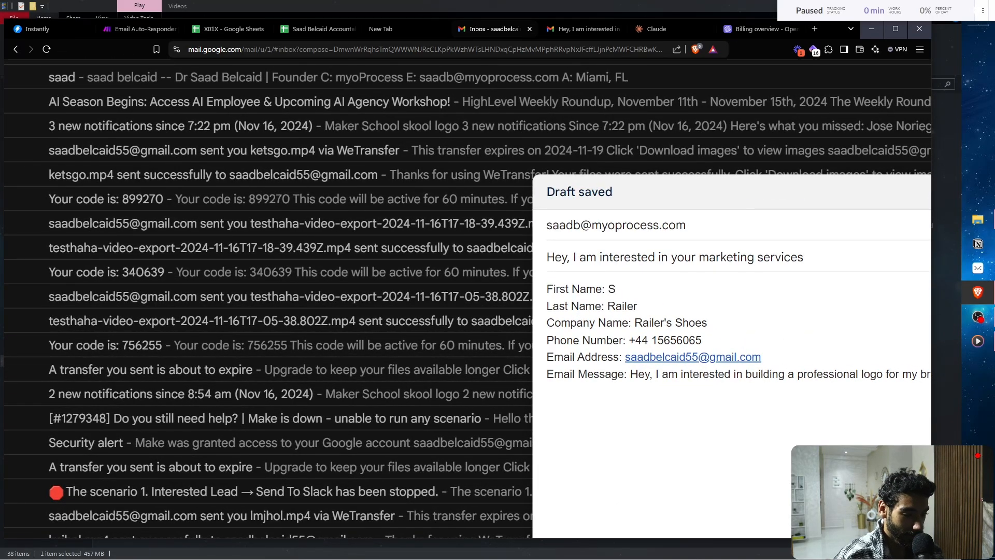
text(aa)
key(BackSpace)
key(BackSpace)
text(Pt)
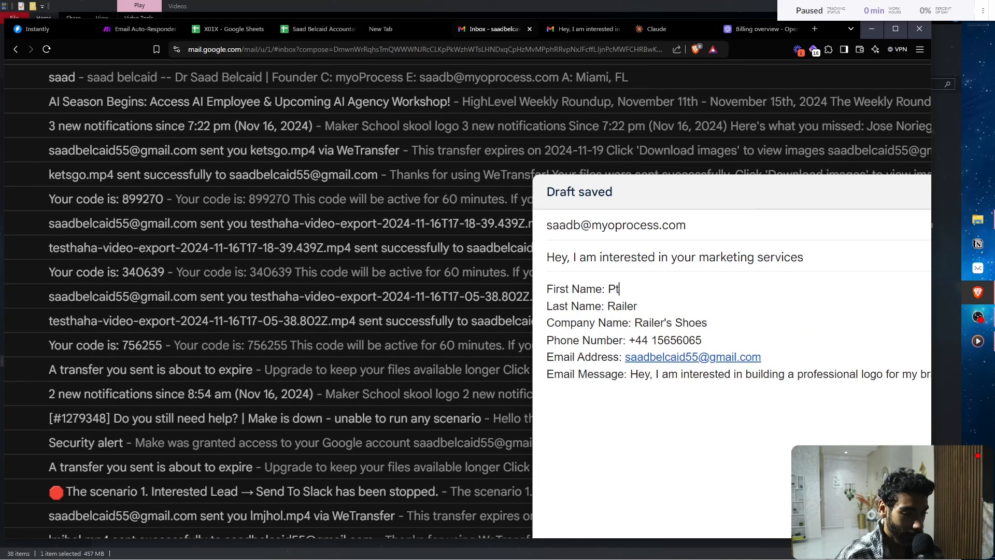
key(BackSpace)
double_click(615, 306)
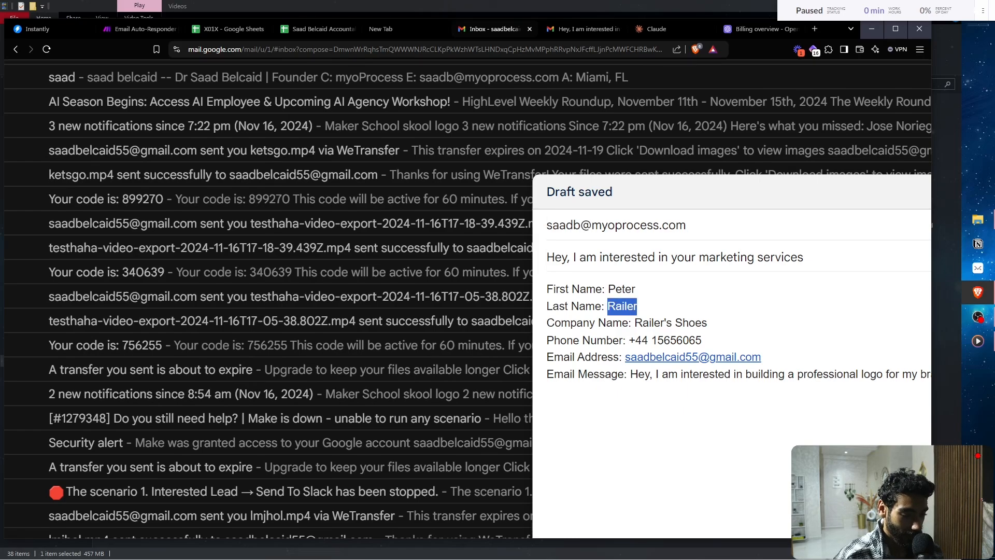
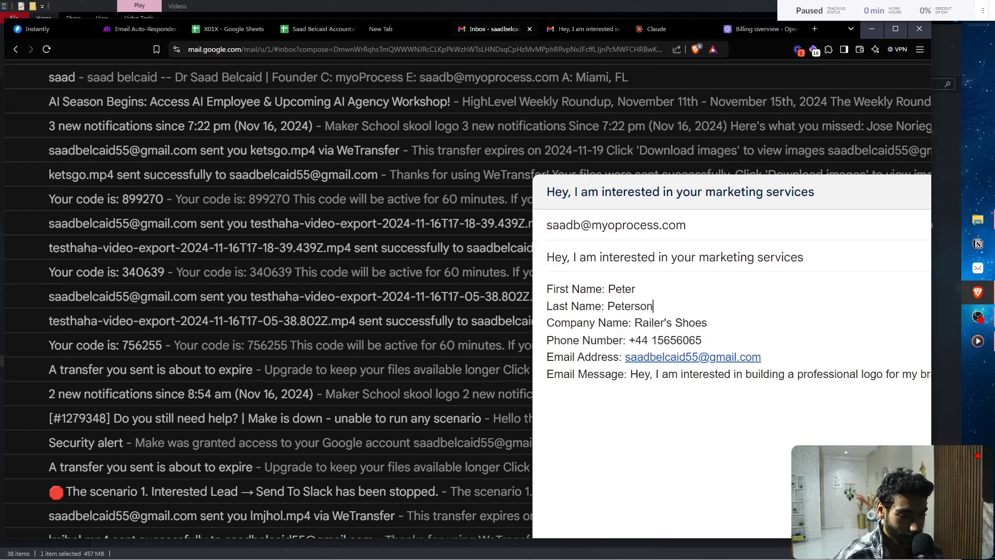
double_click(653, 323)
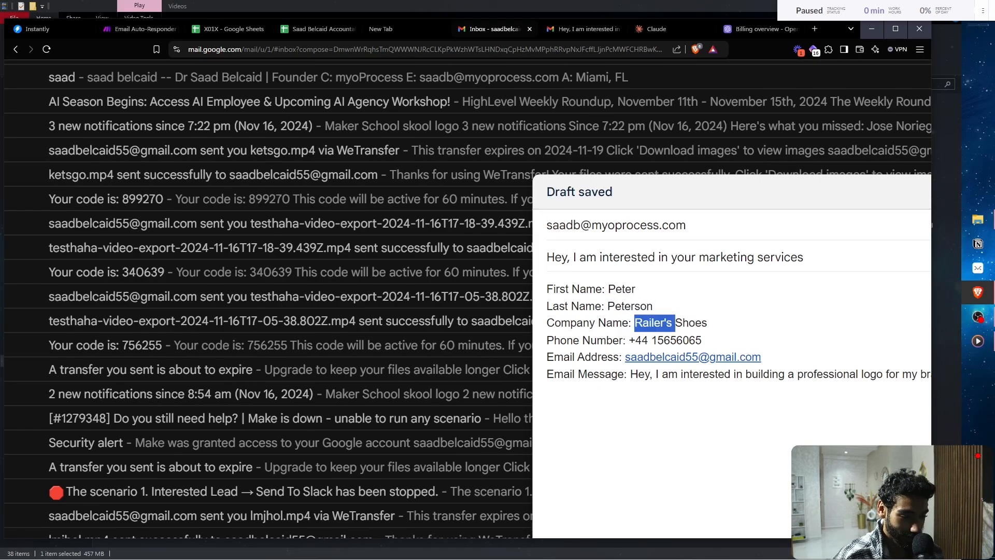
key(shift+Right)
key(shift+Right)
key(shift+Right)
key(shift+Right)
key(shift+Right)
text(m)
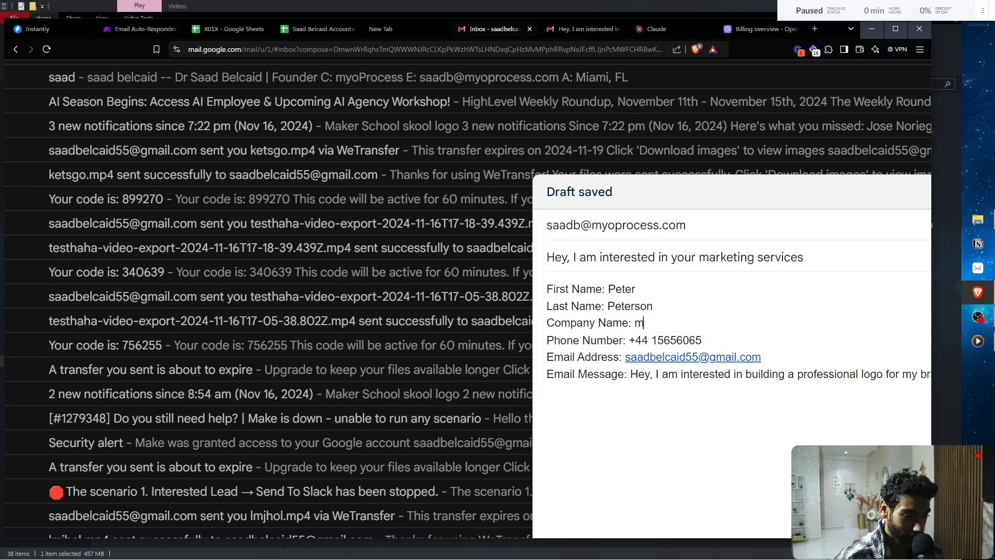
text(yoProcess)
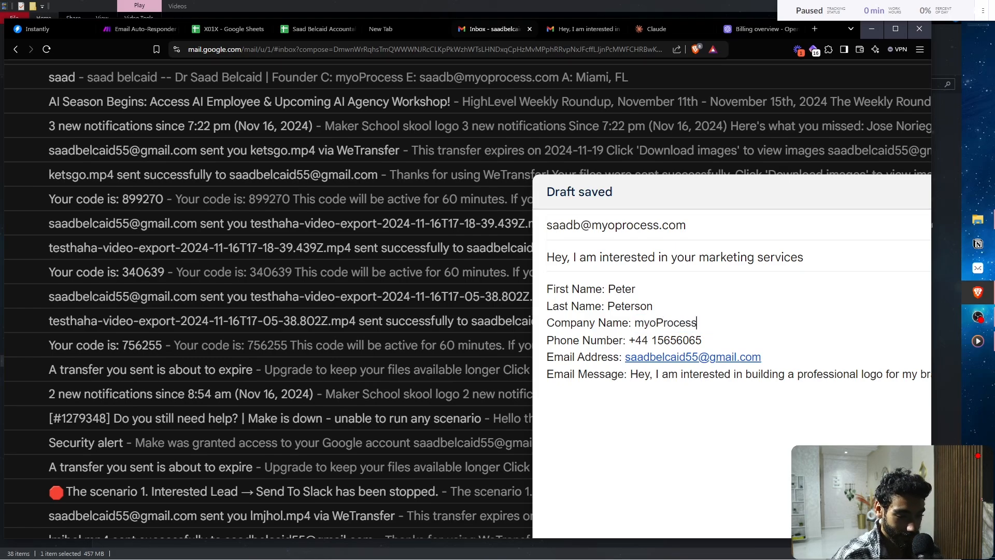
- Reword the message to request 'a simple website for my business' and send the inquiry
scroll(777, 374, right, 1)
double_click(777, 374)
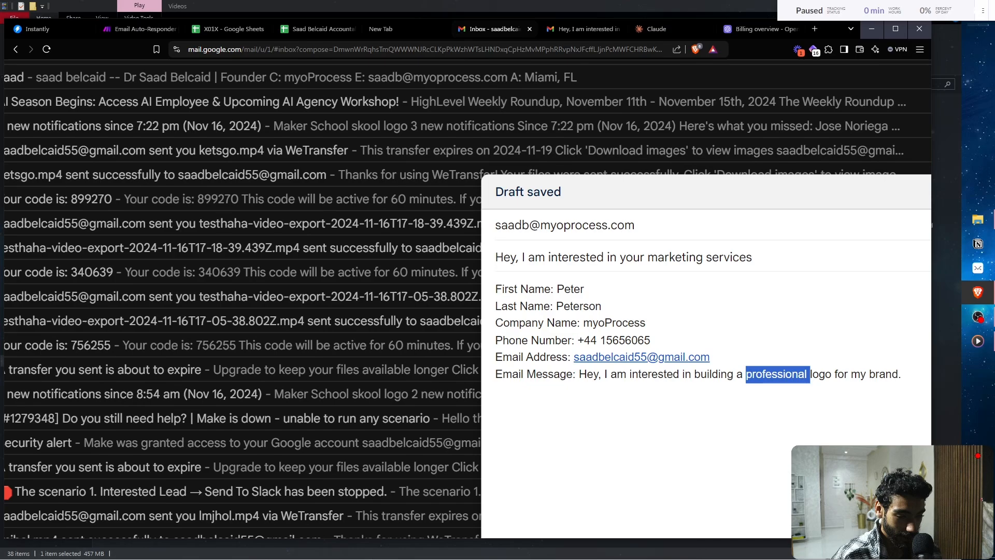
text(simple websi)
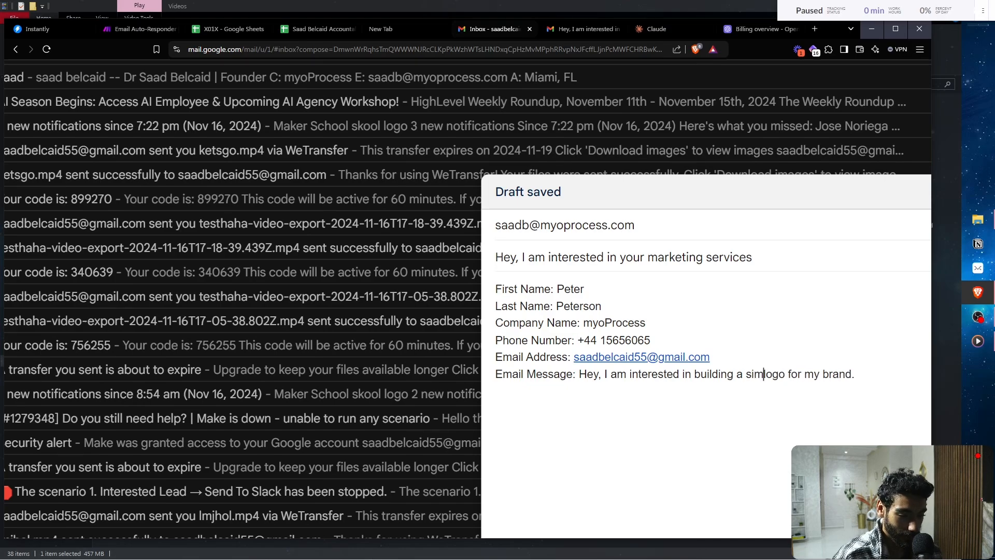
text(te for my)
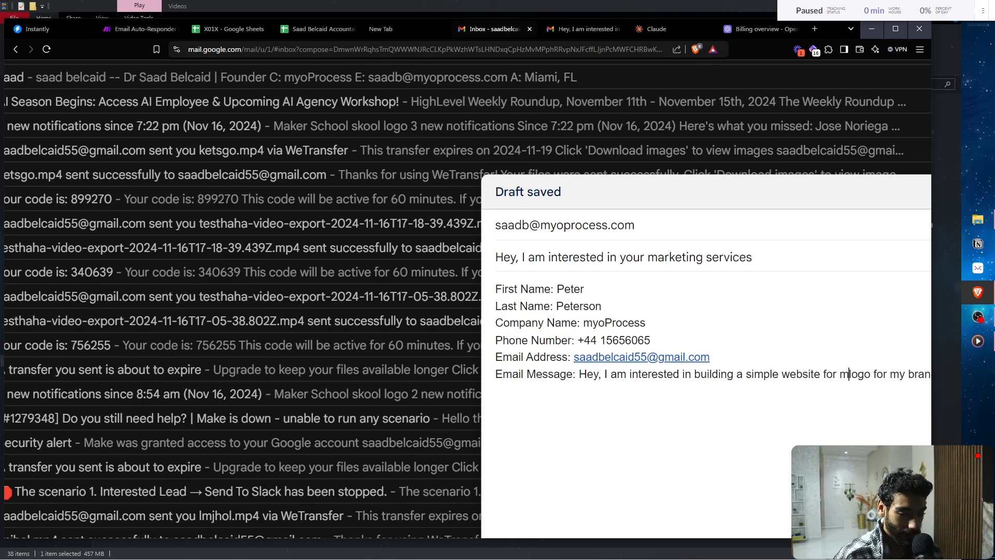
key(shift+Right)
key(shift+Right)
key(shift+Right)
key(shift+Right)
key(shift+Right)
key(shift+Right)
key(shift+Right)
key(shift+Right)
key(shift+Right)
key(shift+Right)
key(shift+Right)
key(shift+Right)
key(shift+Right)
key(shift+Right)
key(shift+Right)
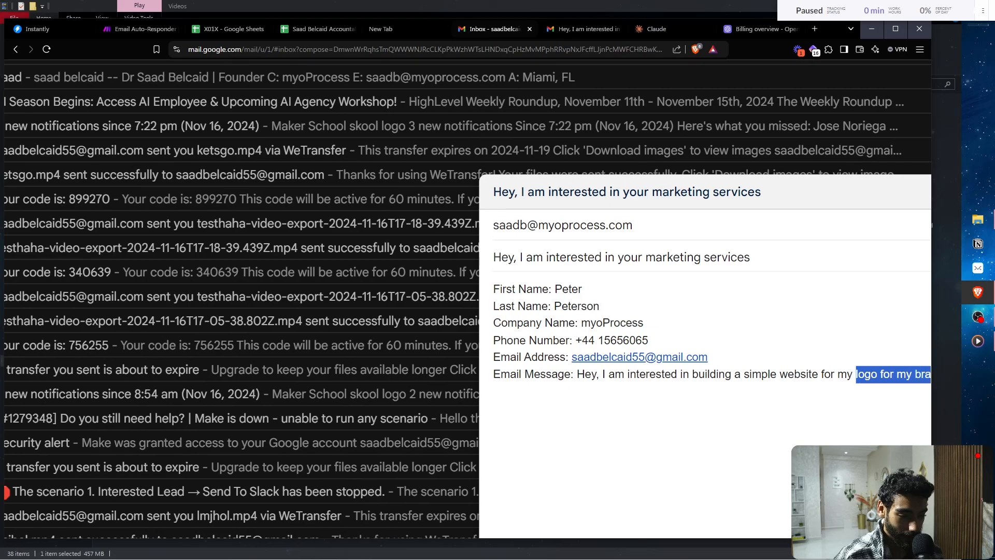
key(BackSpace)
key(shift+End)
key(BackSpace)
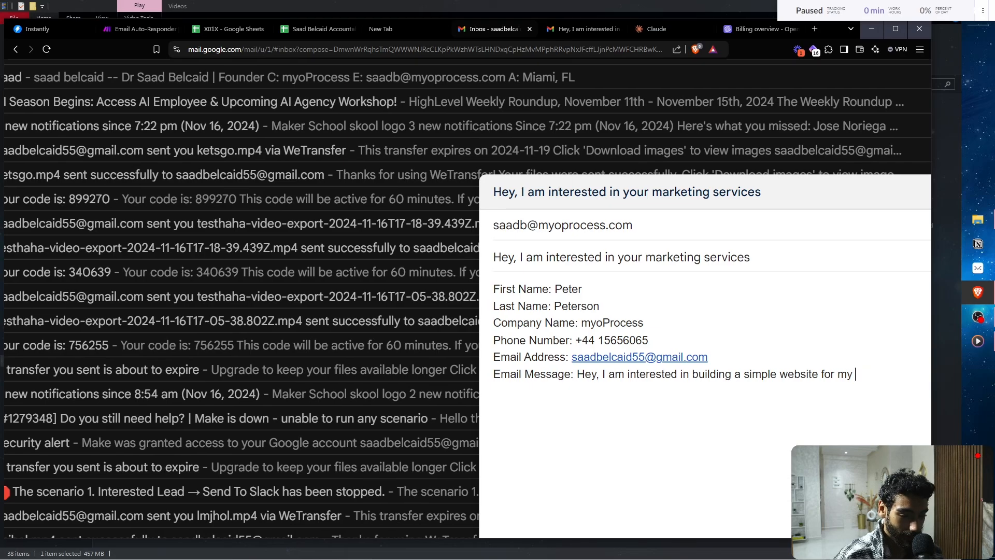
text(business)
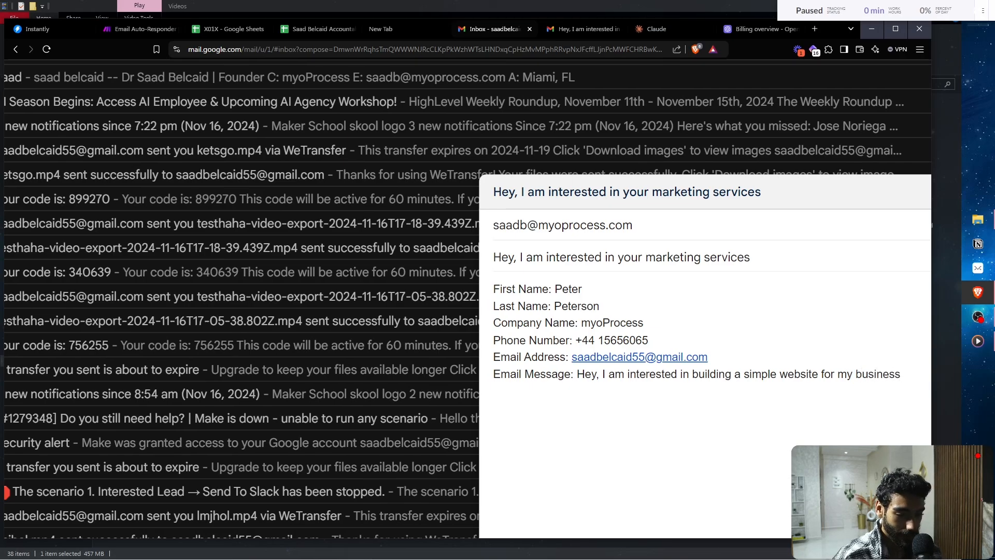
key(ctrl+Return)
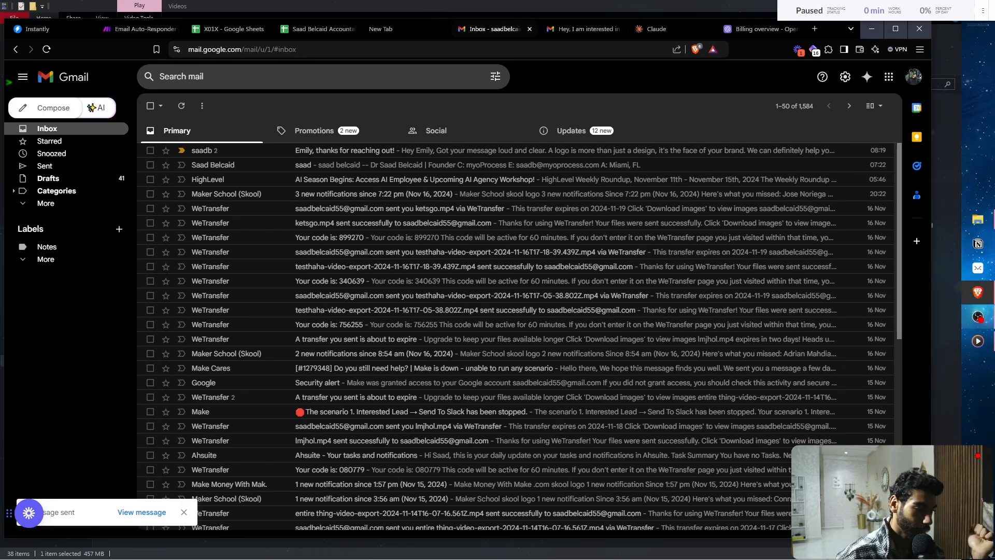
key(ctrl+Tab)
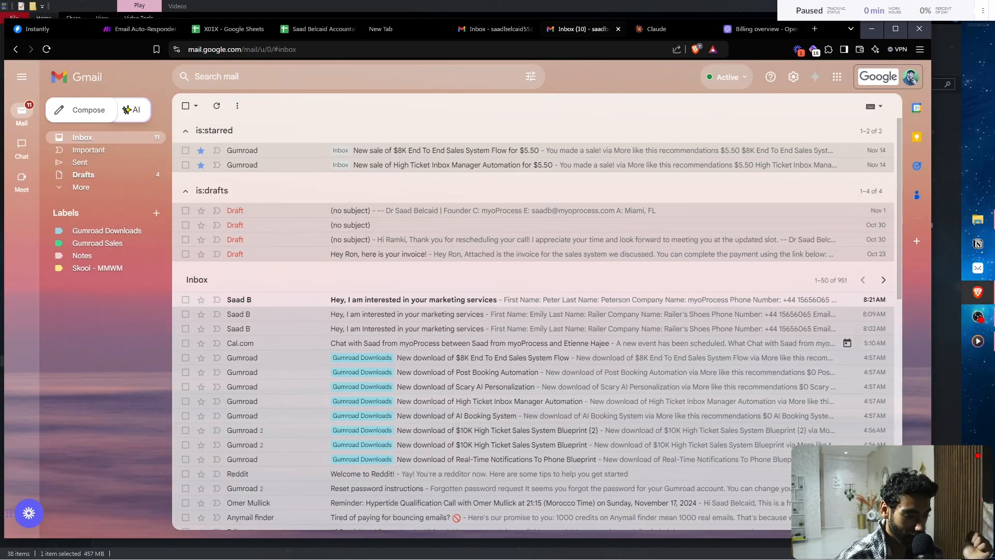
click(518, 299)
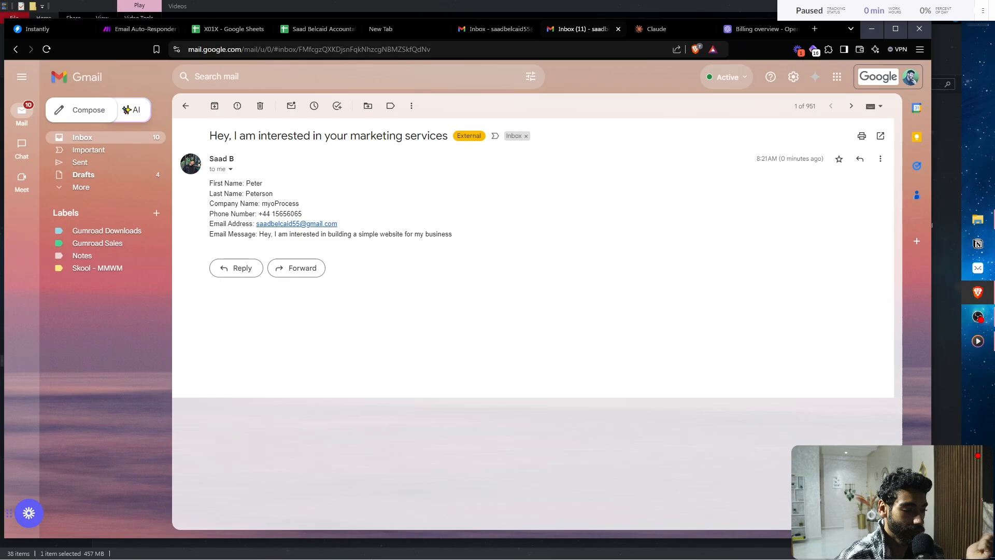
key(u)
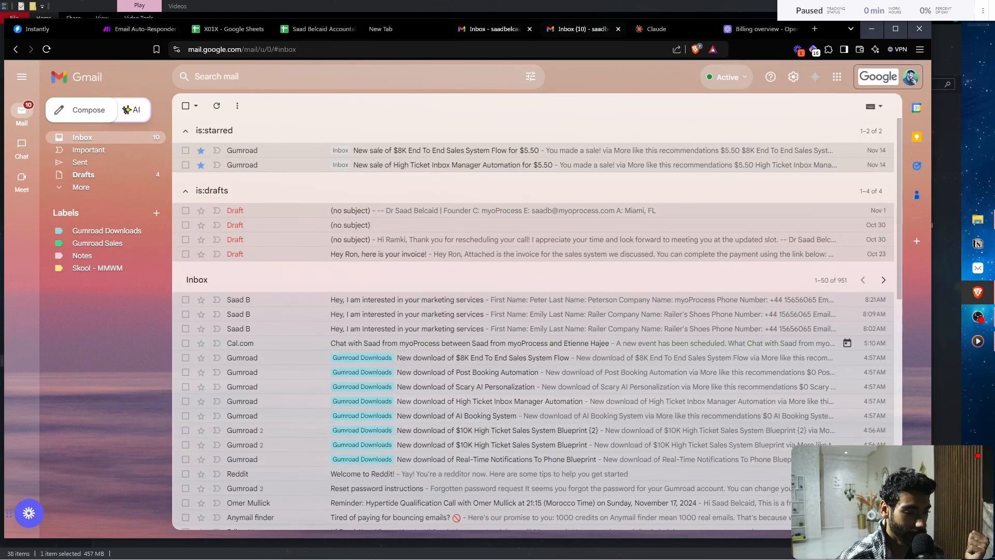
click(492, 29)
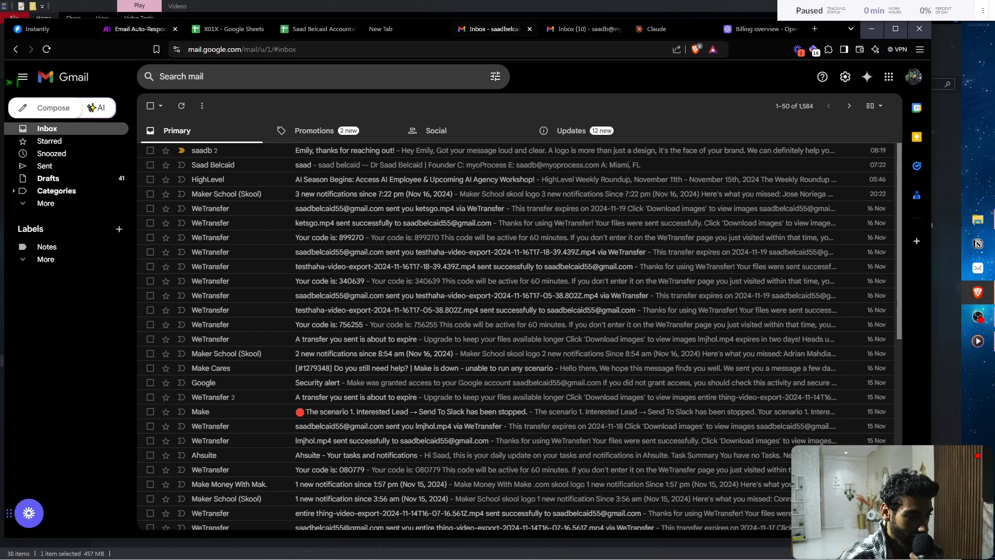
click(137, 29)
click(91, 86)
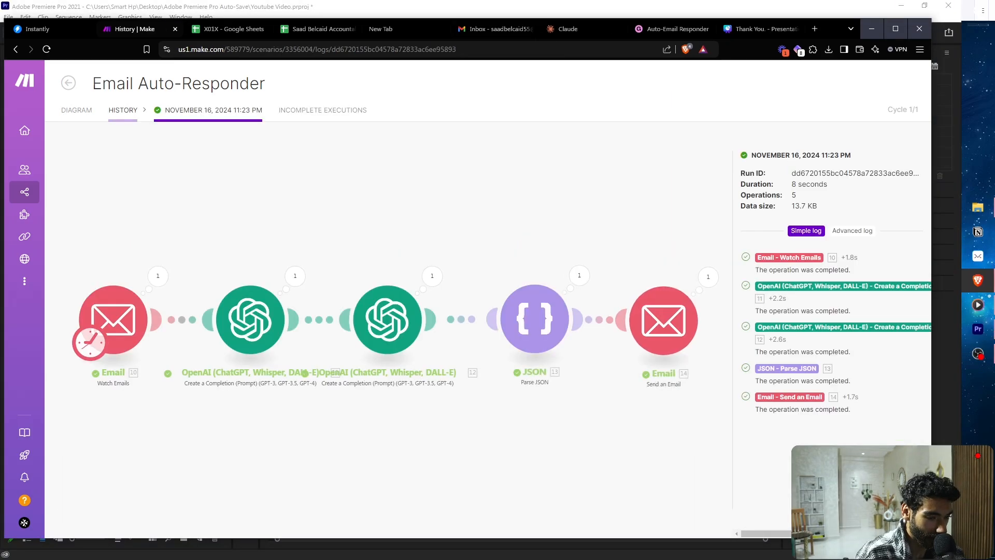
- Reload Gmail, check Spam, and open the new reply proposing a call about a simple website for myoProcess
click(495, 29)
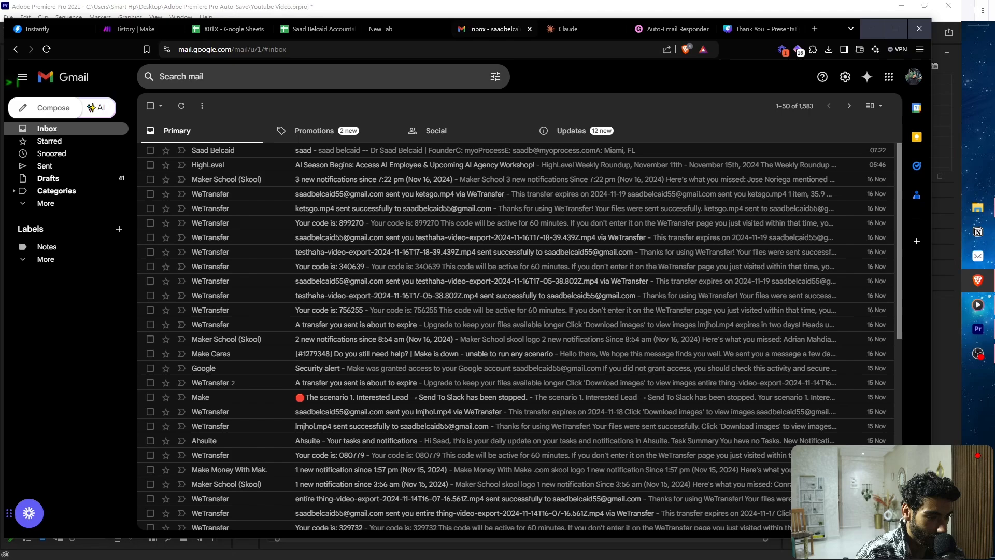
click(394, 49)
key(Return)
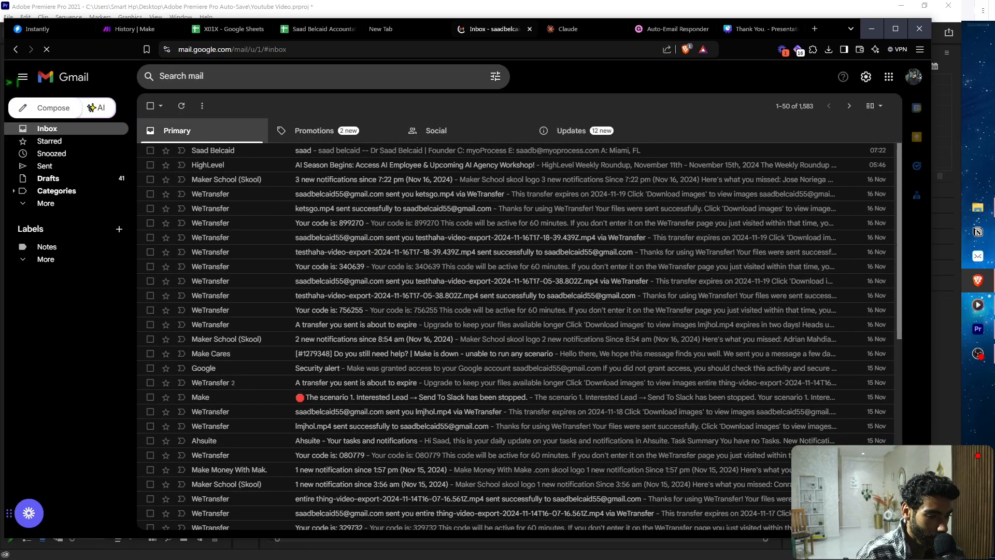
click(46, 204)
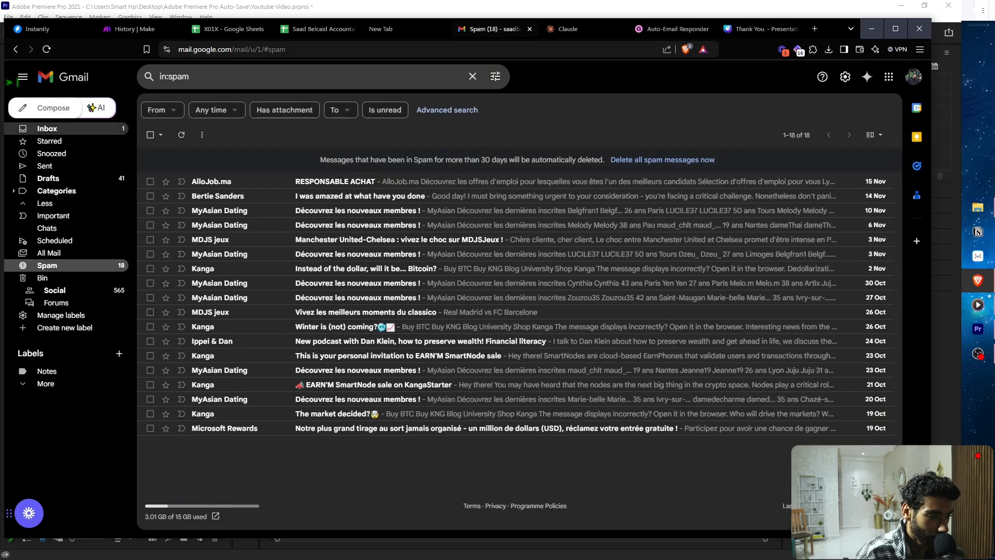
click(47, 129)
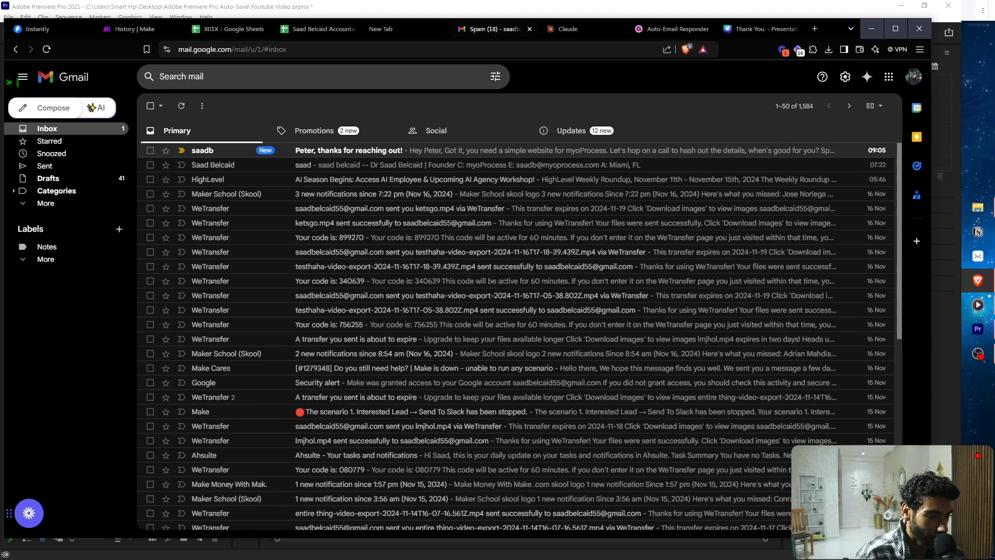
click(270, 150)
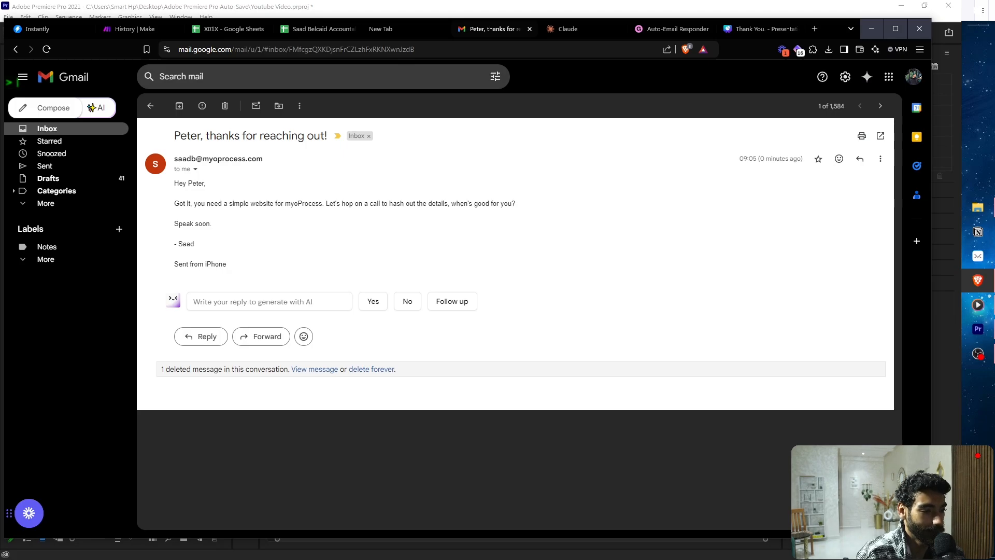
click(977, 353)
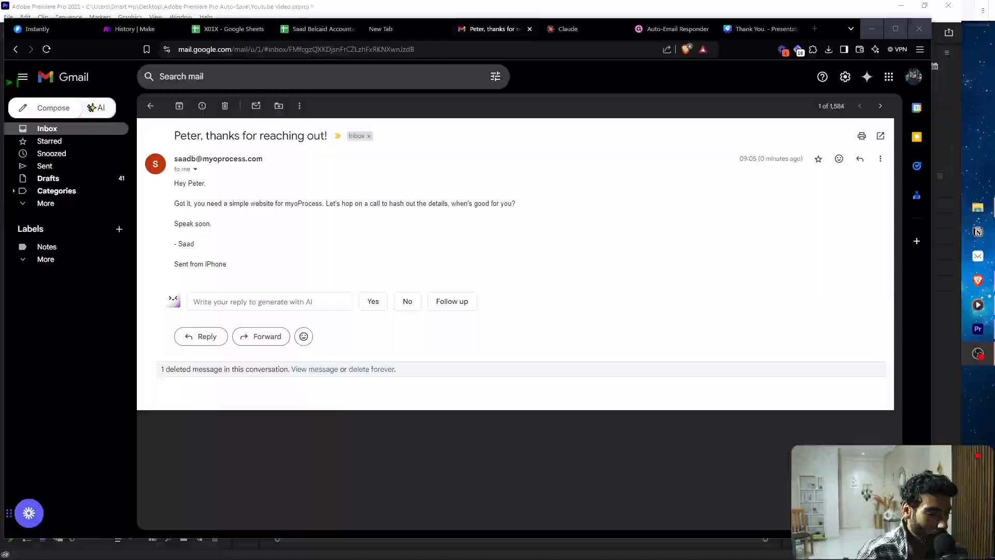